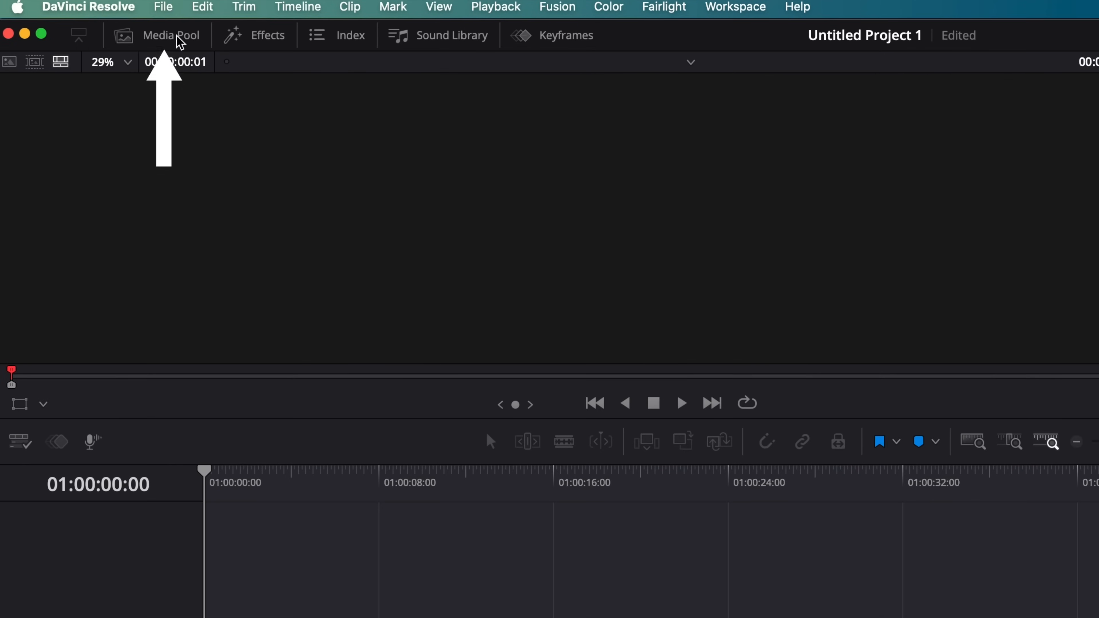
Show the media pool and bring the b roll and vfx folders from DR 10 Step Editing Workflow over to the bin list.
click(179, 39)
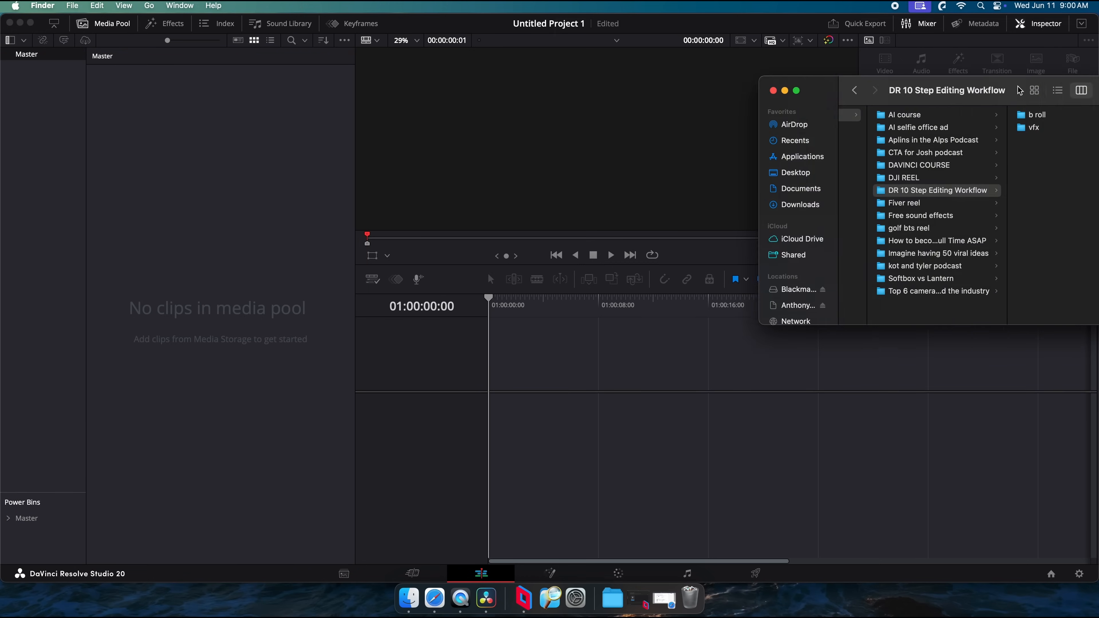
drag(1019, 90, 759, 189)
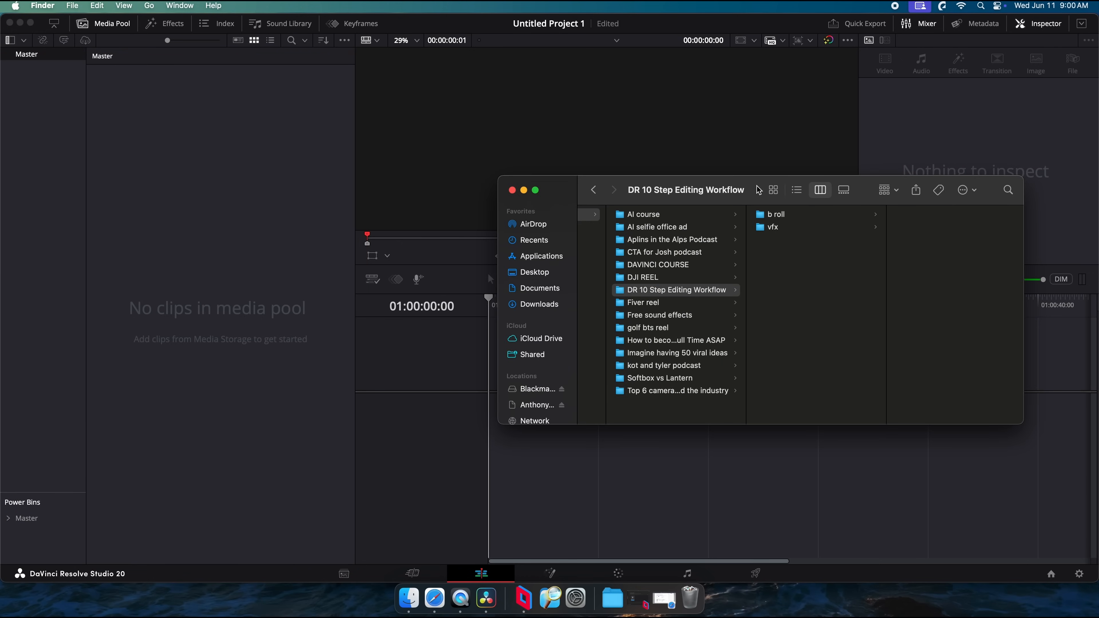
click(775, 215)
shift+click(772, 227)
drag(773, 227, 124, 197)
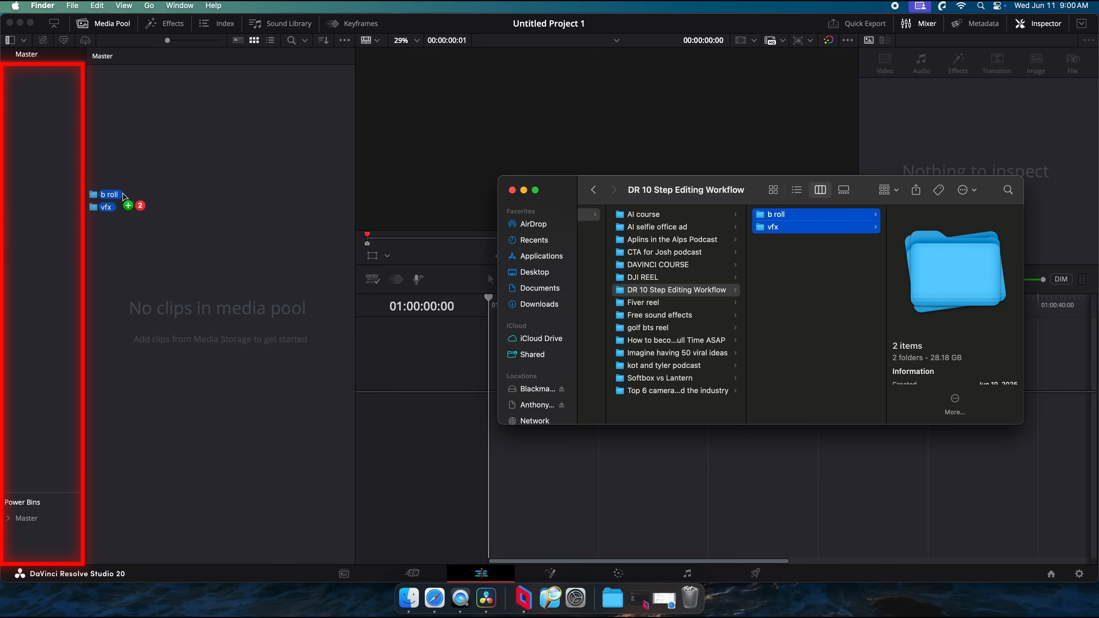
Create a bin named a roll under Master and import the footage files from the A-roll folder into it.
drag(39, 223, 40, 225)
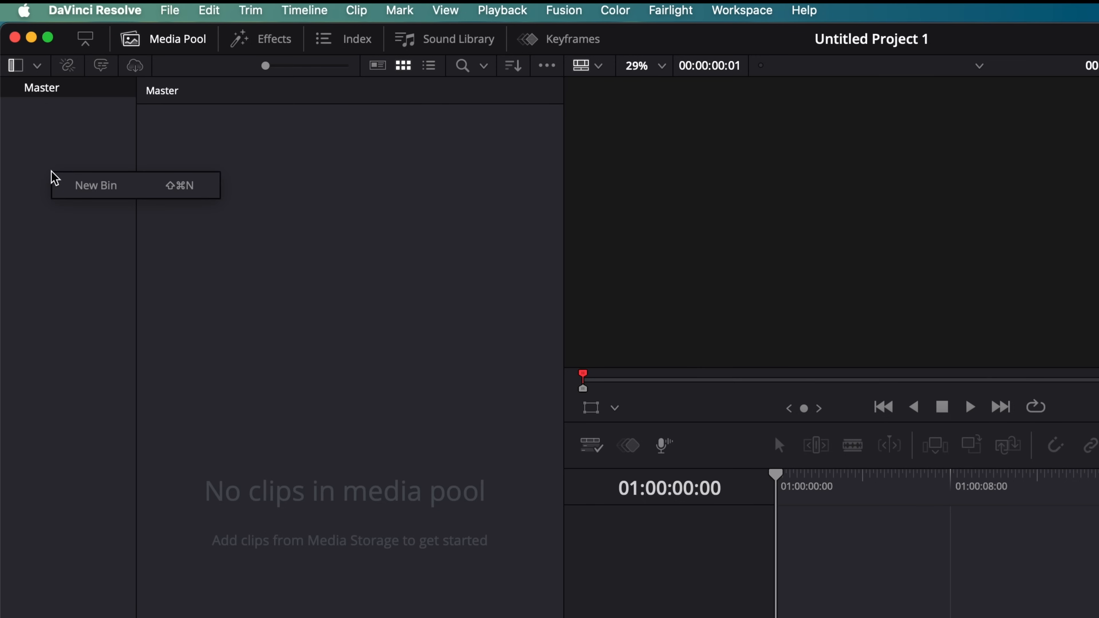
click(90, 186)
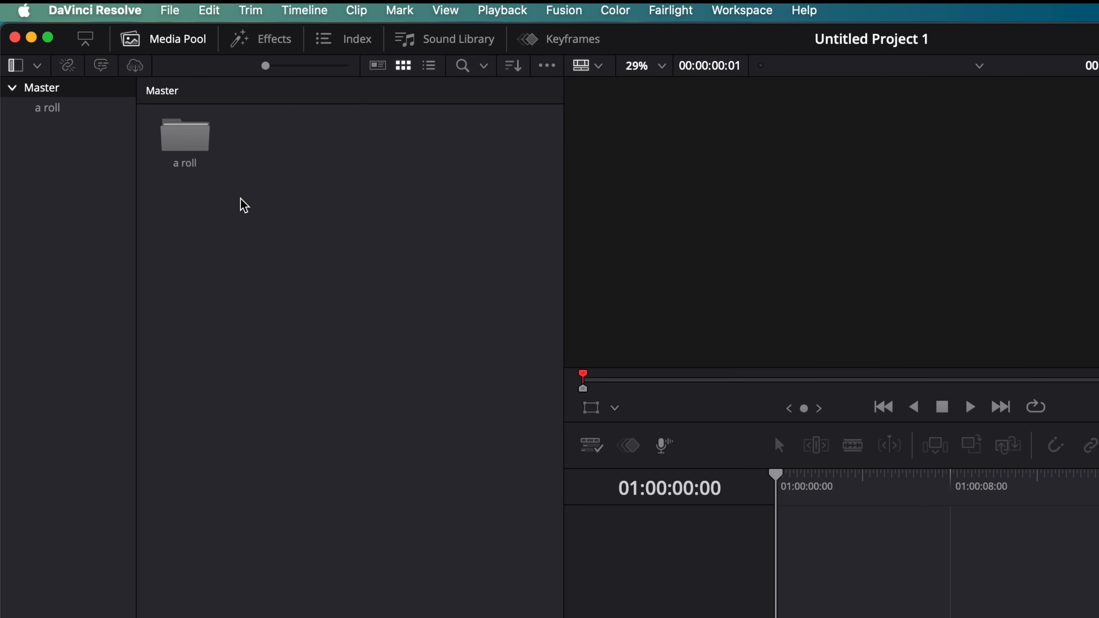
click(55, 109)
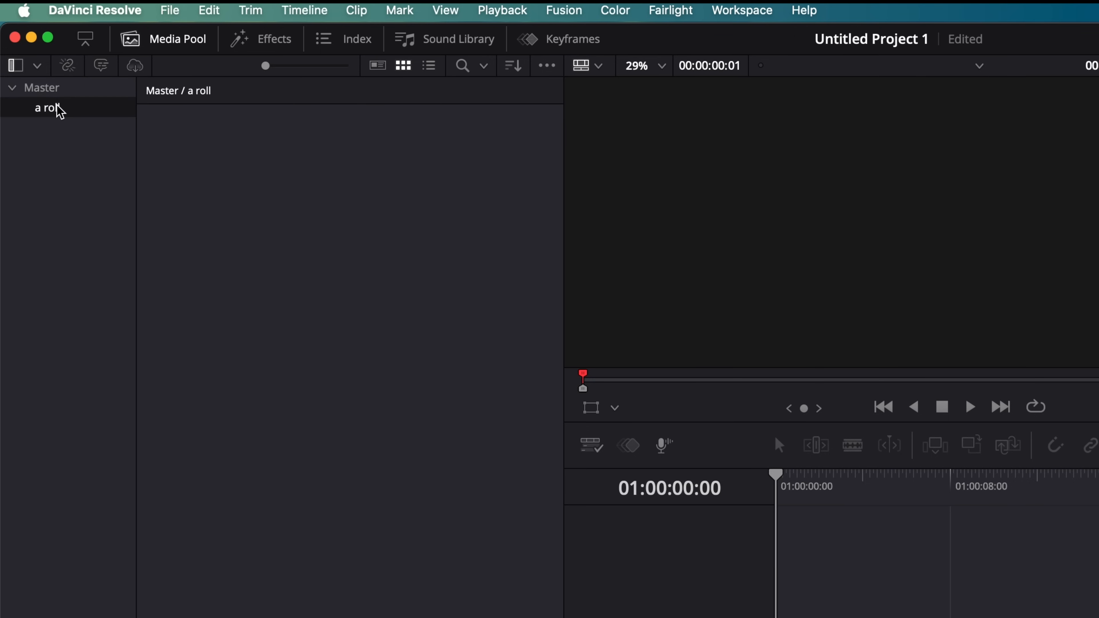
click(422, 598)
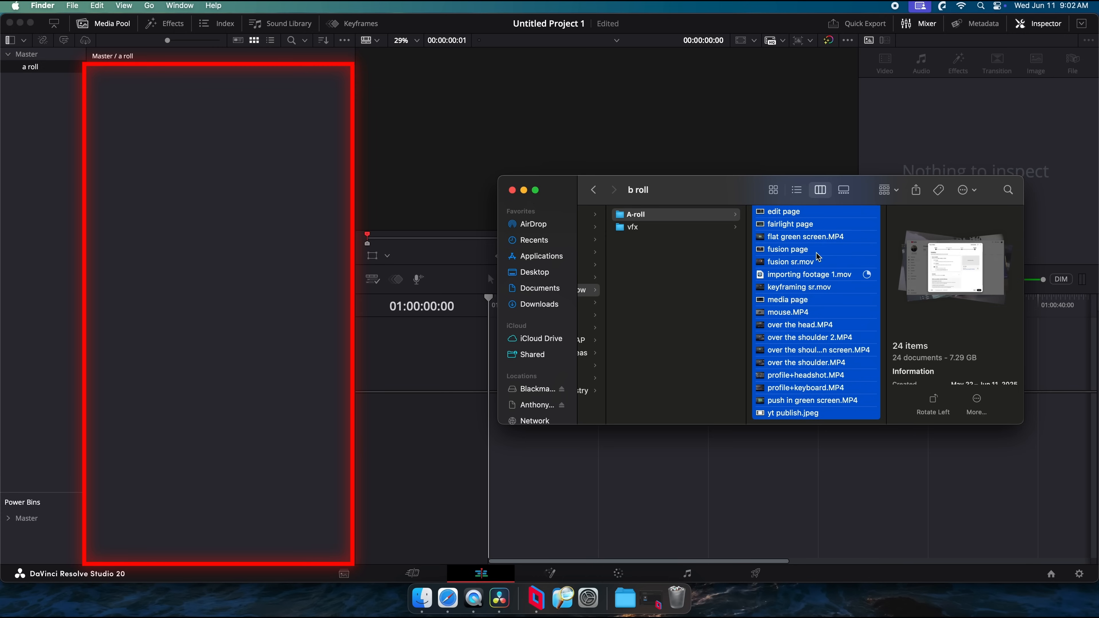
drag(818, 257, 243, 199)
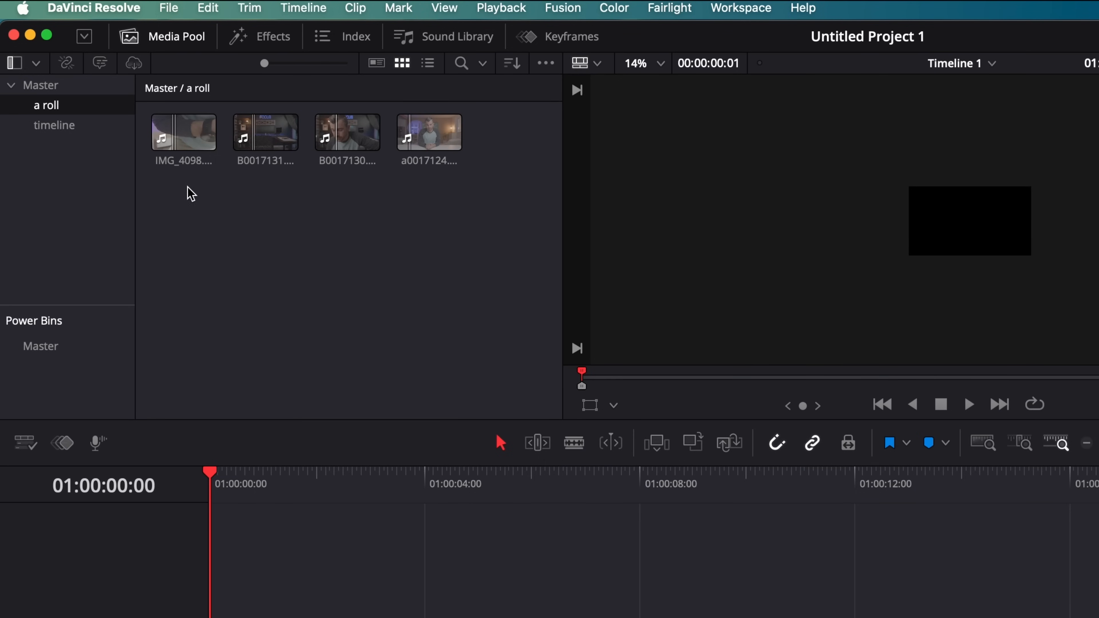
Open a0017124.MP4 from the a roll bin and place it on track V1 at the start of the timeline.
click(412, 169)
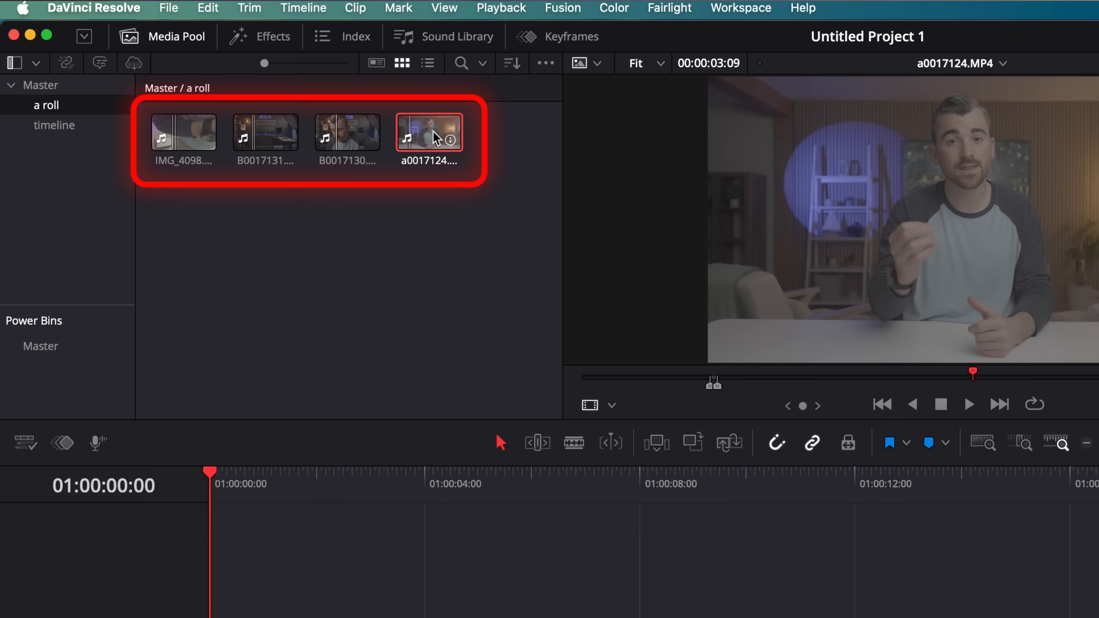
drag(435, 138, 211, 386)
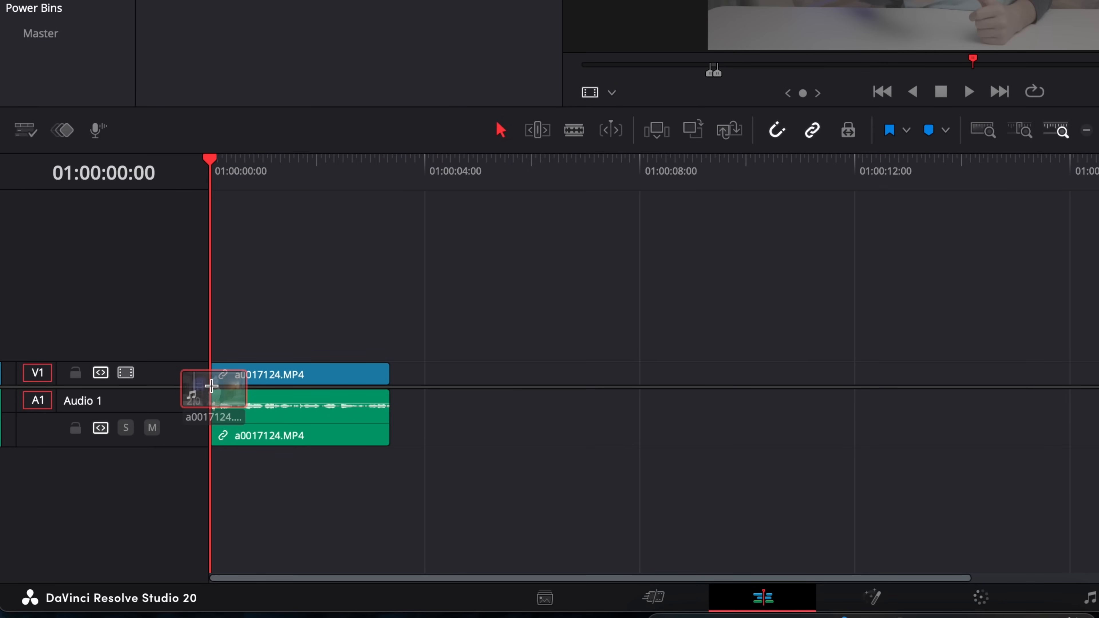
drag(211, 386, 211, 386)
Add B0017131.MP4, IMG_4098.MOV and B0017131.MP4 again to track V1 in sequence after the first clip.
drag(432, 134, 416, 375)
drag(417, 375, 396, 375)
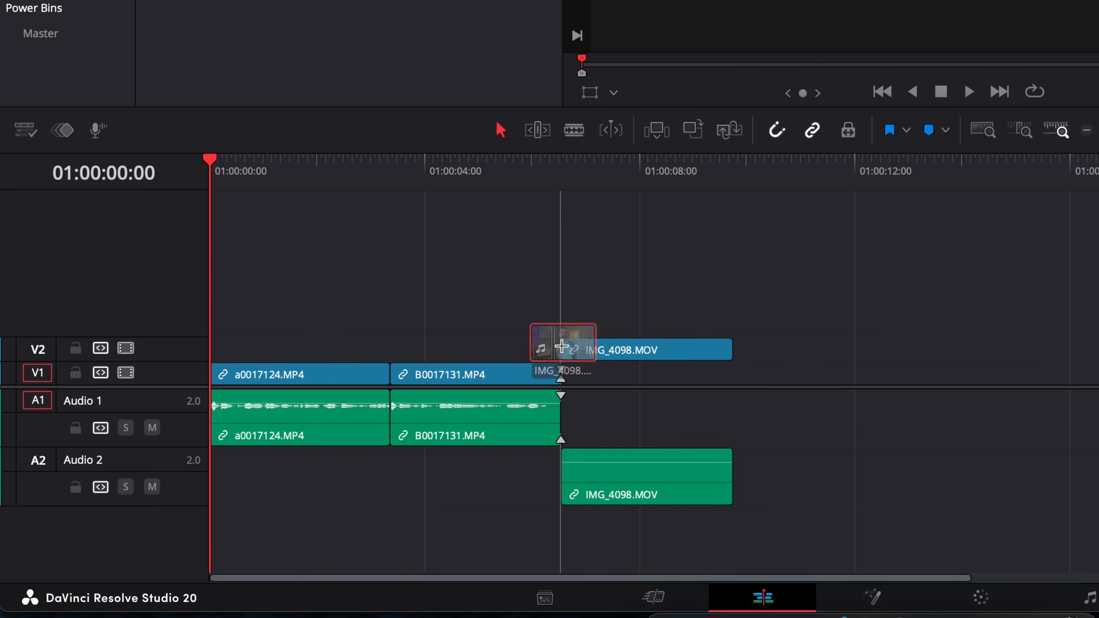
drag(562, 346, 574, 380)
drag(575, 380, 563, 380)
drag(750, 299, 756, 380)
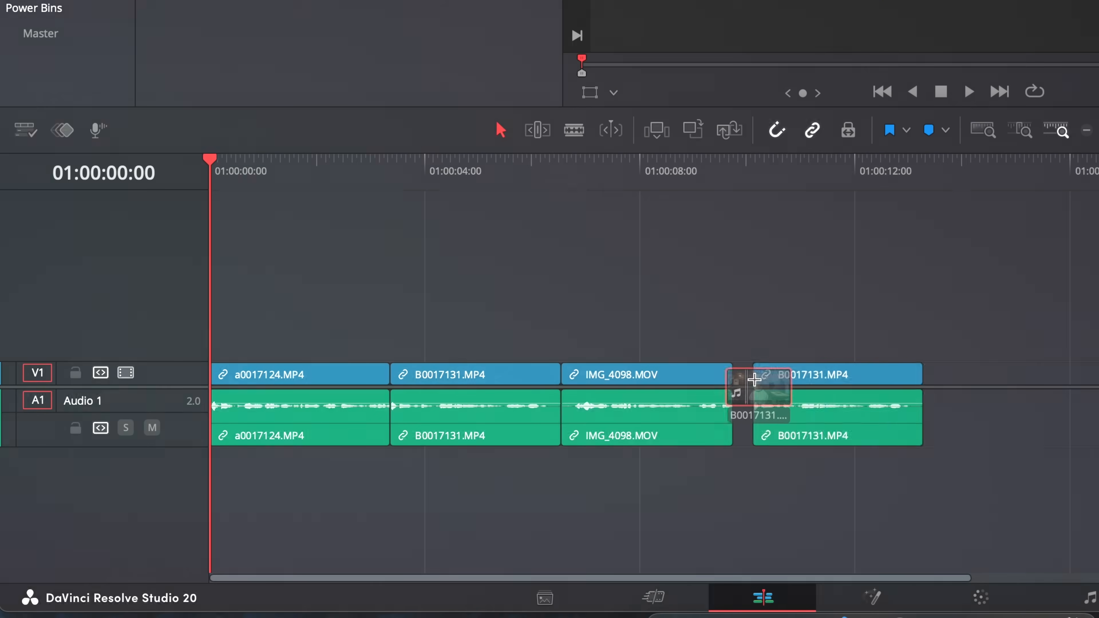
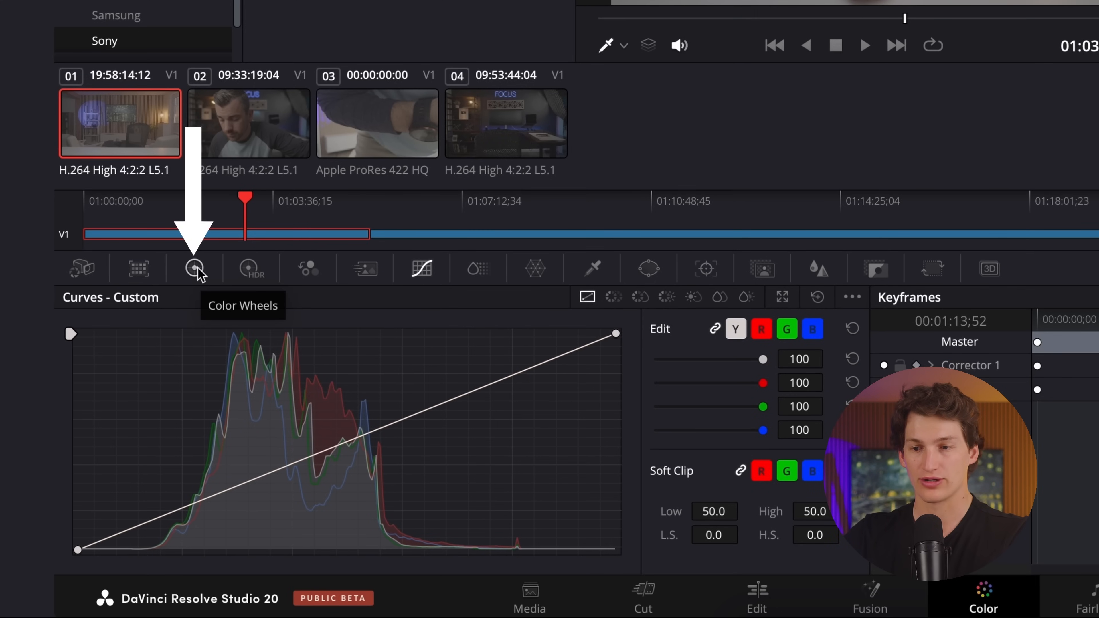
Show the primaries grading controls as color wheels for the first clip.
click(195, 268)
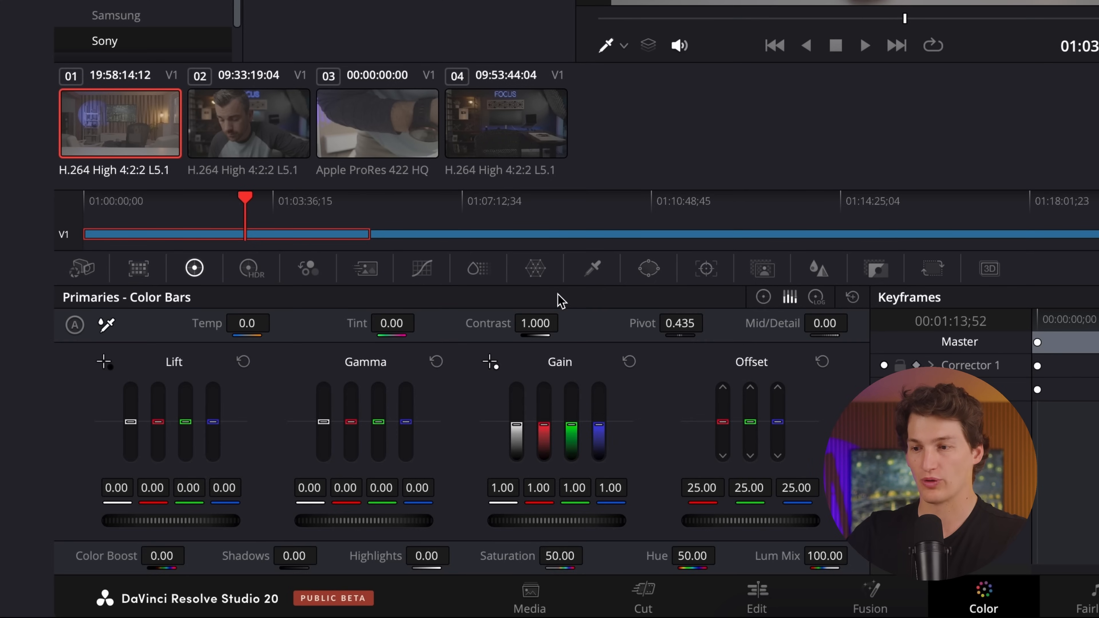
click(763, 298)
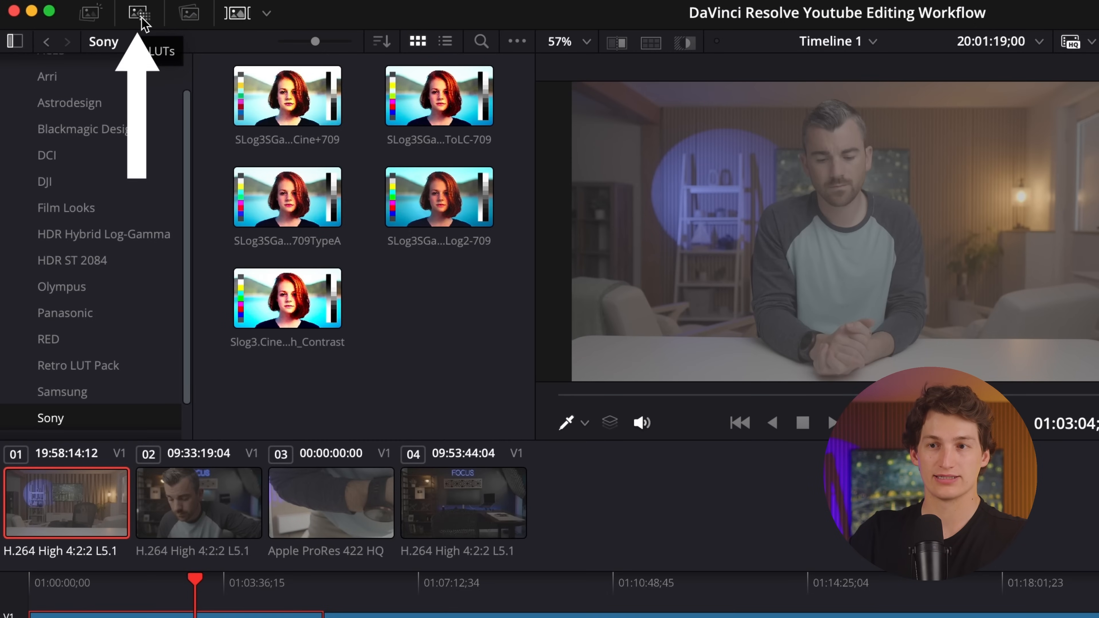
Find the Sony folder in the LUT library and reveal it in Finder.
click(65, 67)
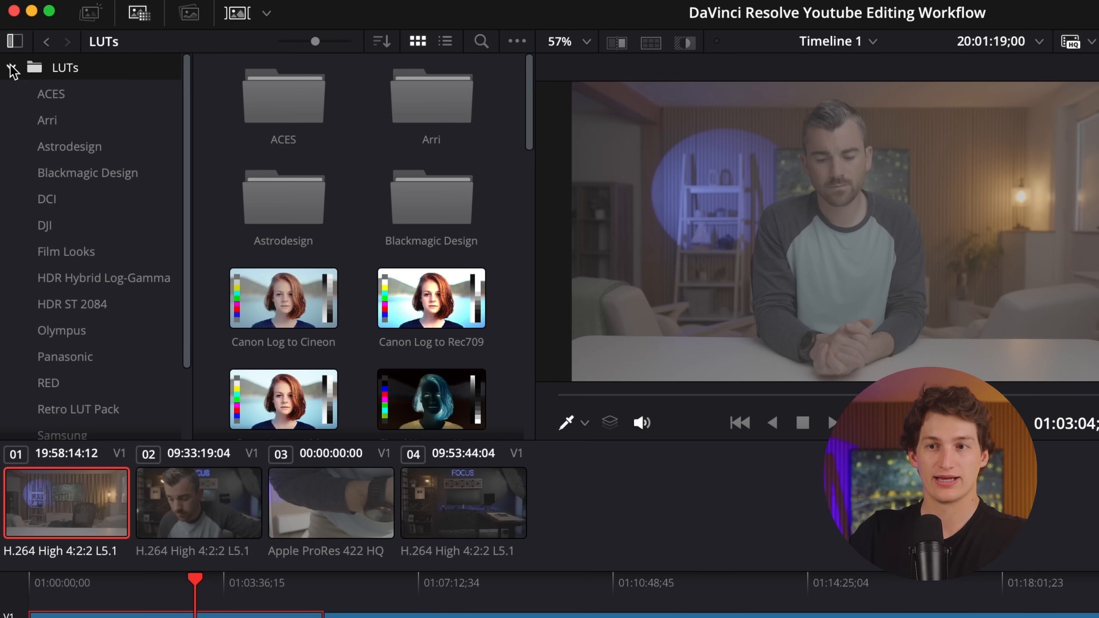
scroll(103, 197, down, 4)
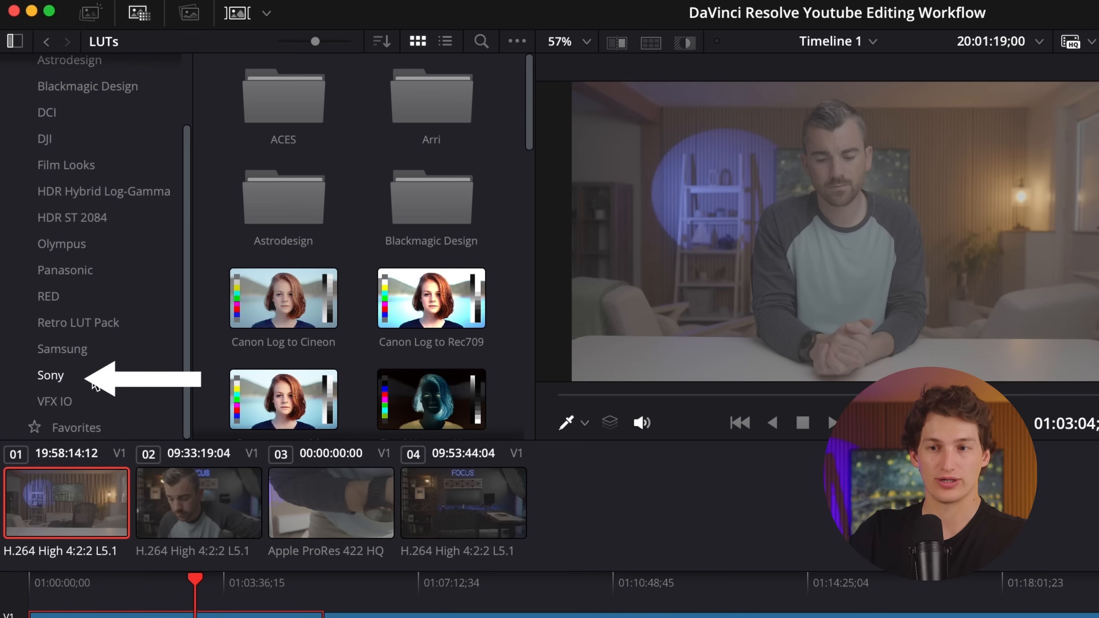
click(51, 375)
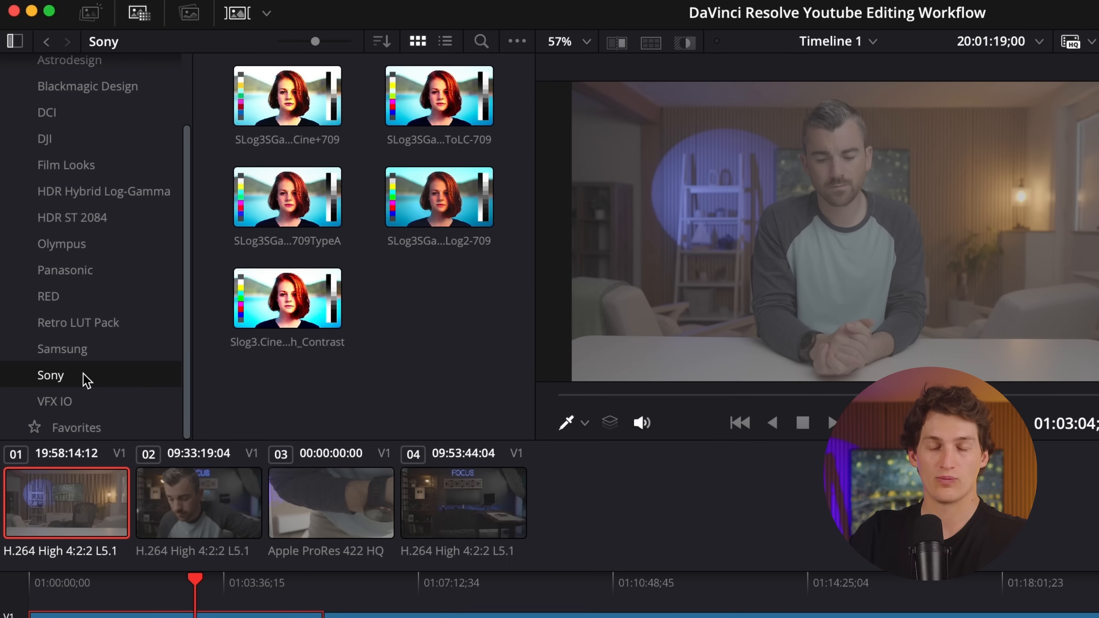
right_click(92, 380)
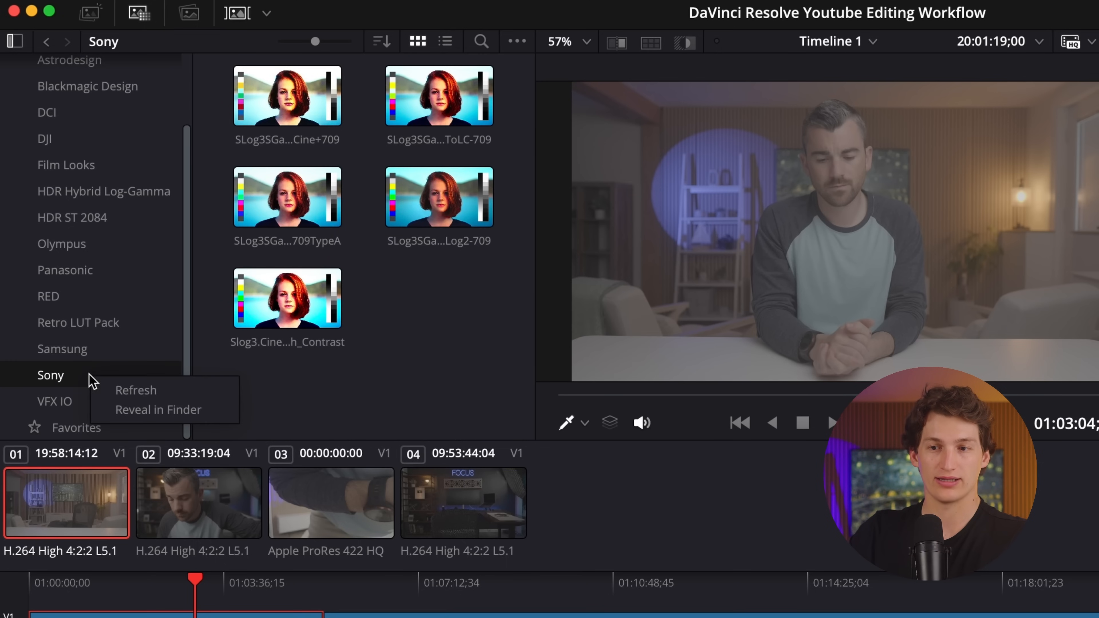
click(130, 410)
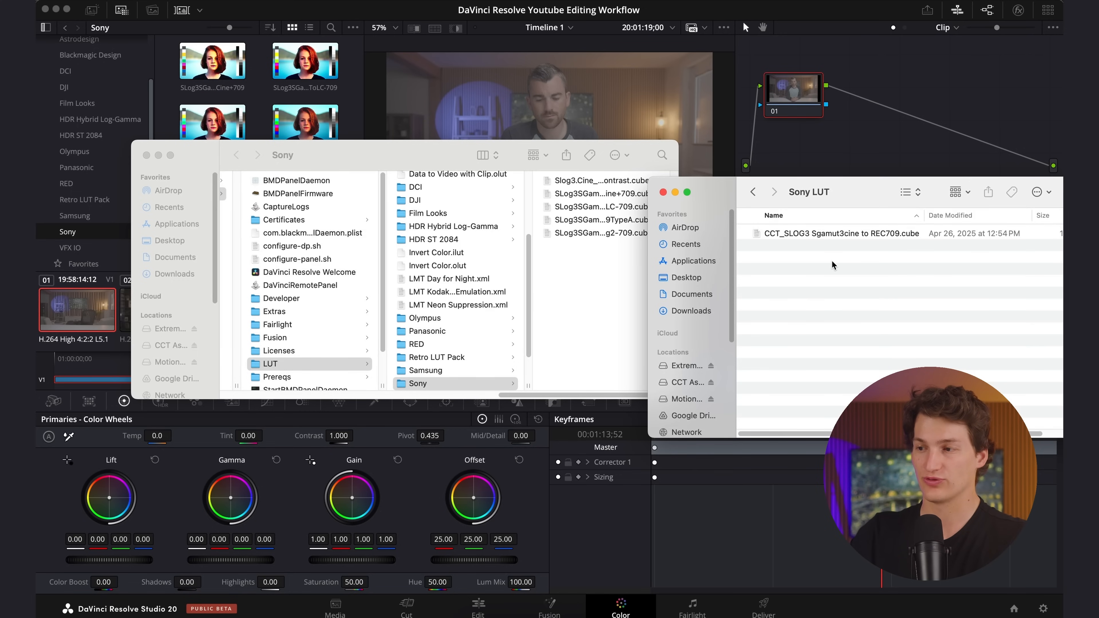
Copy CCT_SLOG3 Sgamut3cine to REC709.cube from the Sony LUT folder into Resolve's Sony folder in Finder, and return to Resolve.
click(828, 236)
drag(828, 236, 573, 276)
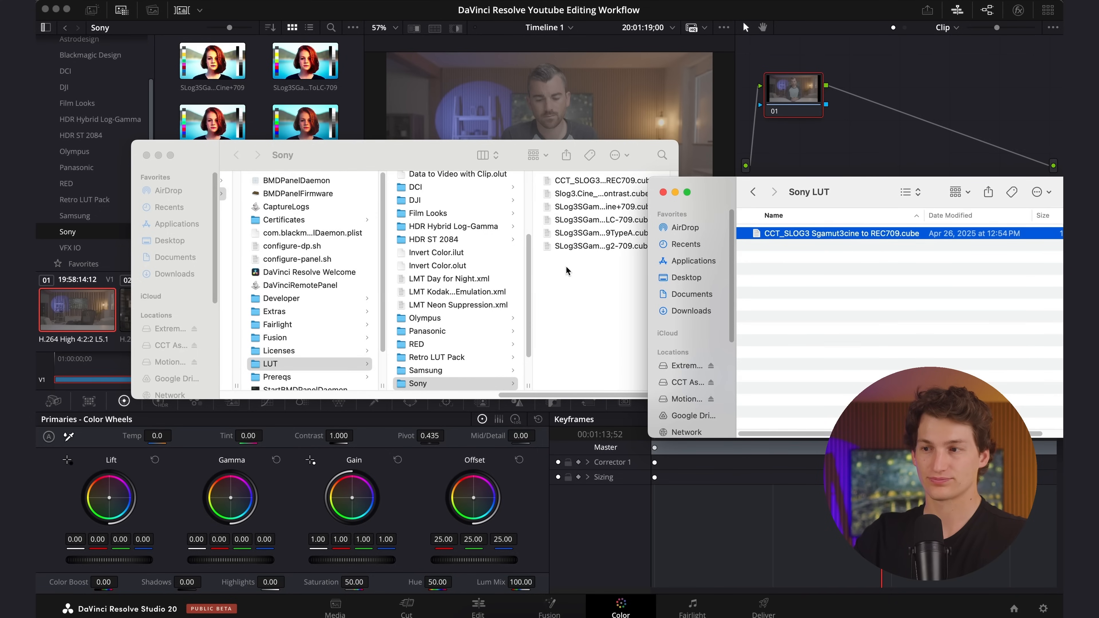
click(569, 286)
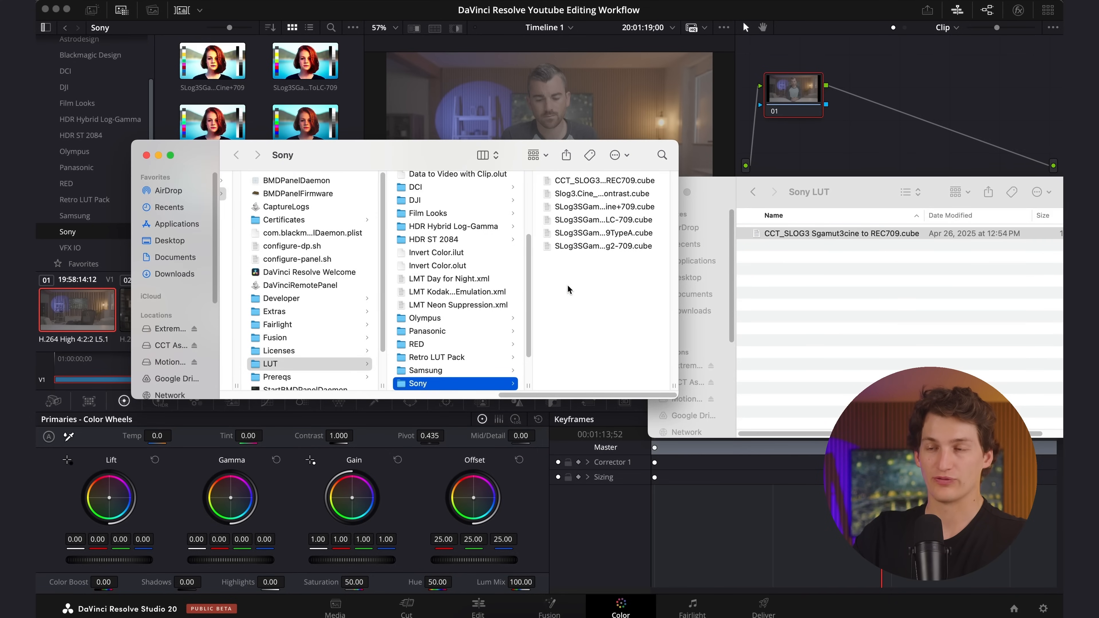
click(363, 12)
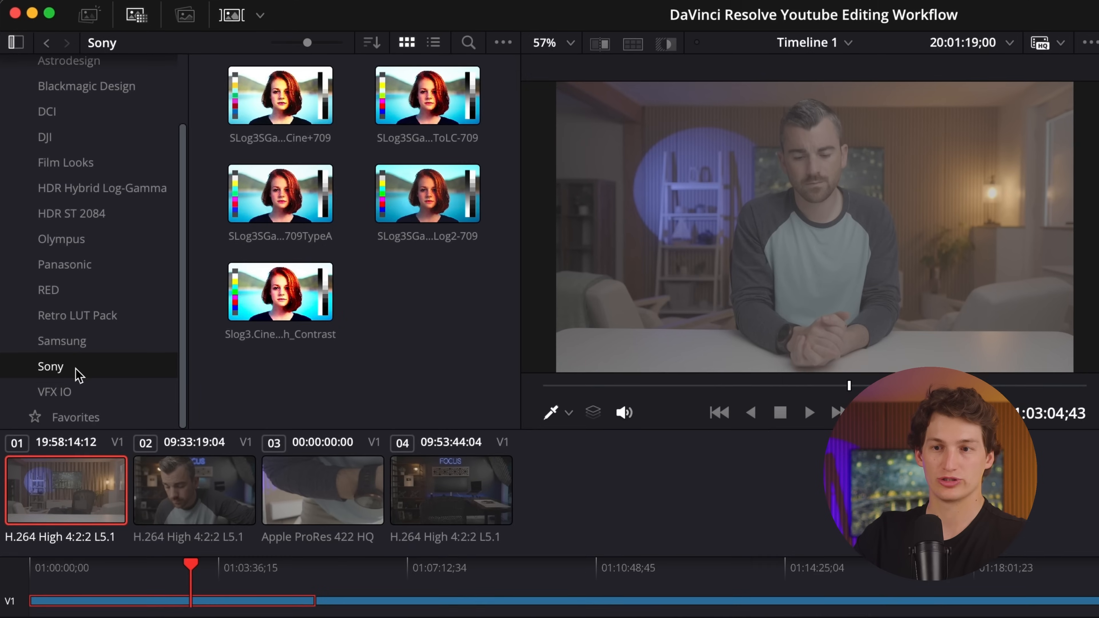
Refresh the Sony LUTs and apply CCT_SLOG3 Sgamut3cine to REC709 to the first clip.
right_click(108, 372)
click(141, 385)
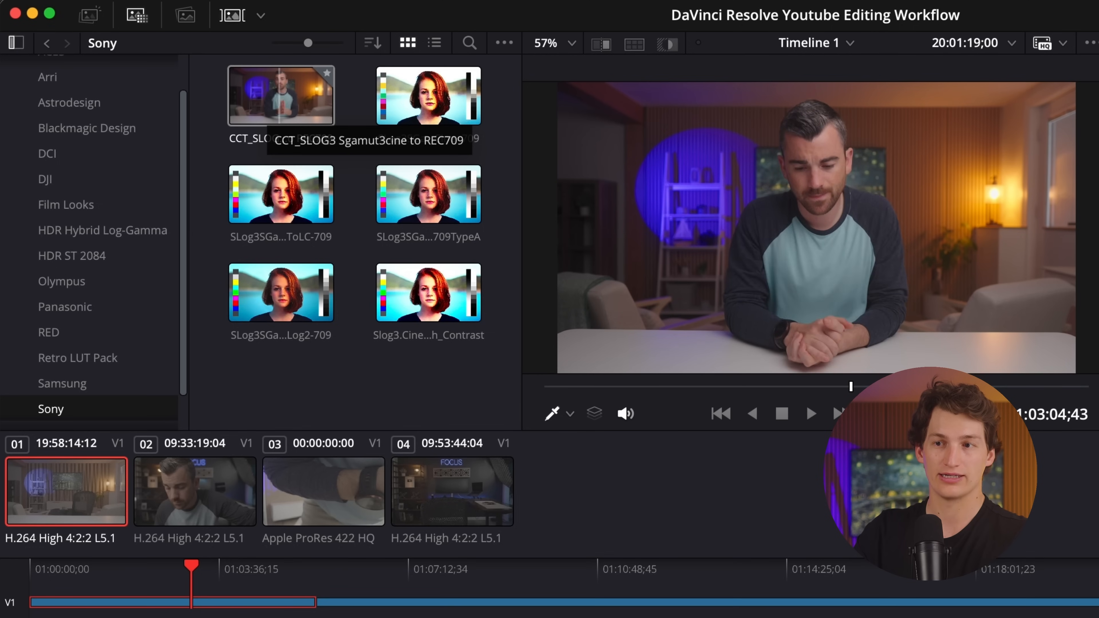
click(265, 99)
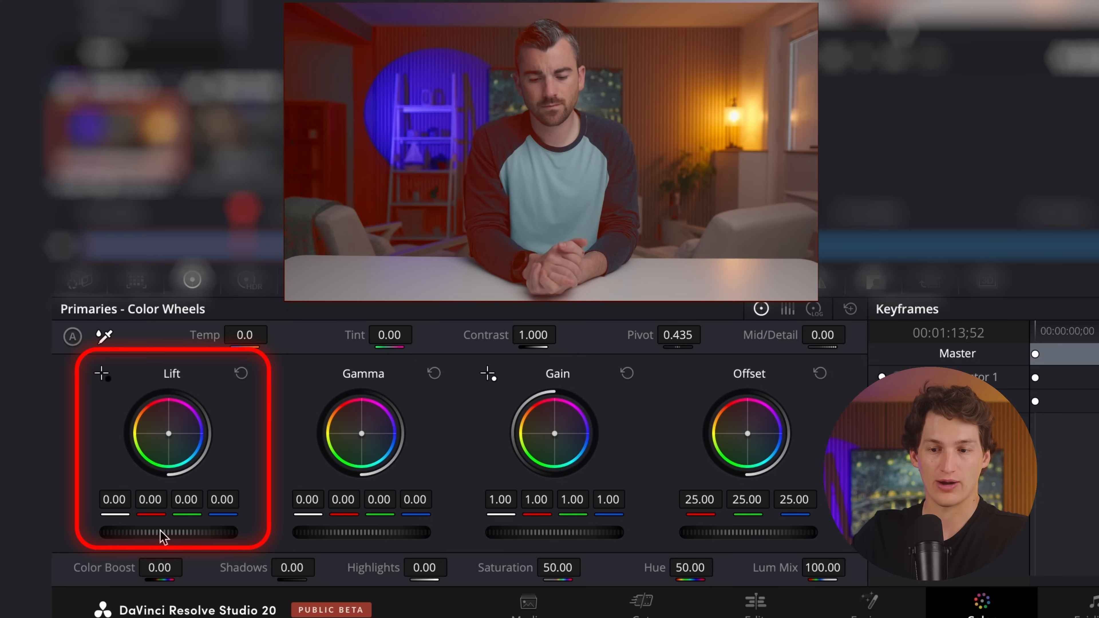
Try raising the first clip's master Lift to 0.09, reset it, and set it to -0.02.
drag(167, 532, 432, 532)
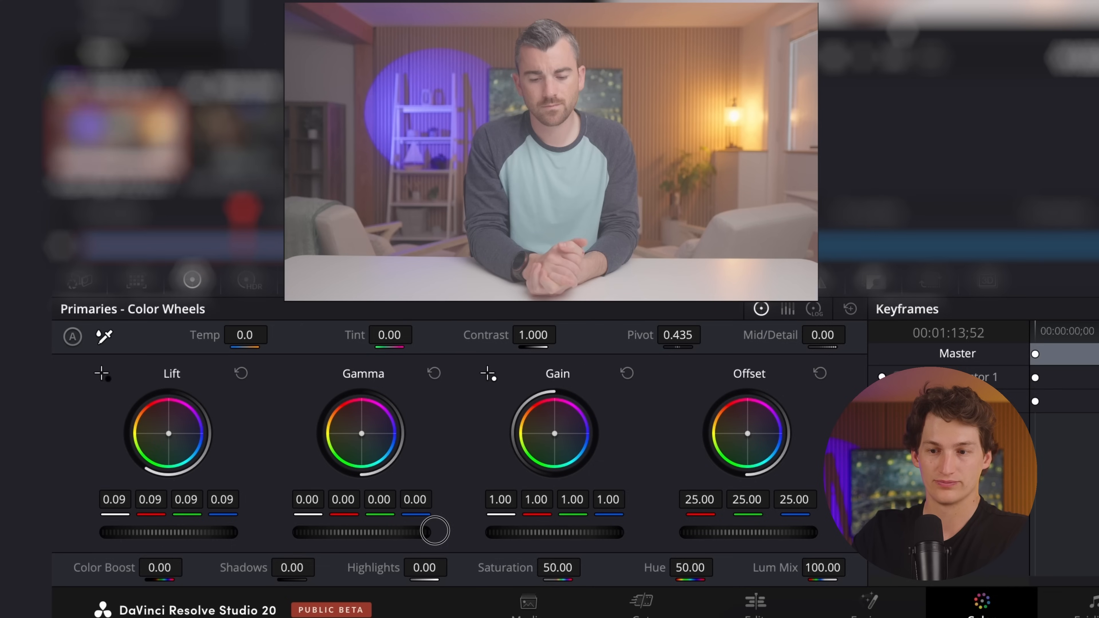
click(241, 374)
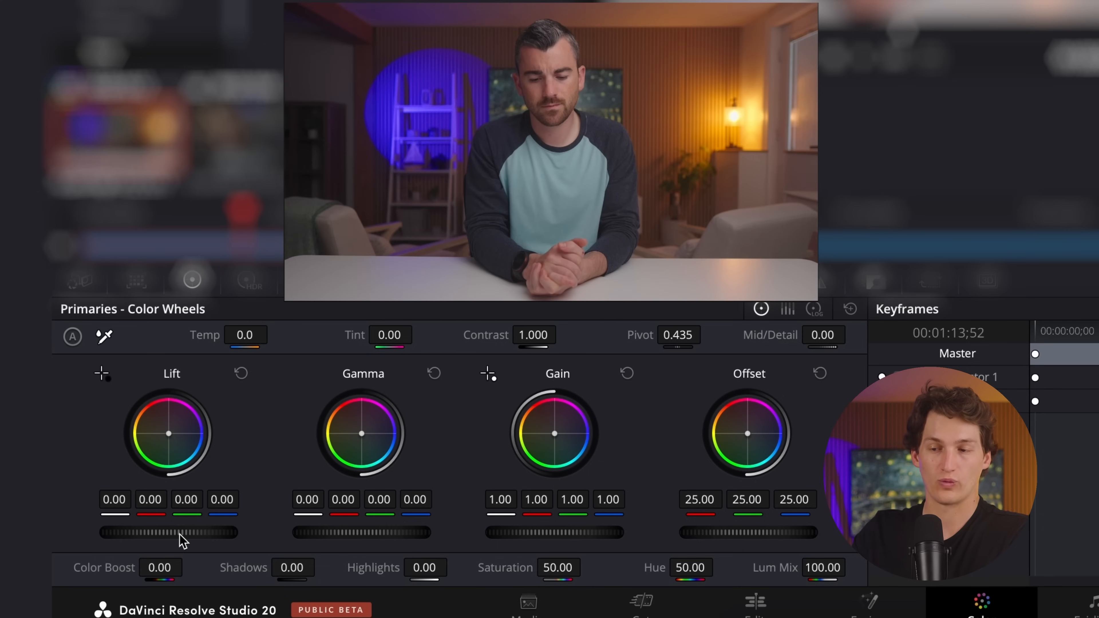
mouse_move(171, 532)
mouse_down()
mouse_move(65, 531)
mouse_move(190, 532)
mouse_up()
drag(898, 135, 806, 139)
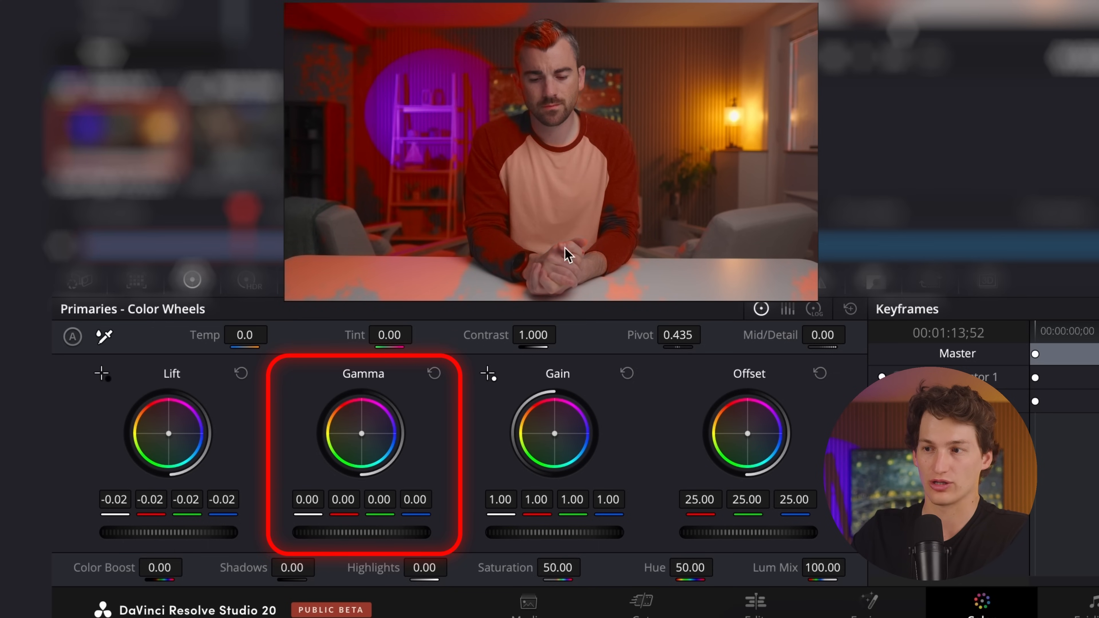
Balance the first clip's brightness with master Gamma 0.01, Gain 0.98 and Lift -0.03.
drag(351, 533, 469, 572)
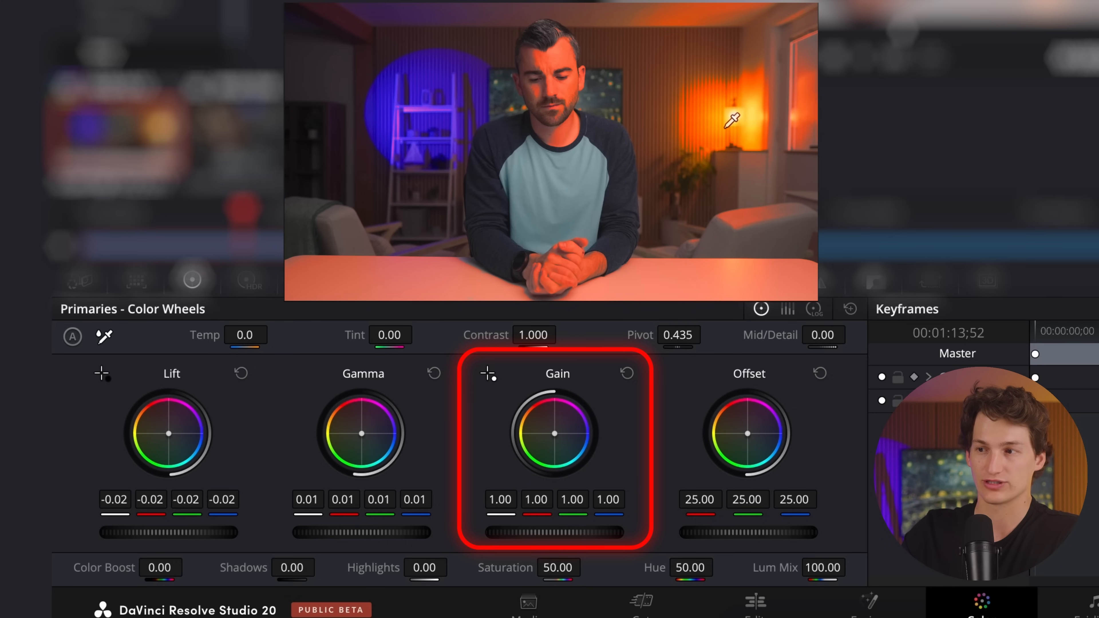
drag(563, 535, 151, 536)
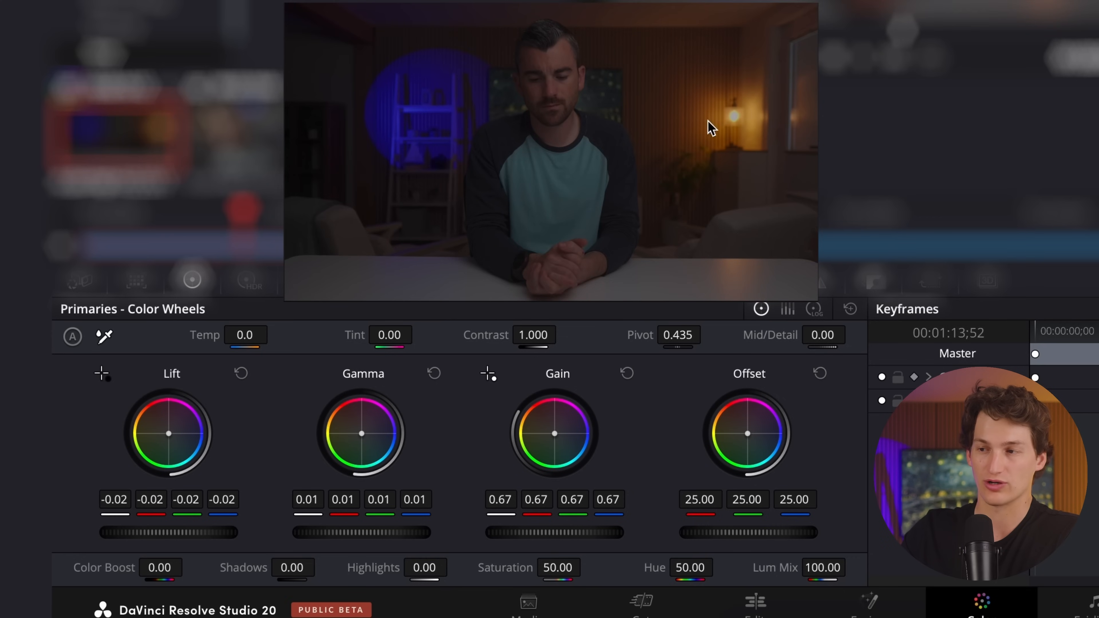
drag(529, 541, 729, 504)
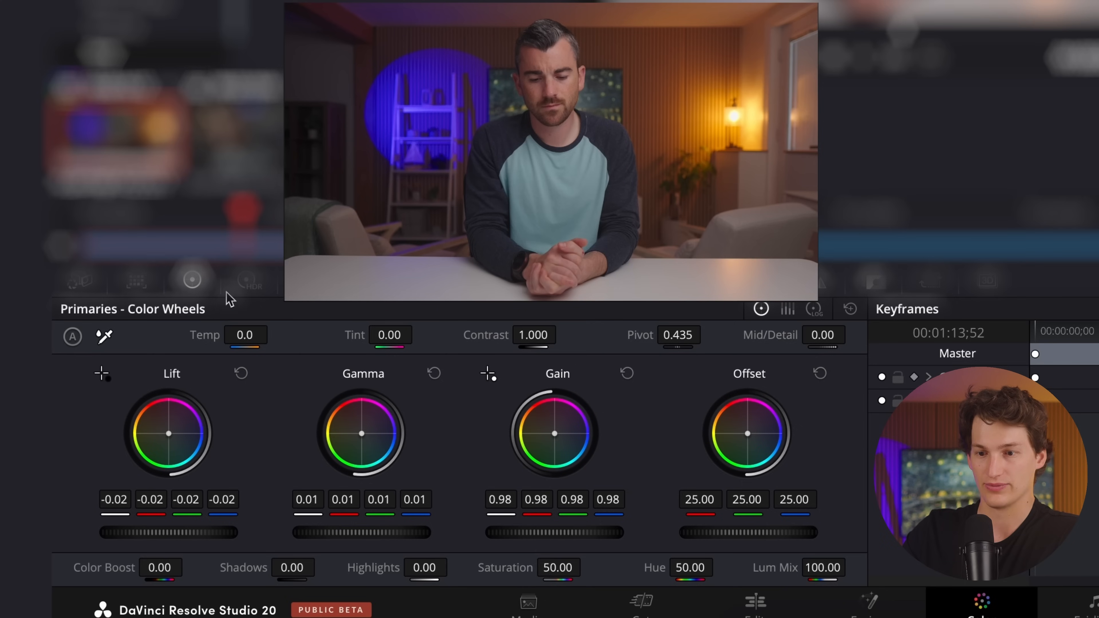
drag(156, 538, 130, 536)
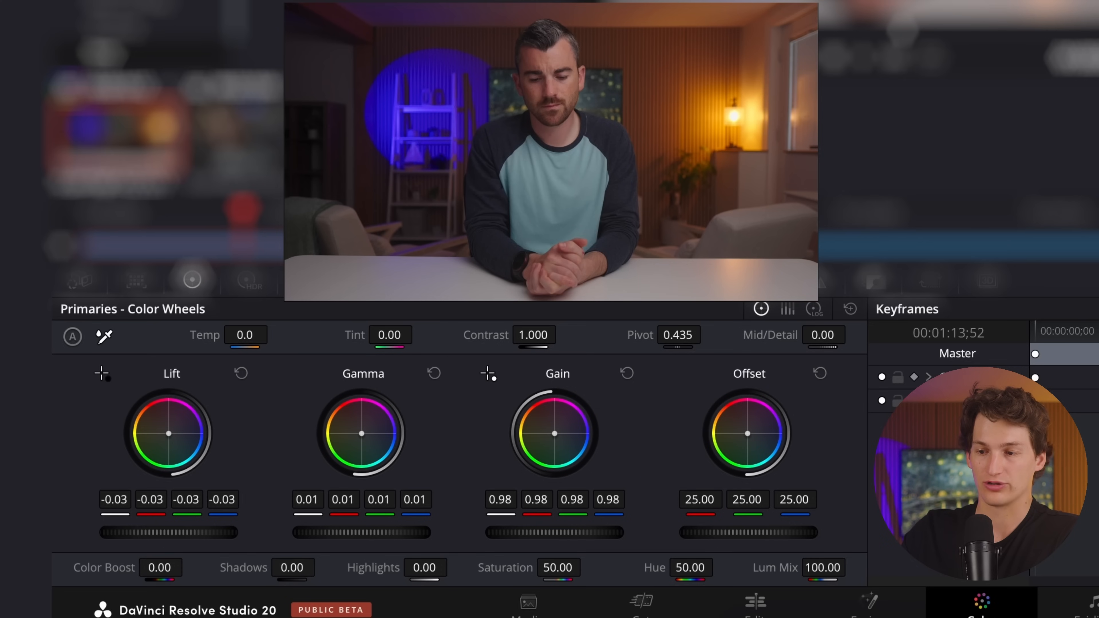
Try Offset, temperature and tint changes on the first clip and return each to its default.
drag(768, 528, 758, 487)
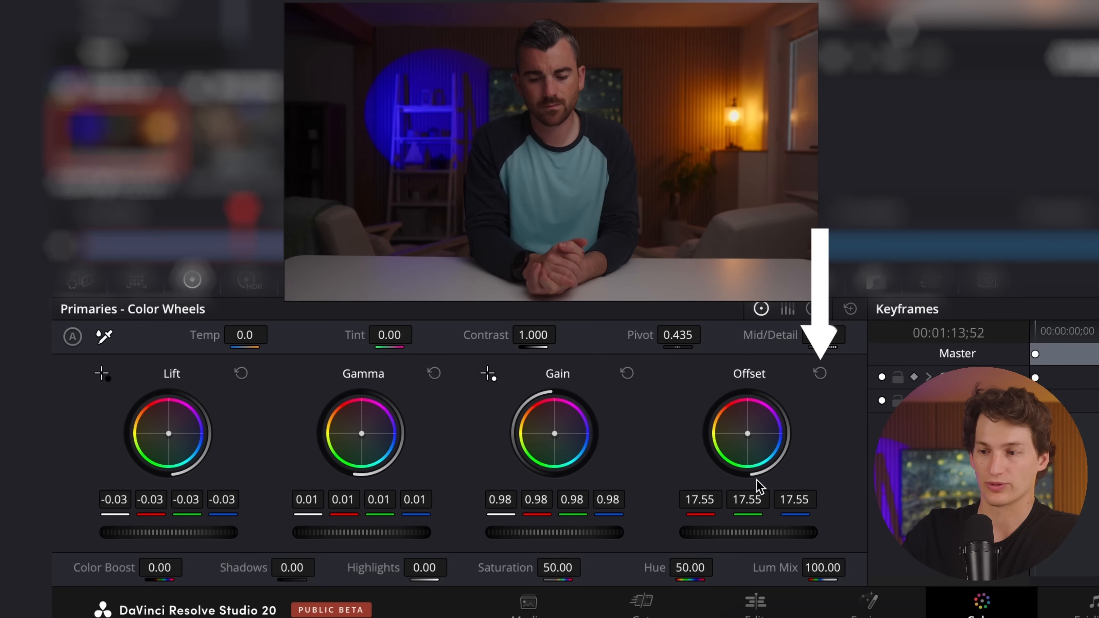
click(820, 373)
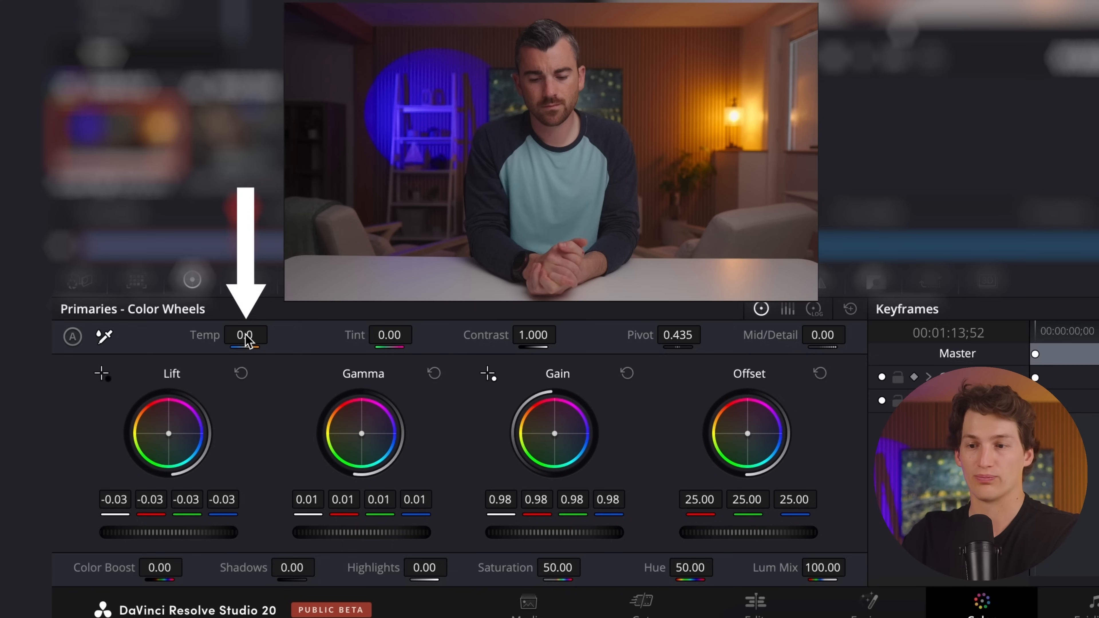
mouse_move(244, 335)
mouse_down()
mouse_move(173, 336)
mouse_move(245, 338)
mouse_up()
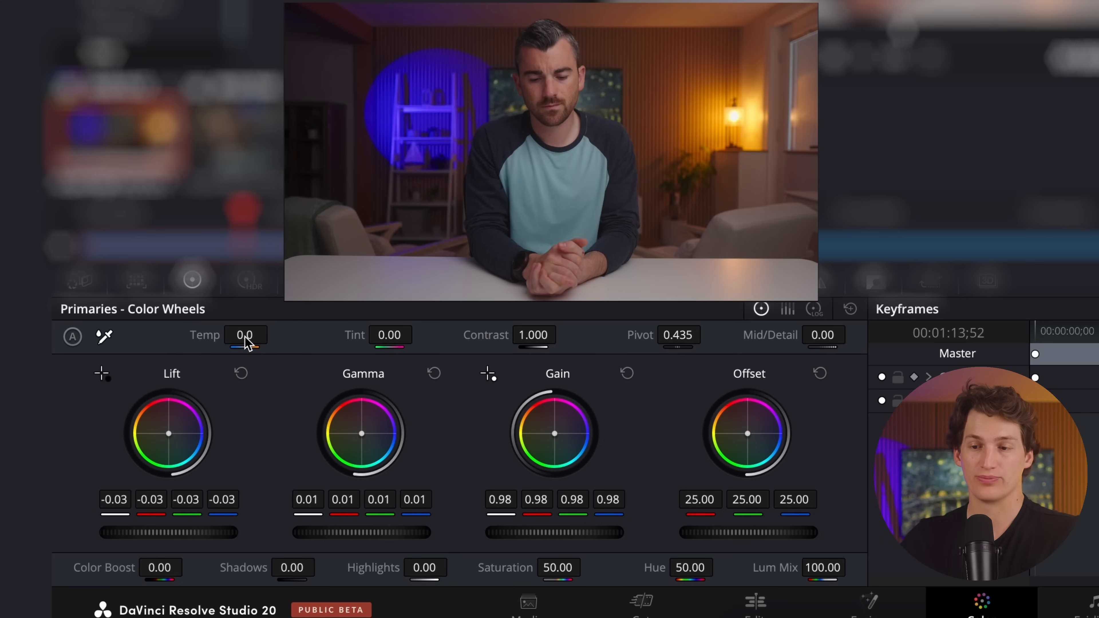
drag(245, 336, 319, 330)
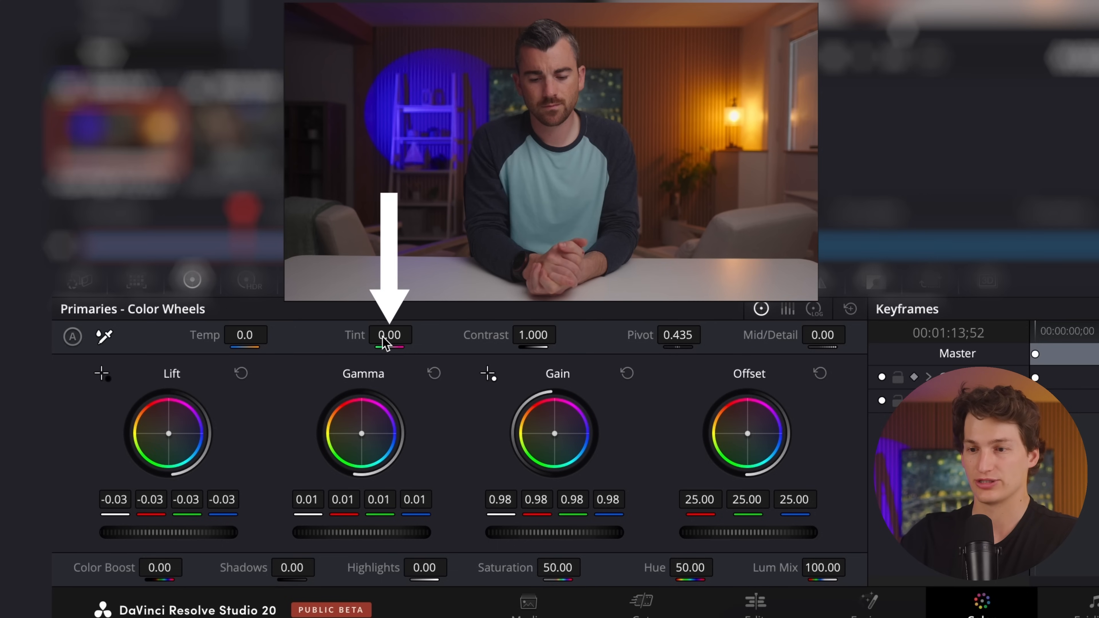
drag(382, 338, 318, 336)
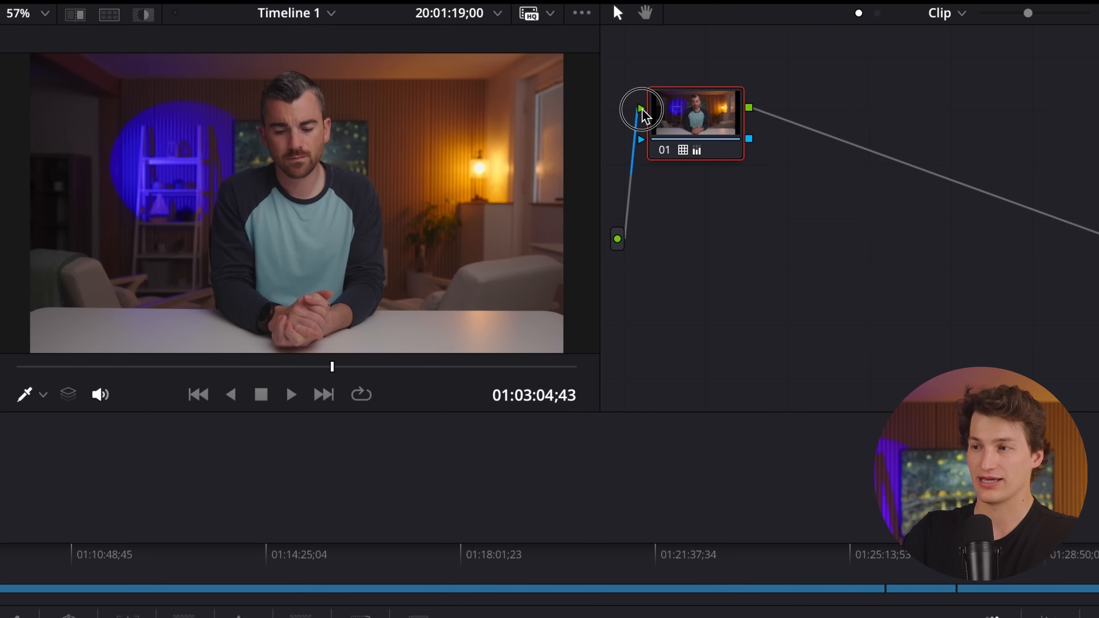
Compare the first clip's image with and without its grade.
click(642, 109)
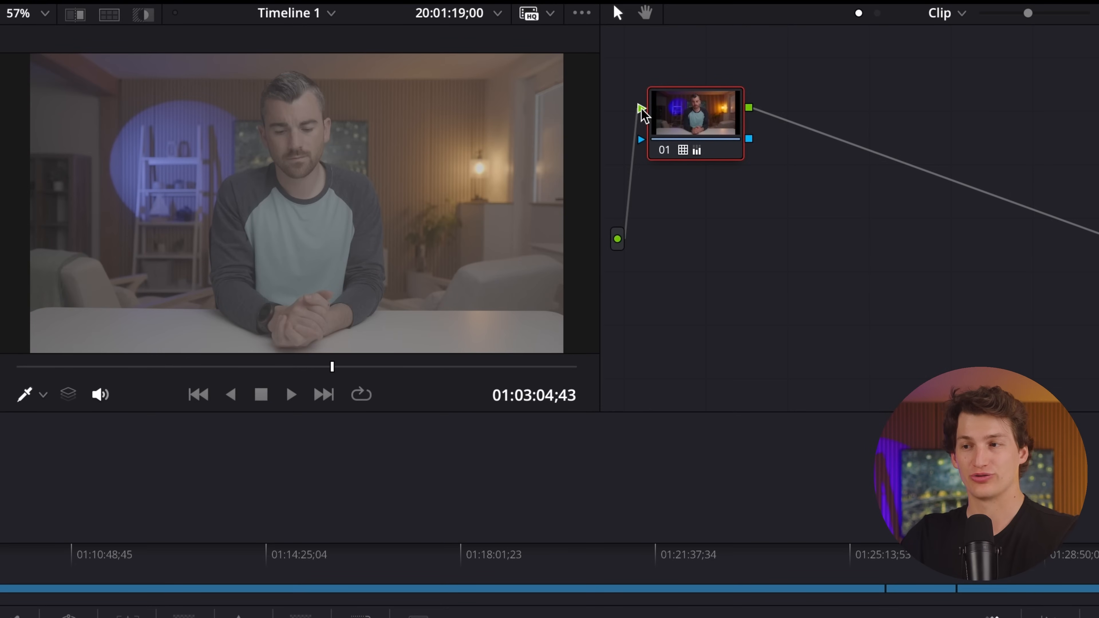
click(642, 109)
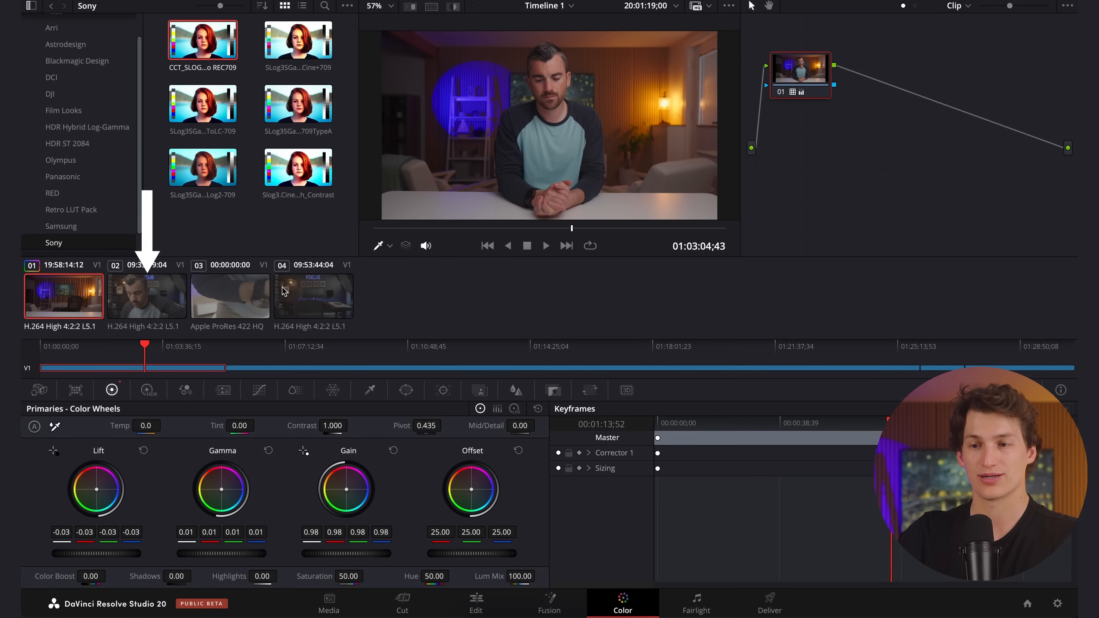
Apply the CCT_SLOG3 Sgamut3cine to REC709 LUT to clip 02.
click(146, 290)
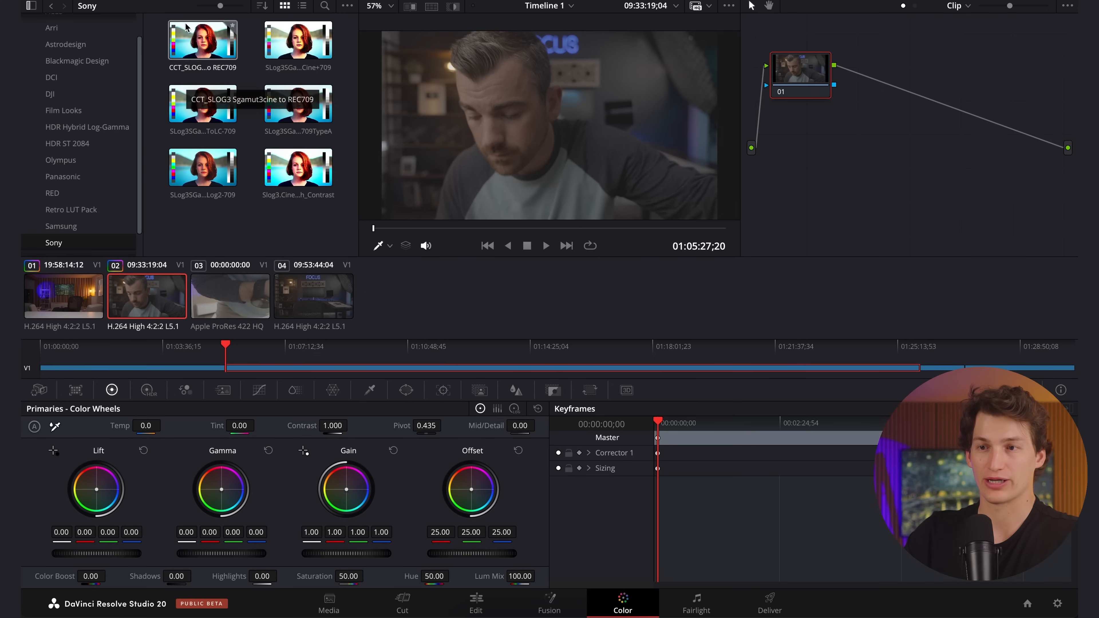
double_click(204, 51)
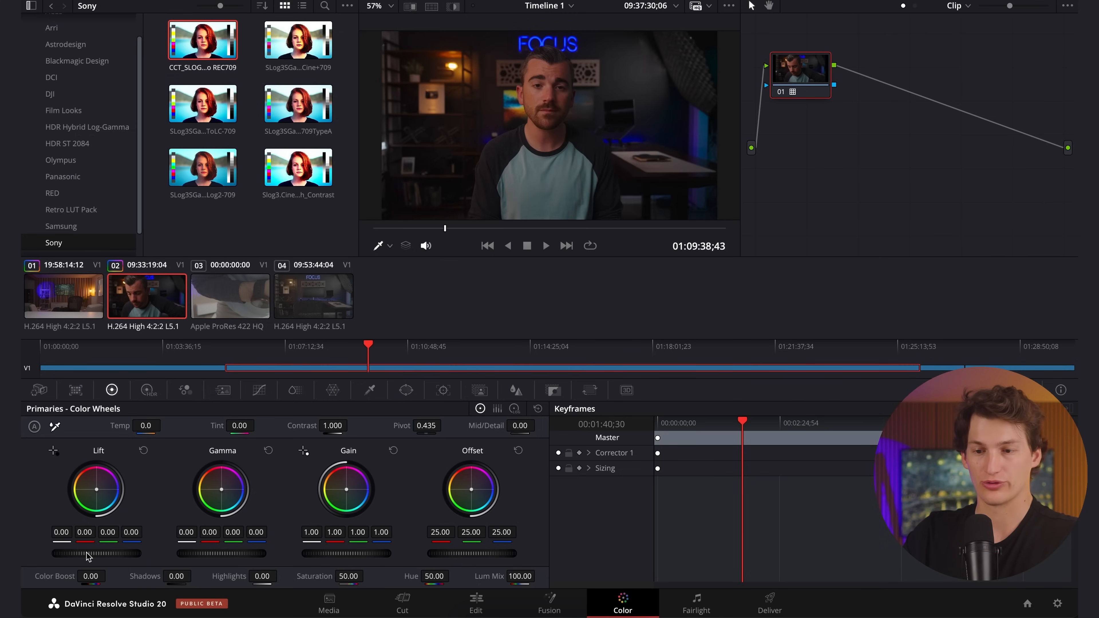
Grade clip 02 with master Lift 0.02, Gamma -0.01, Gain 1.11 and Offset 26.80.
drag(90, 555, 131, 559)
drag(217, 555, 416, 550)
drag(239, 553, 184, 551)
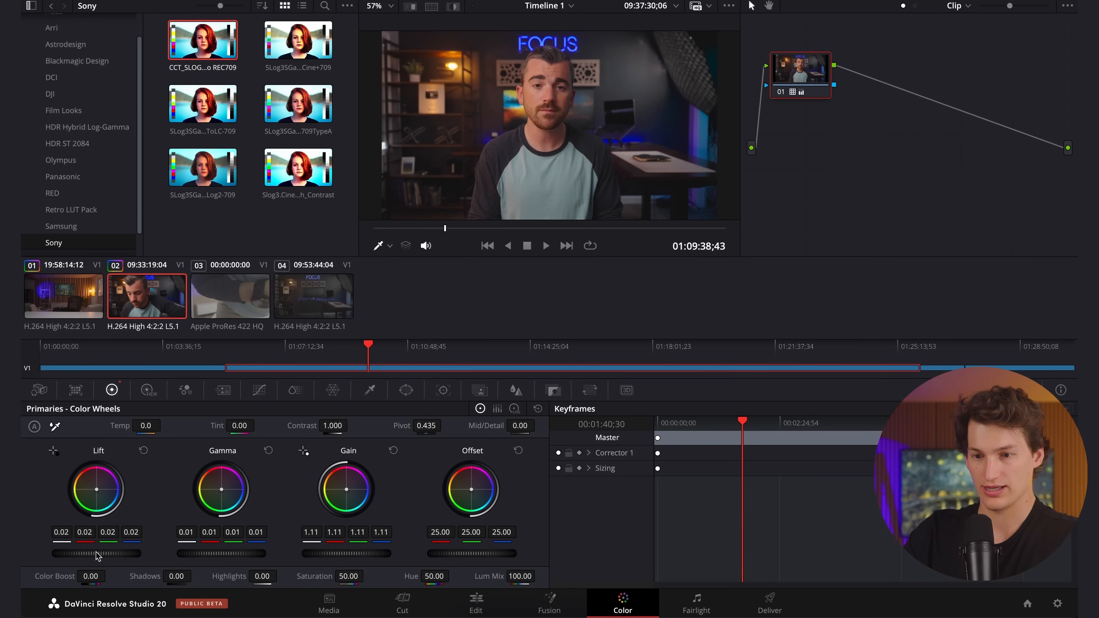
drag(89, 553, 66, 553)
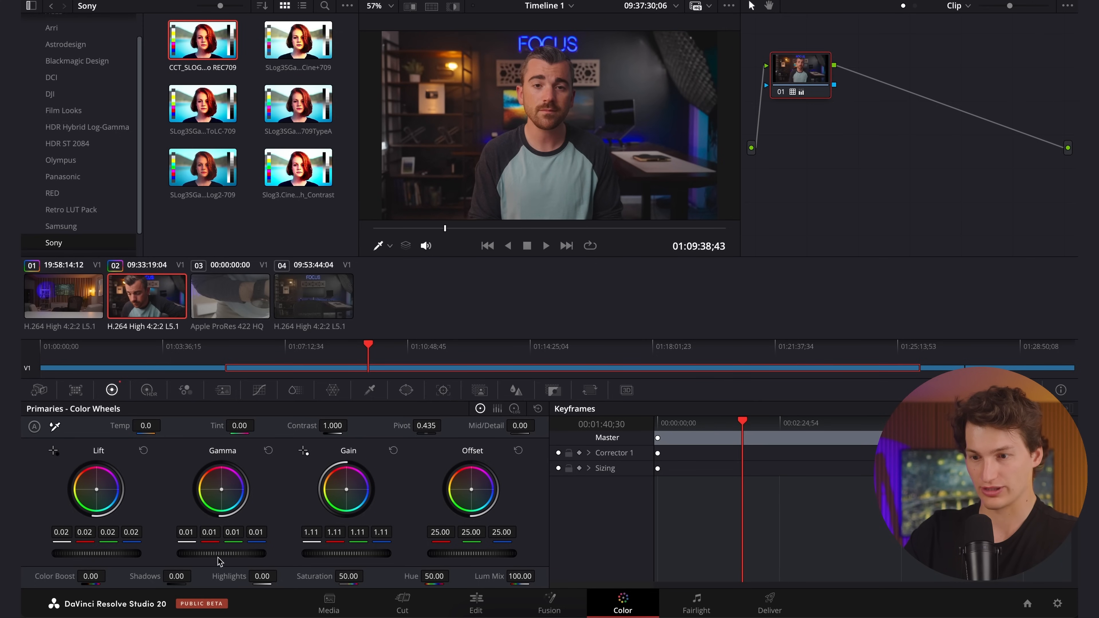
drag(235, 558, 223, 554)
drag(472, 554, 527, 558)
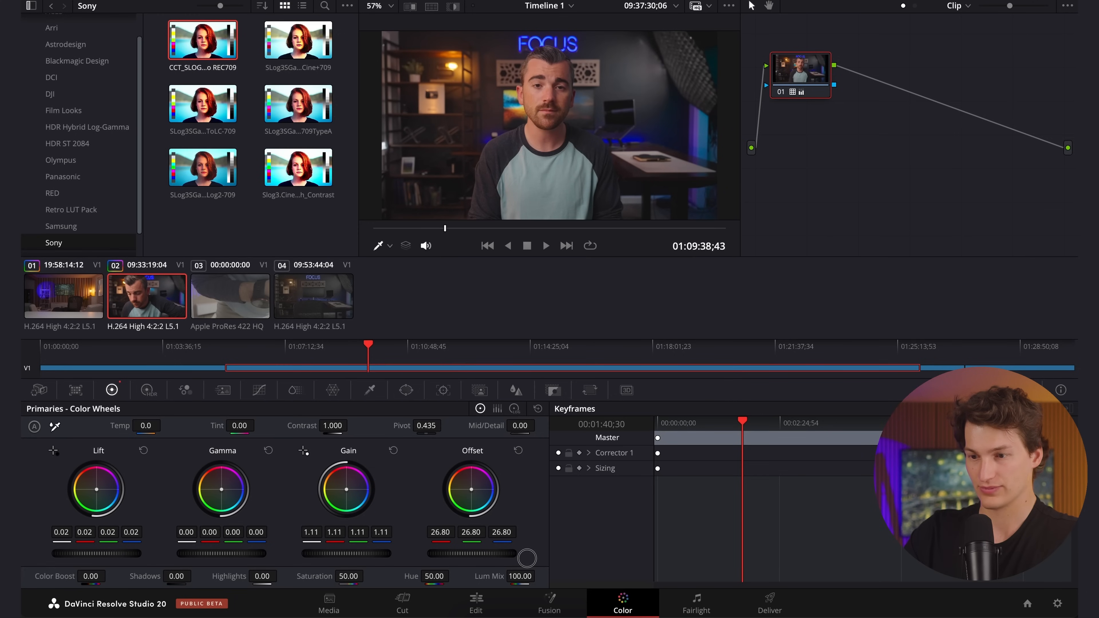
drag(232, 557, 189, 553)
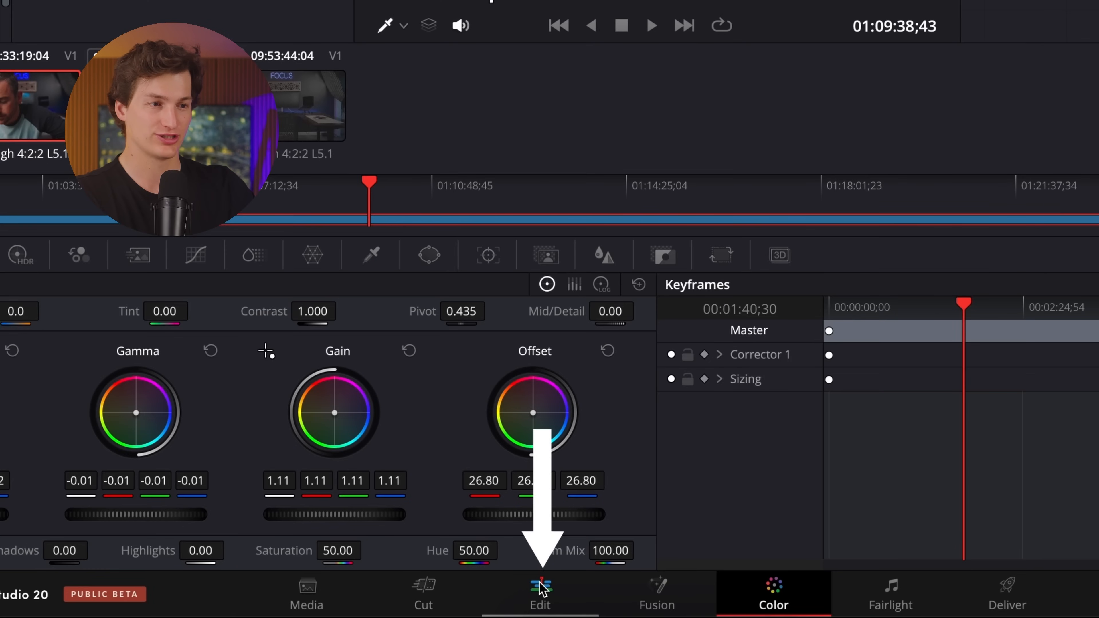
Return to the editing timeline and increase the height of the Audio 1 track to show its waveforms.
click(493, 601)
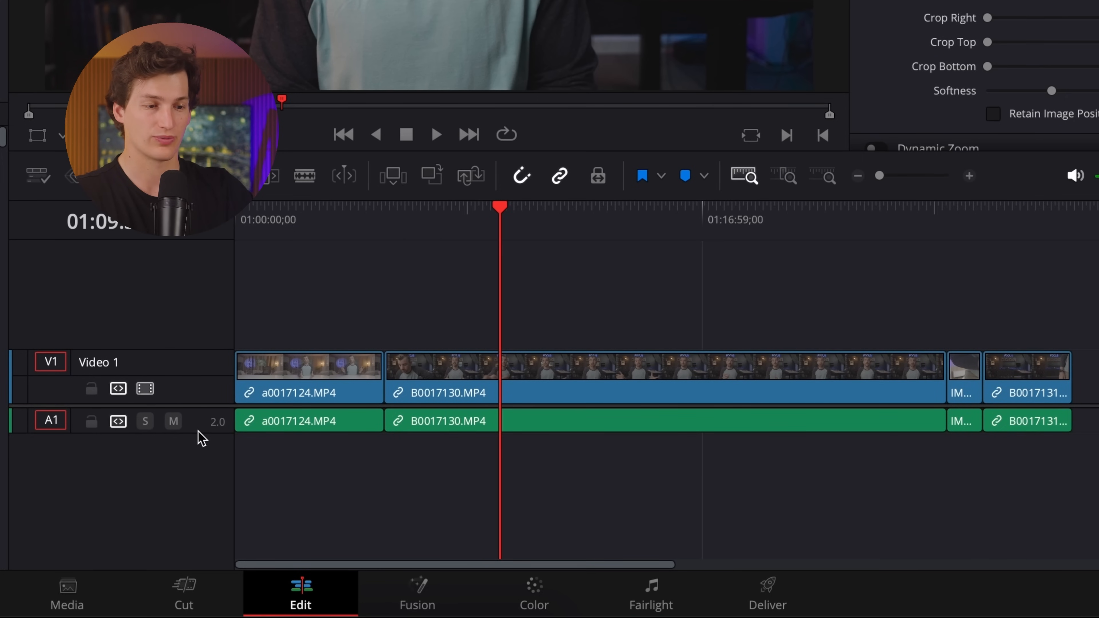
drag(200, 440, 190, 528)
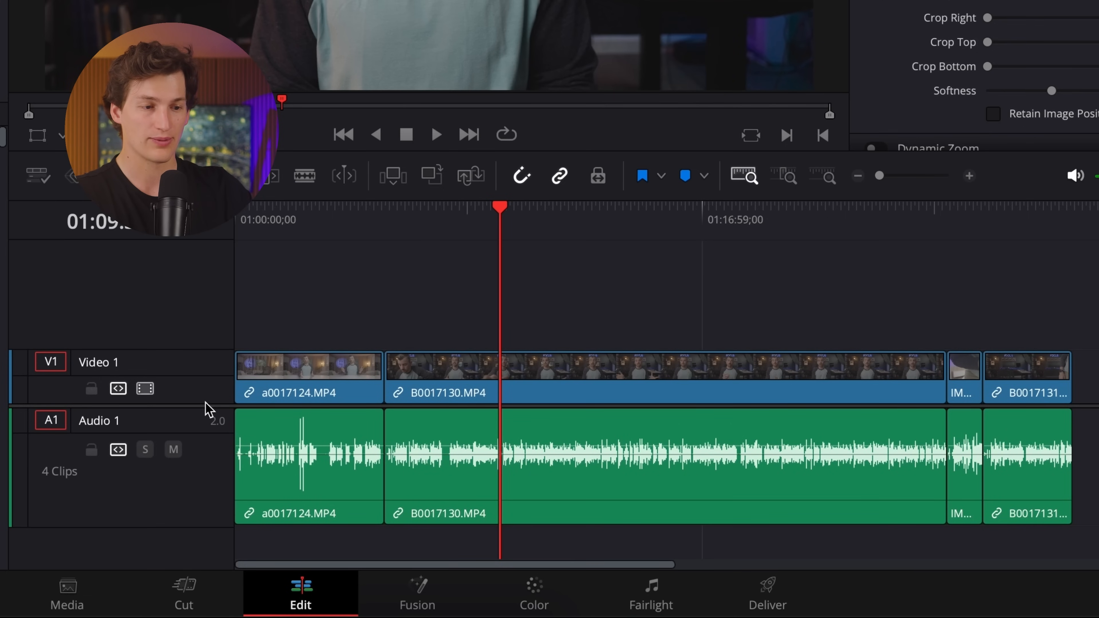
drag(206, 404, 204, 333)
drag(196, 454, 204, 498)
mouse_move(445, 357)
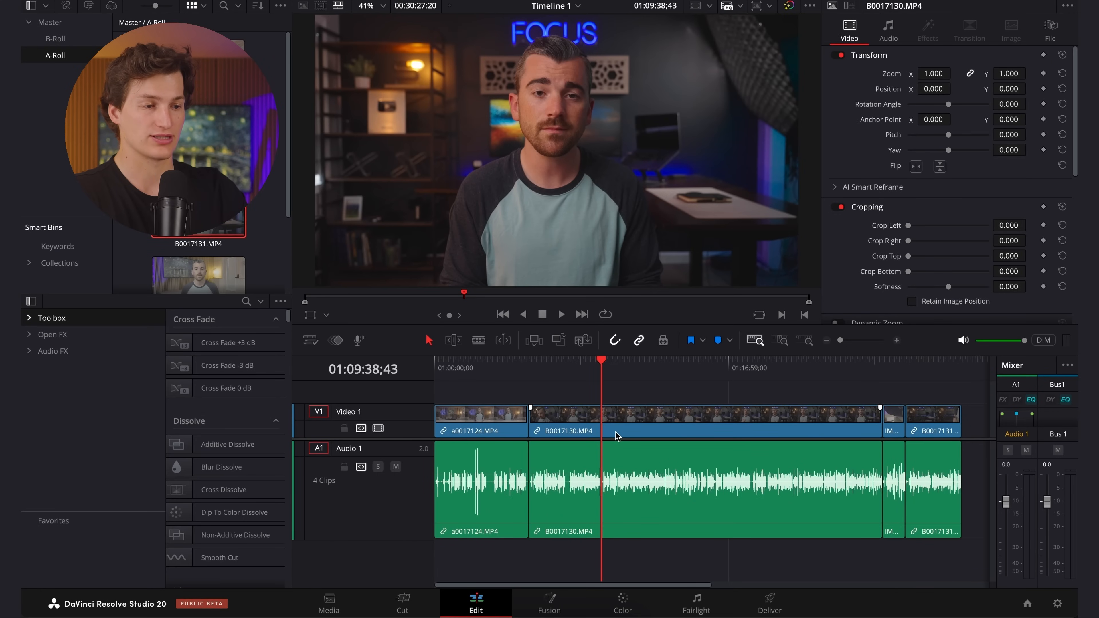
Try lowering the volume of clip B0017130.MP4 to -23.6, reset it to its default level and play the clip.
click(616, 434)
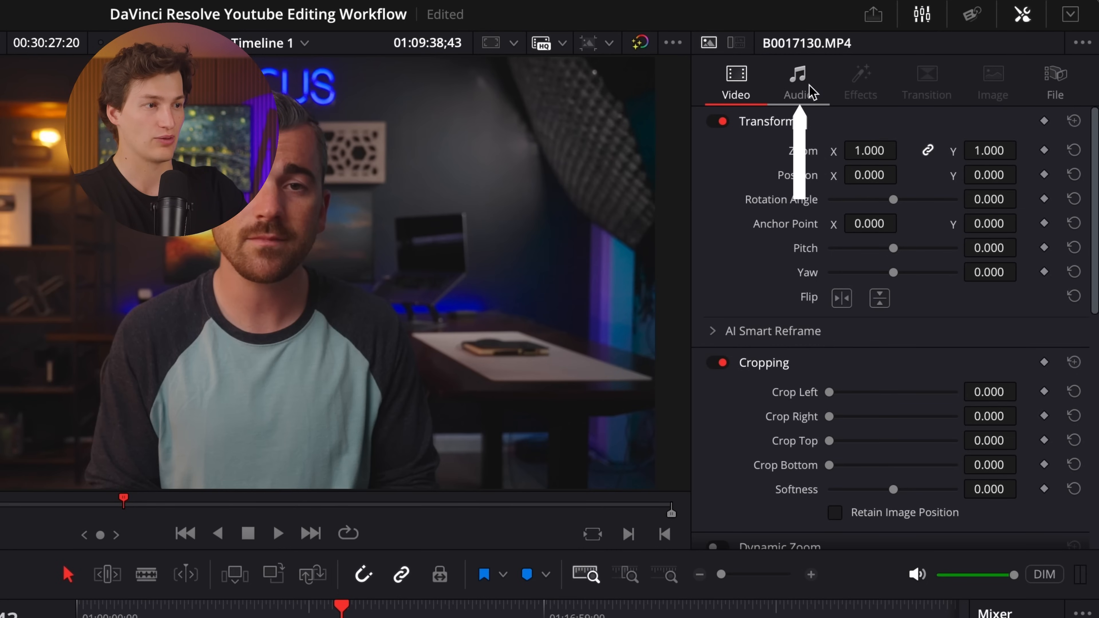
click(808, 94)
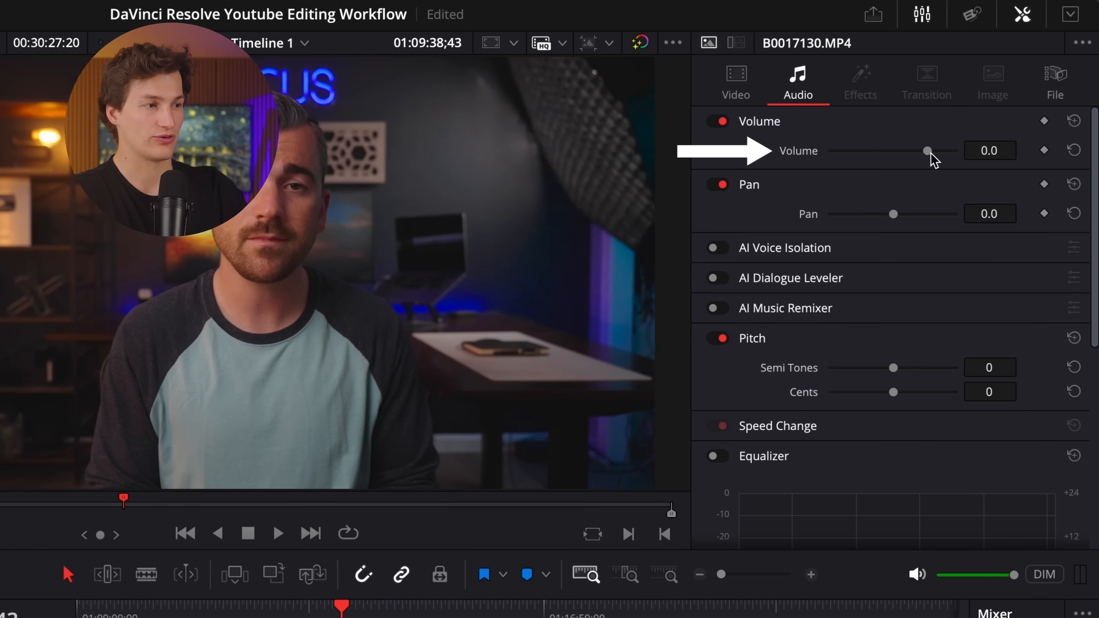
drag(929, 153, 939, 157)
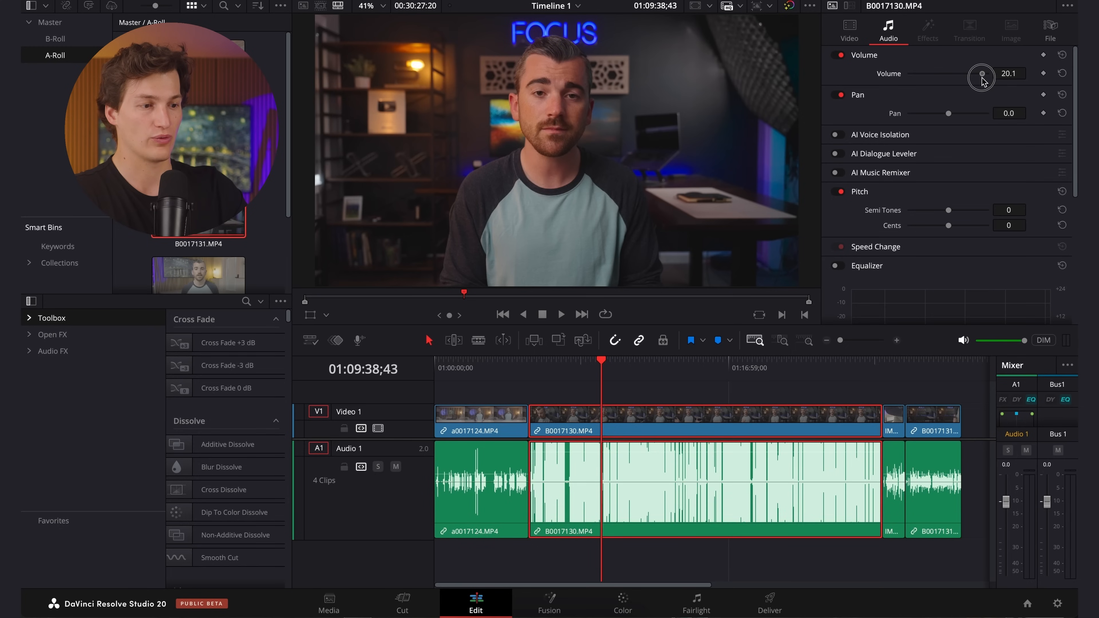
drag(982, 81, 954, 90)
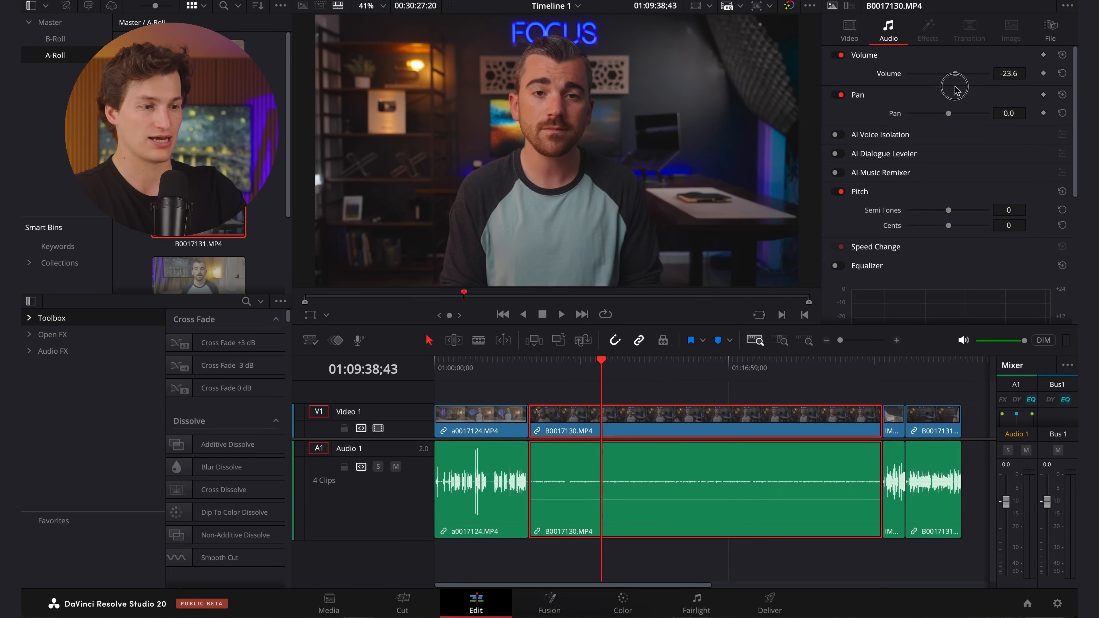
double_click(954, 90)
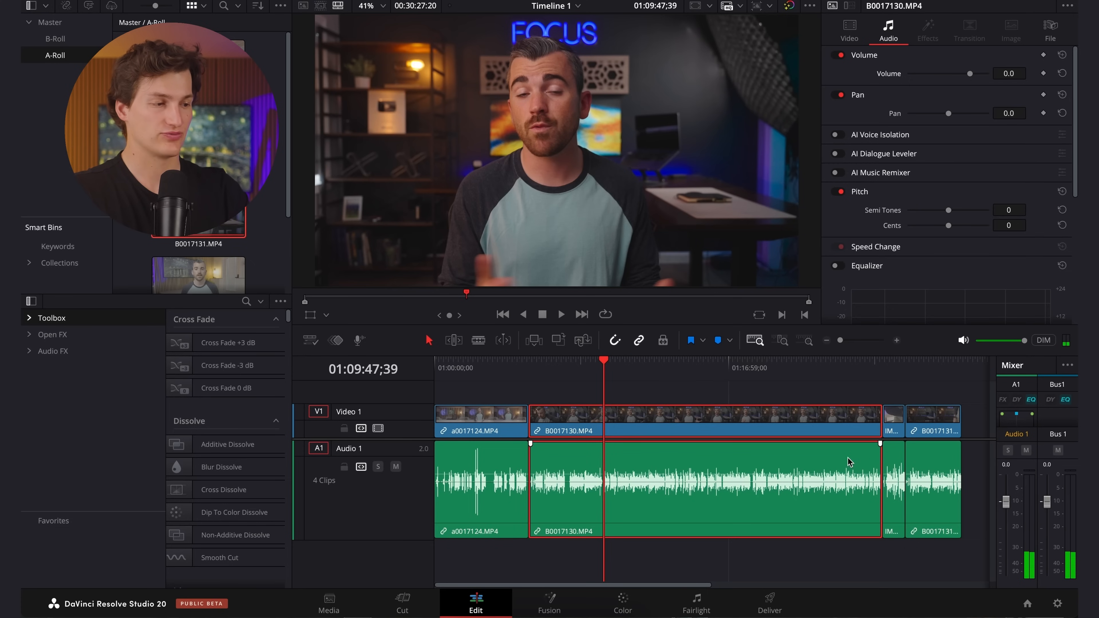
key(space)
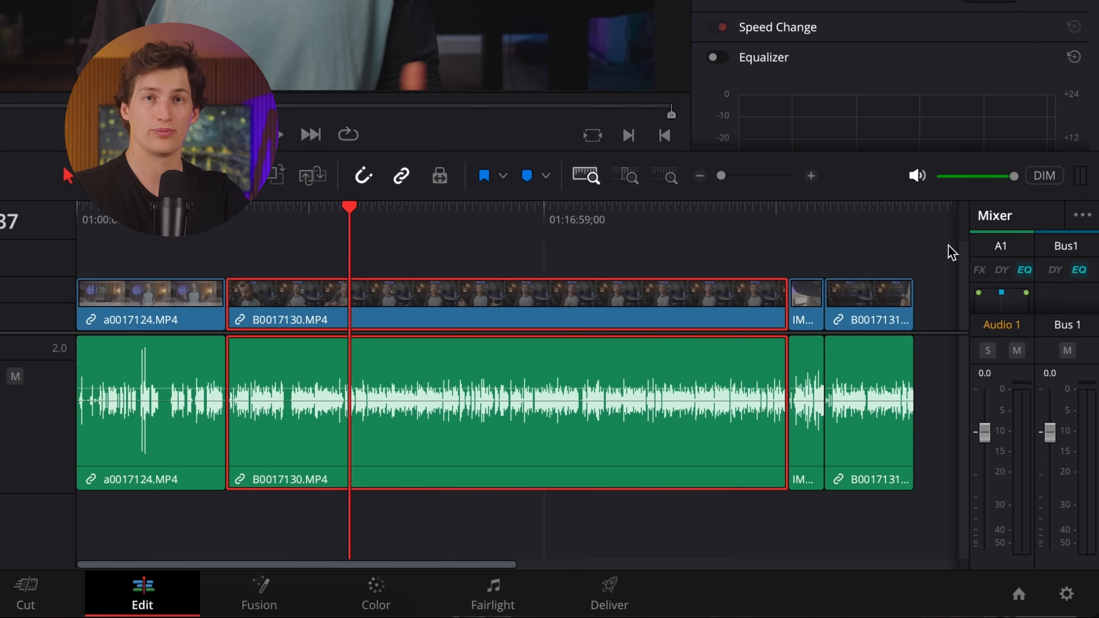
Normalize the audio of clip B0017130.MP4 in True Peak mode to -2.0 dBTP and play it to check the level.
right_click(458, 370)
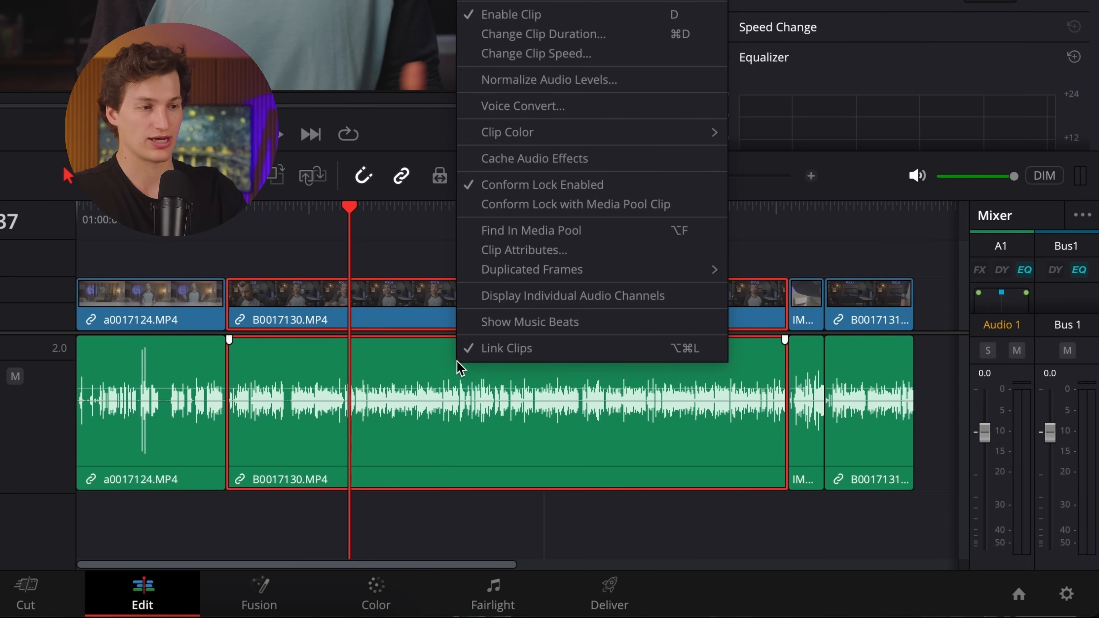
click(517, 87)
click(607, 214)
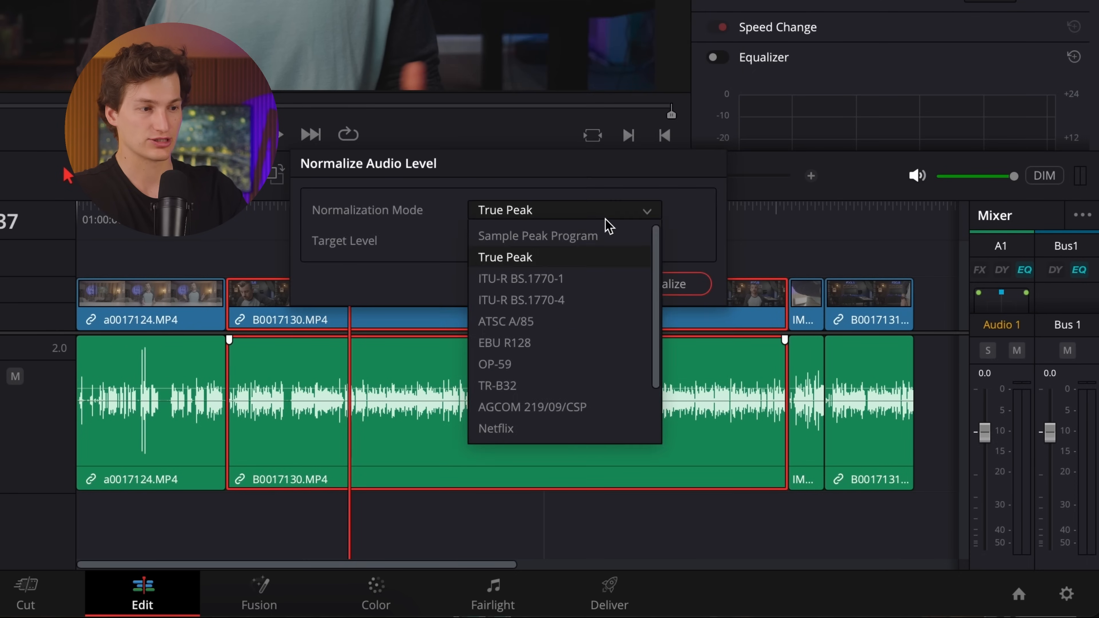
click(586, 259)
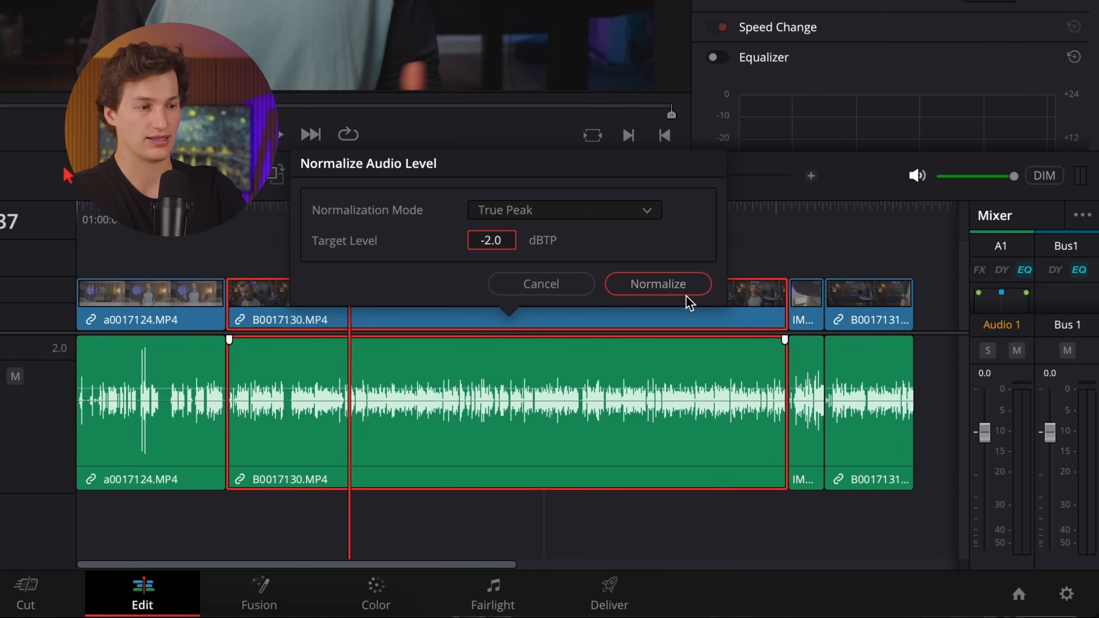
click(672, 286)
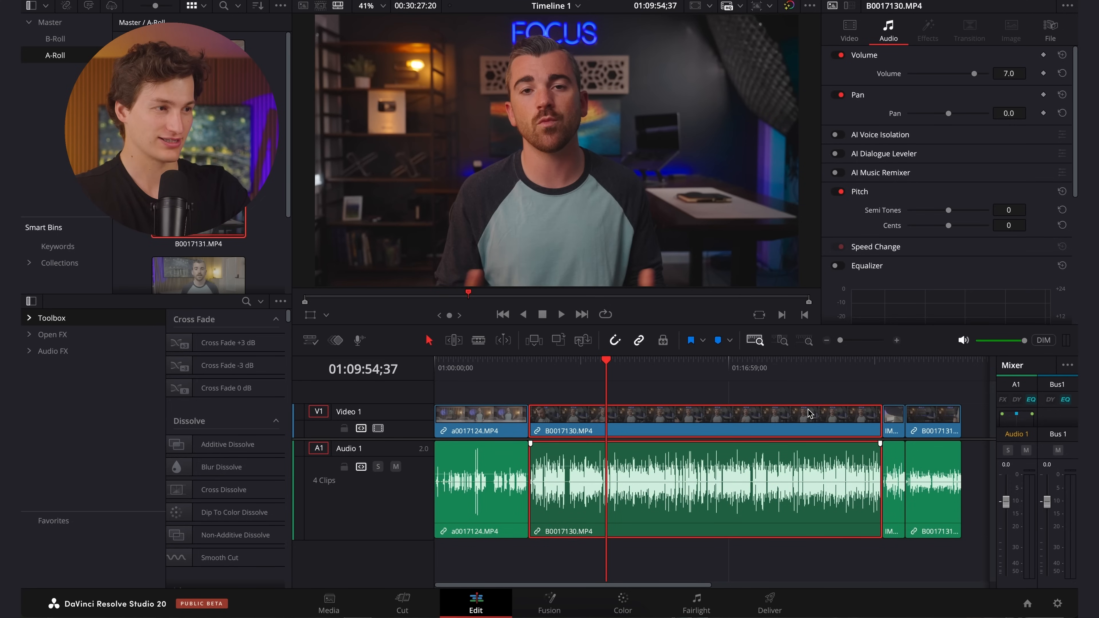
key(space)
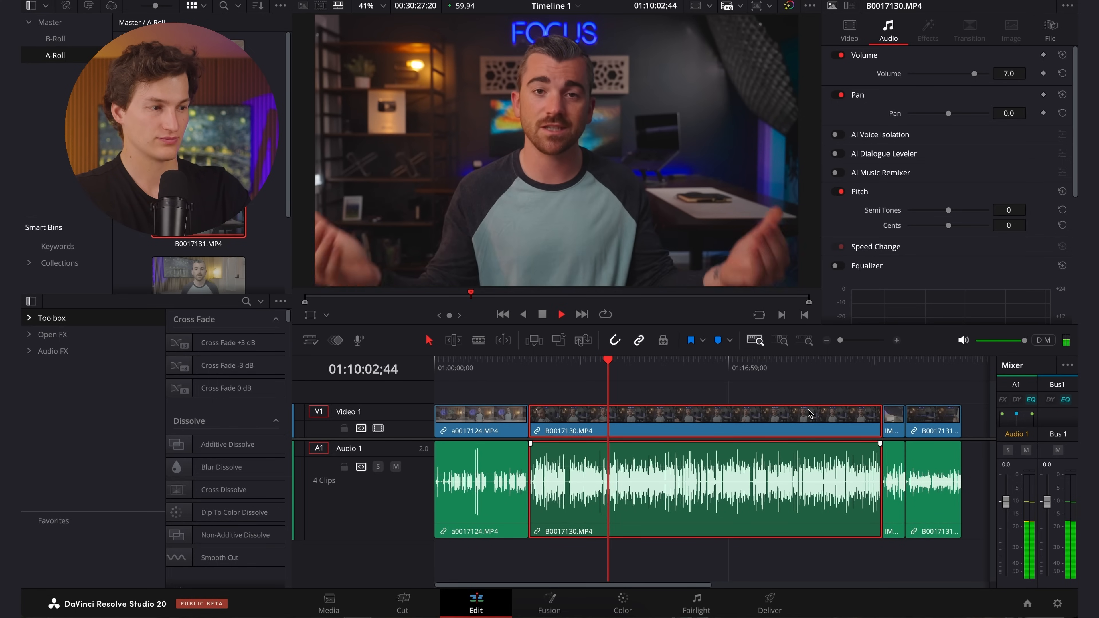
key(space)
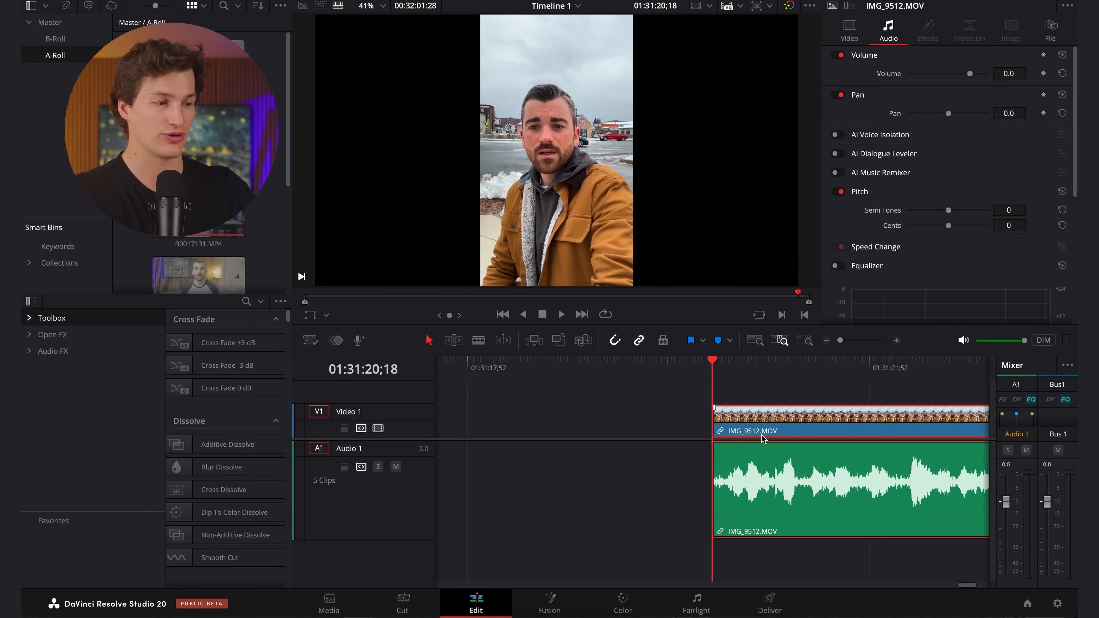
Play clip IMG_9512.MOV near its start to listen to the untreated outdoor audio.
click(731, 391)
key(space)
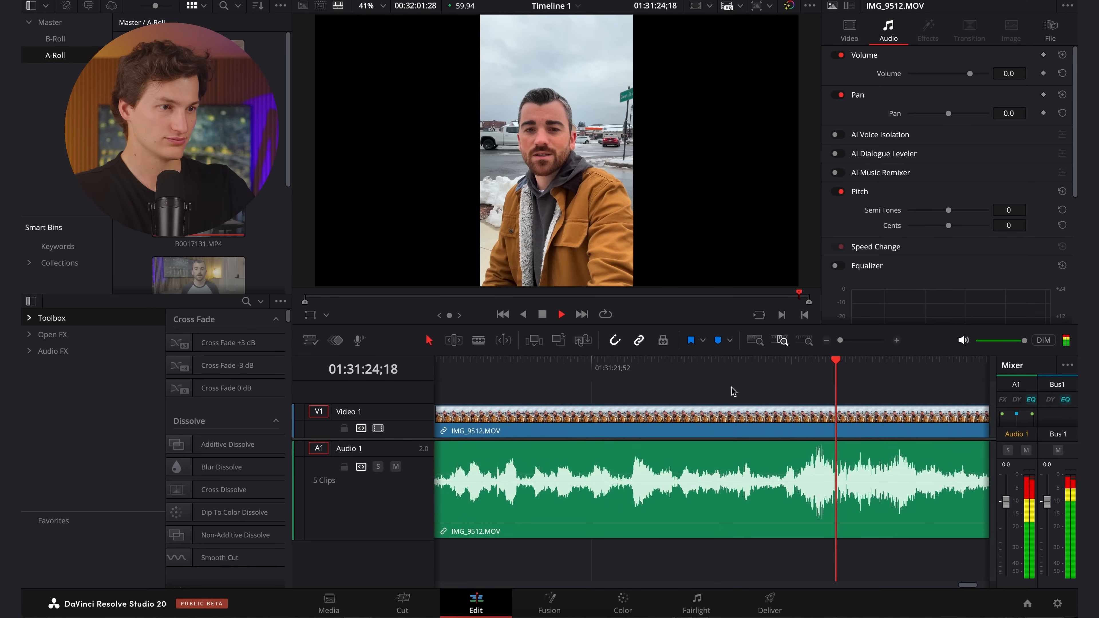
key(space)
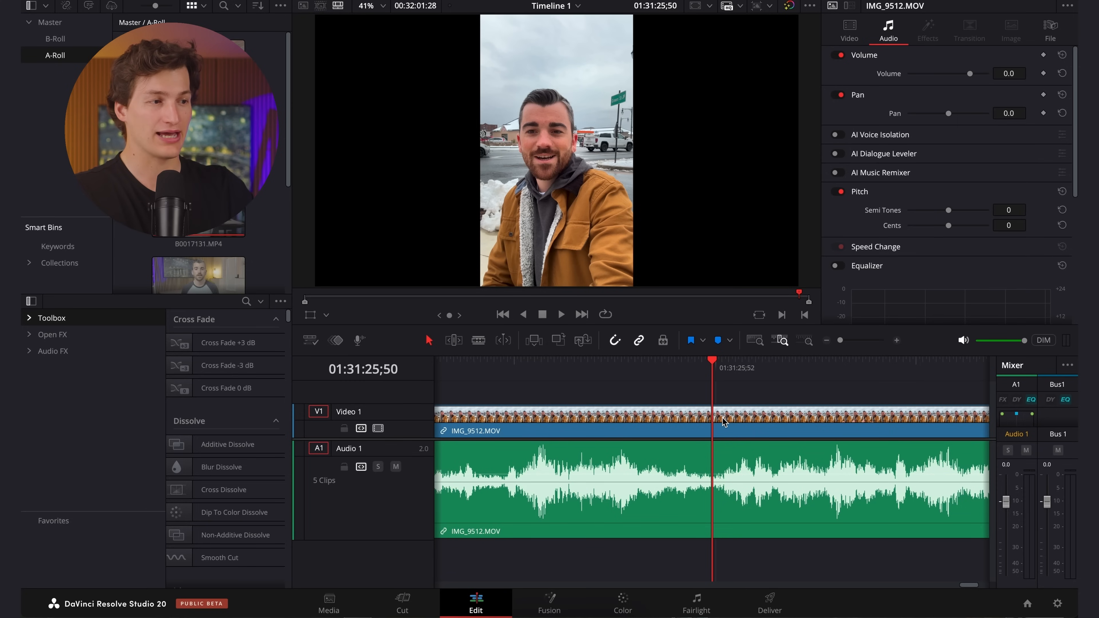
Enable AI Voice Isolation at an amount of 100 on clip IMG_9512.MOV and play the clip.
click(724, 420)
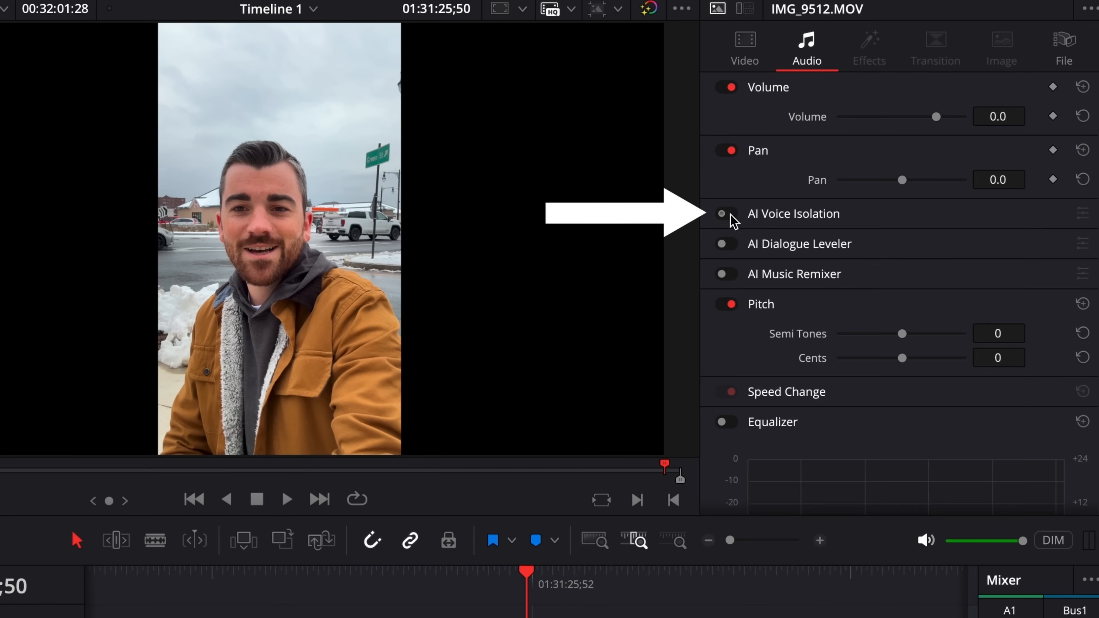
click(835, 135)
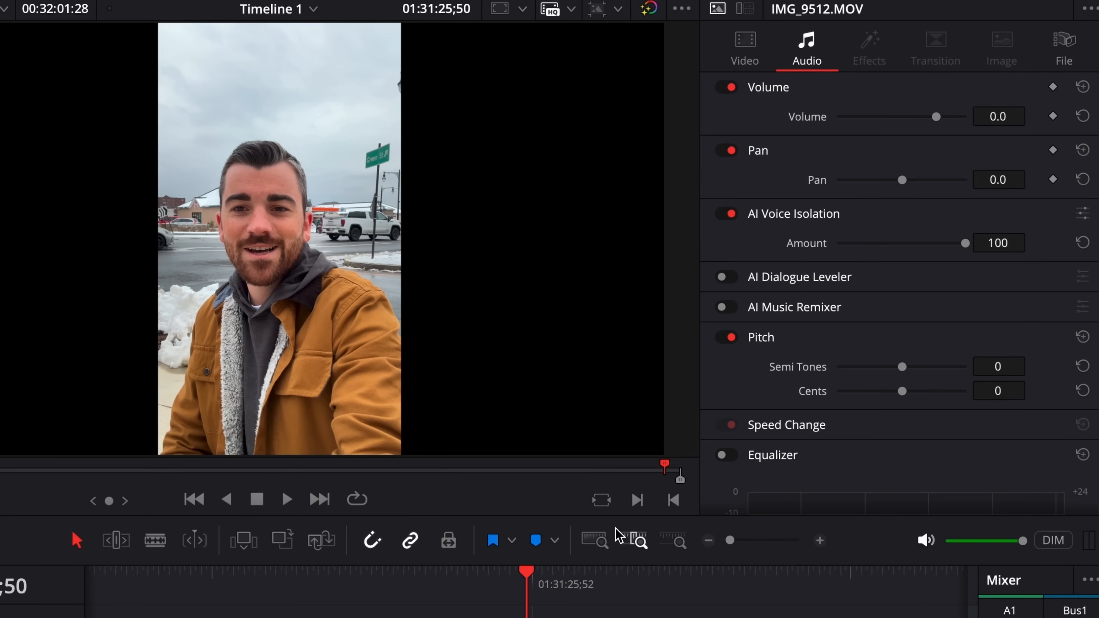
key(Up)
key(space)
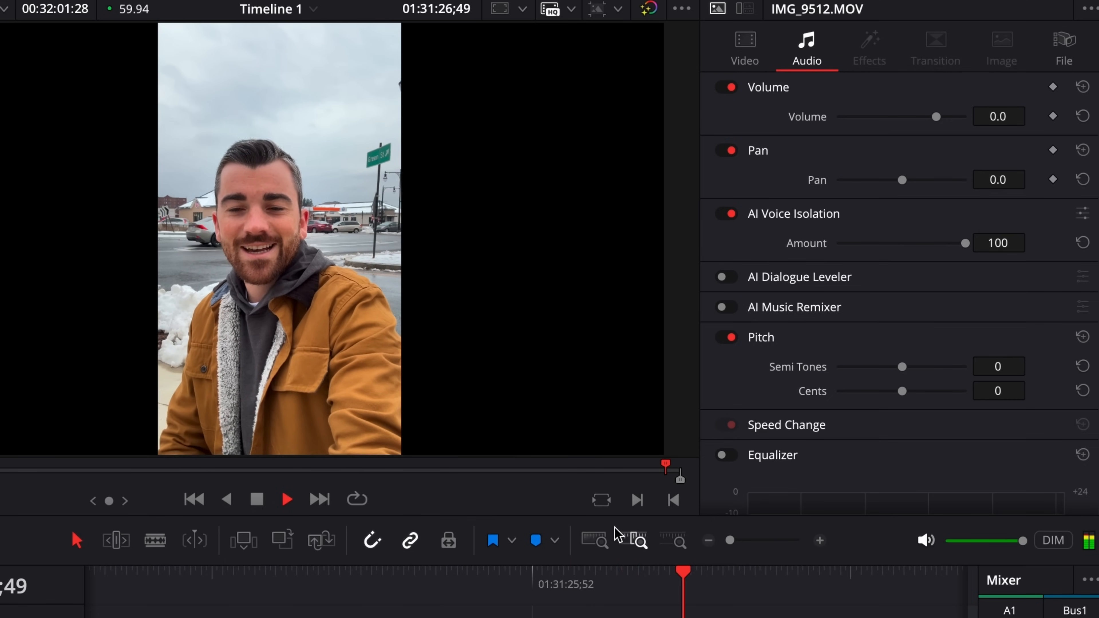
key(space)
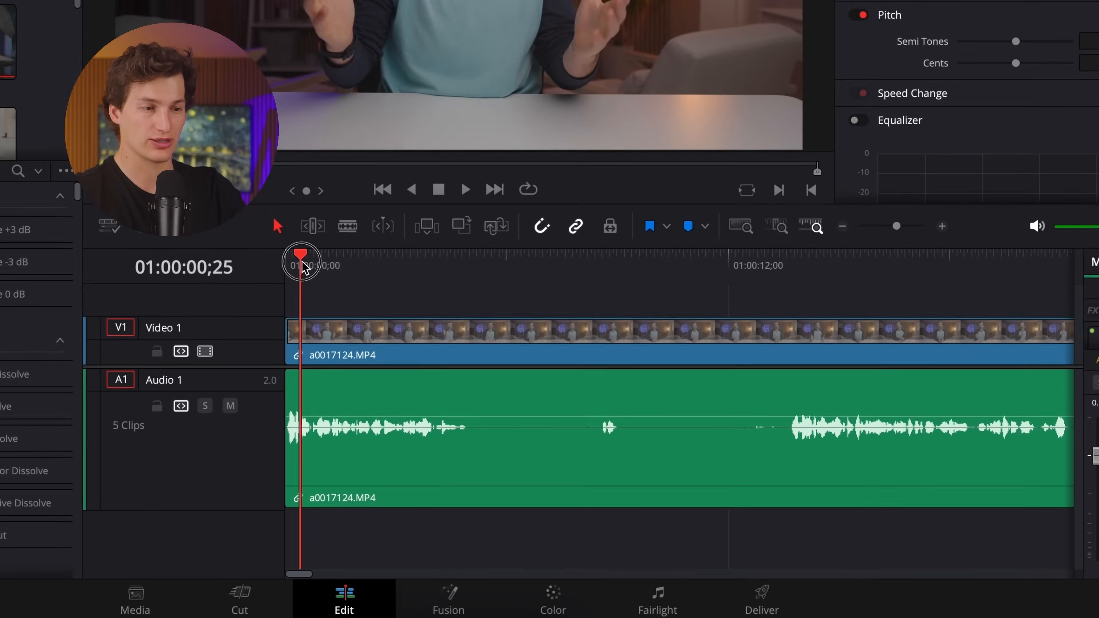
Split the first clip, a0017124.MP4, at 01:00:05;02, where the opening sentence ends.
drag(303, 264, 472, 298)
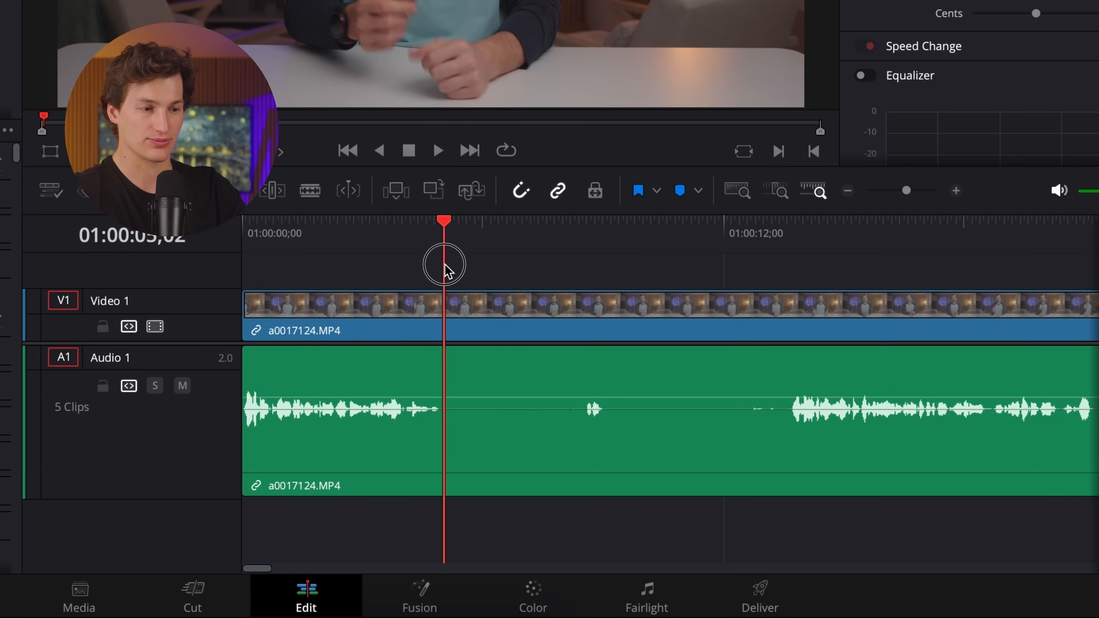
click(450, 312)
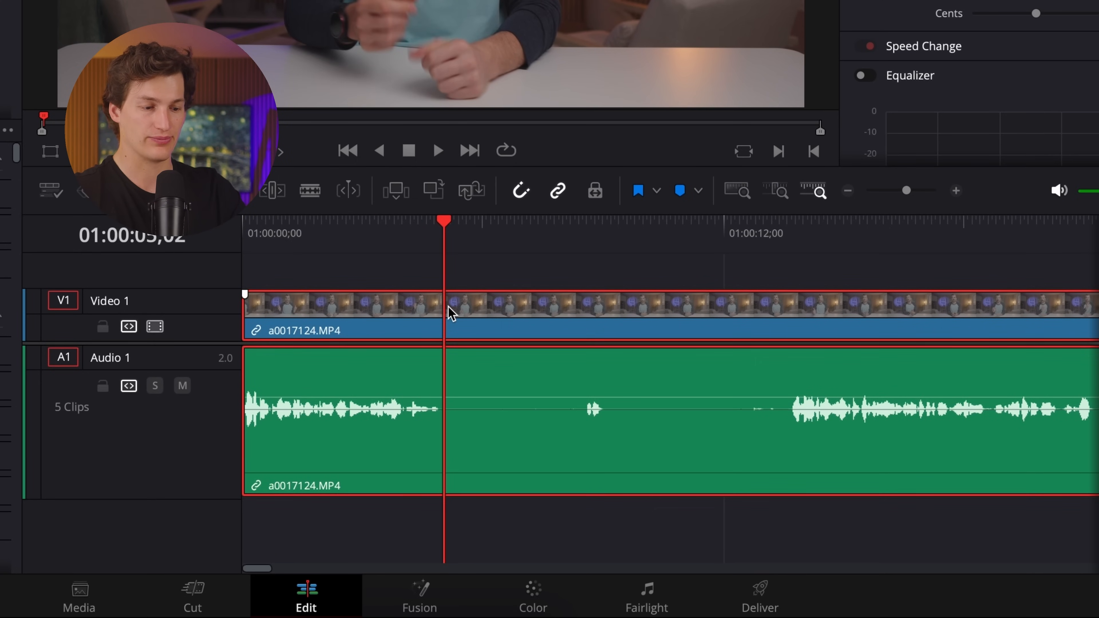
key(super+b)
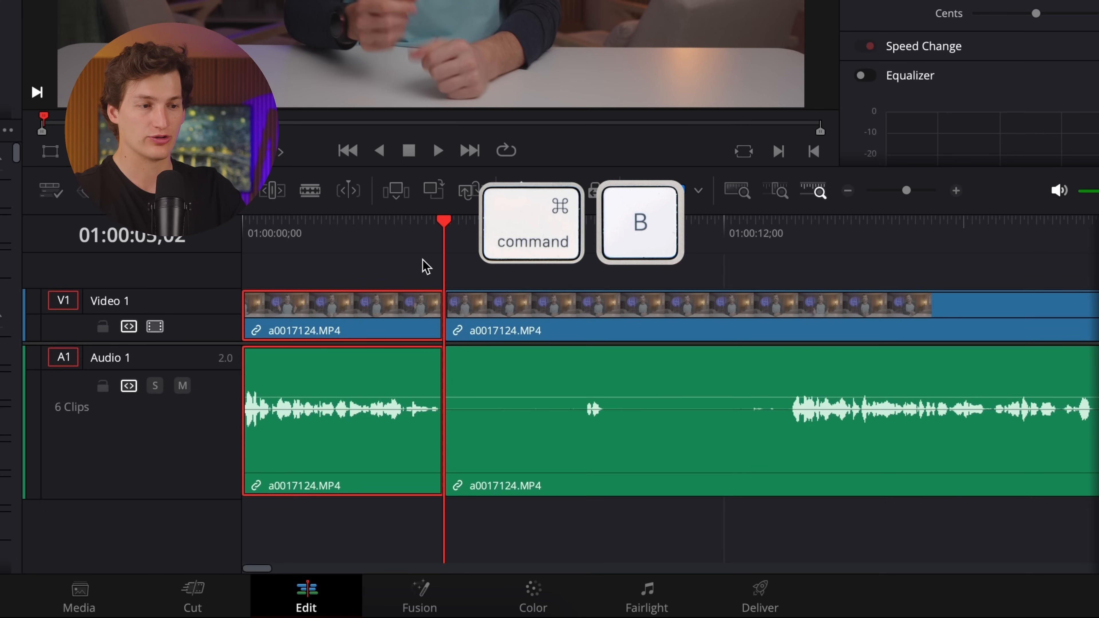
Ripple trim the start of the second a0017124.MP4 segment to about 01:00:13, where speech resumes, removing the silence before it.
click(423, 222)
click(461, 228)
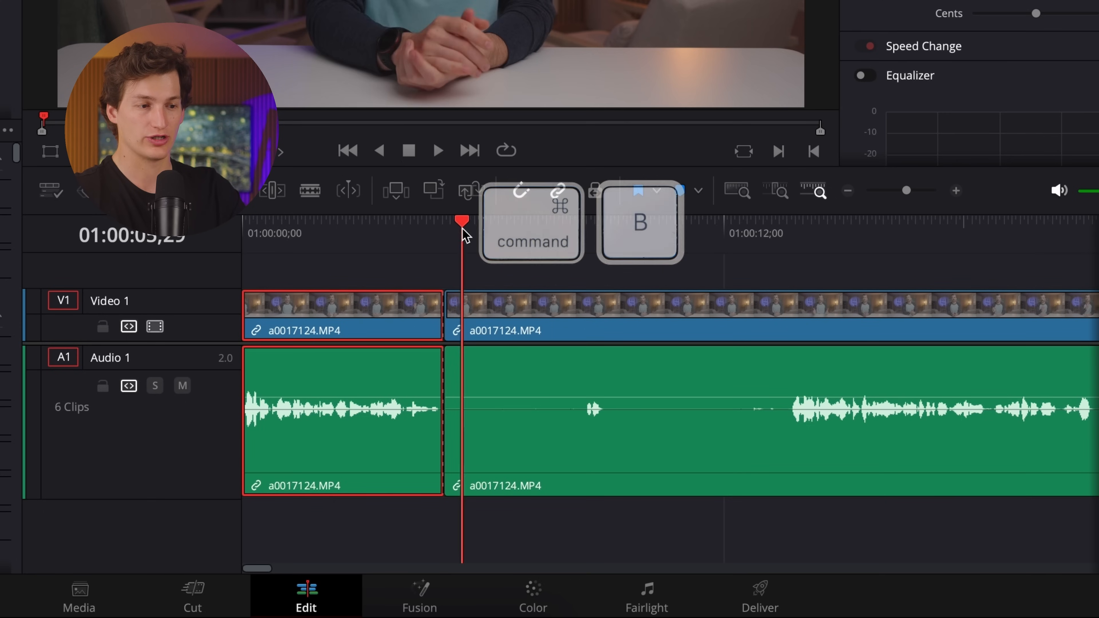
click(412, 231)
click(484, 234)
click(488, 301)
click(468, 268)
drag(480, 226, 789, 274)
click(788, 312)
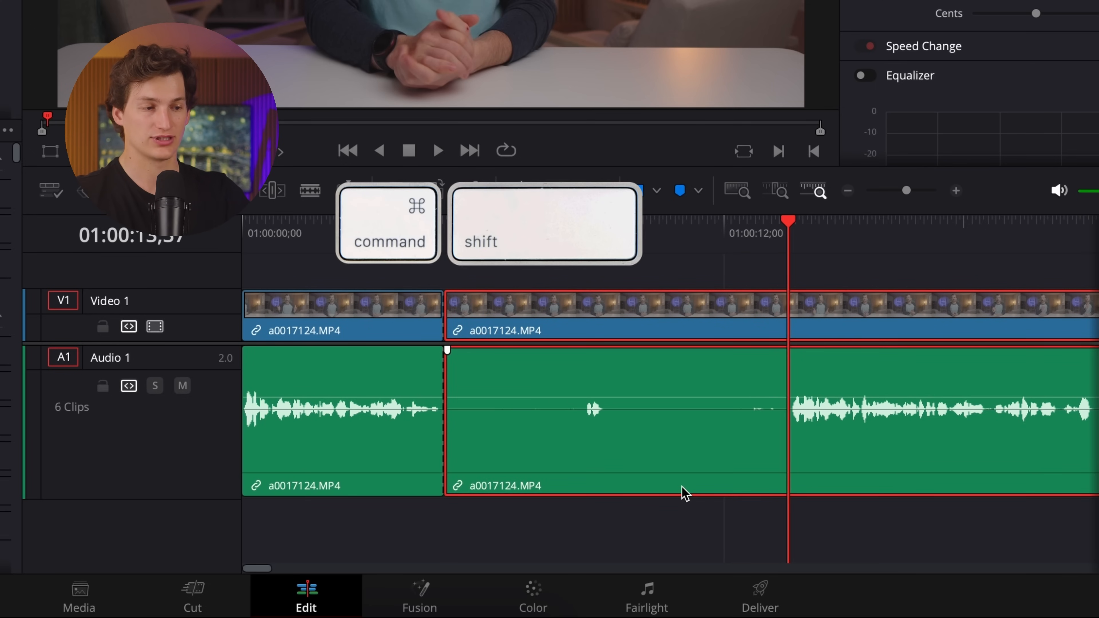
key(super+shift+bracketleft)
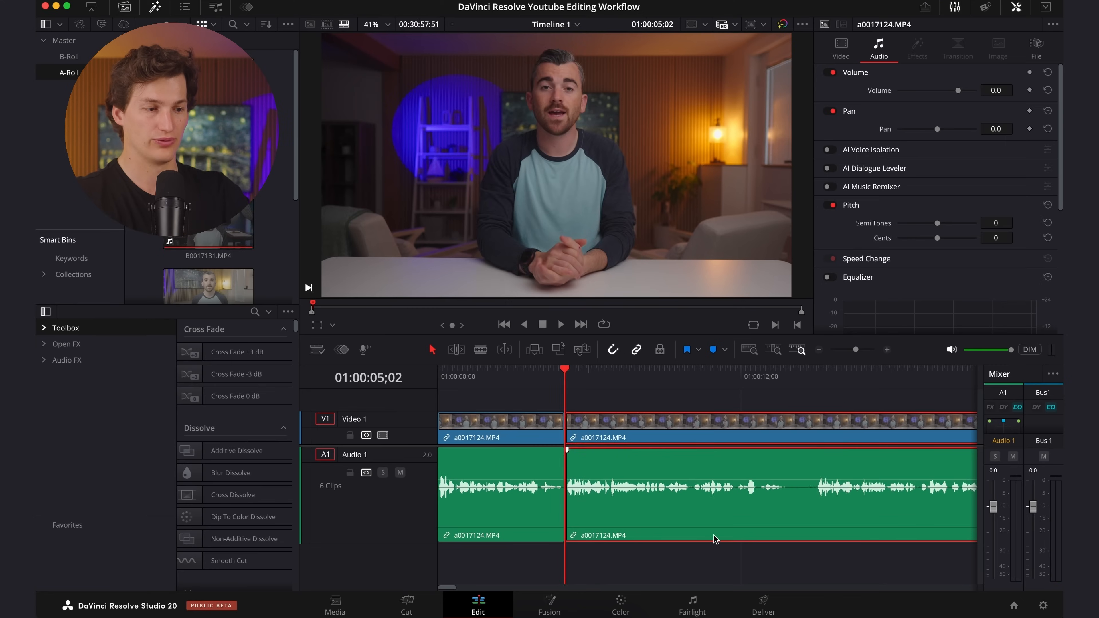
Split the second a0017124.MP4 segment at 01:00:13;14 and ripple trim the following segment's start to 01:00:20;09.
key(space)
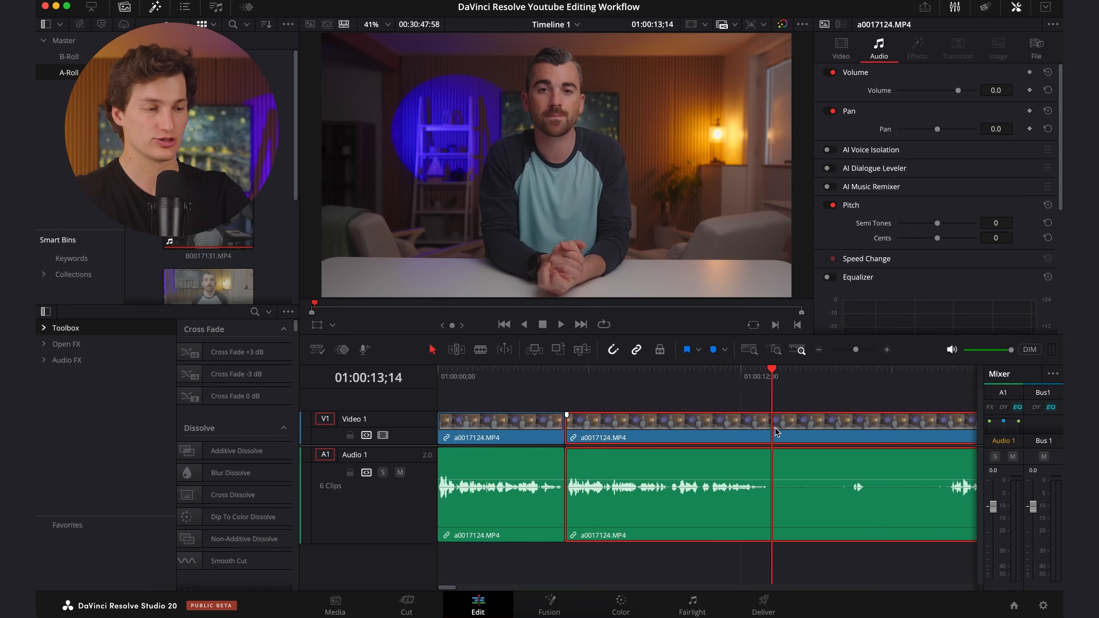
key(super+b)
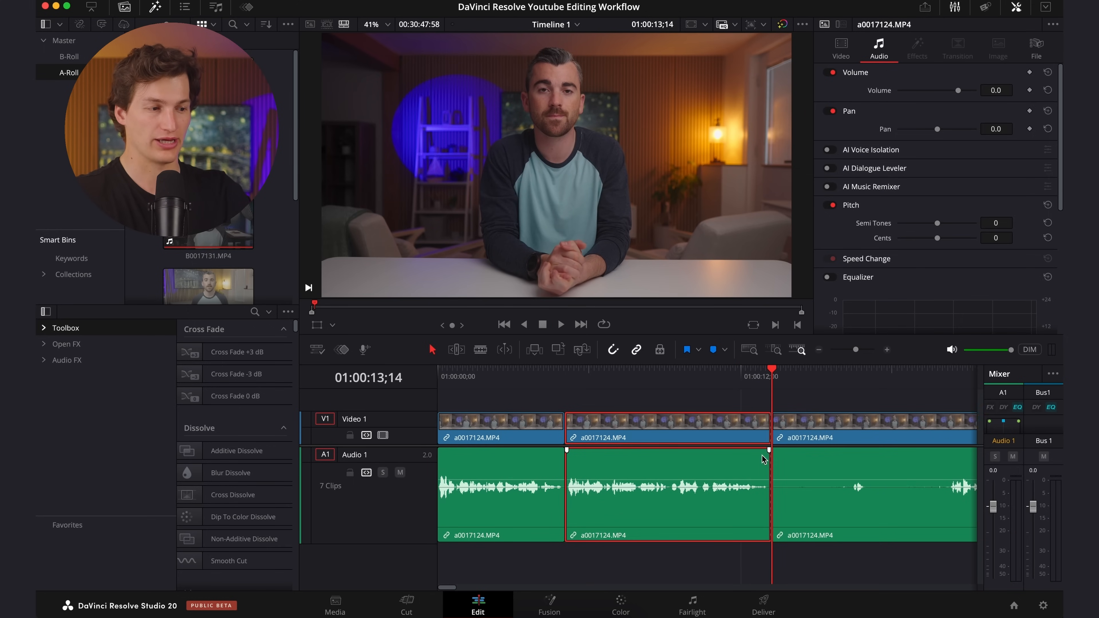
scroll(736, 437, right, 6)
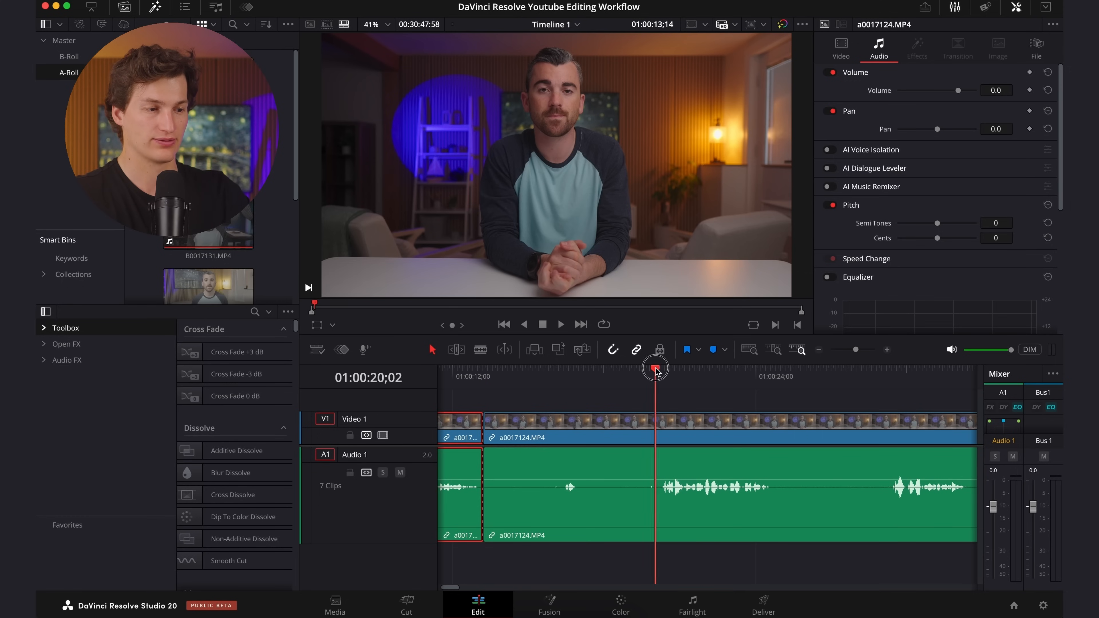
click(657, 373)
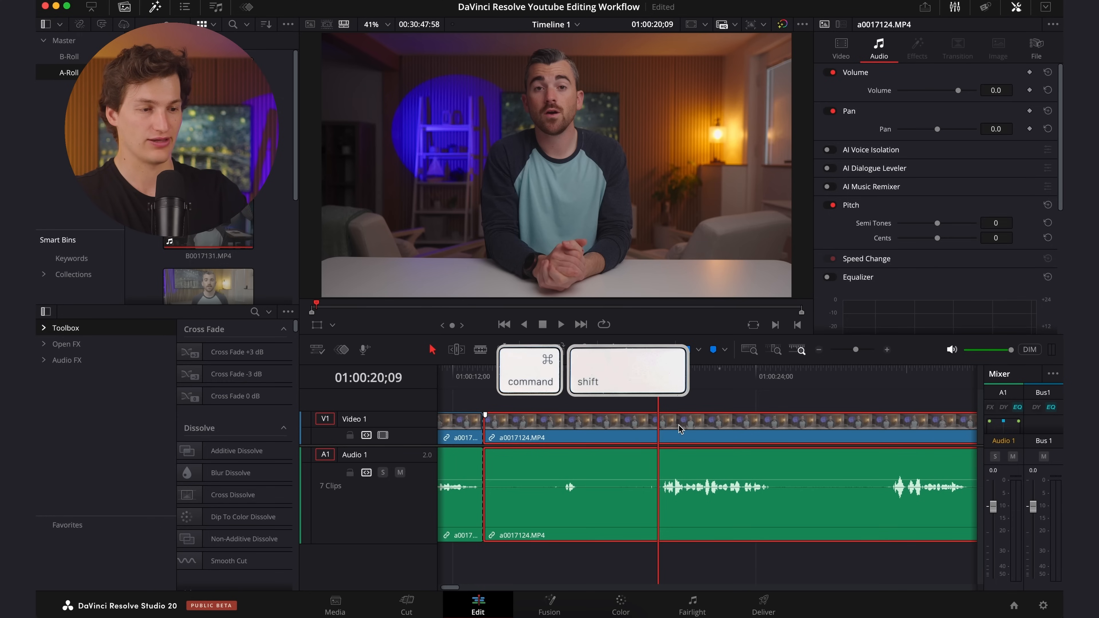
key(super+shift+bracketleft)
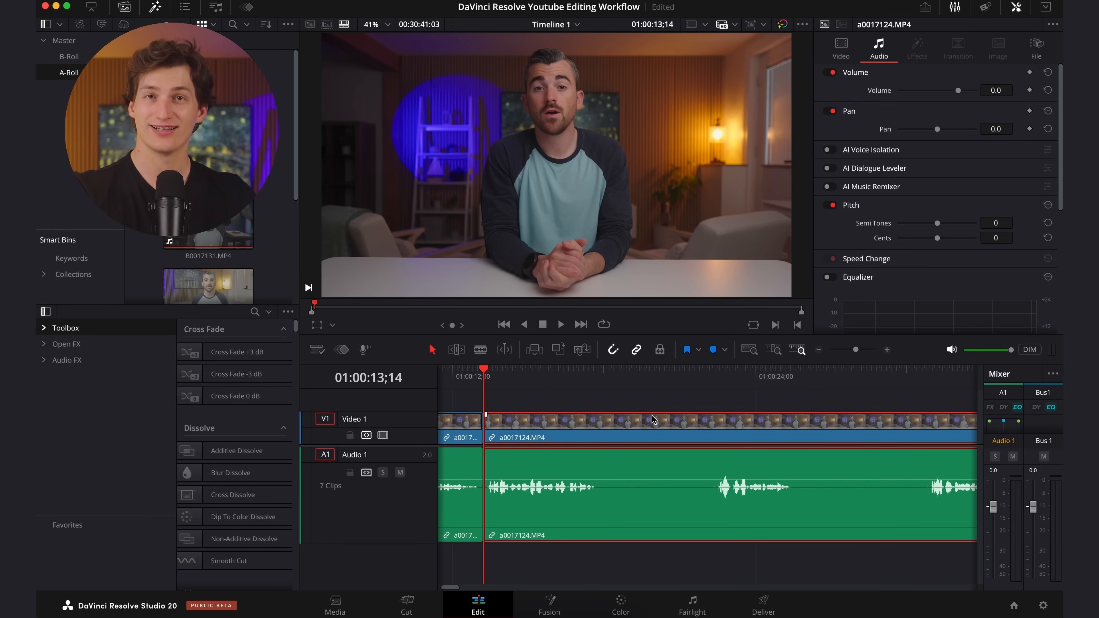
Split the third a0017124.MP4 segment at 01:00:22;22 and ripple trim its end back to about 01:00:17, where speech stops.
drag(499, 374, 711, 392)
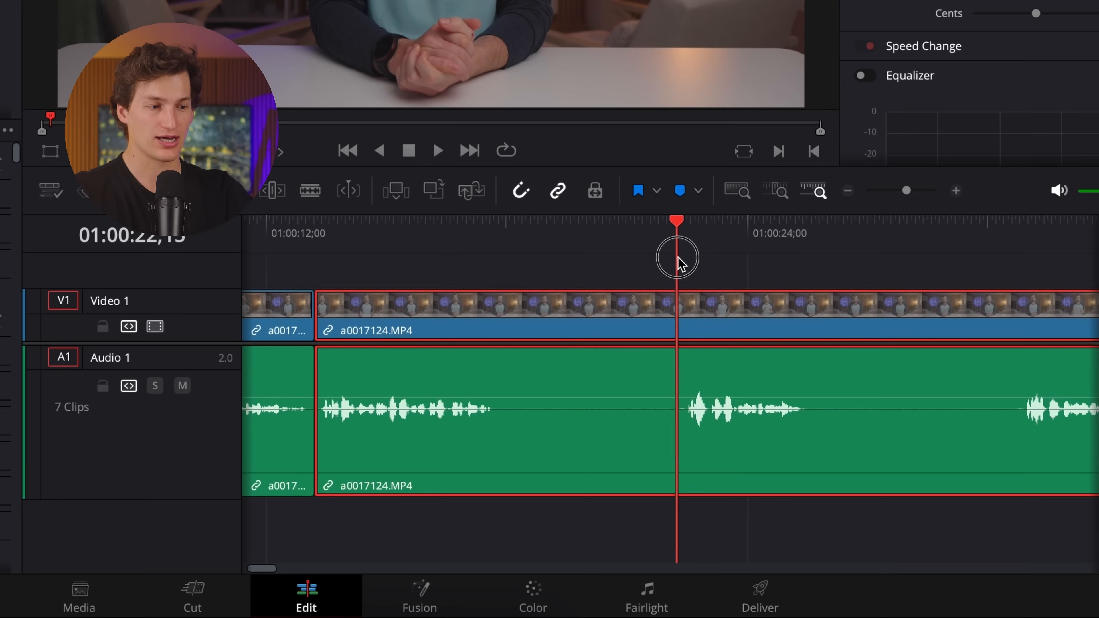
drag(678, 259, 682, 260)
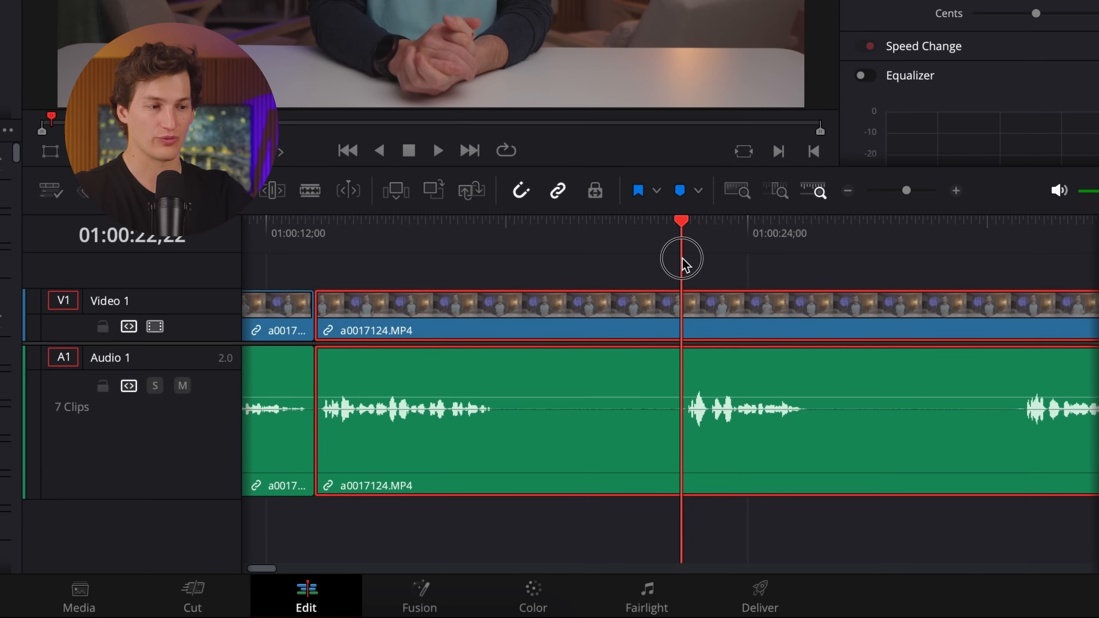
key(ctrl+b)
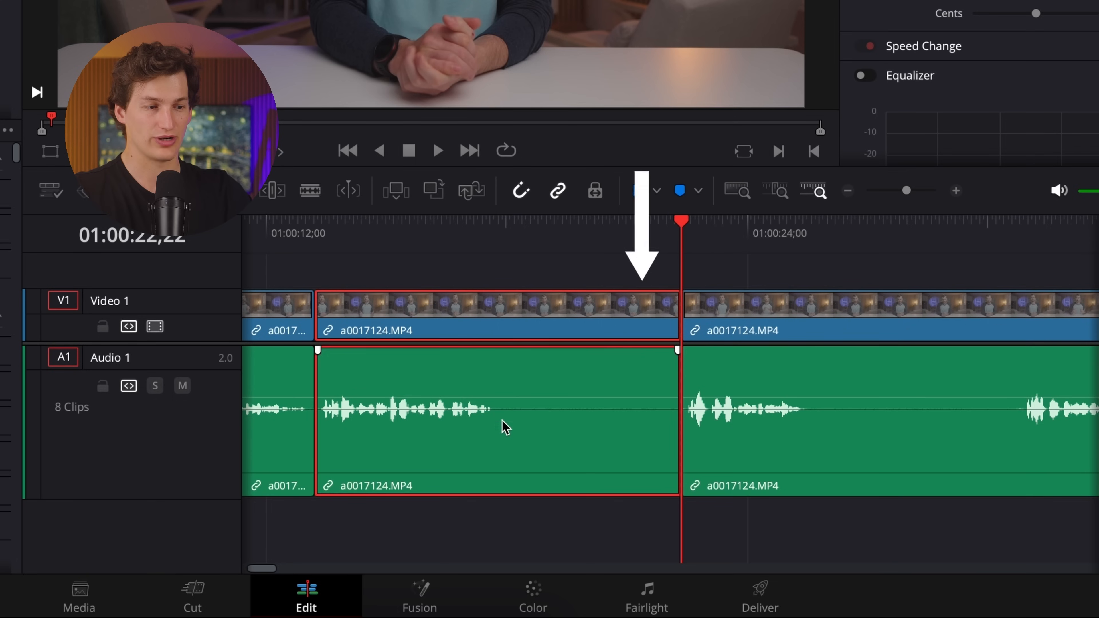
drag(682, 221, 500, 232)
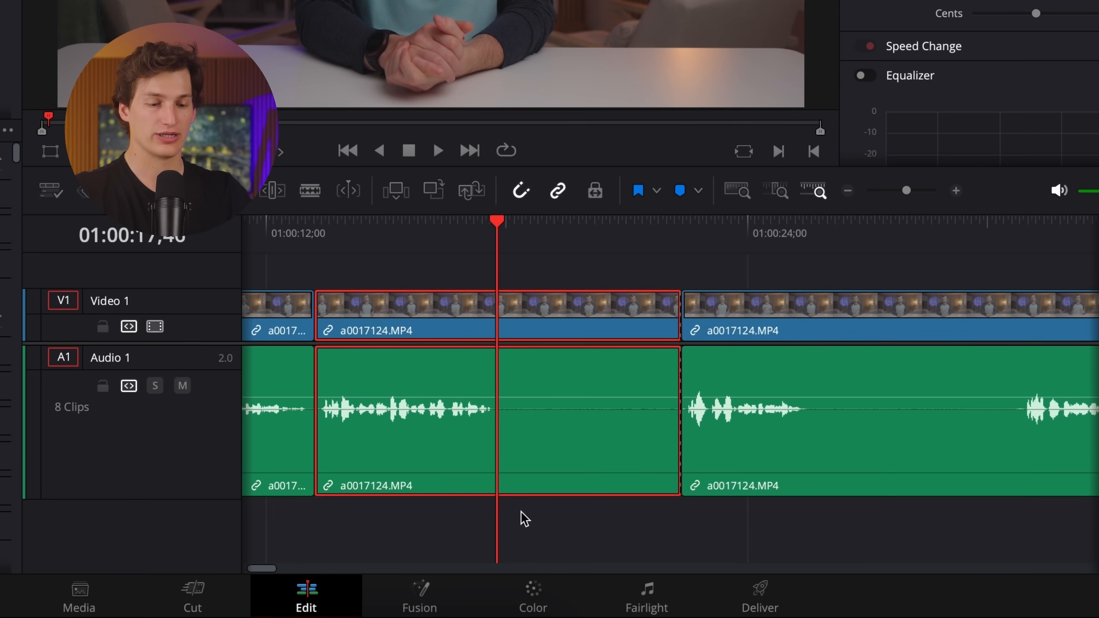
key(super+shift+bracketright)
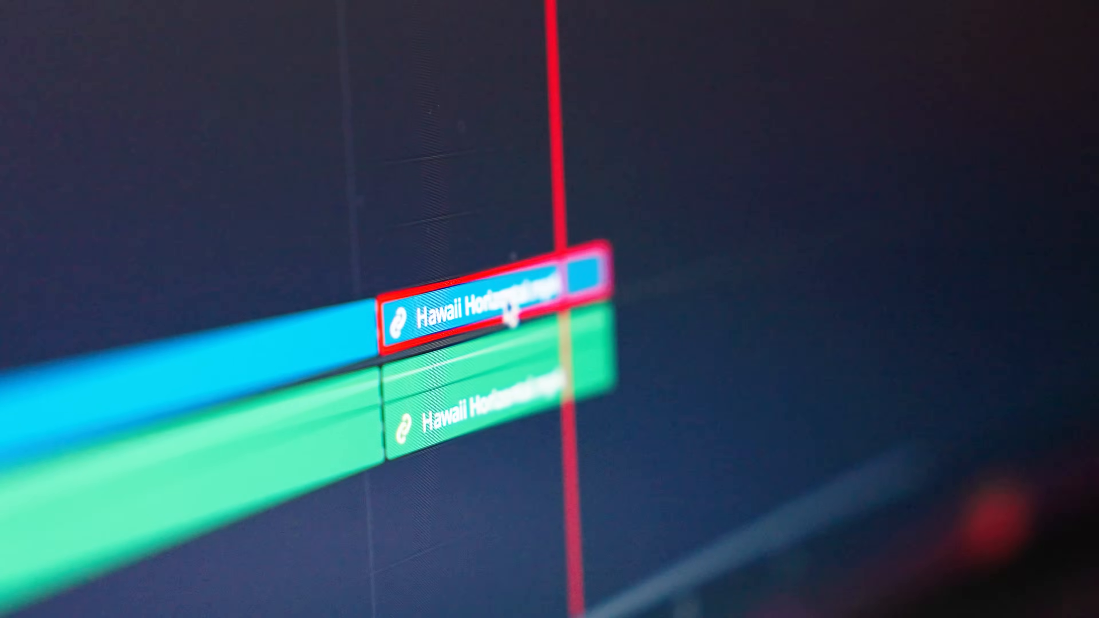
drag(508, 312, 640, 204)
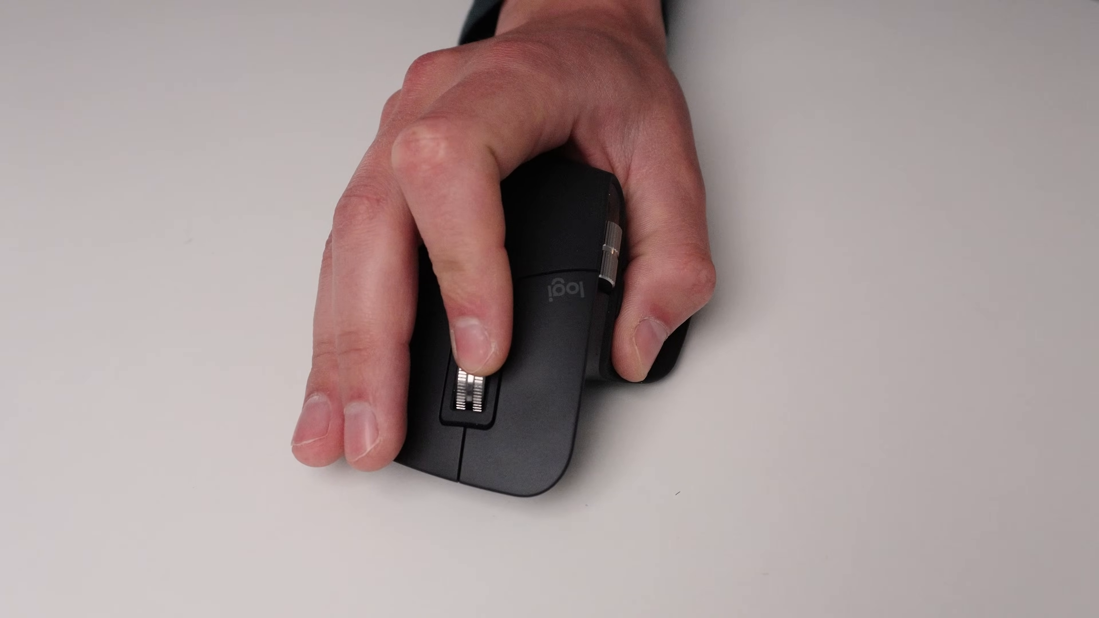
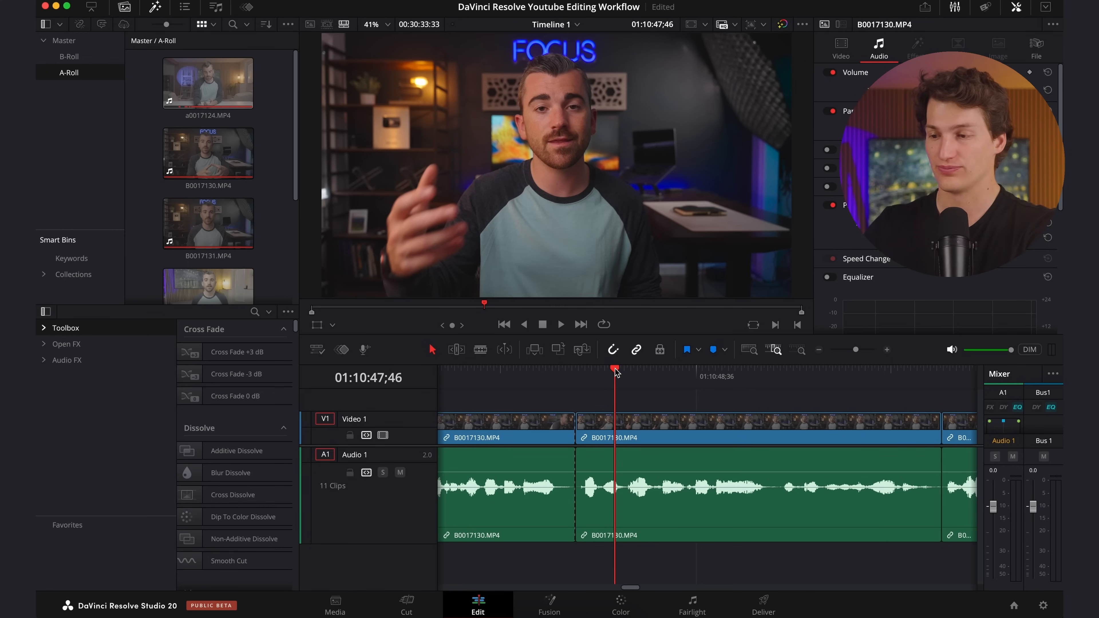
Open the B-Roll bin, browse its clips and load GEAR_neewer 85mm iphone lens 2.MP4 for preview.
key(space)
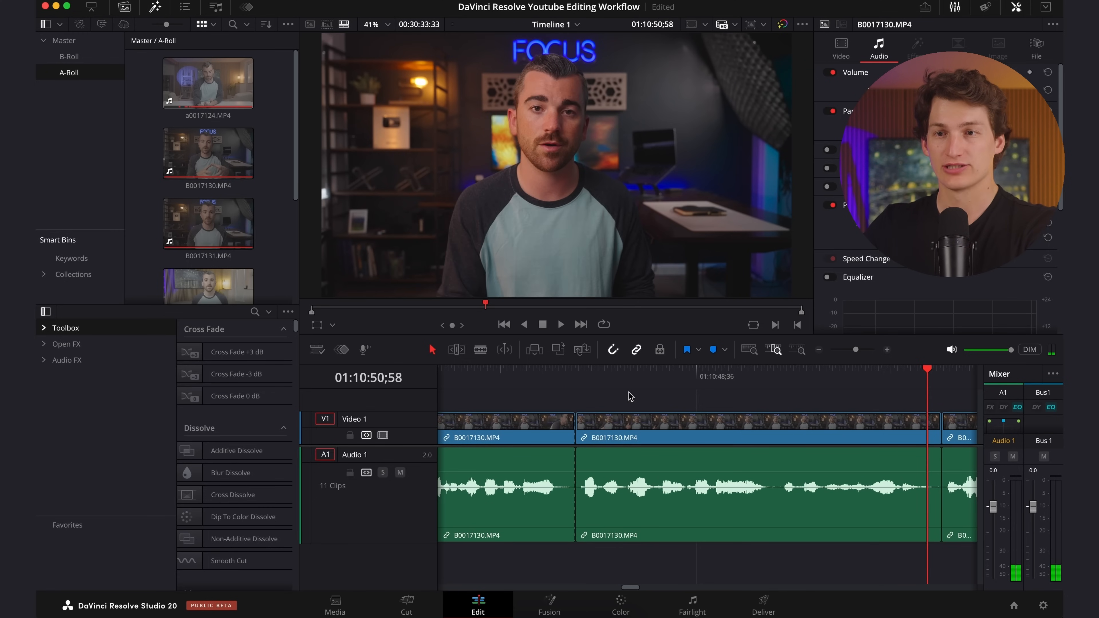
click(75, 57)
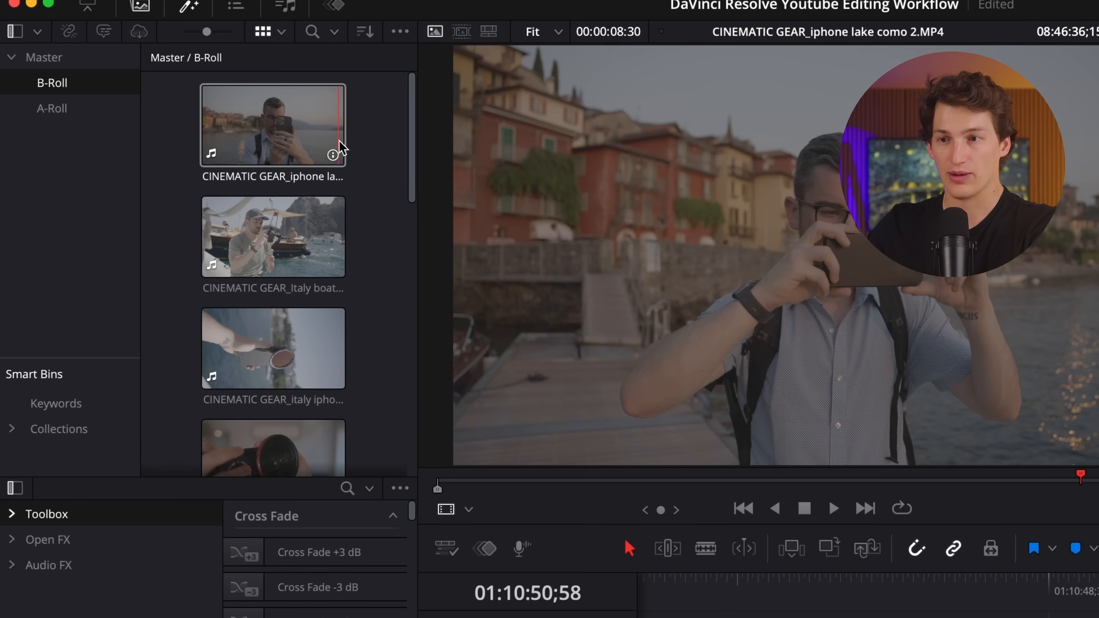
scroll(356, 159, down, 3)
scroll(355, 159, down, 10)
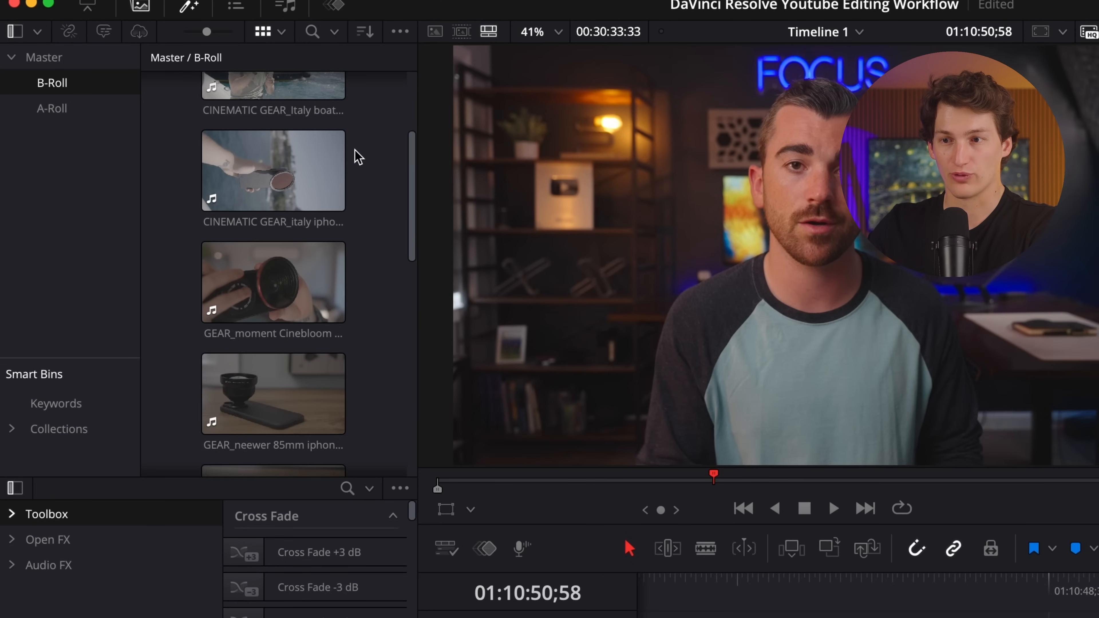
scroll(358, 157, up, 2)
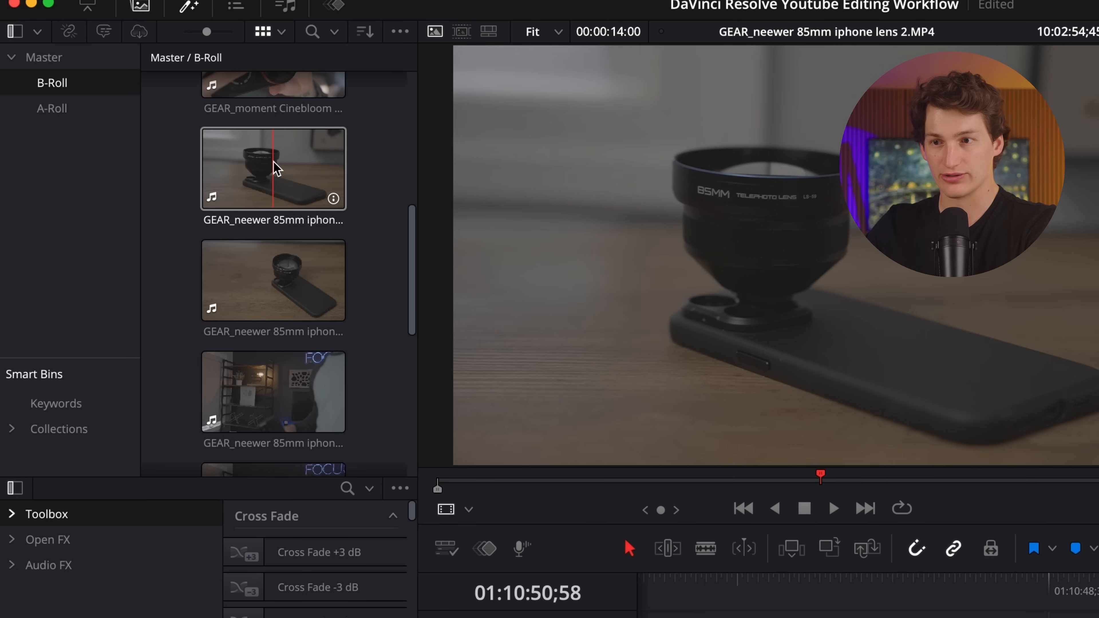
click(243, 166)
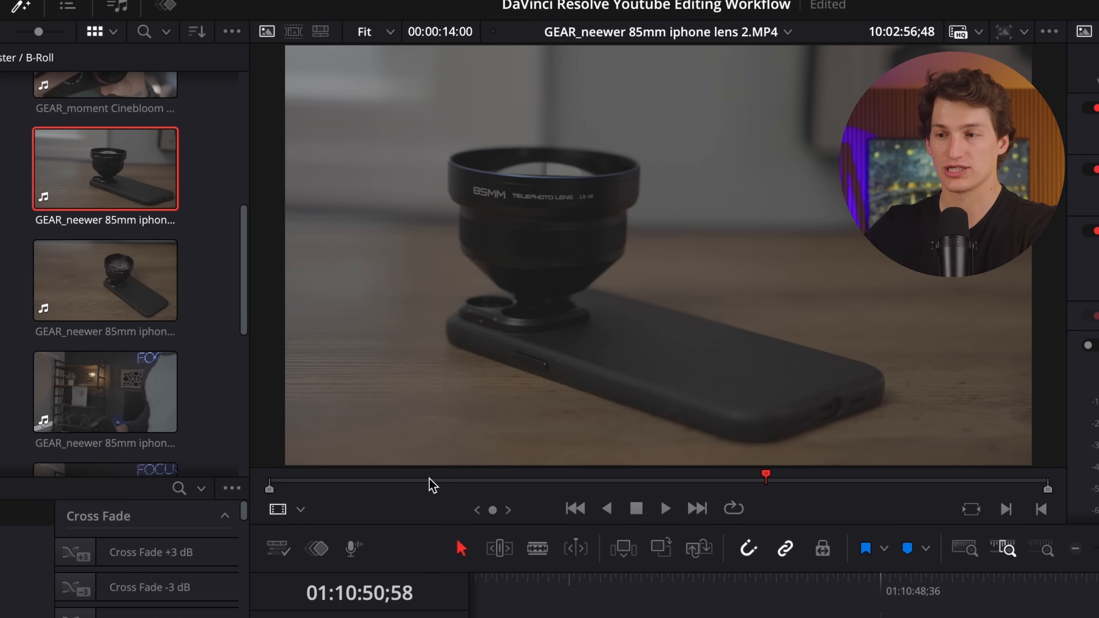
Mark the lens clip's in point at 10:02:52;13 and its out point at 10:02:55;28.
drag(433, 485, 512, 474)
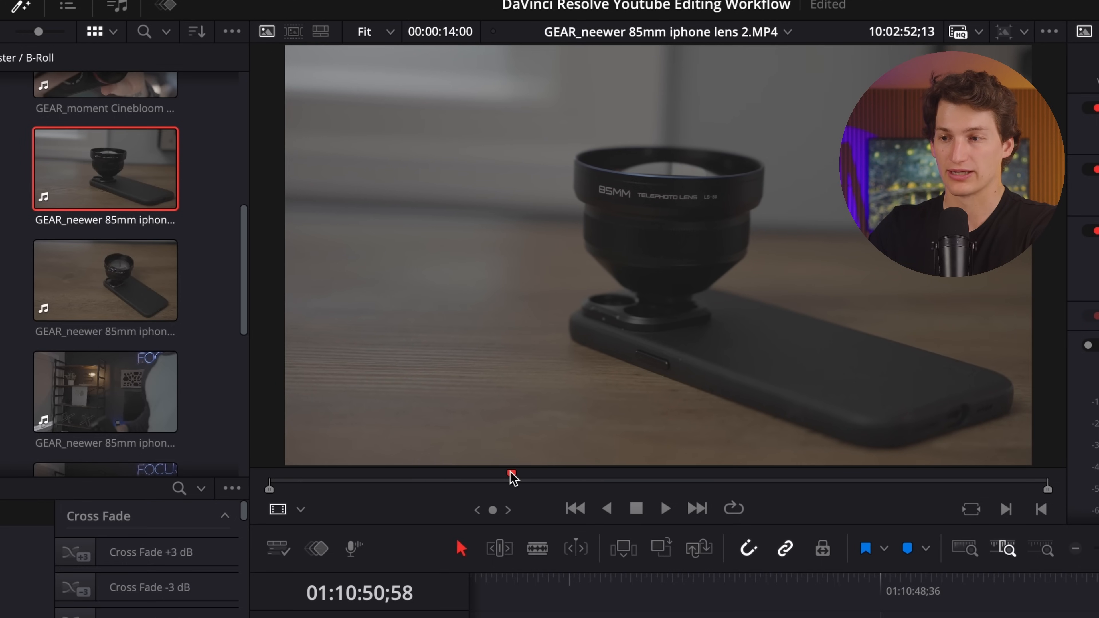
key(i)
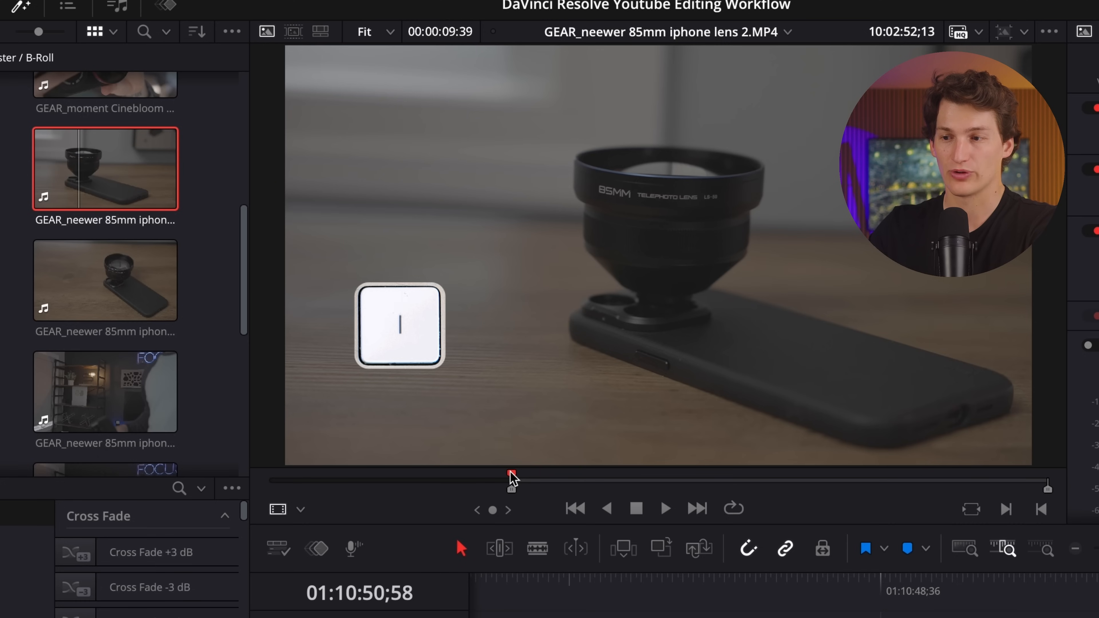
key(space)
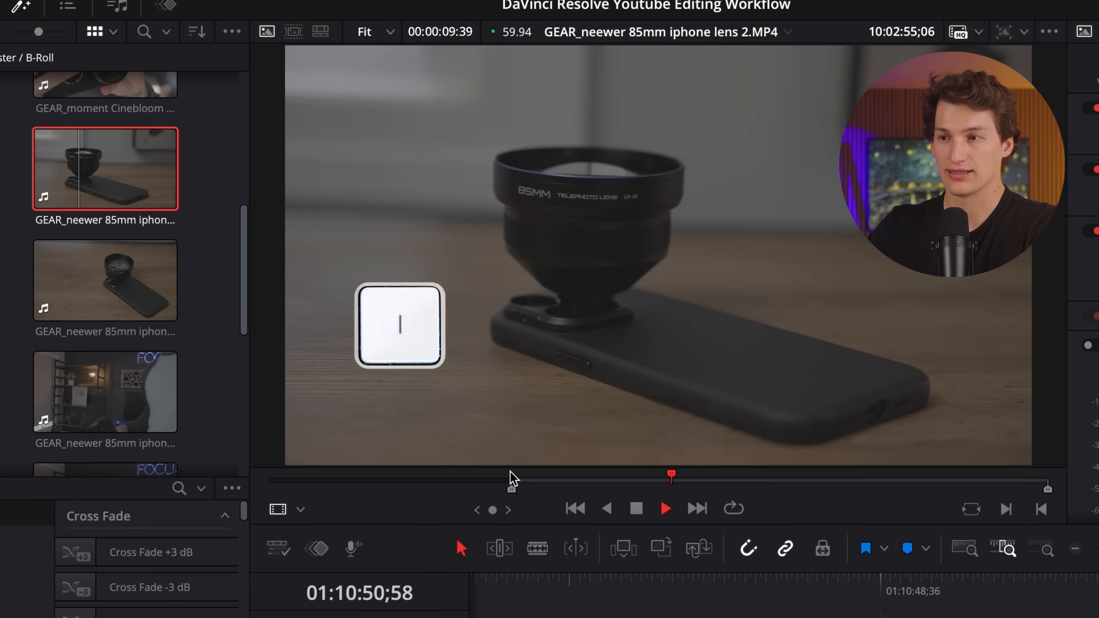
key(space)
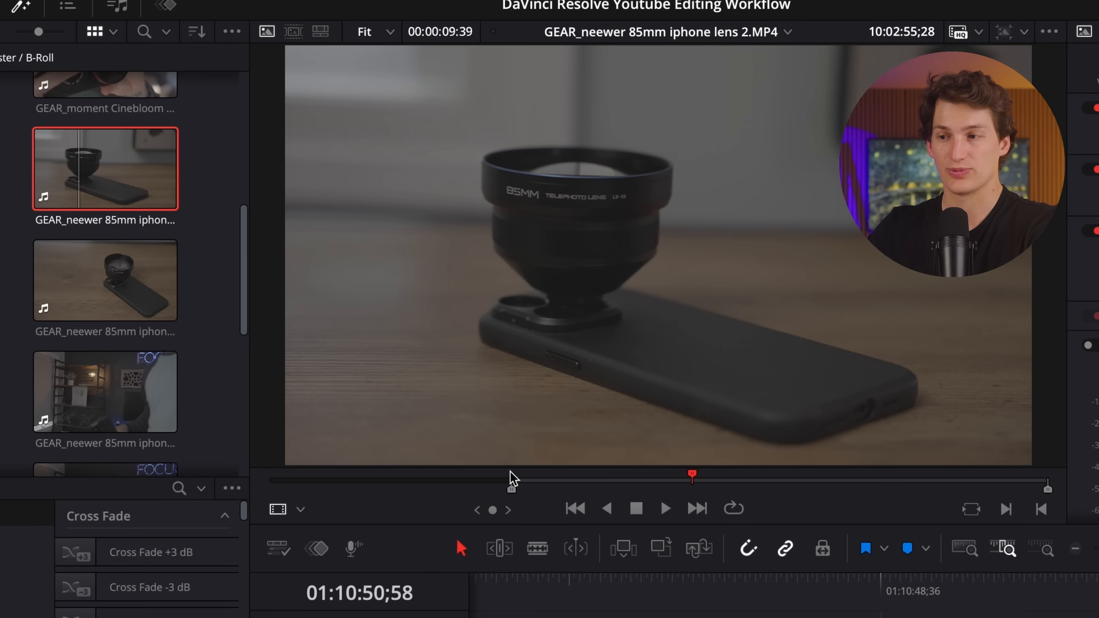
key(o)
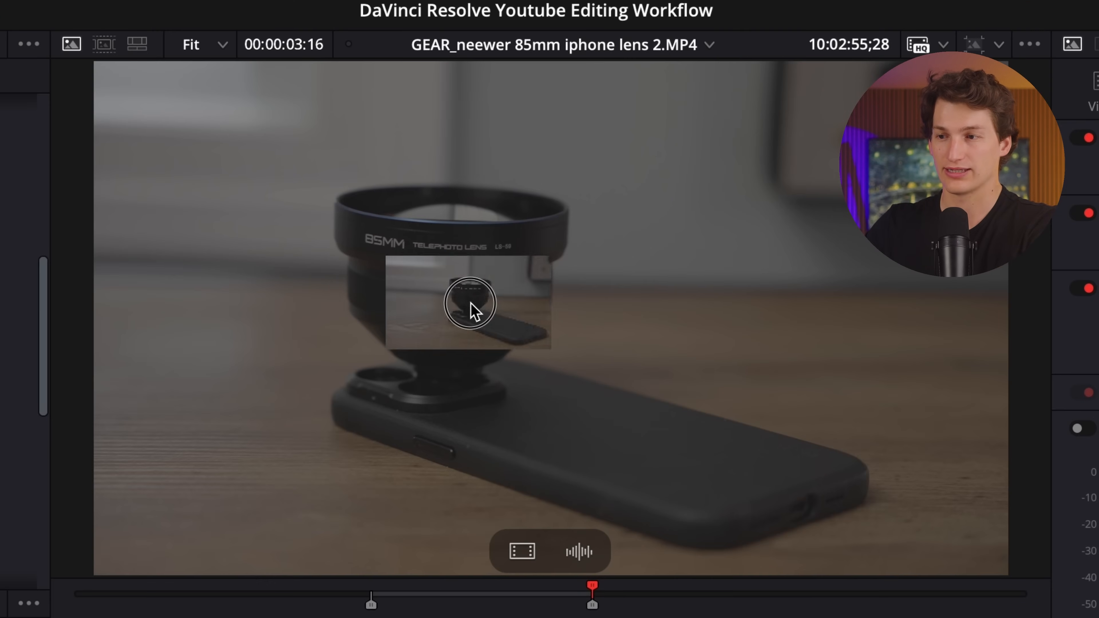
Place the marked lens clip on a new track above the A-roll and align its start to the B0017130.MP4 cut at 01:10:47;22.
drag(473, 311, 858, 414)
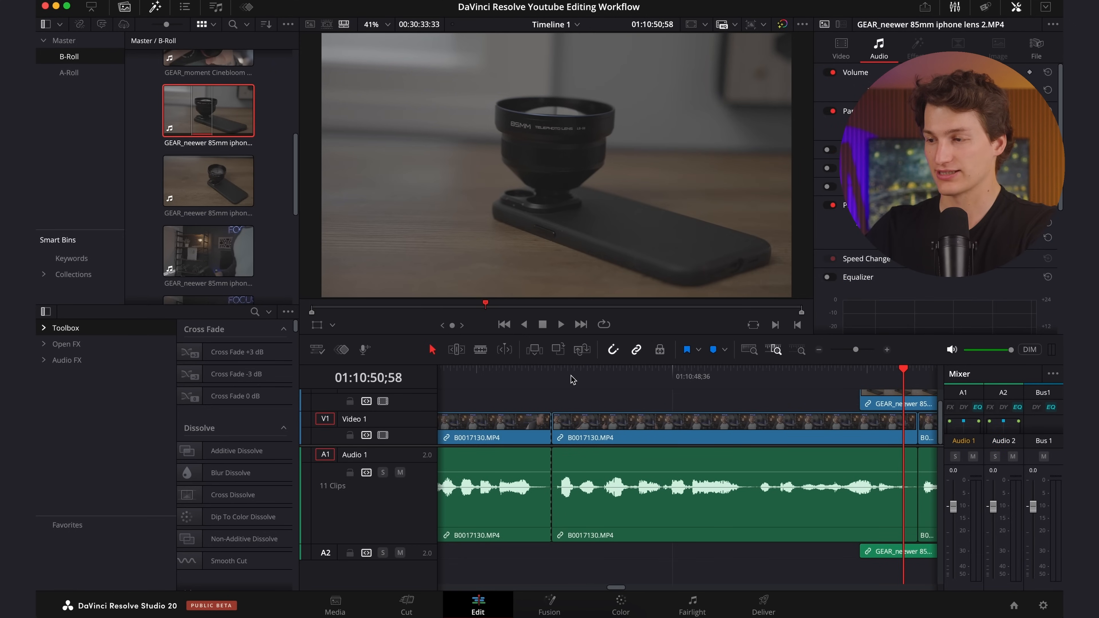
click(519, 376)
key(space)
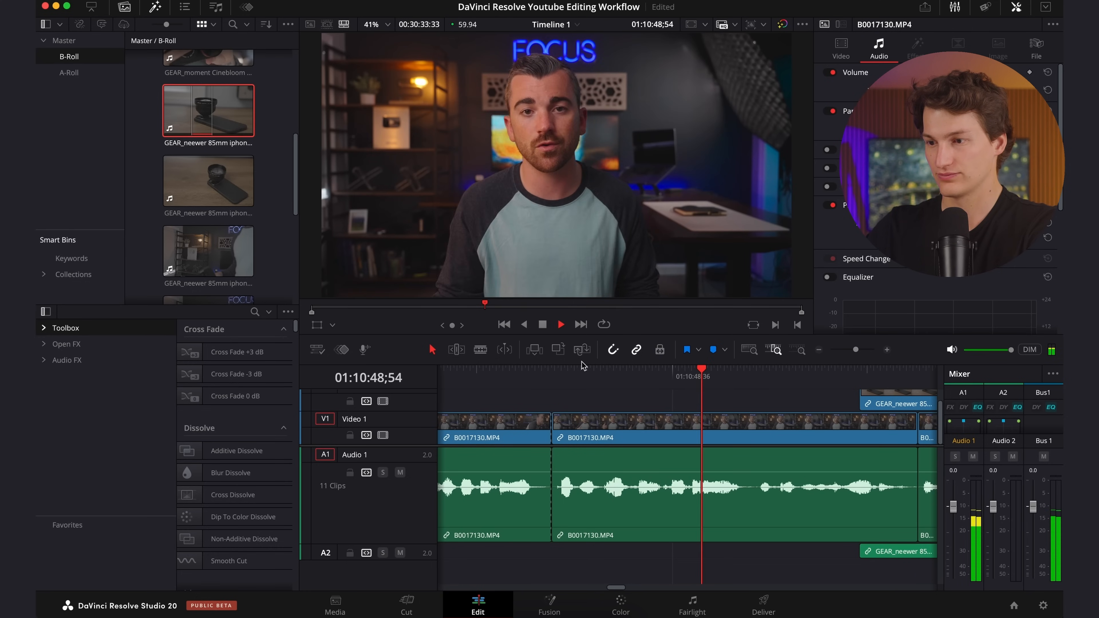
key(space)
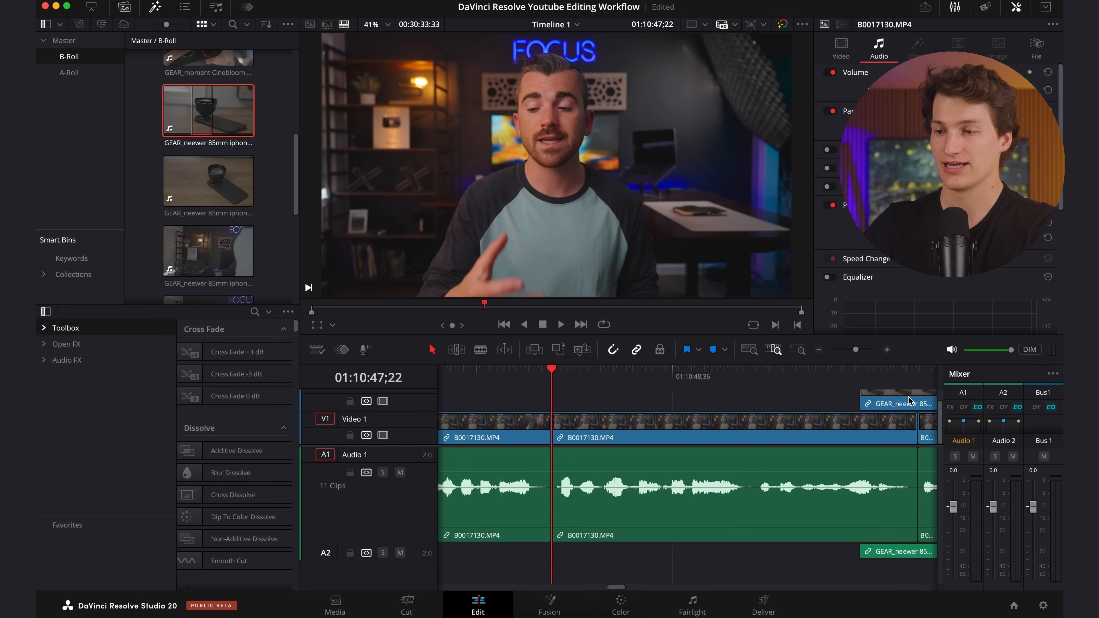
drag(912, 396, 610, 409)
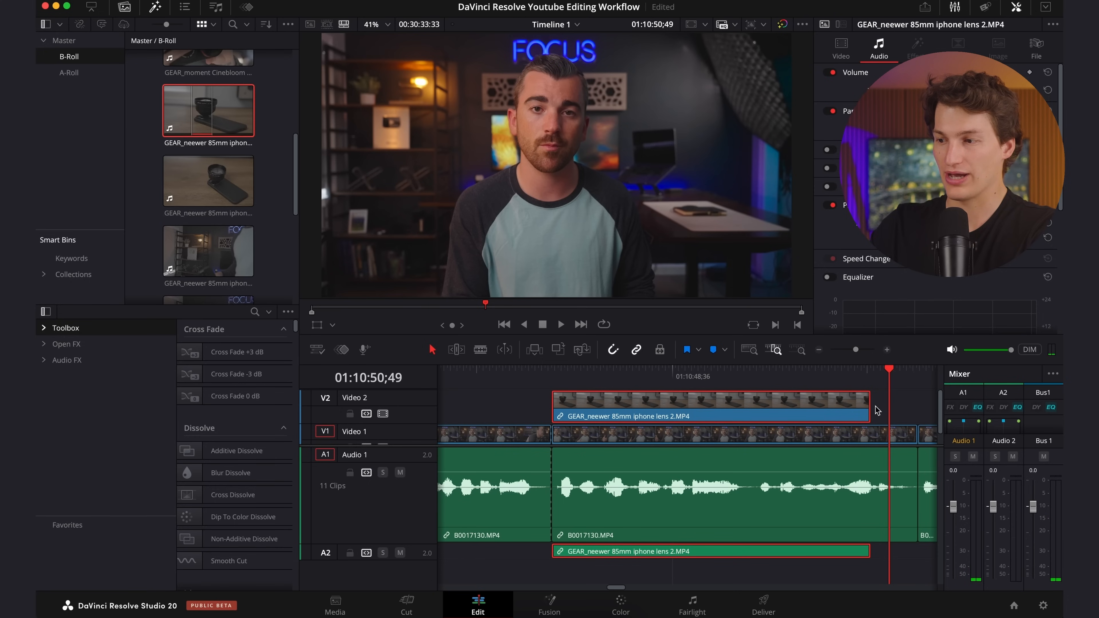
Extend the lens clip's end to match the end of the B0017130.MP4 segment beneath it.
scroll(876, 411, down, 1)
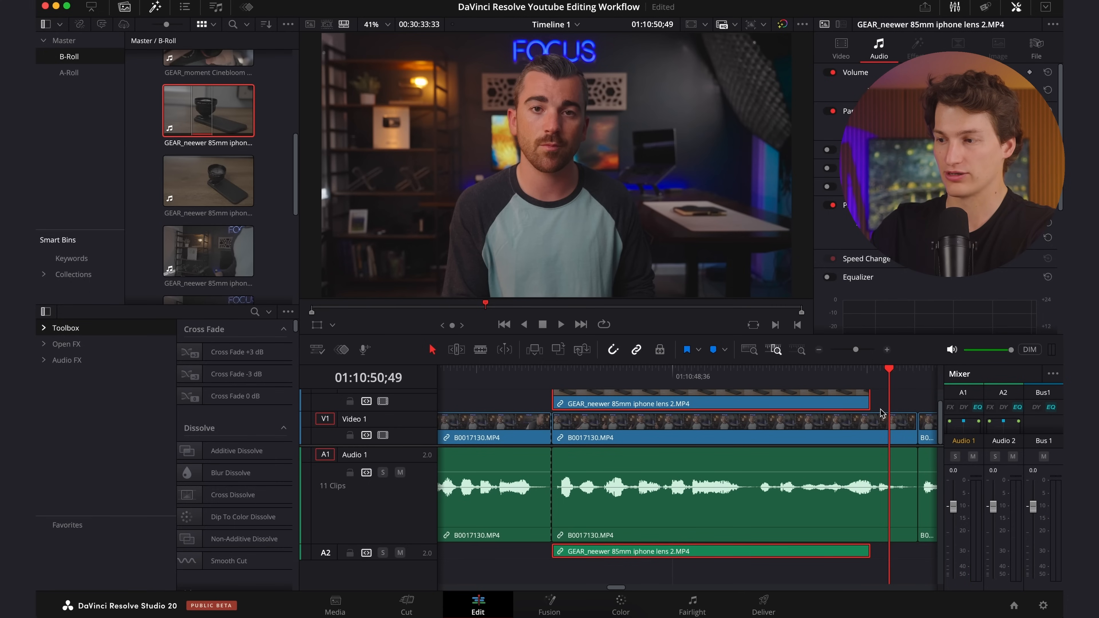
scroll(881, 414, up, 1)
click(870, 412)
drag(870, 410, 916, 409)
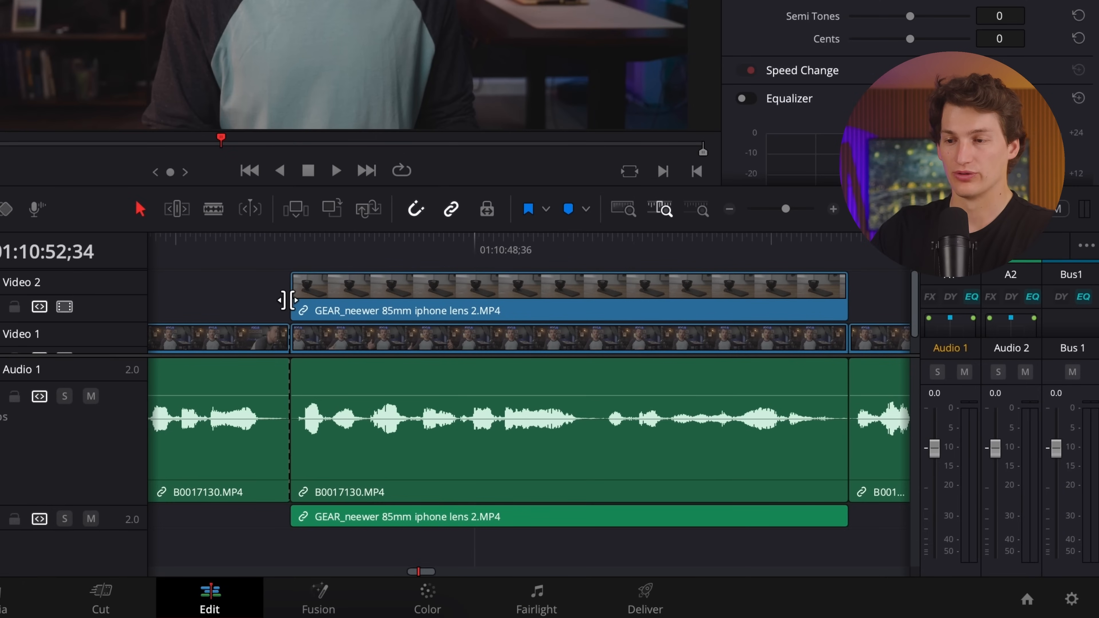
mouse_move(301, 305)
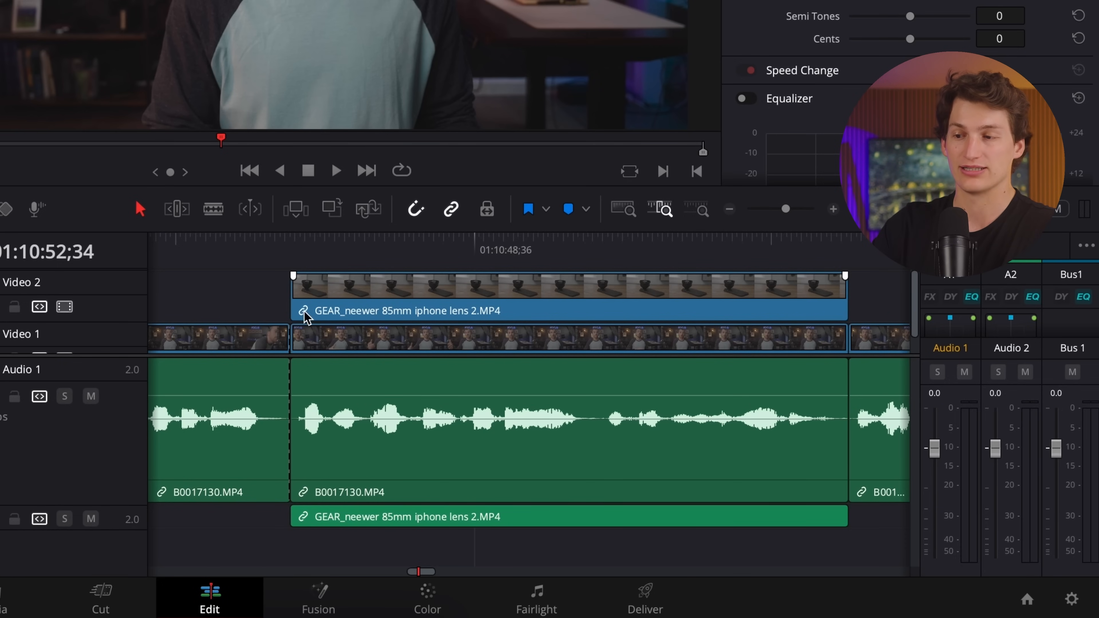
Return to the timeline start and load match cut intro 1.MP4 from the B-Roll bin for preview.
scroll(345, 305, down, 2)
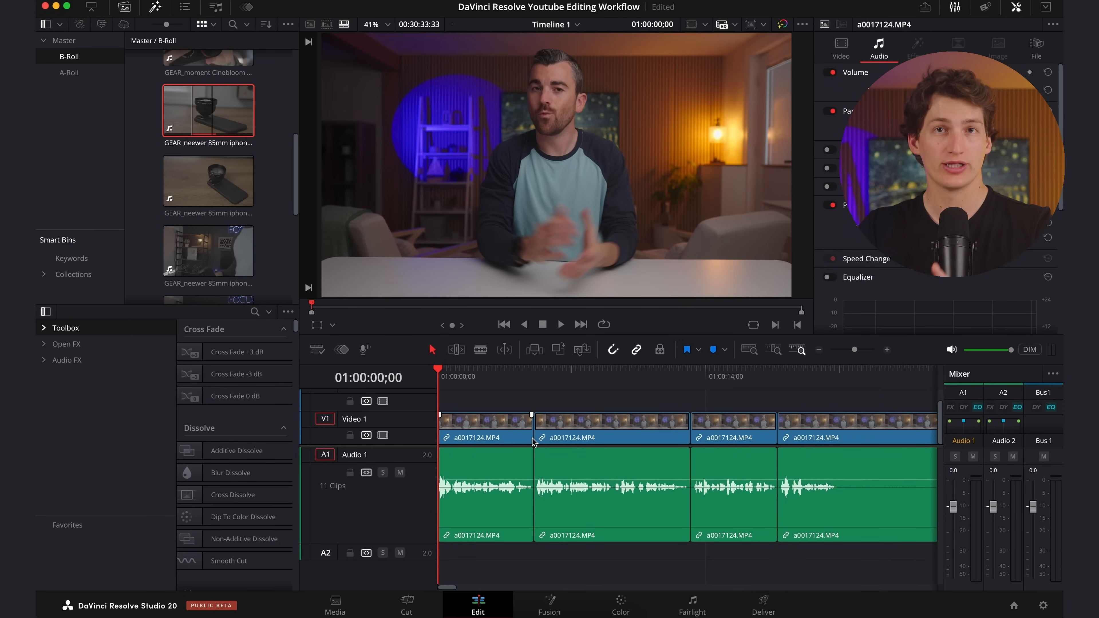
scroll(236, 191, down, 3)
click(237, 191)
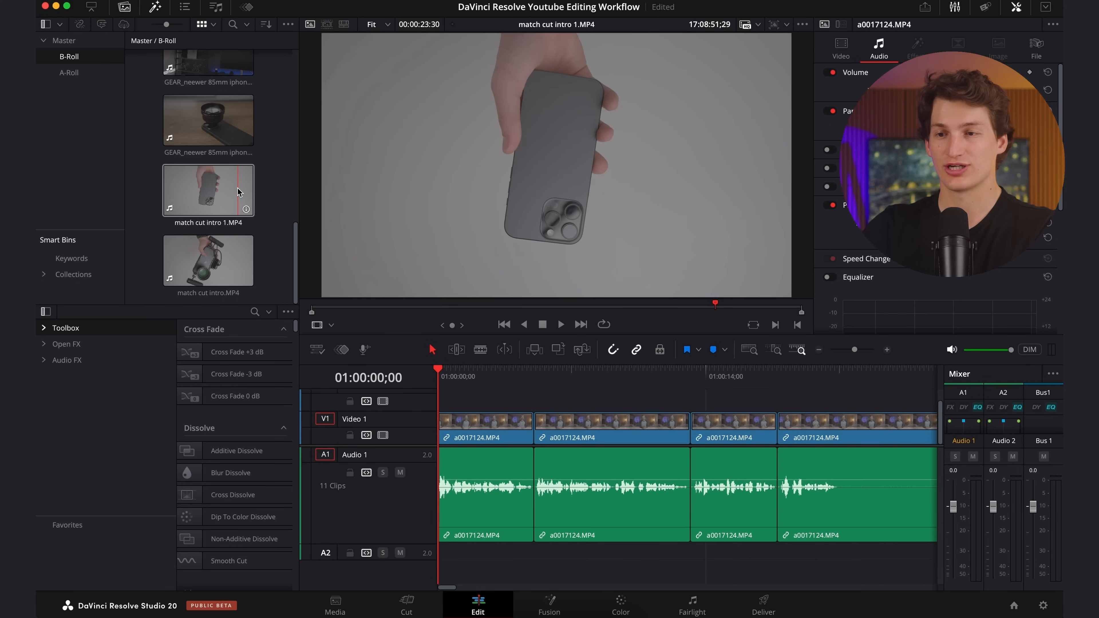
click(239, 244)
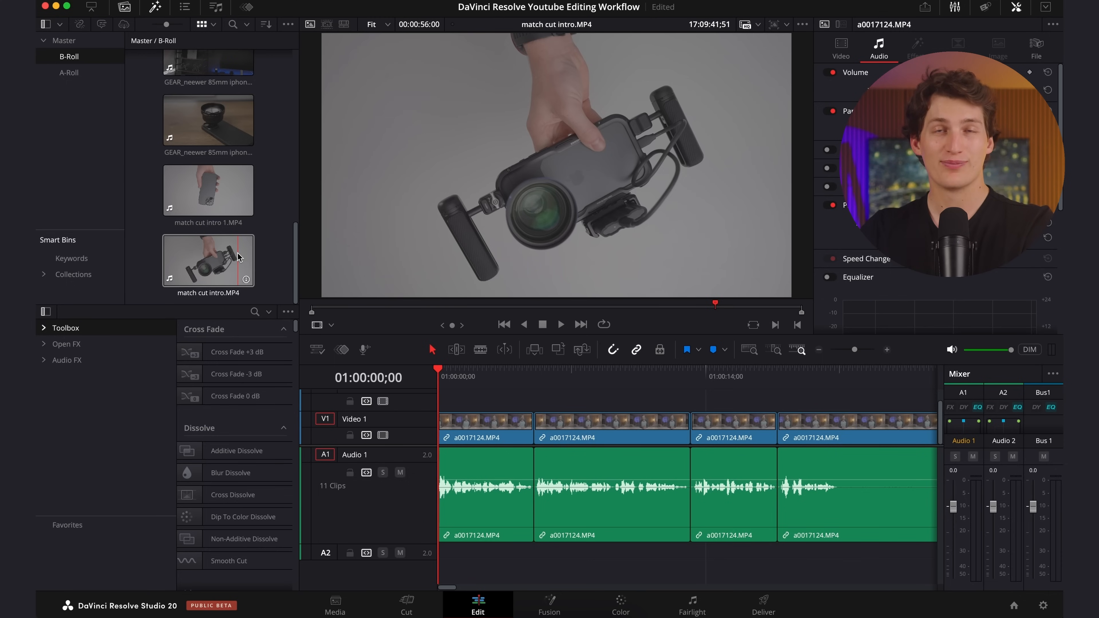
click(212, 204)
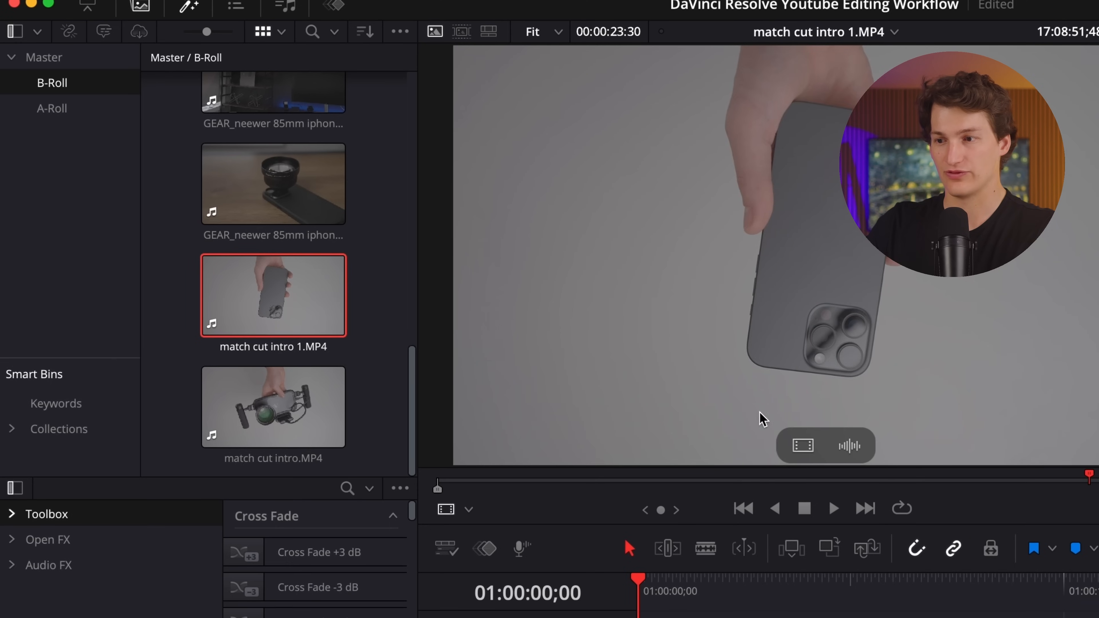
Mark an in-to-out range of about one second in match cut intro 1.MP4 and place it on Video 2 above the first A-roll segment.
drag(777, 483, 851, 483)
drag(680, 487, 770, 504)
key(i)
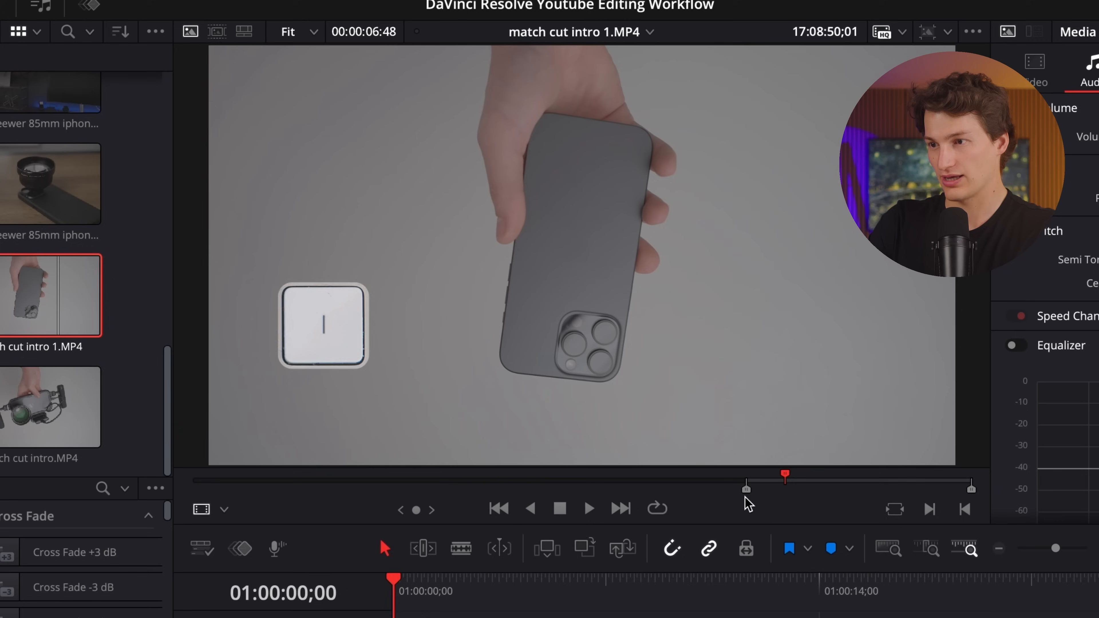
key(o)
drag(716, 357, 476, 430)
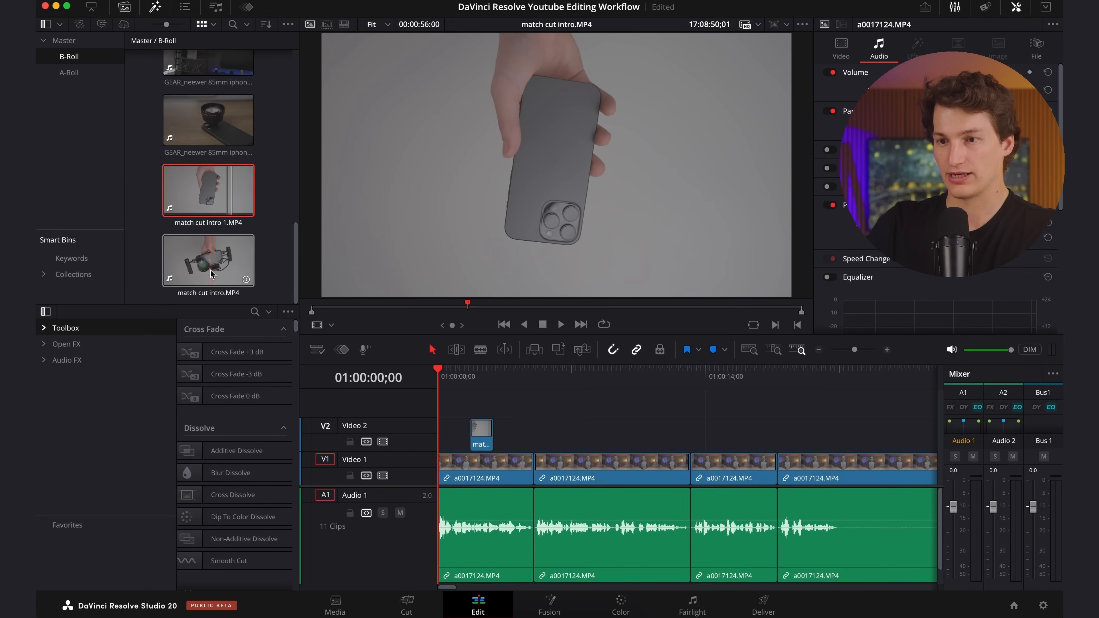
Load match cut intro.MP4 and shuttle back and forth through it to find the rigged-phone shot near 17:09:34.
click(223, 263)
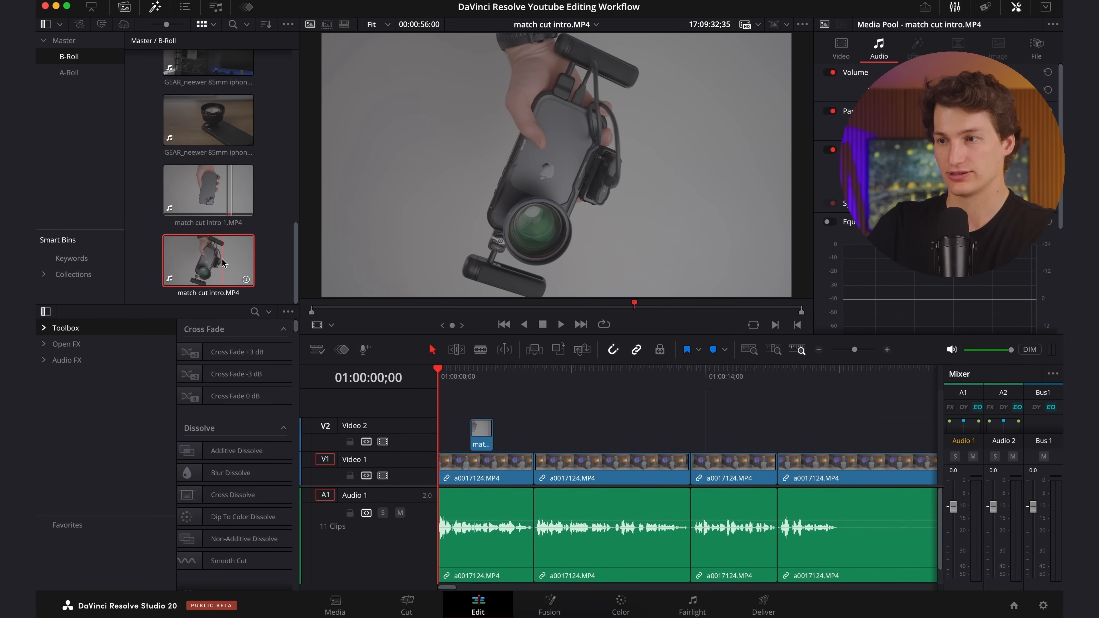
key(space)
key(j)
key(j)
key(j)
key(j)
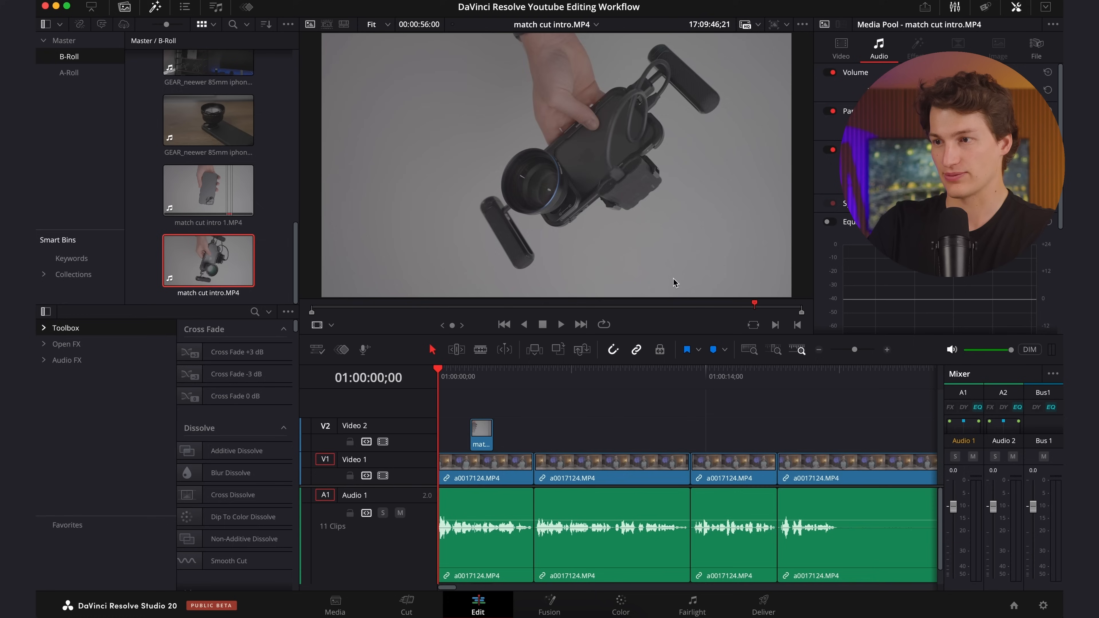
key(k)
key(l)
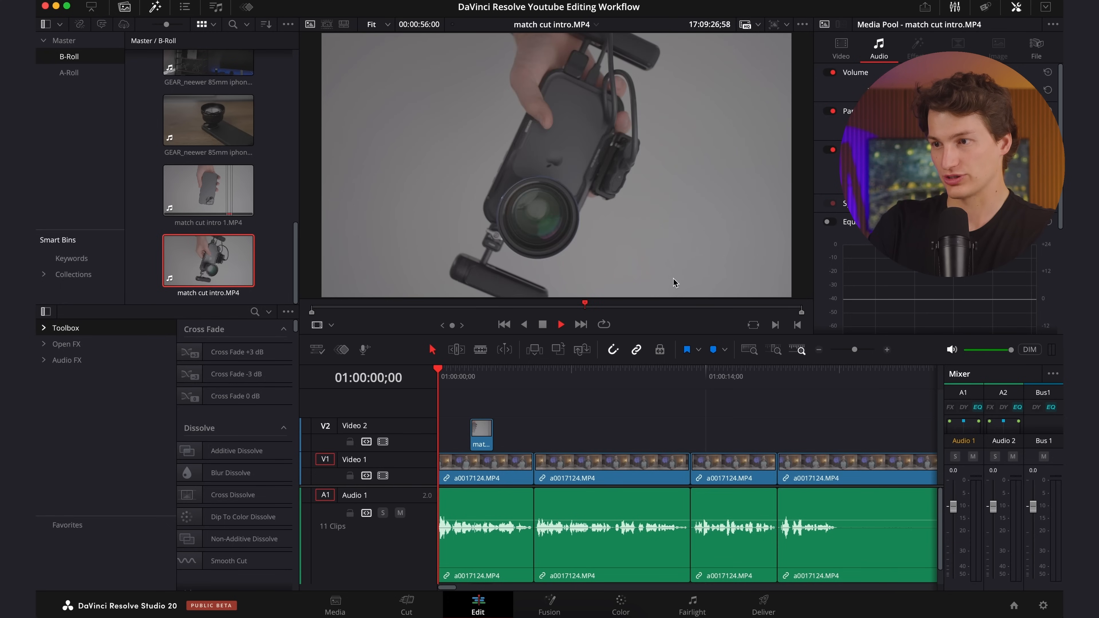
key(k)
key(j)
key(j)
key(j)
key(j)
key(k)
key(l)
key(l)
key(l)
key(l)
key(l)
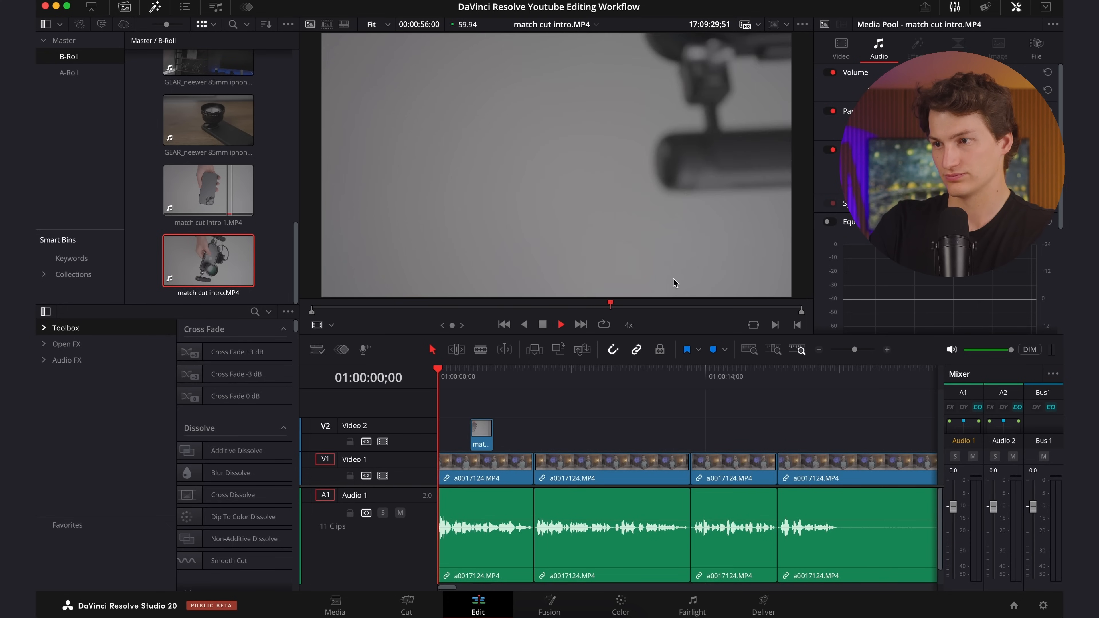
key(k)
key(j)
key(j)
key(k)
key(l)
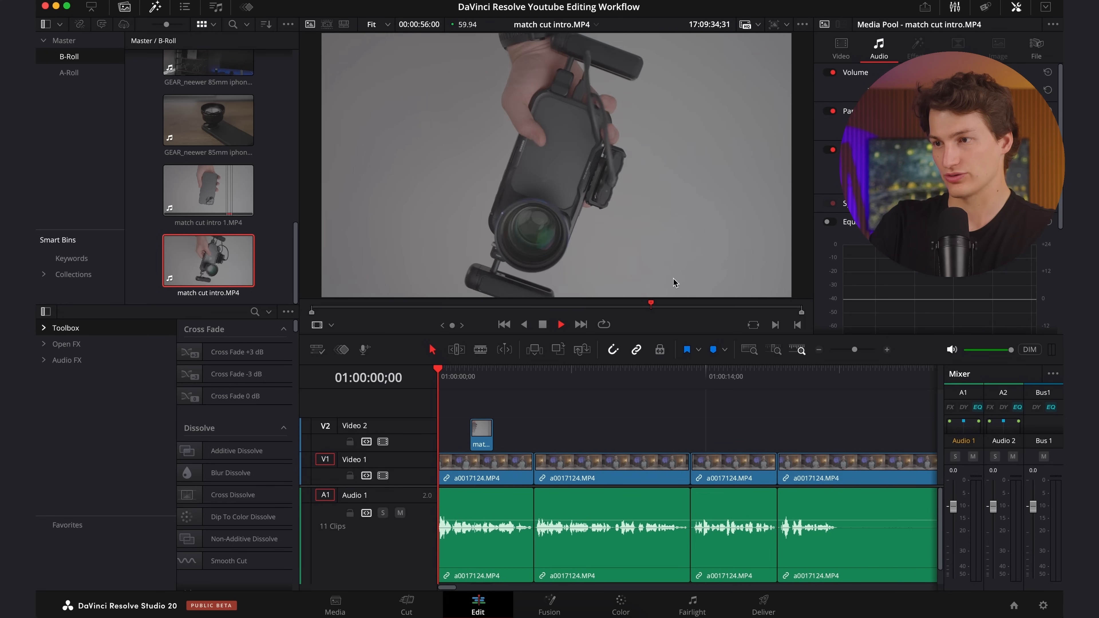
Mark match cut intro.MP4 from 17:09:34;19 to 17:09:35;20 and place it on Video 2 at about 01:00:04;00.
key(o)
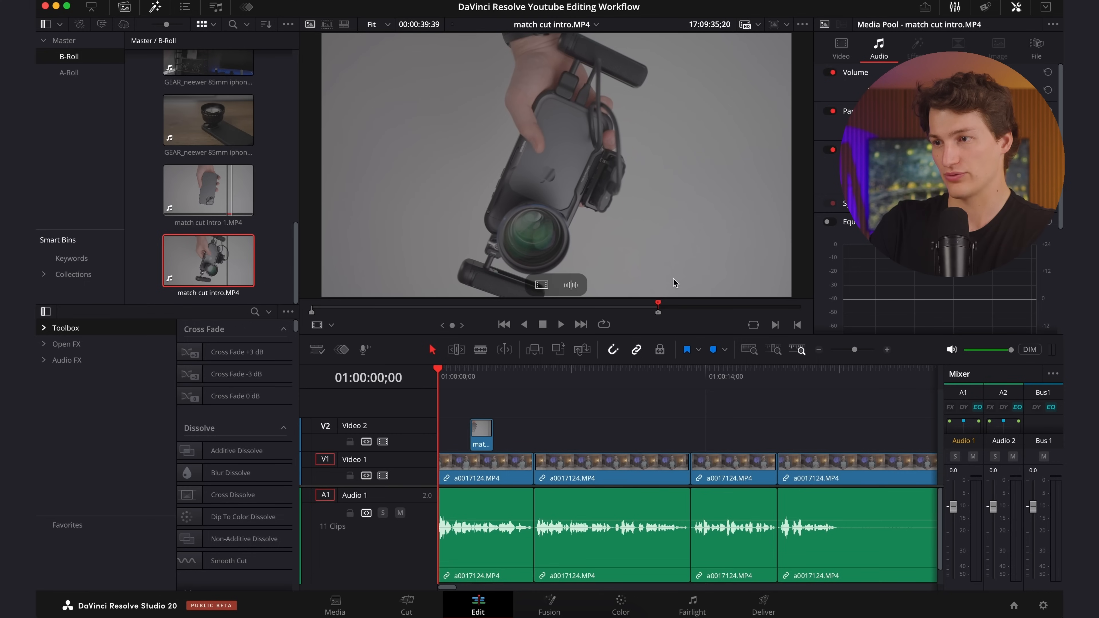
key(j)
key(k)
key(i)
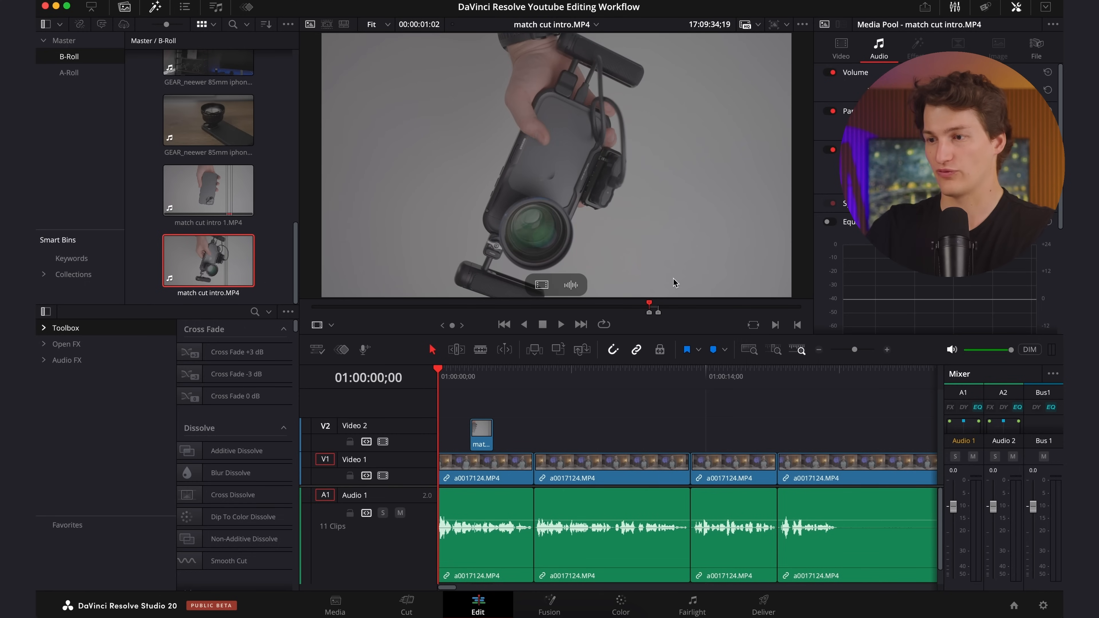
drag(641, 202, 521, 429)
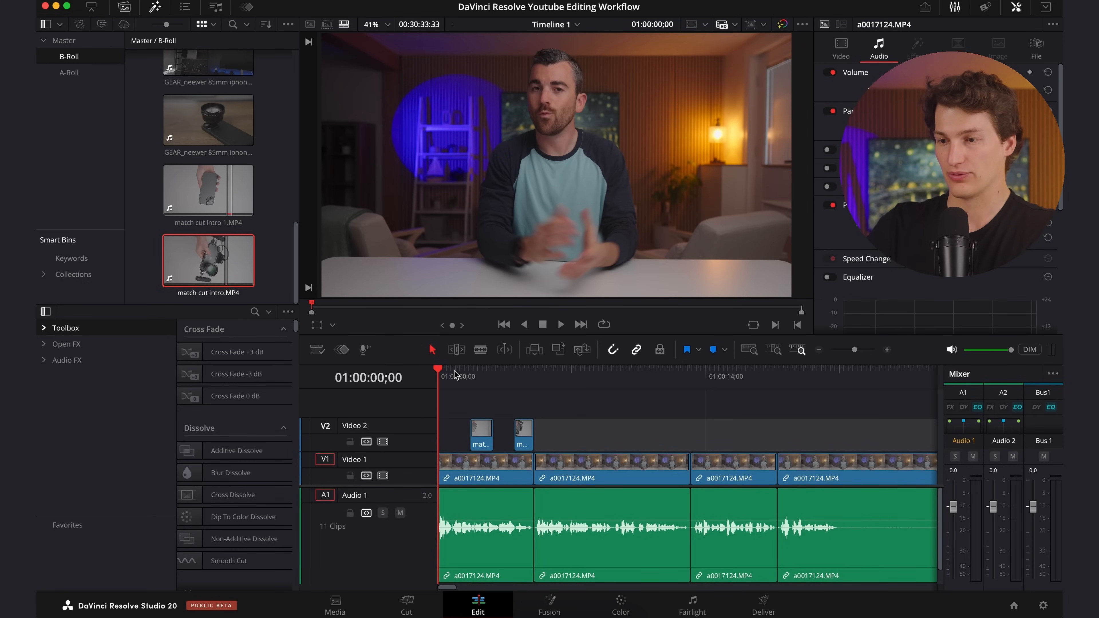
Play the opening A-roll segment with the timeline in detail view to locate the speech cue for match cut intro.MP4 near 01:00:03;31.
key(space)
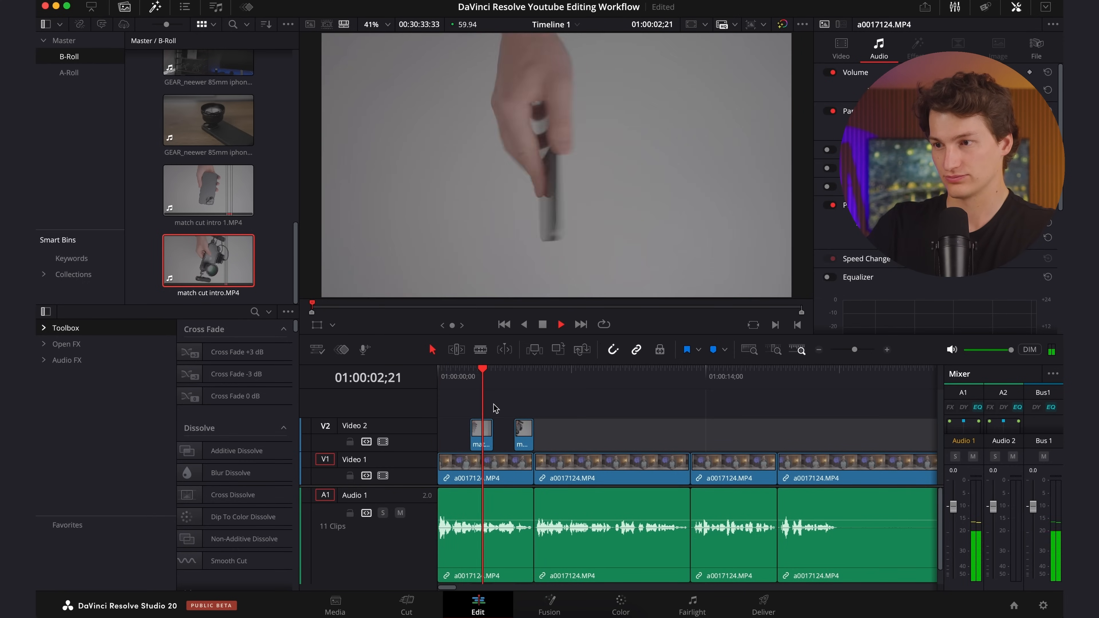
click(773, 349)
key(space)
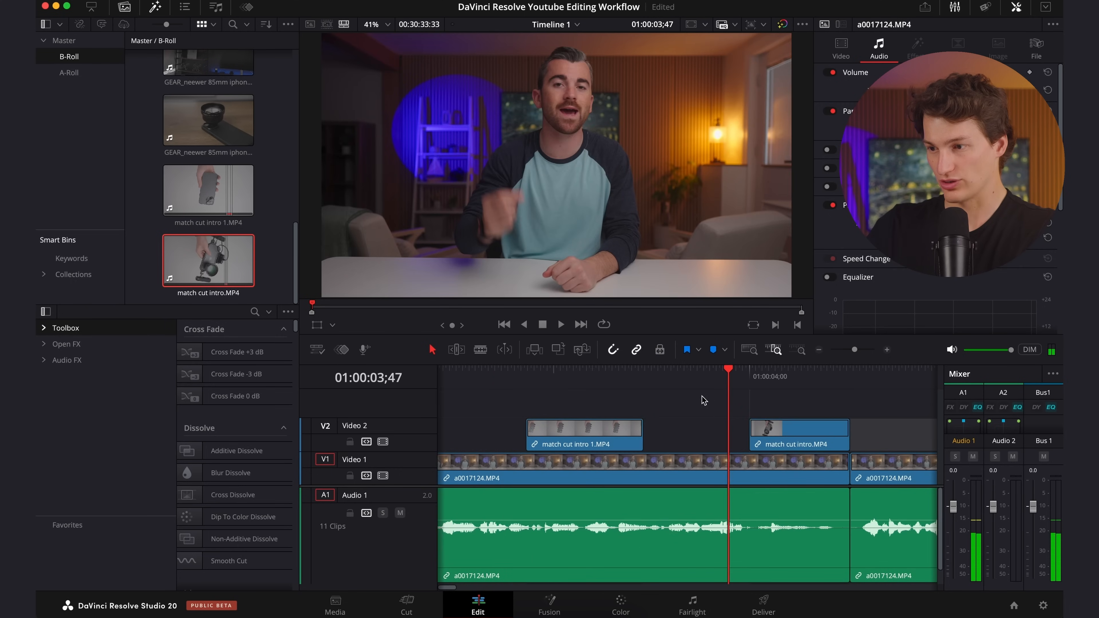
click(669, 370)
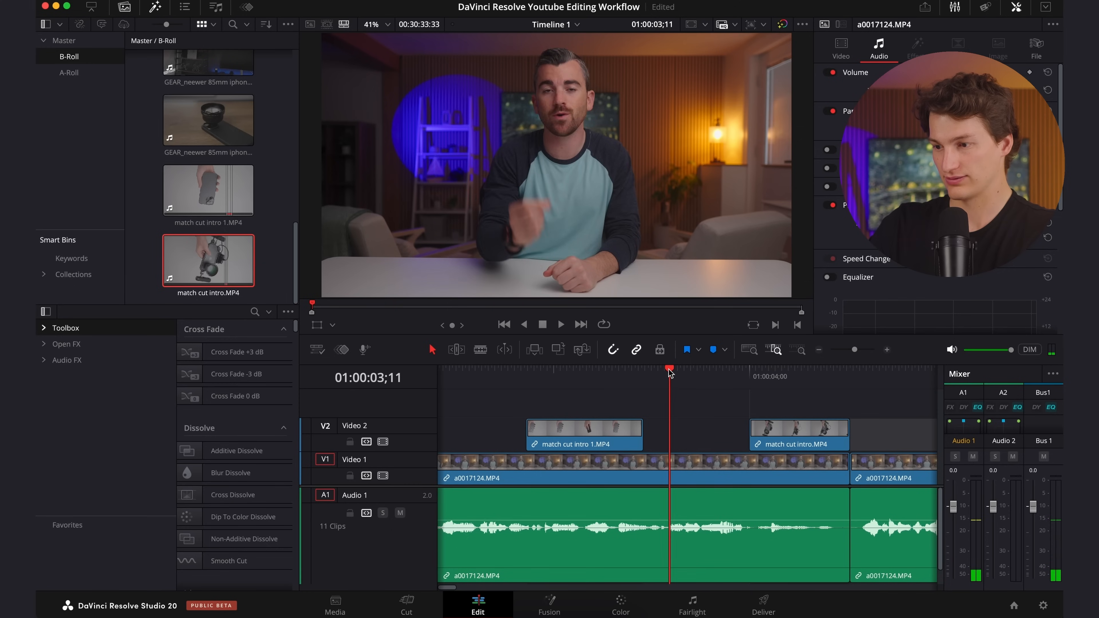
key(space)
key(space)
click(670, 371)
key(space)
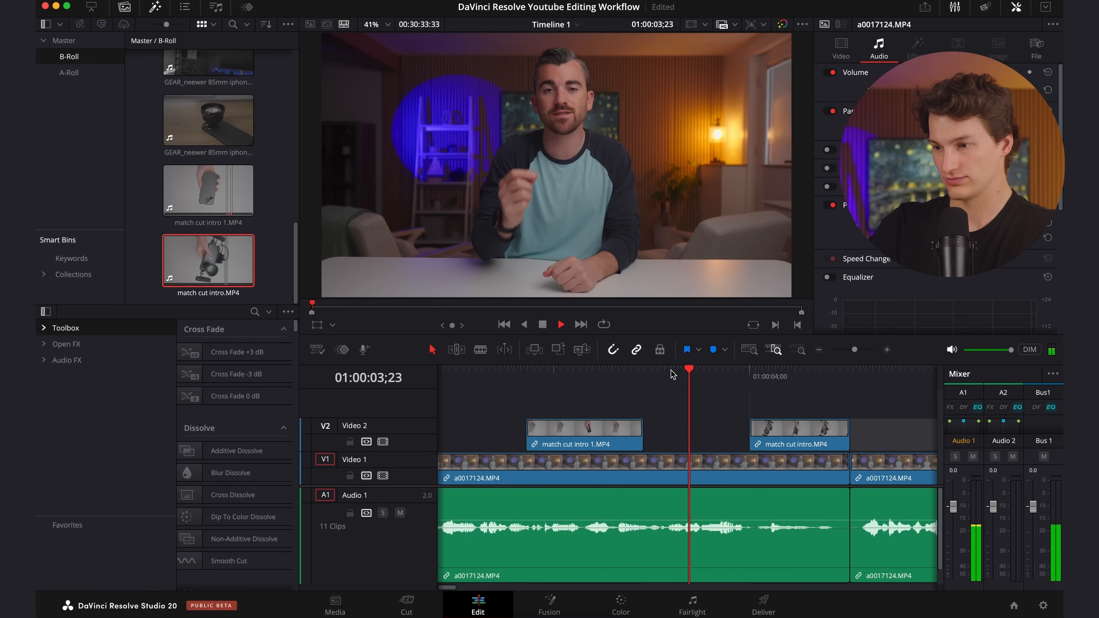
click(703, 379)
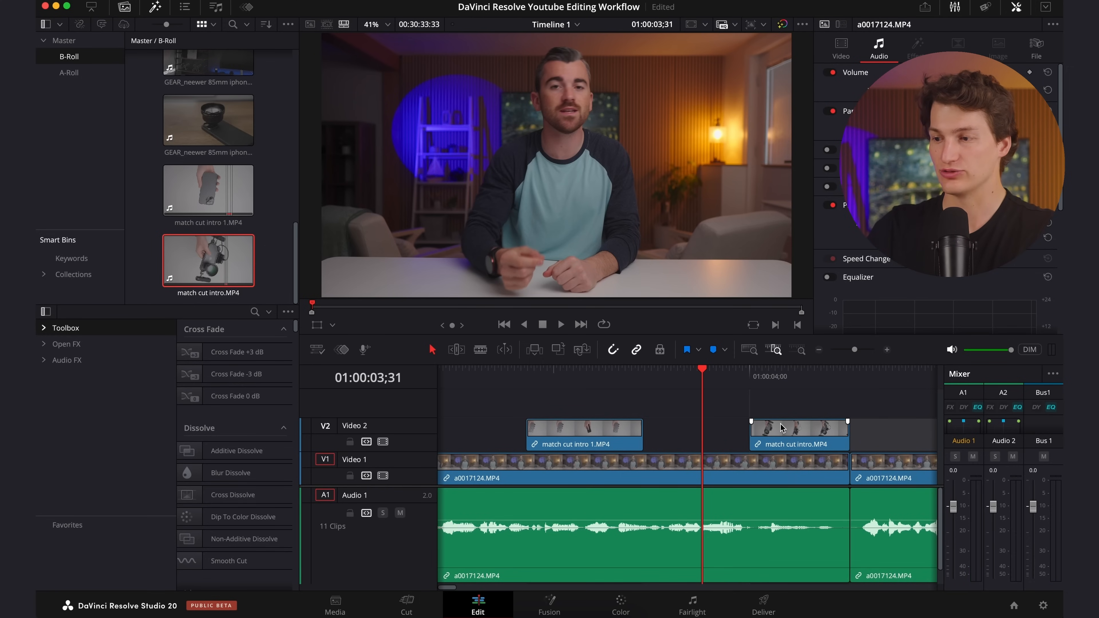
Split match cut intro.MP4 on Video 2 at 01:00:04;31 and delete the part before the cut.
drag(752, 380, 799, 392)
click(800, 428)
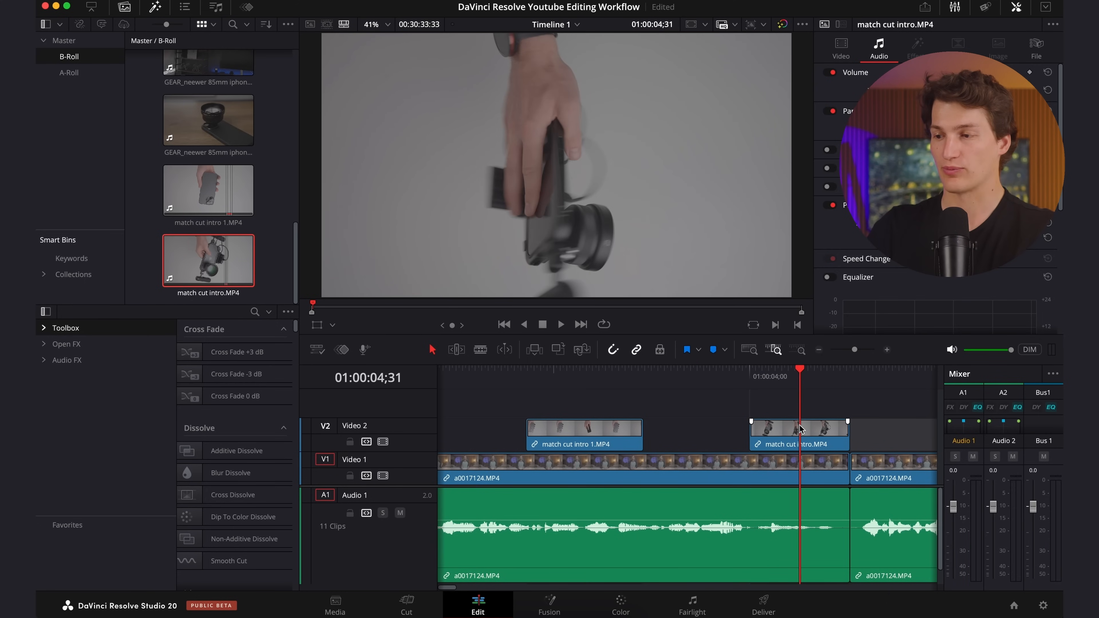
click(800, 429)
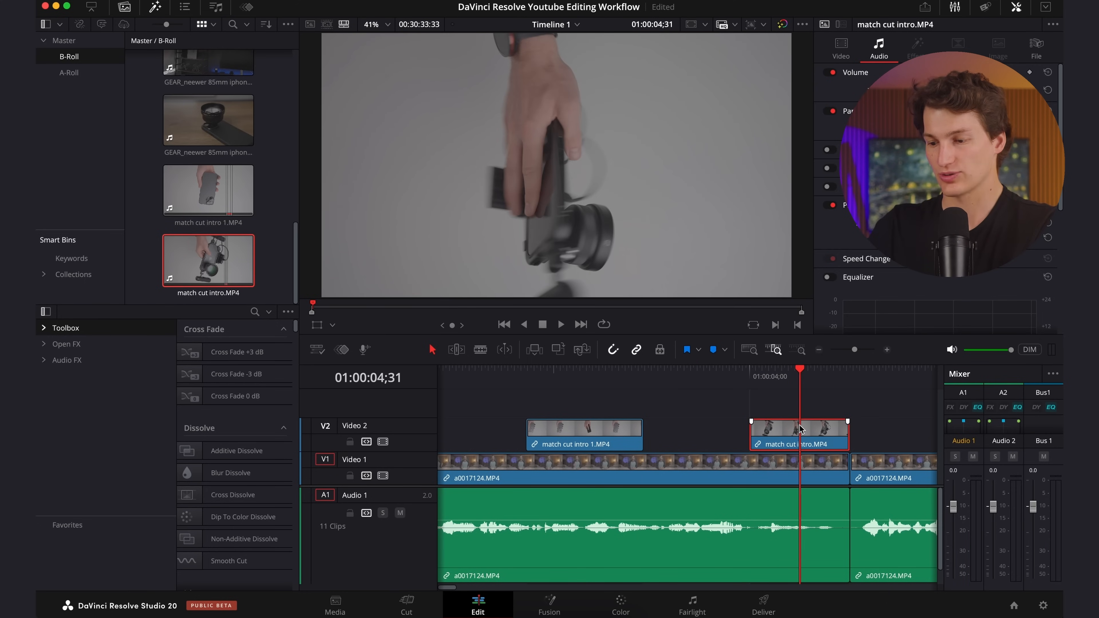
key(super+b)
key(BackSpace)
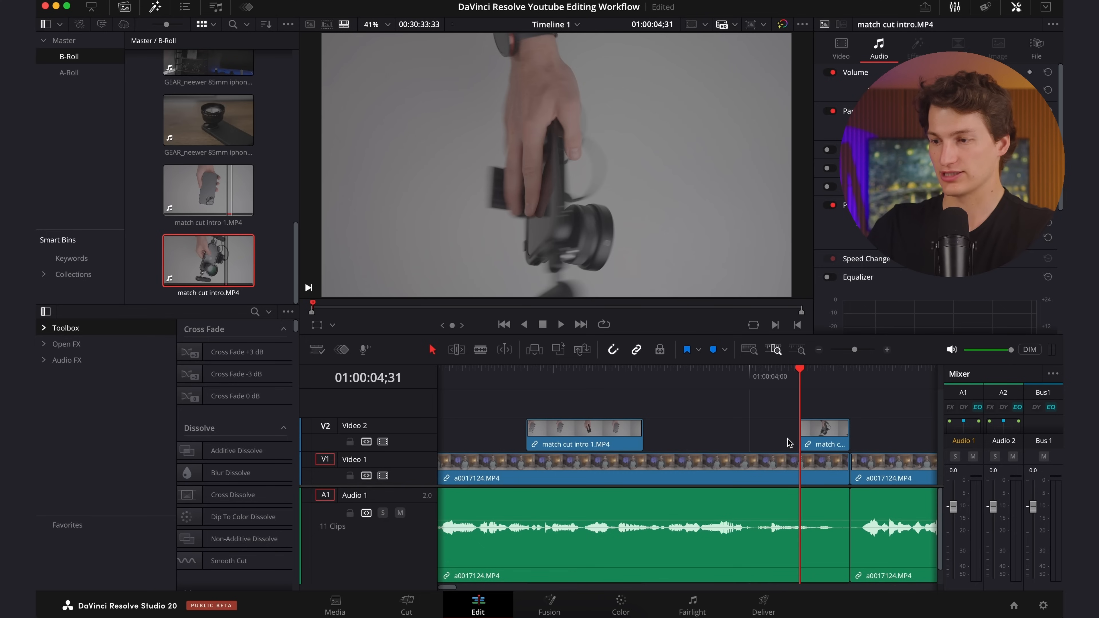
Find the speech cue in the A-roll and move match cut intro.MP4 on Video 2 to start at 01:00:03;30.
click(643, 371)
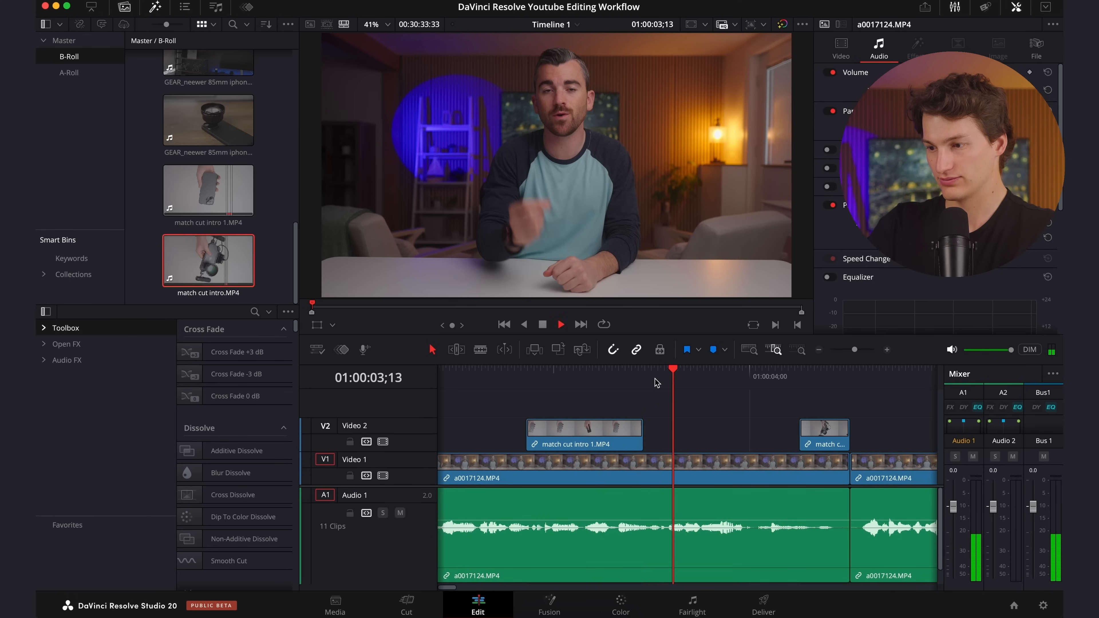
key(space)
key(Right)
key(Right)
key(Right)
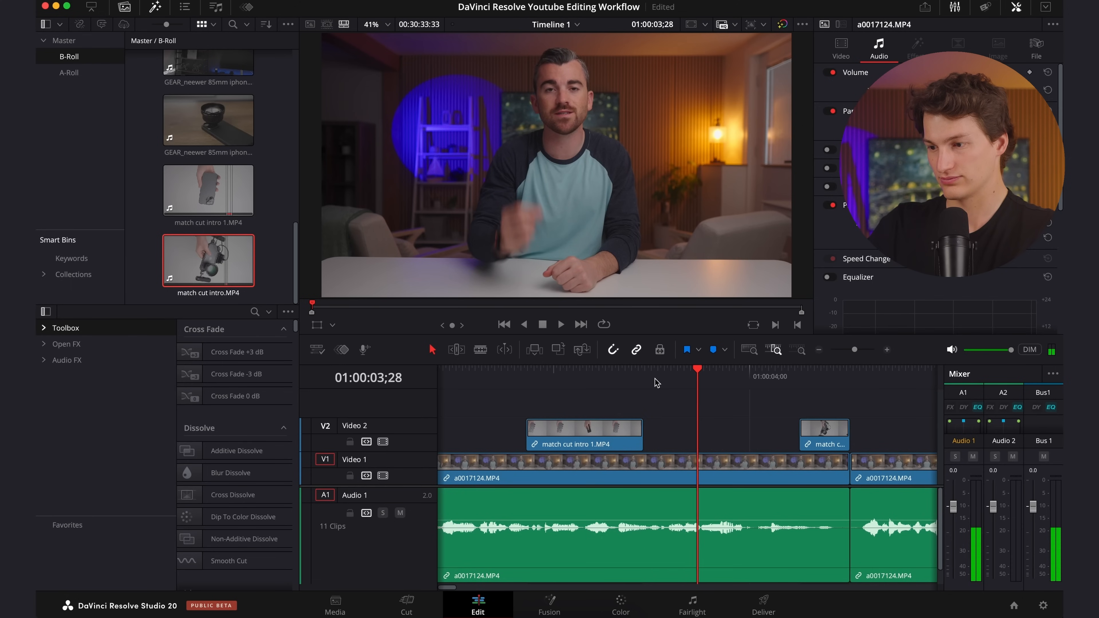
drag(828, 423, 726, 433)
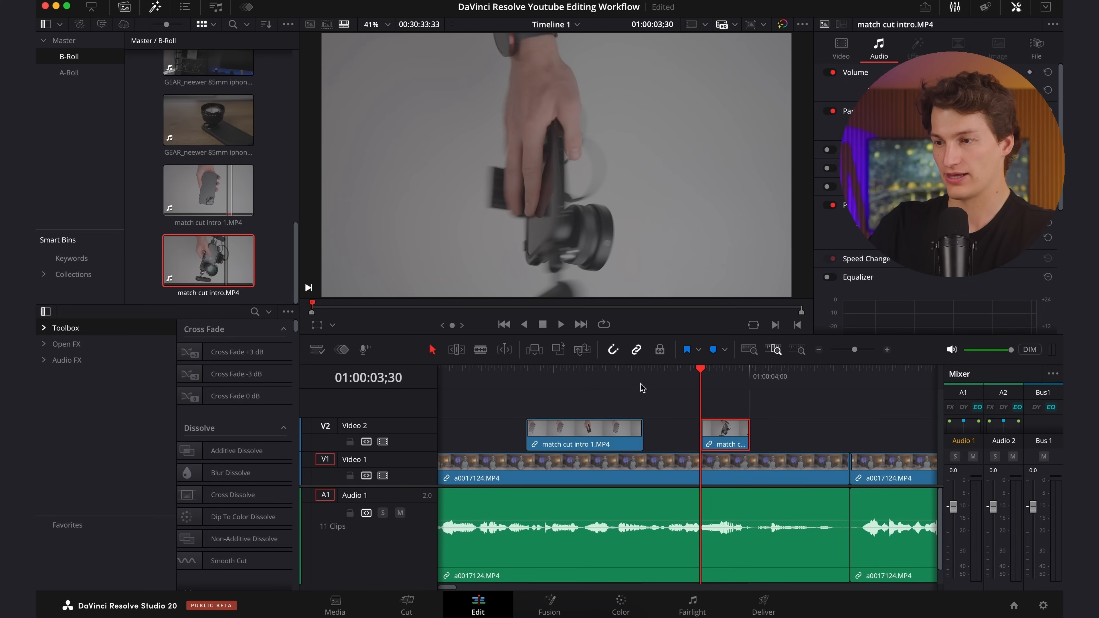
Cut match cut intro 1.MP4 to end at 01:00:02;18 and move it directly against the start of match cut intro.MP4.
drag(624, 373, 580, 393)
key(Right)
key(Right)
key(super+b)
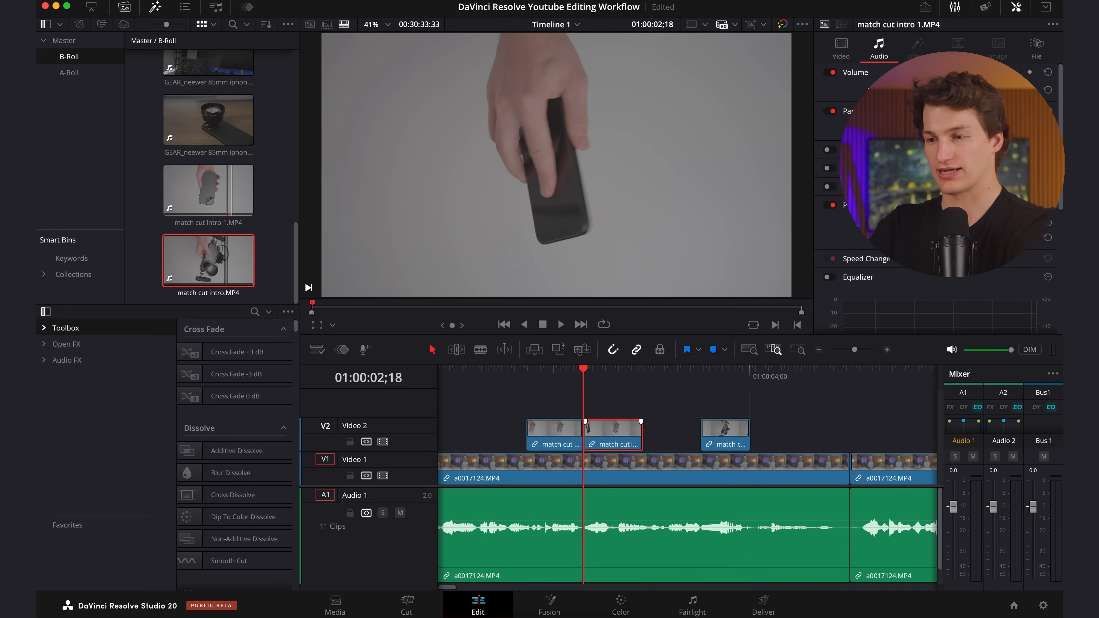
key(BackSpace)
drag(540, 432, 654, 437)
Locate the speech cue at 01:00:02;19 and extend the start of match cut intro 1.MP4 back to it.
click(591, 372)
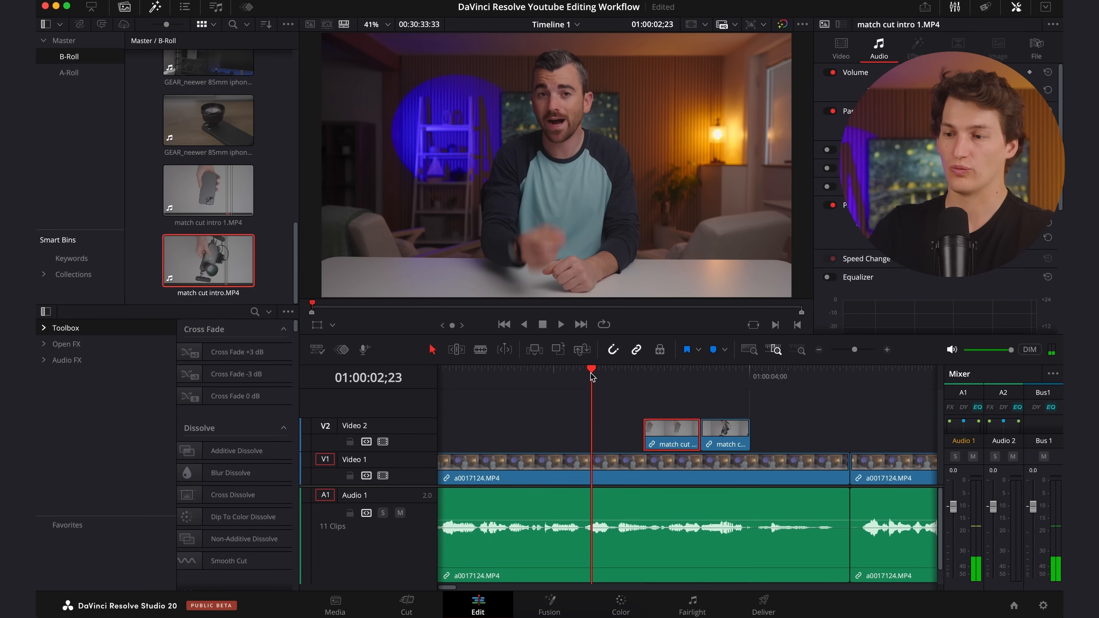
click(515, 371)
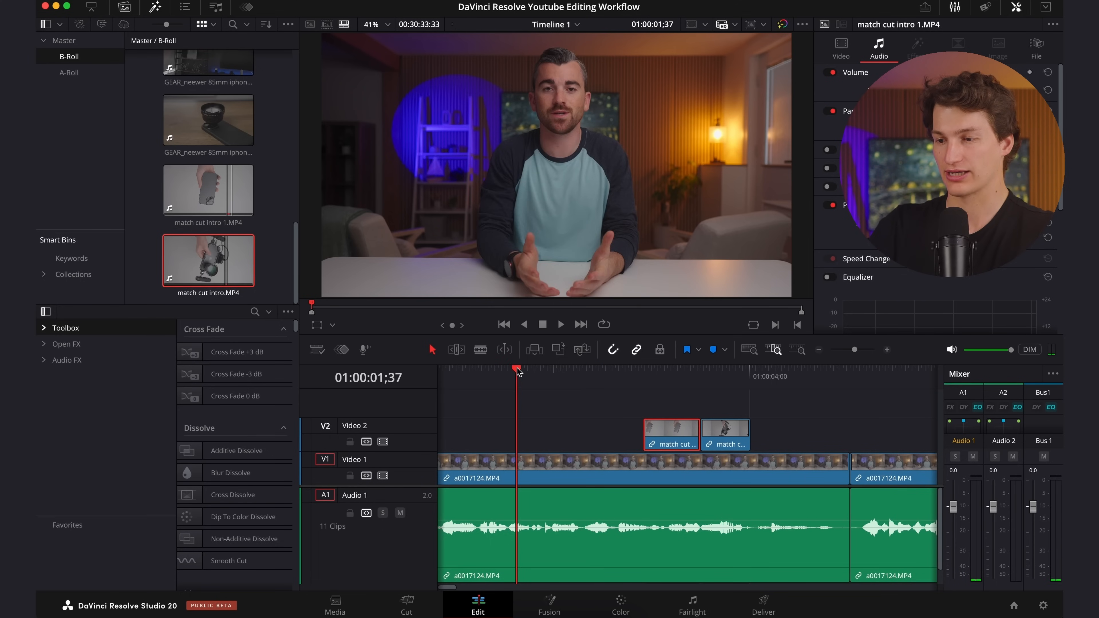
key(space)
key(space)
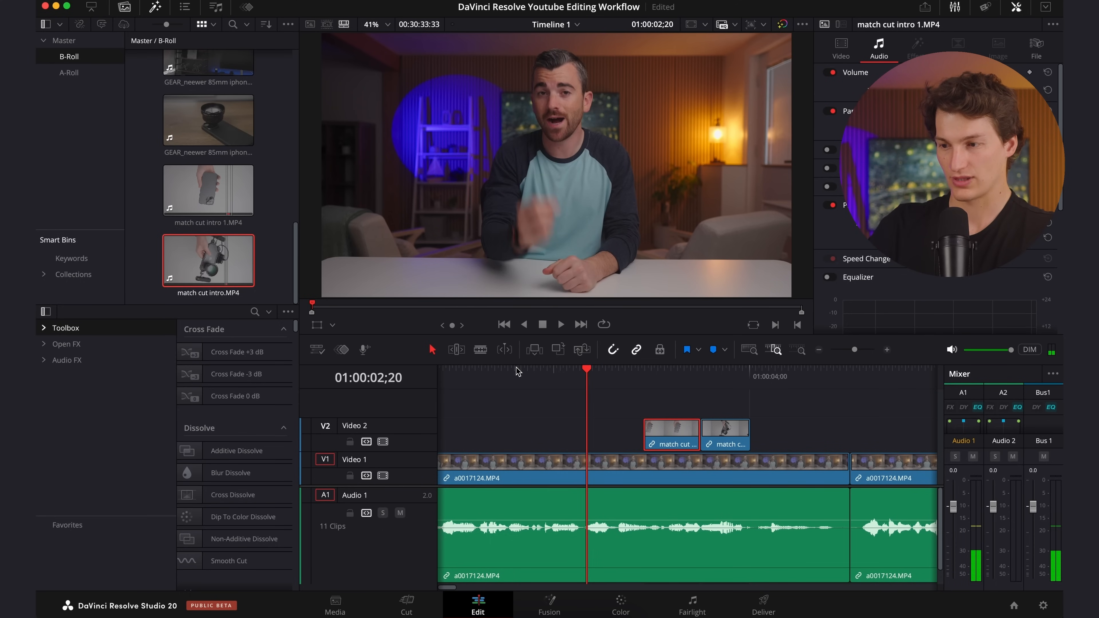
click(586, 371)
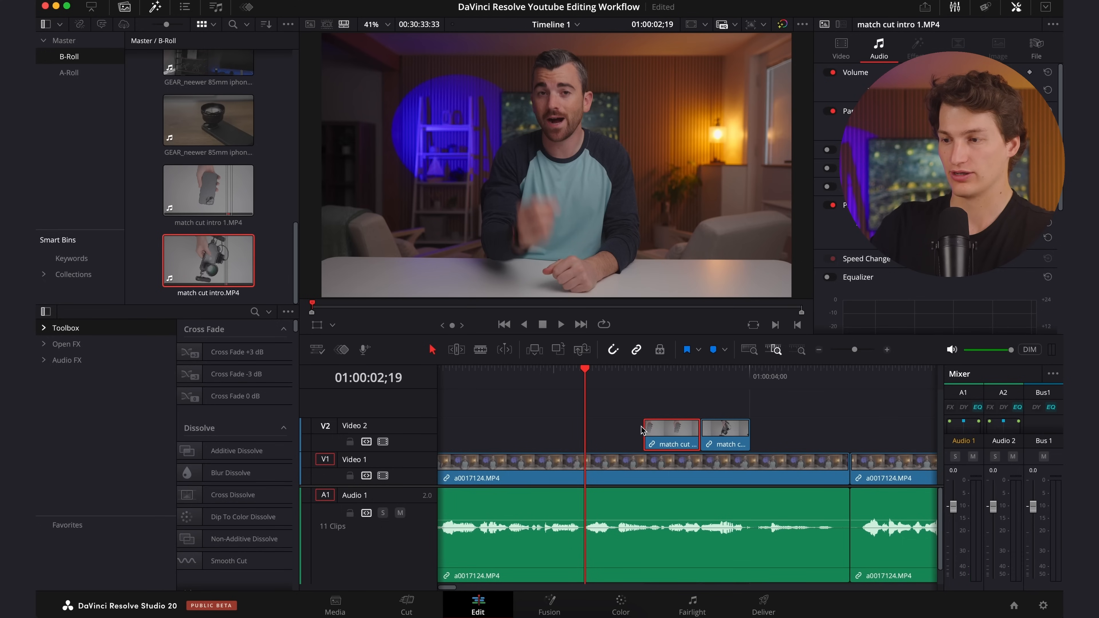
drag(645, 435, 585, 434)
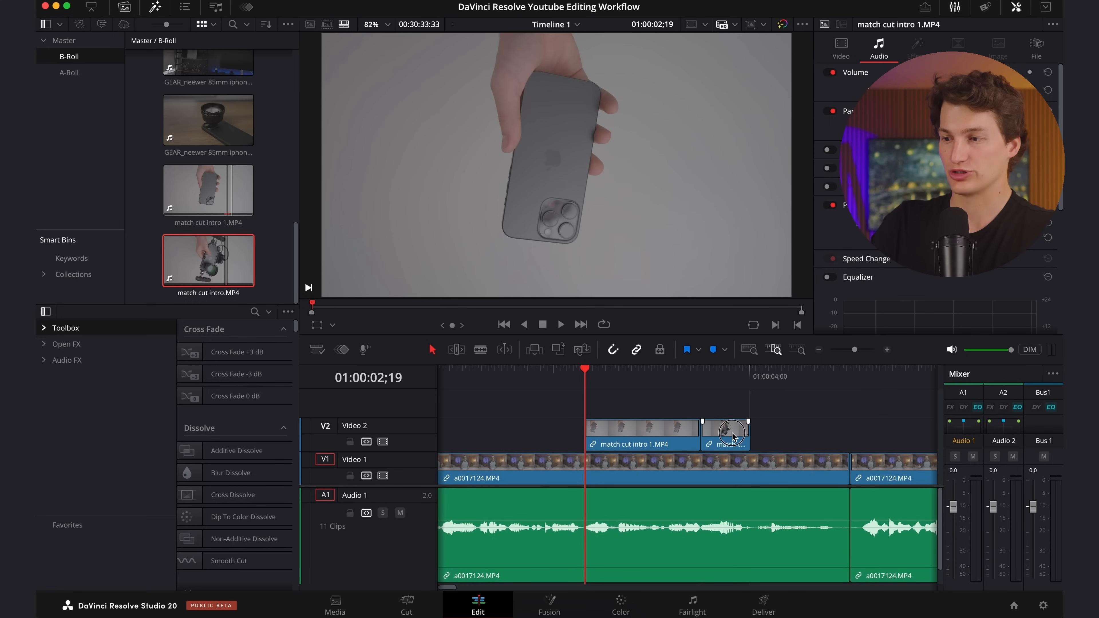
Extend the end of match cut intro.MP4 to about the end of the first A-roll segment and play back both overlays.
drag(750, 435, 854, 437)
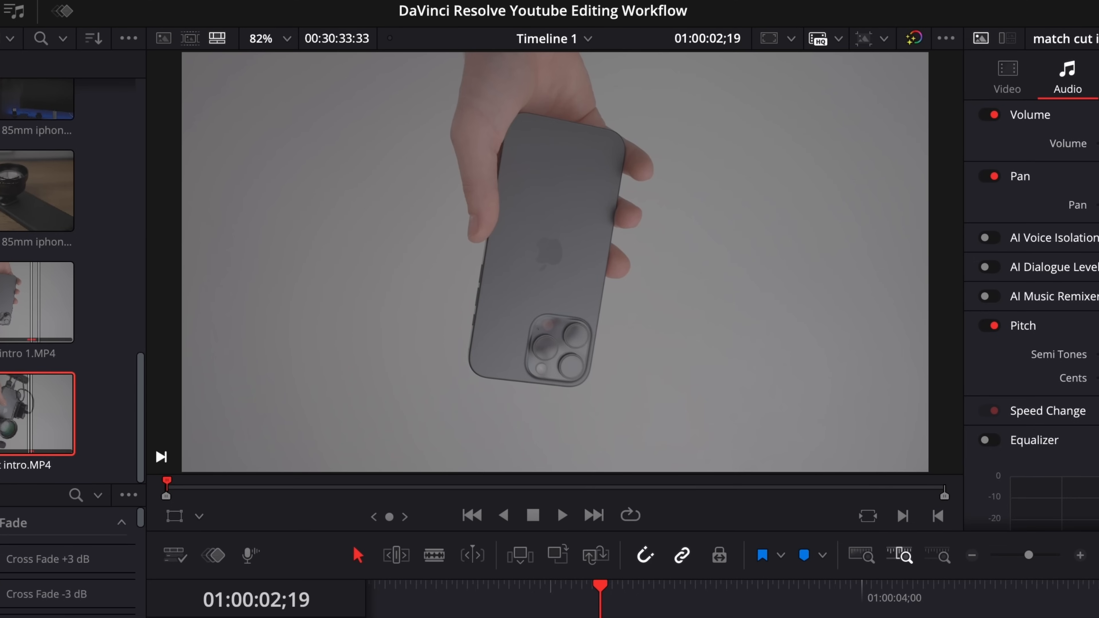
key(space)
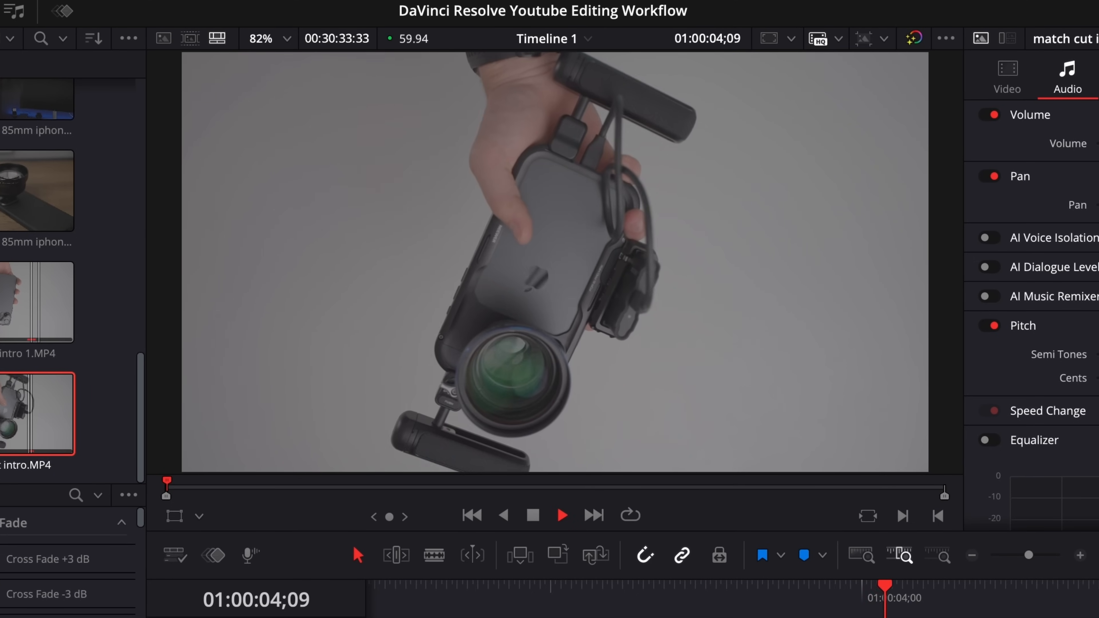
key(space)
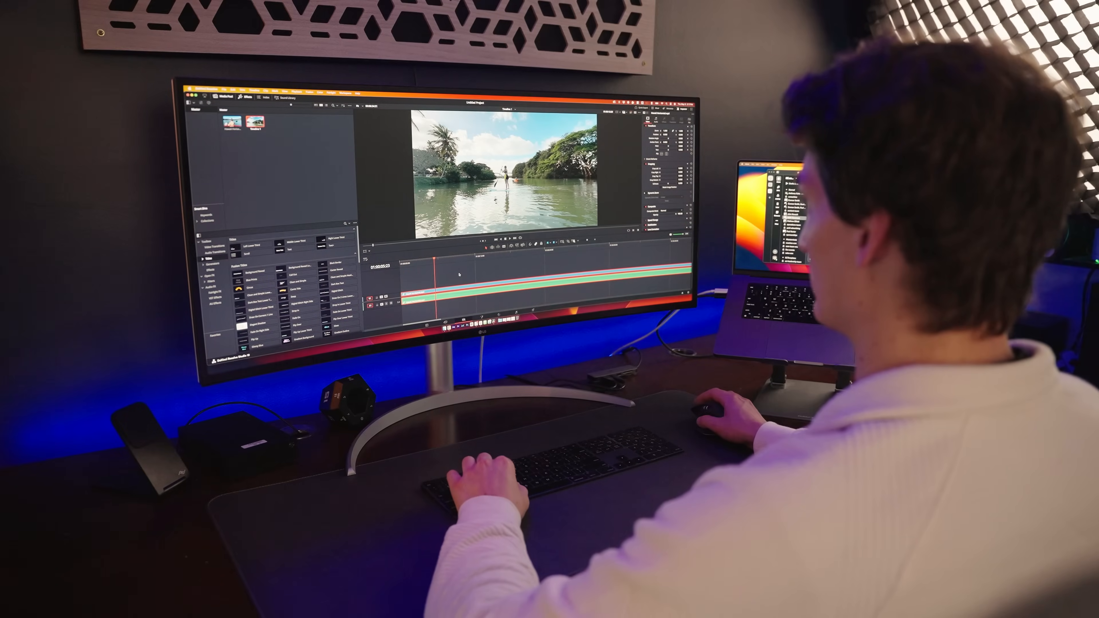
click(440, 277)
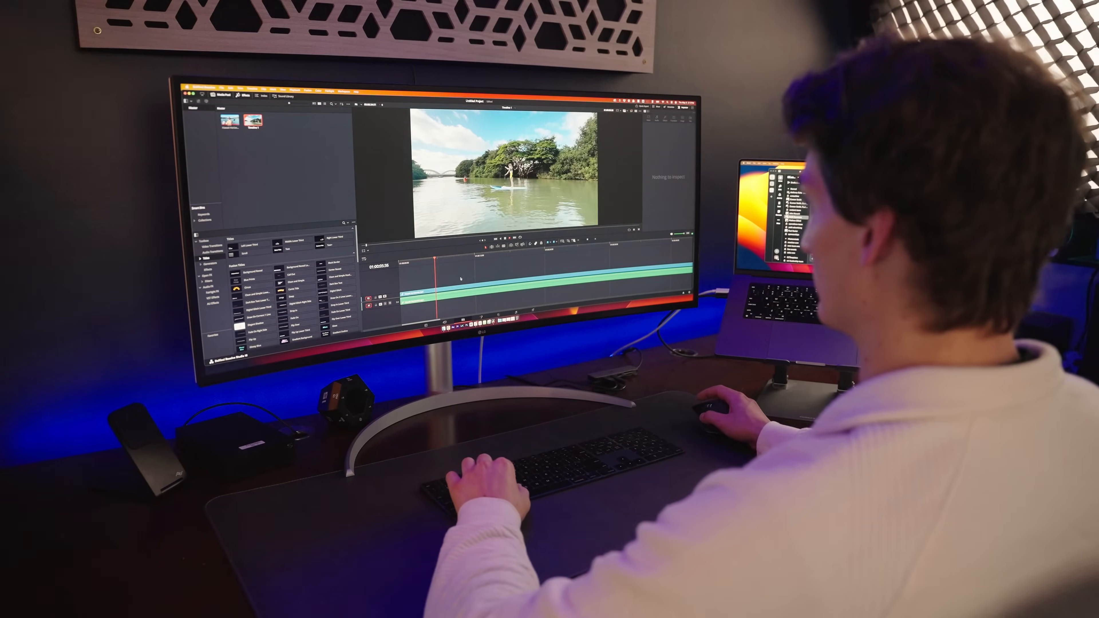
key(space)
key(super+b)
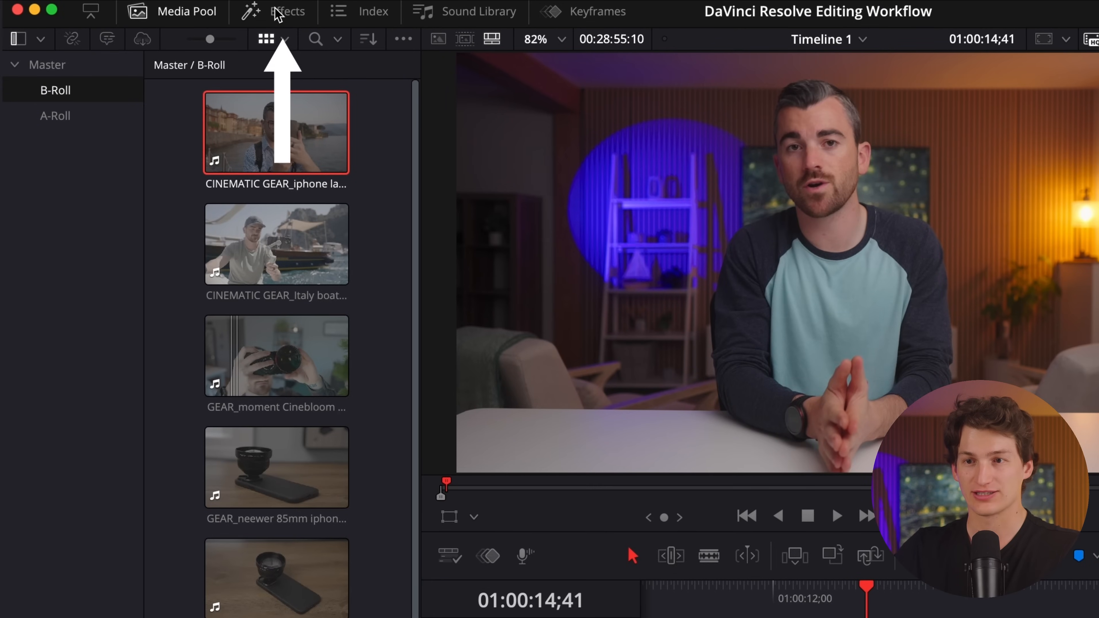
Open the effects library and browse the available video transitions, from the dissolve and iris groups to motion, shape, wipe and Fusion transitions.
click(286, 18)
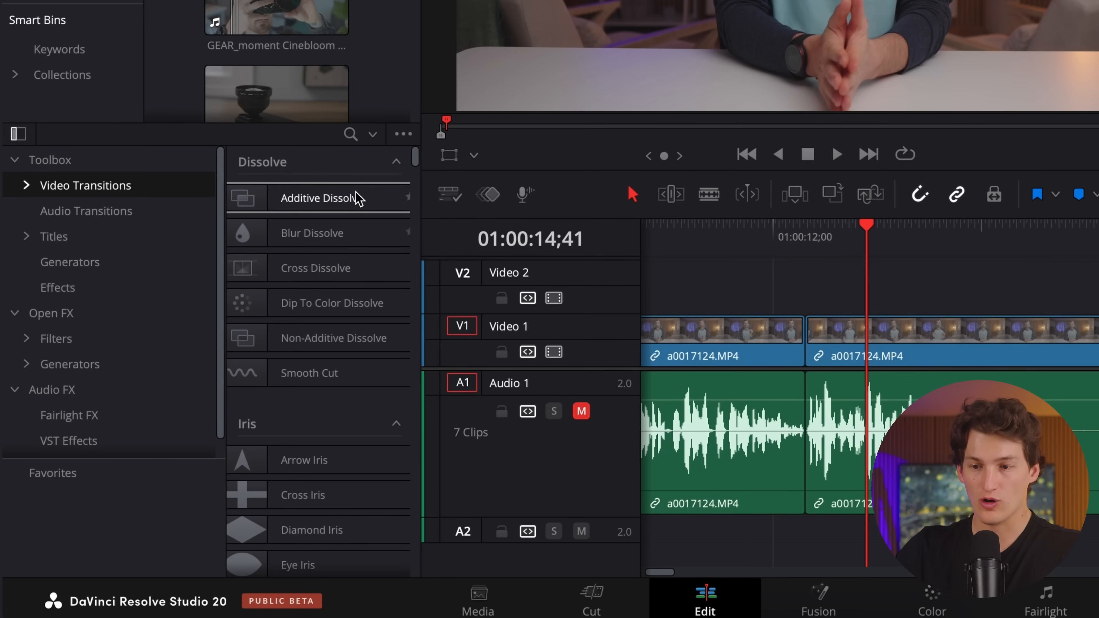
scroll(330, 405, down, 10)
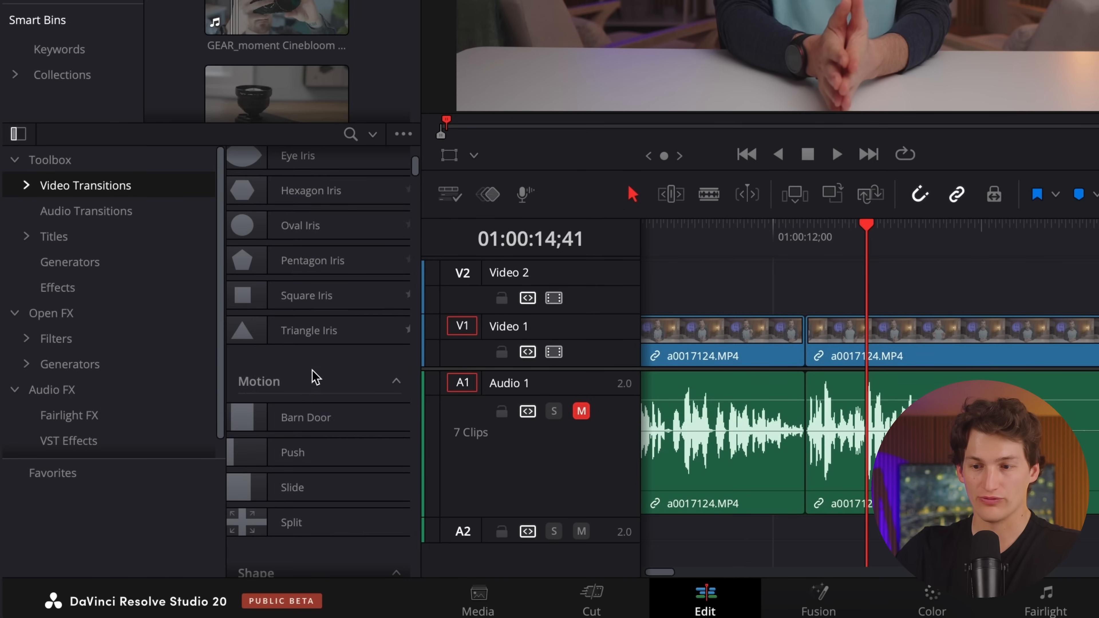
scroll(311, 450, down, 10)
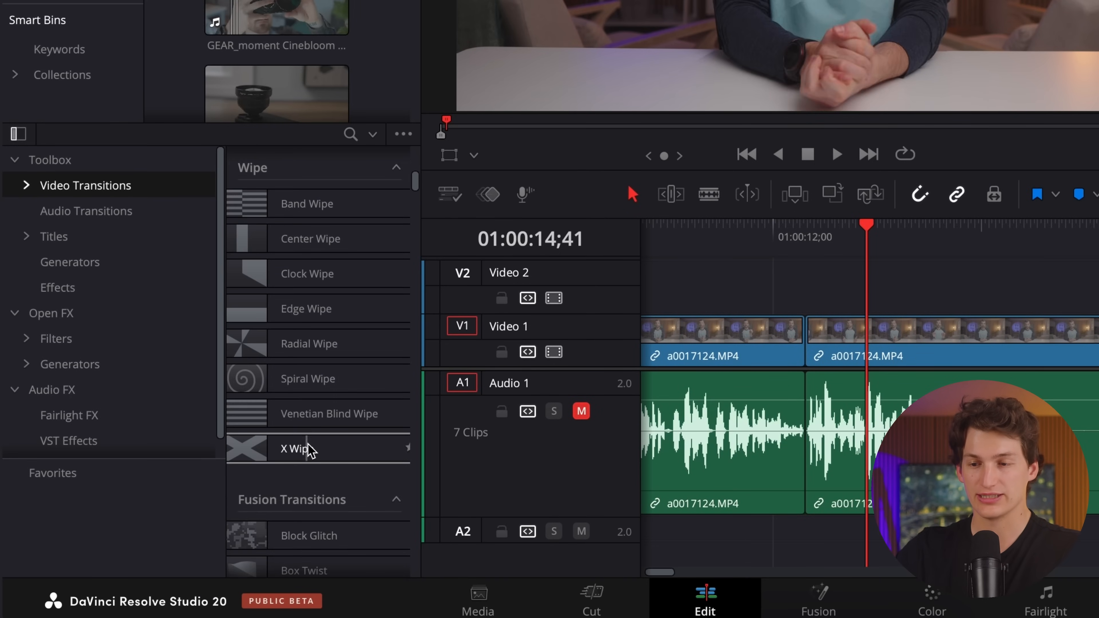
scroll(308, 449, down, 5)
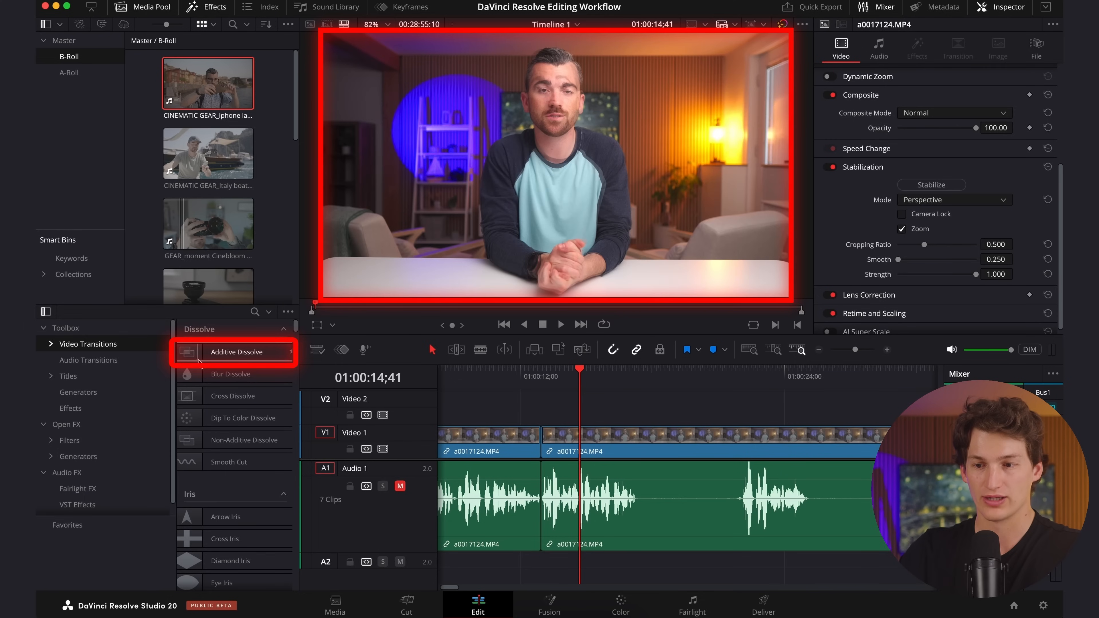
scroll(214, 477, down, 6)
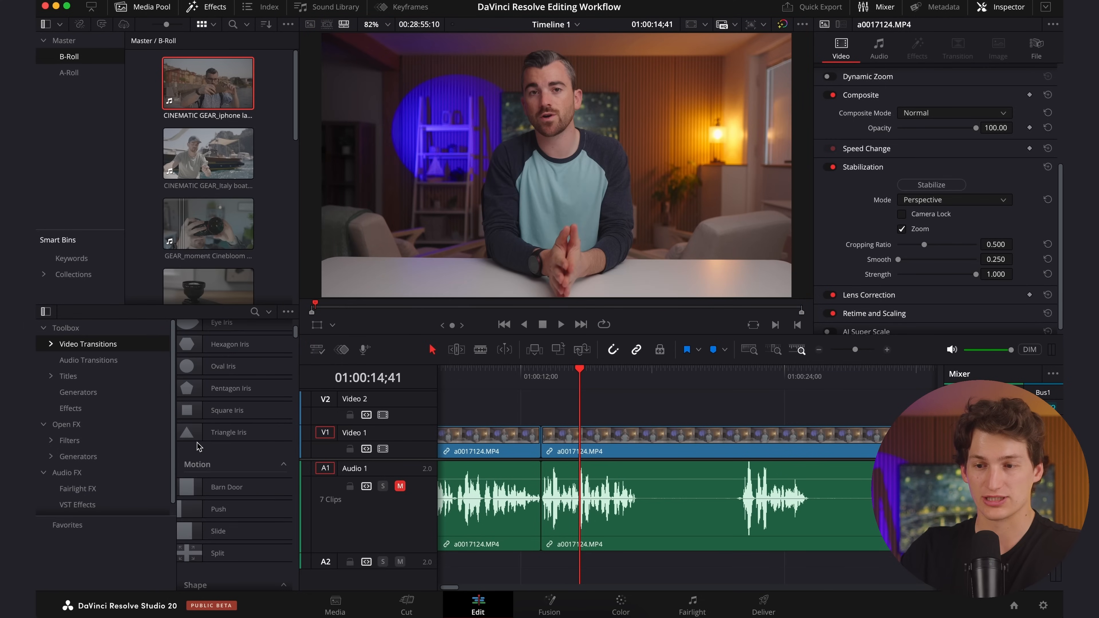
scroll(197, 446, up, 2)
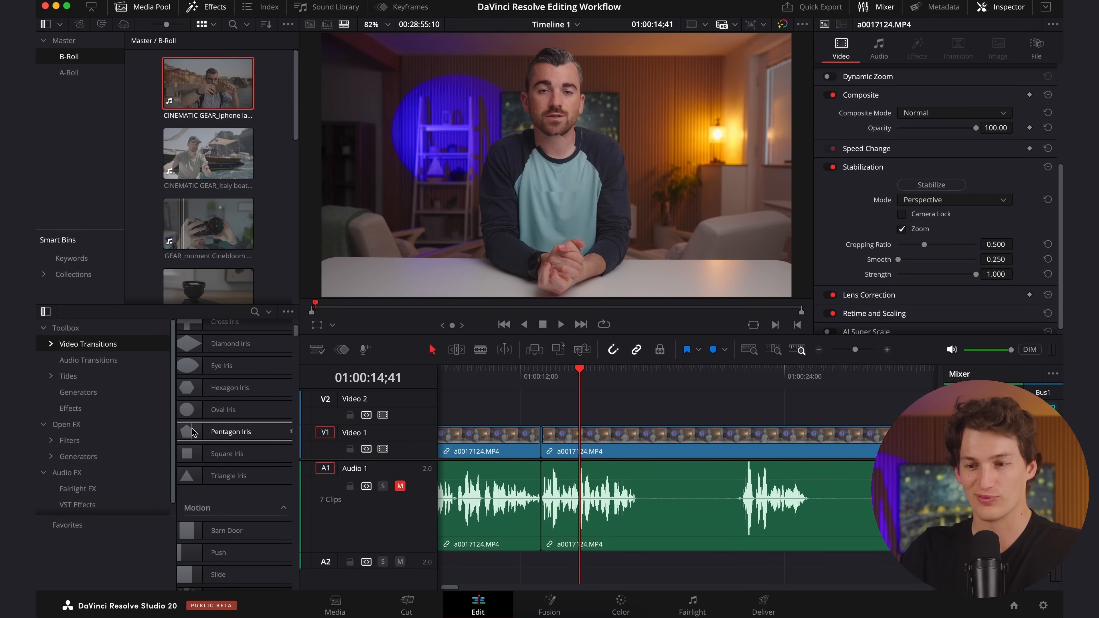
scroll(229, 476, down, 6)
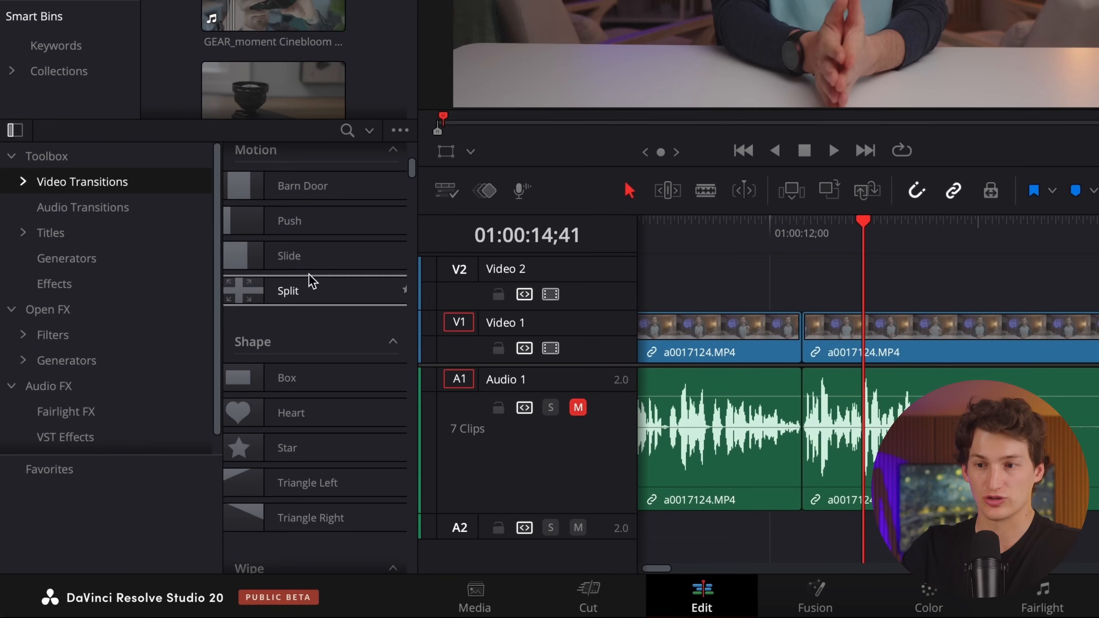
Search the video transitions for "push" and apply Push to the start of the GEAR_neewer 85mm iphone lens.MP4 clip on Video 2.
click(346, 131)
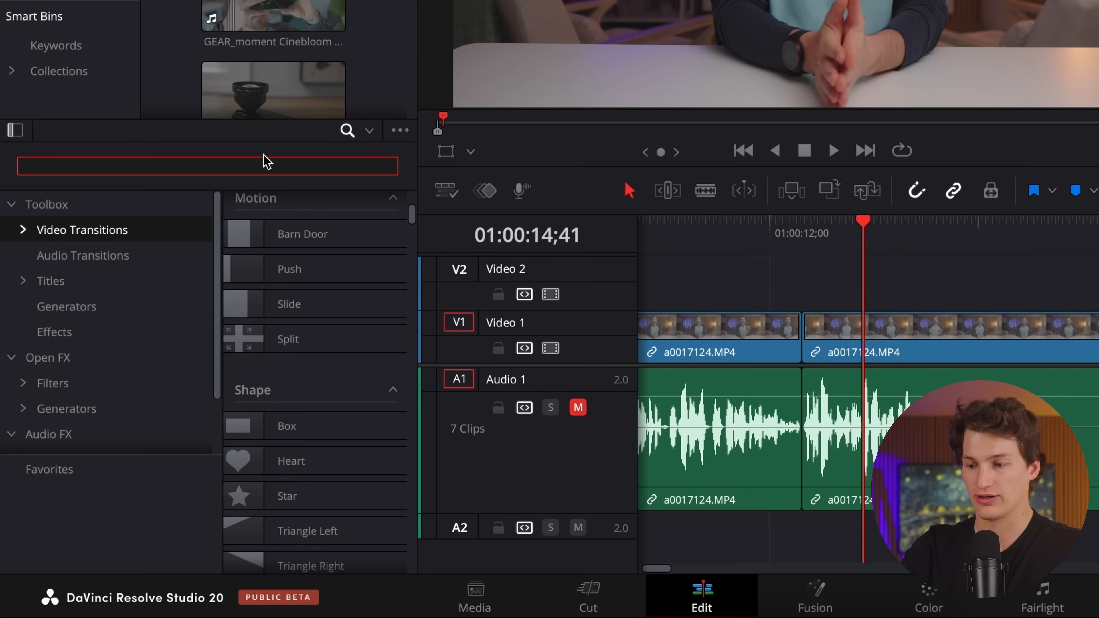
text(push)
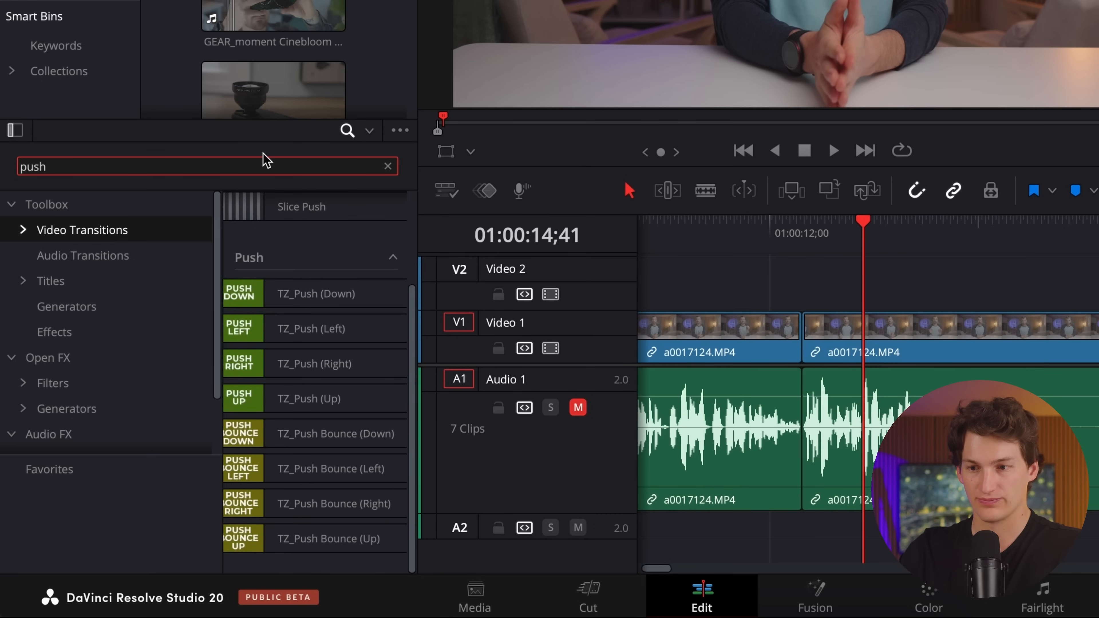
scroll(286, 245, up, 3)
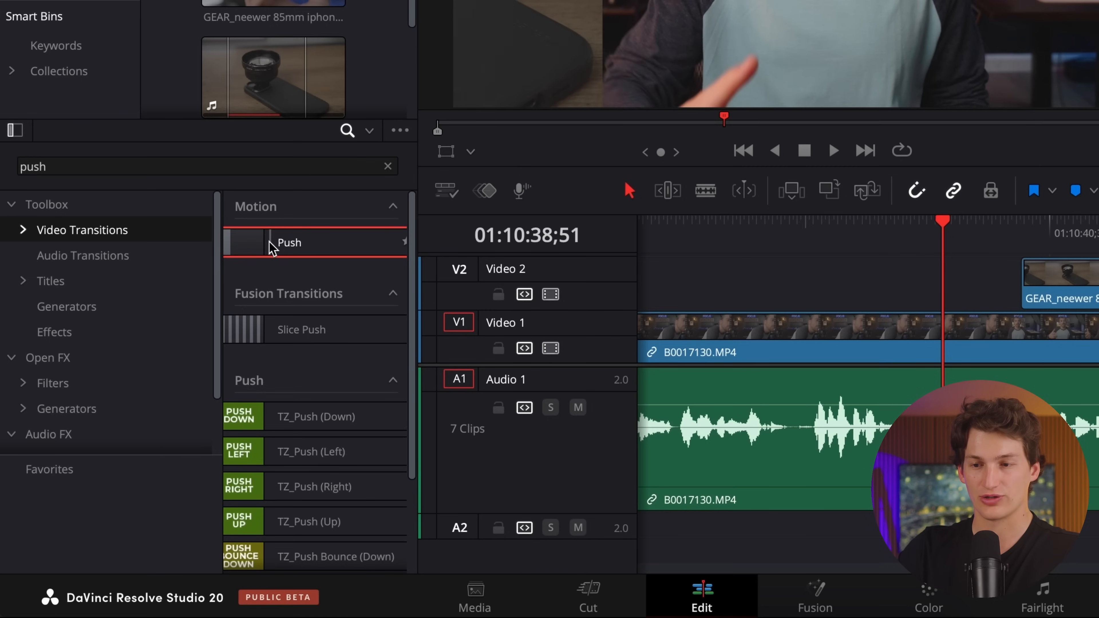
drag(265, 244, 907, 299)
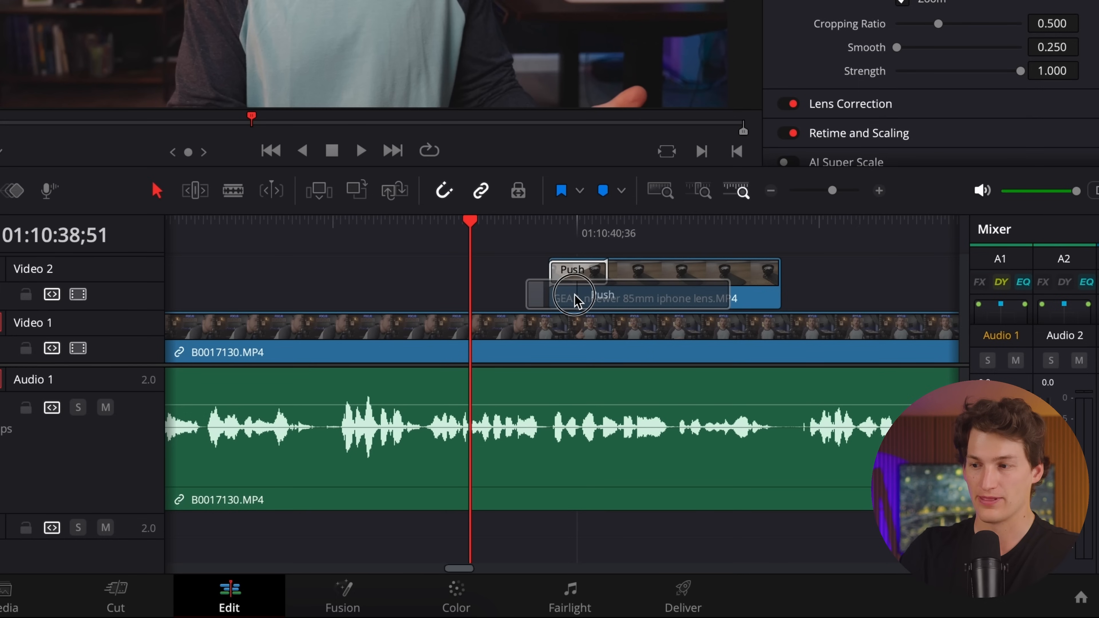
drag(575, 298, 572, 297)
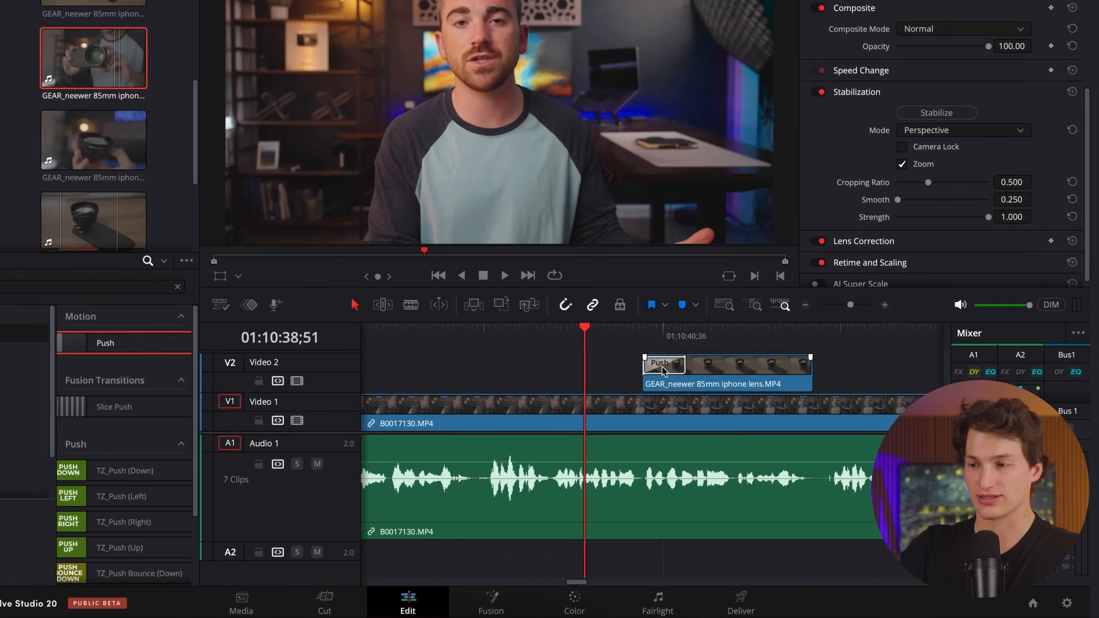
Play back the Push transition at the start of the GEAR_neewer 85mm iphone lens.MP4 clip.
key(space)
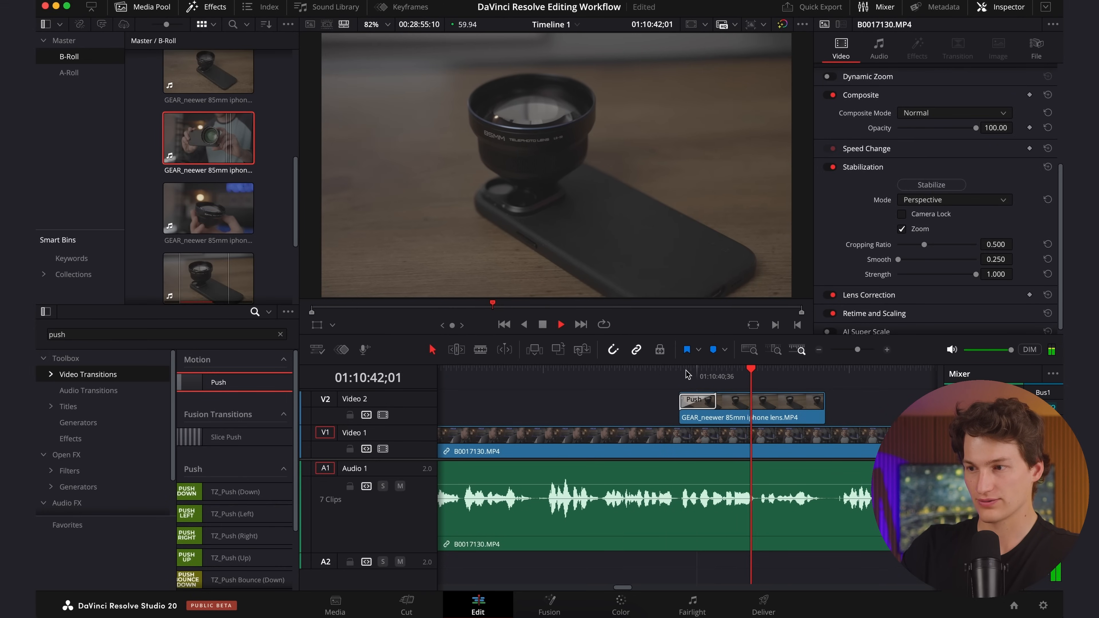
key(space)
click(713, 401)
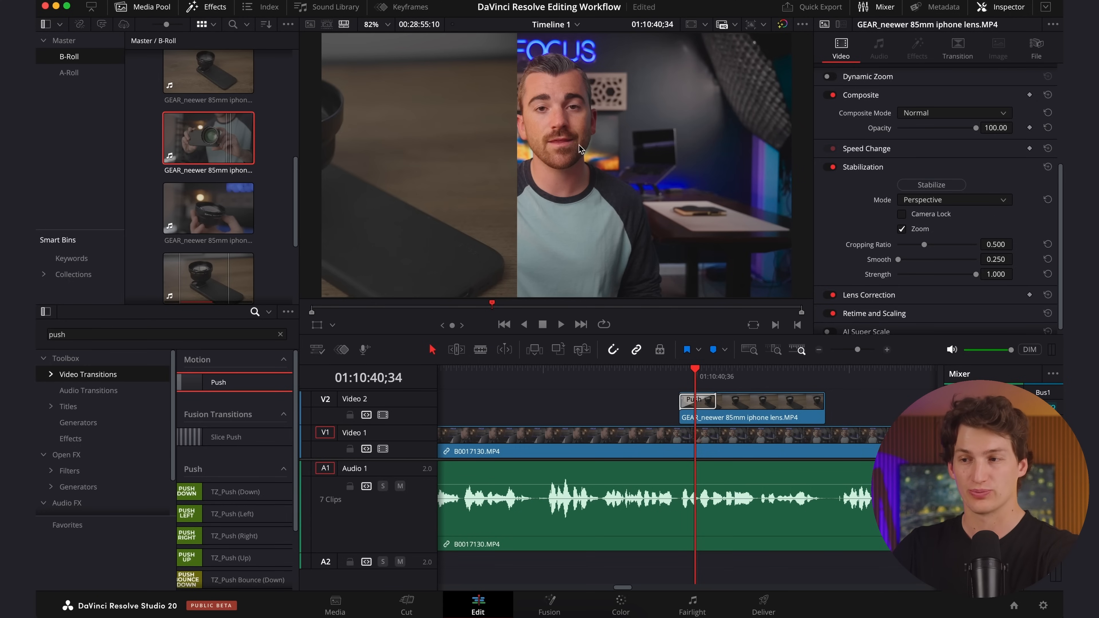
Shorten the Push transition at the start of the GEAR_neewer 85mm iphone lens.MP4 clip to 30 frames and play it back.
click(714, 402)
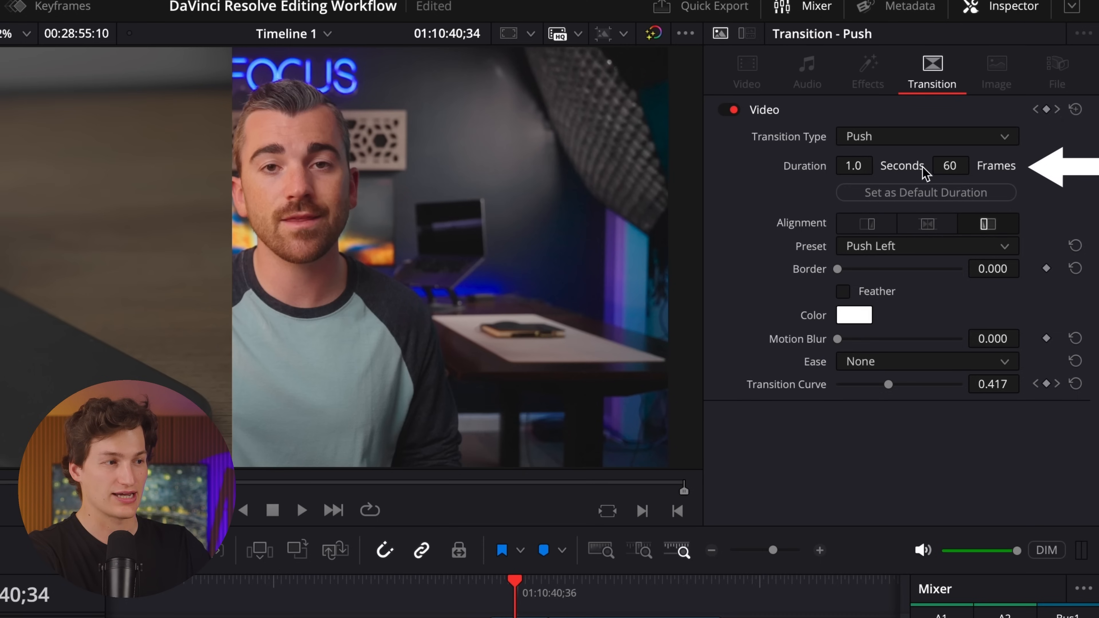
click(952, 167)
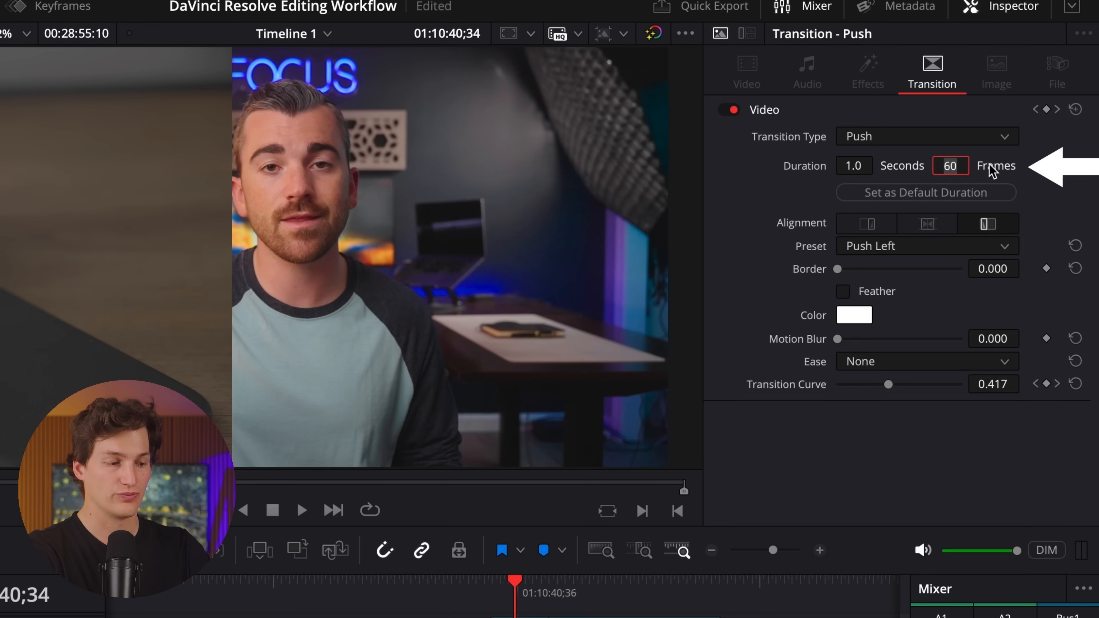
text(30)
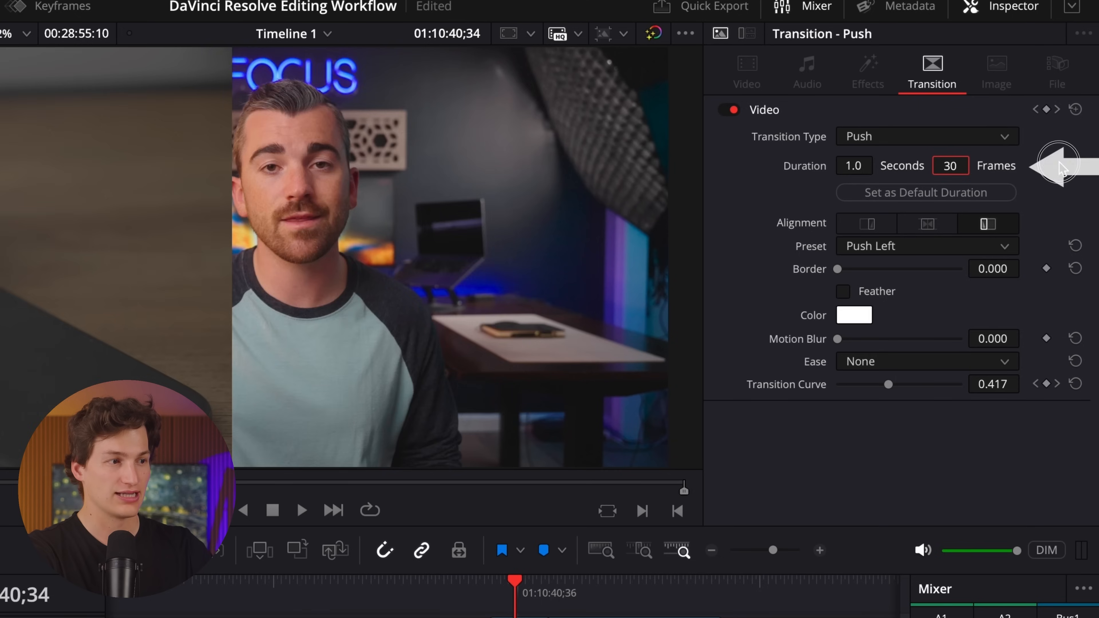
key(Return)
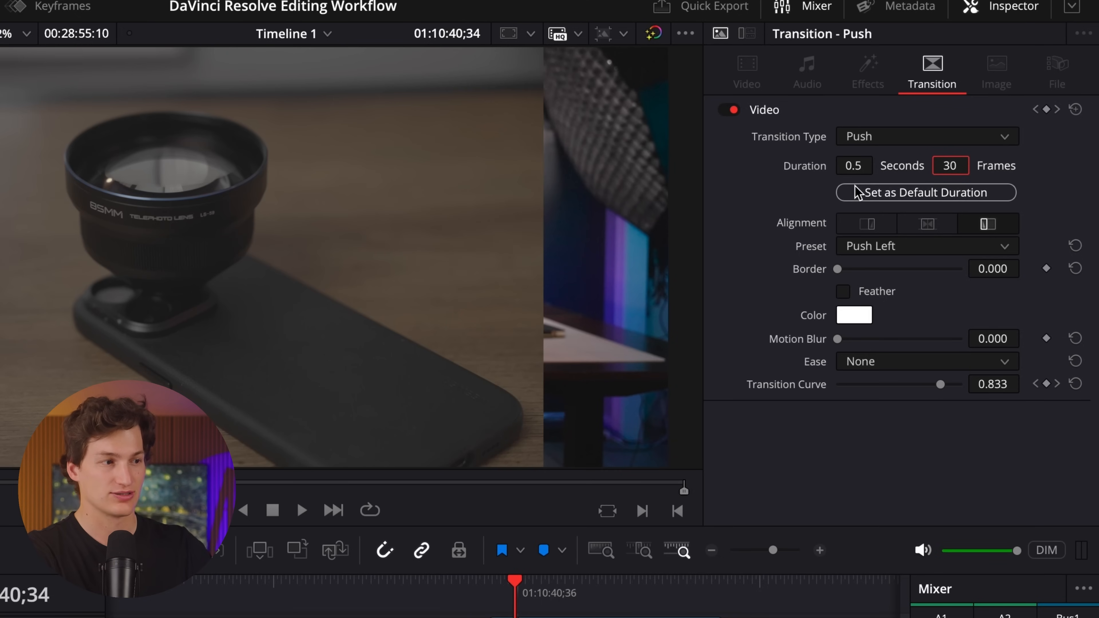
click(475, 579)
key(space)
key(space)
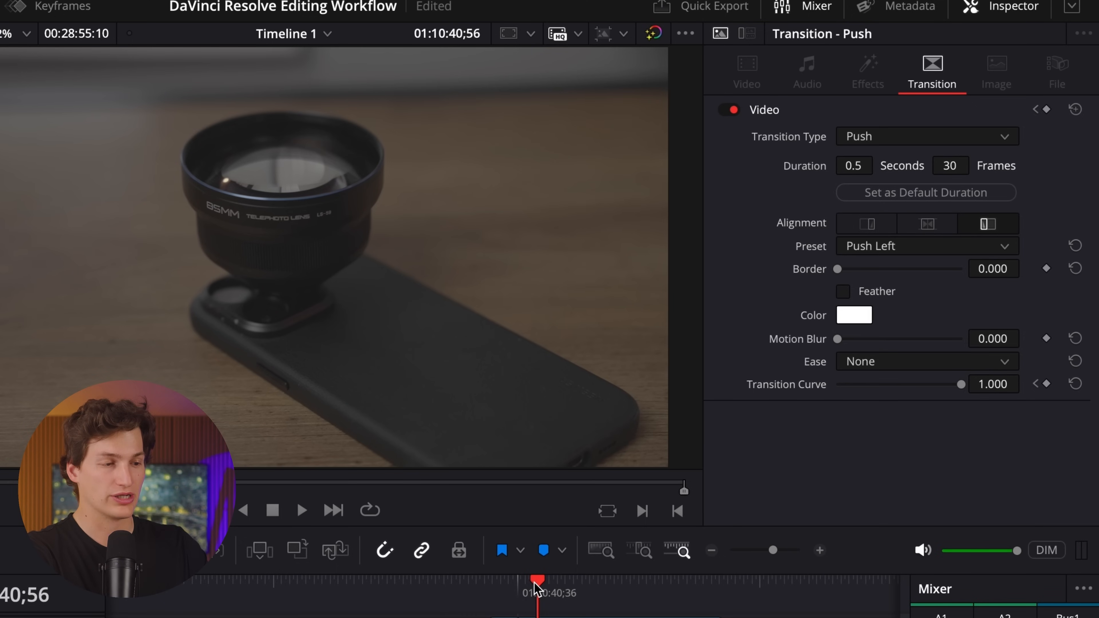
Set the Push transition's motion blur to 1.000 and its ease to In & Out, and play back the result.
drag(538, 587, 505, 584)
drag(837, 339, 973, 351)
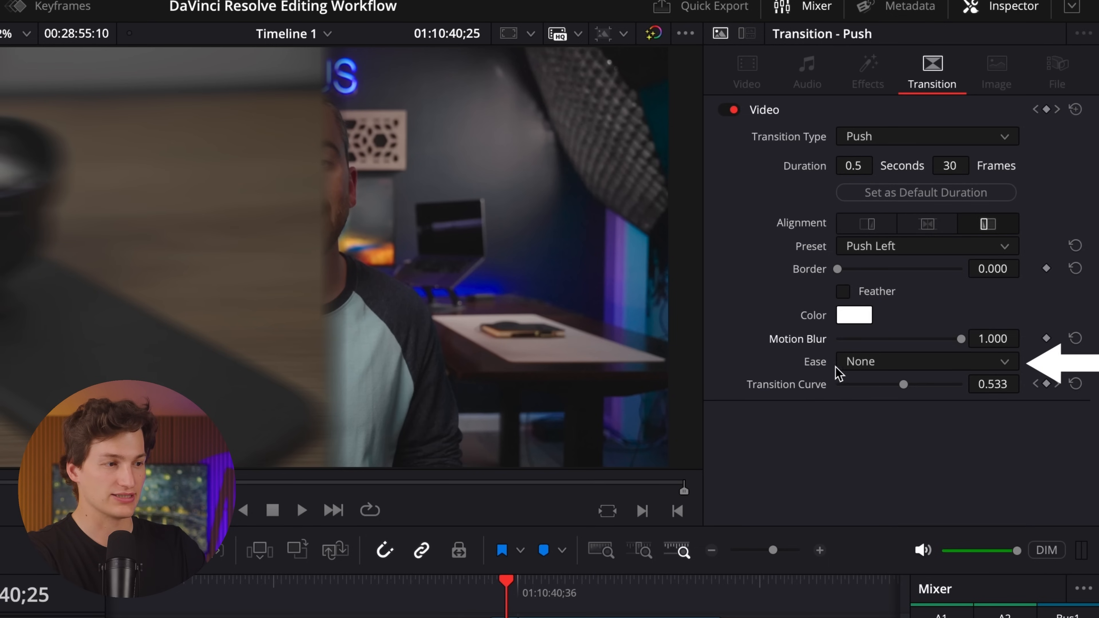
click(885, 367)
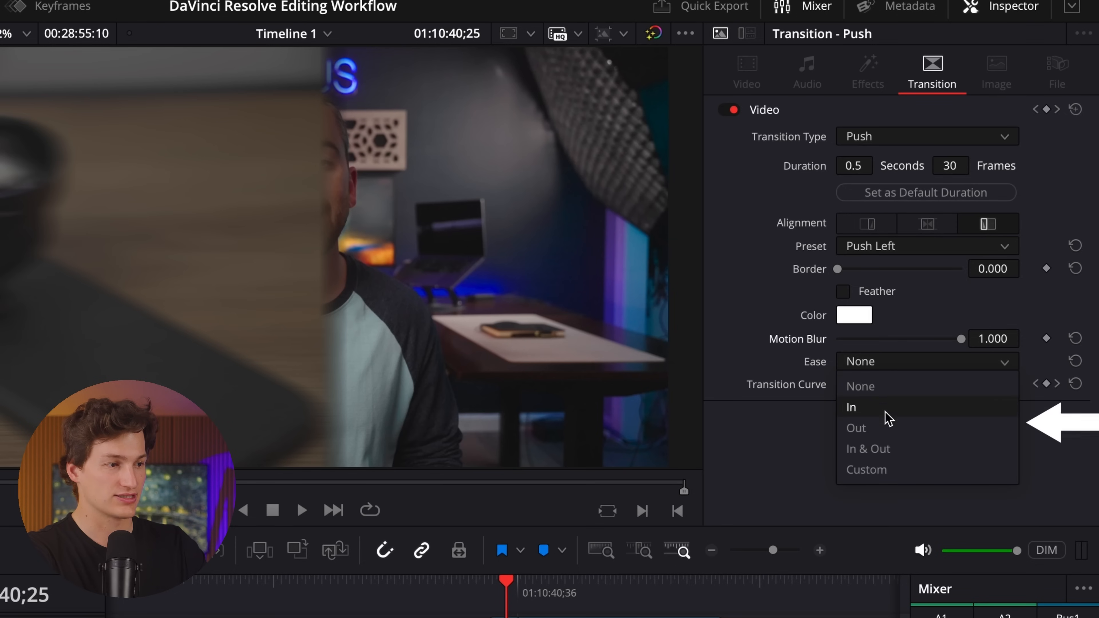
click(922, 452)
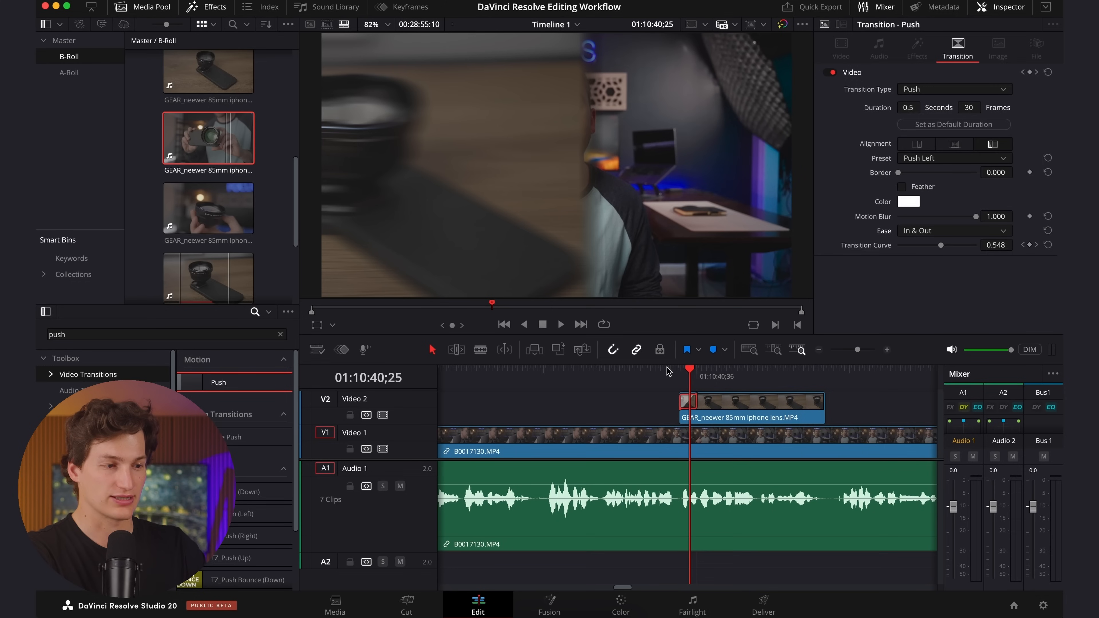
click(669, 371)
key(space)
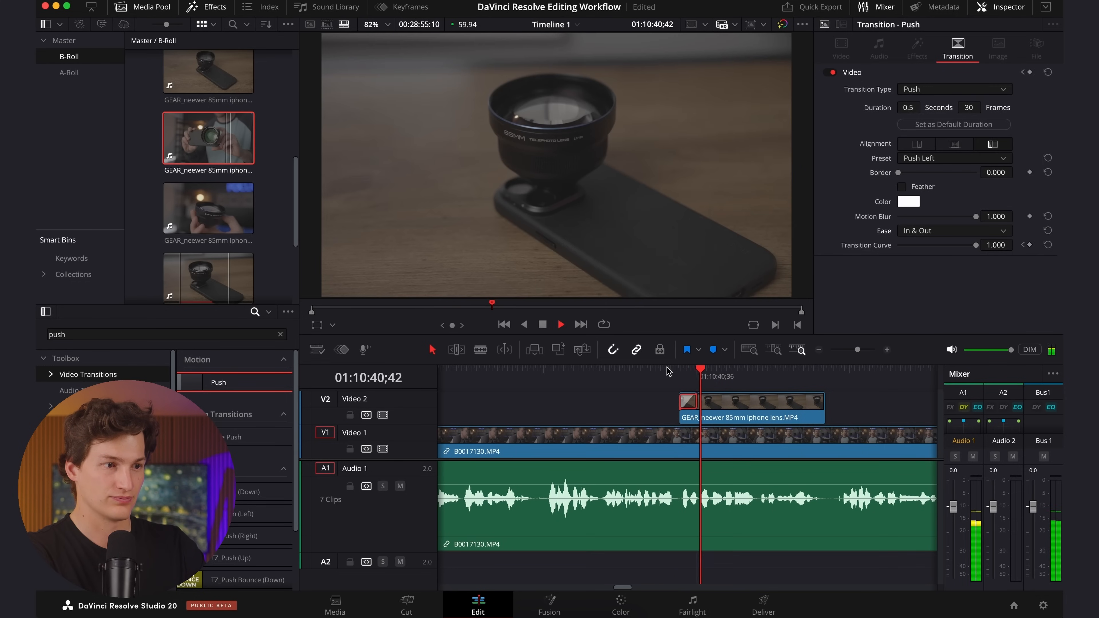
key(space)
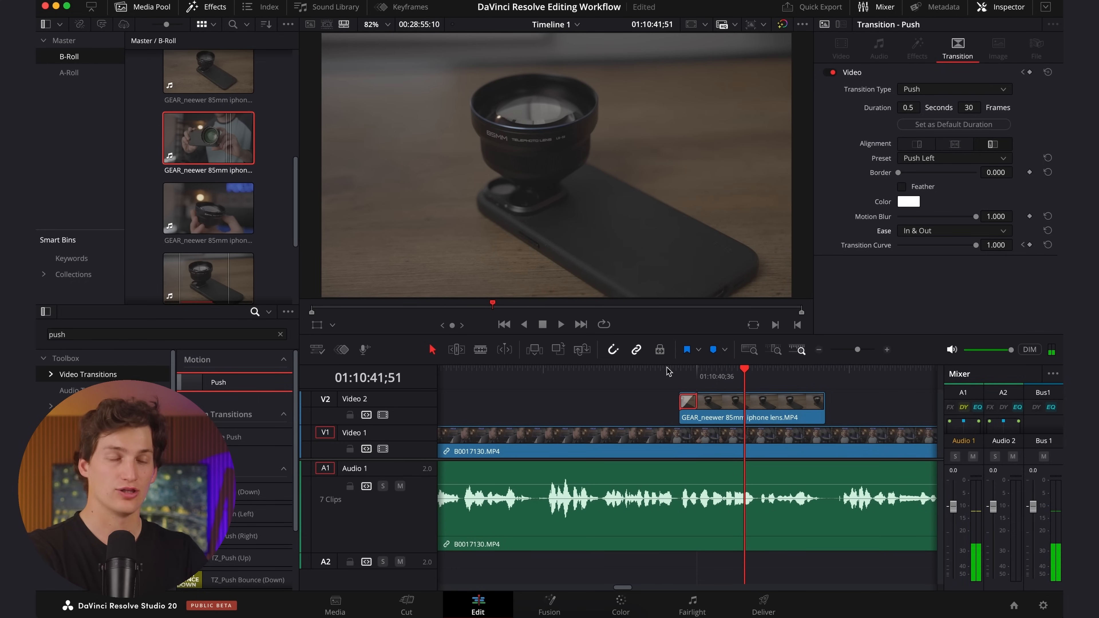
click(680, 369)
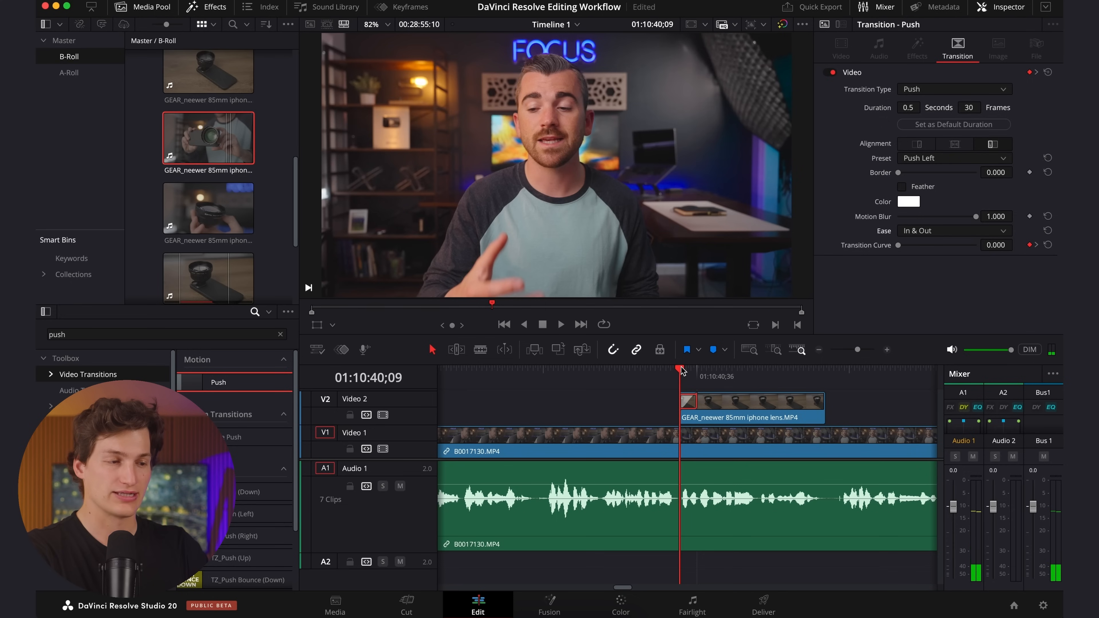
key(space)
key(space)
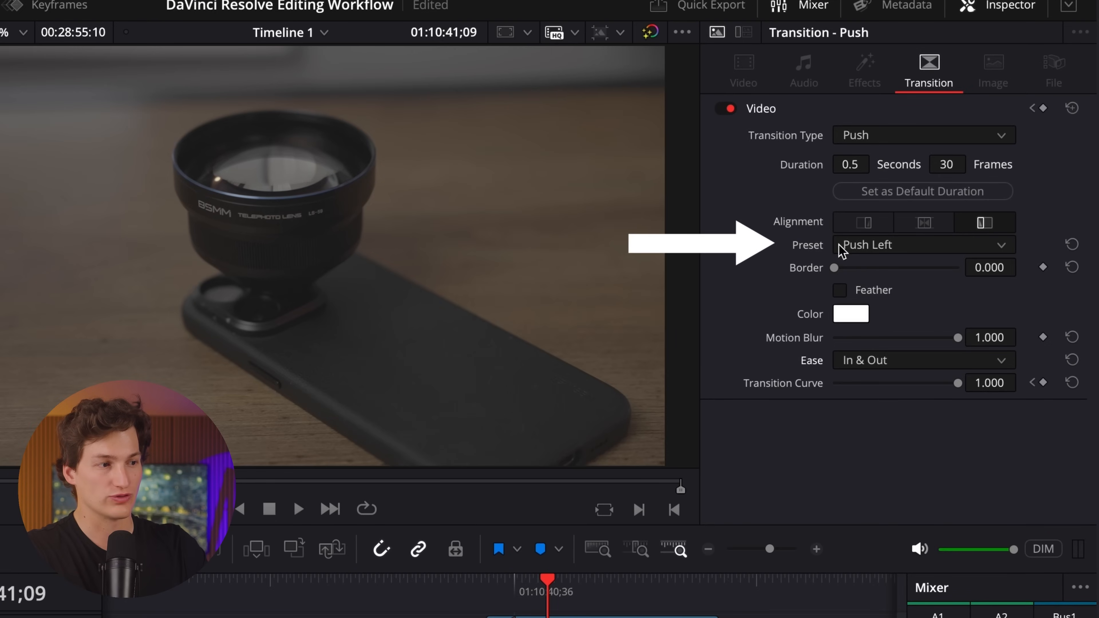
Change the Push transition's preset to Push Right and play it back from just before the clip.
click(912, 250)
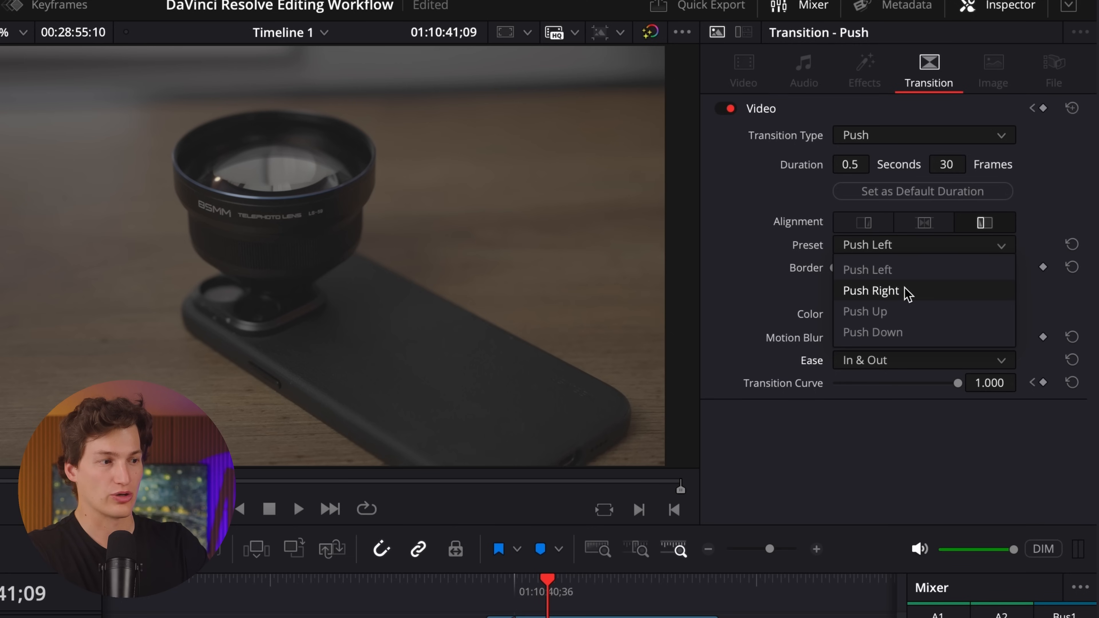
click(925, 295)
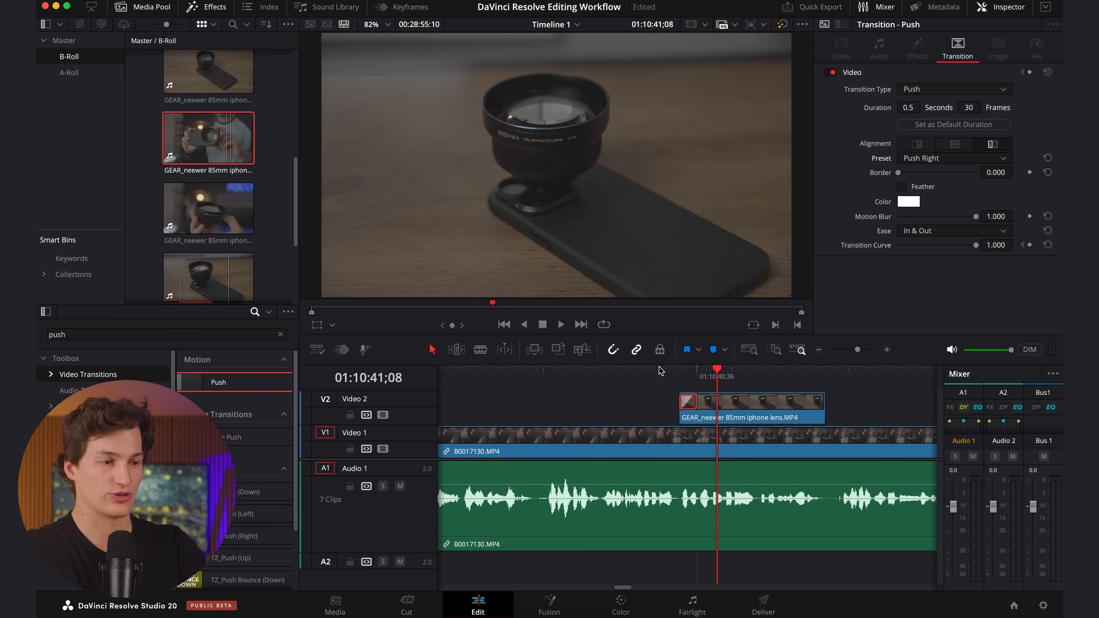
click(659, 370)
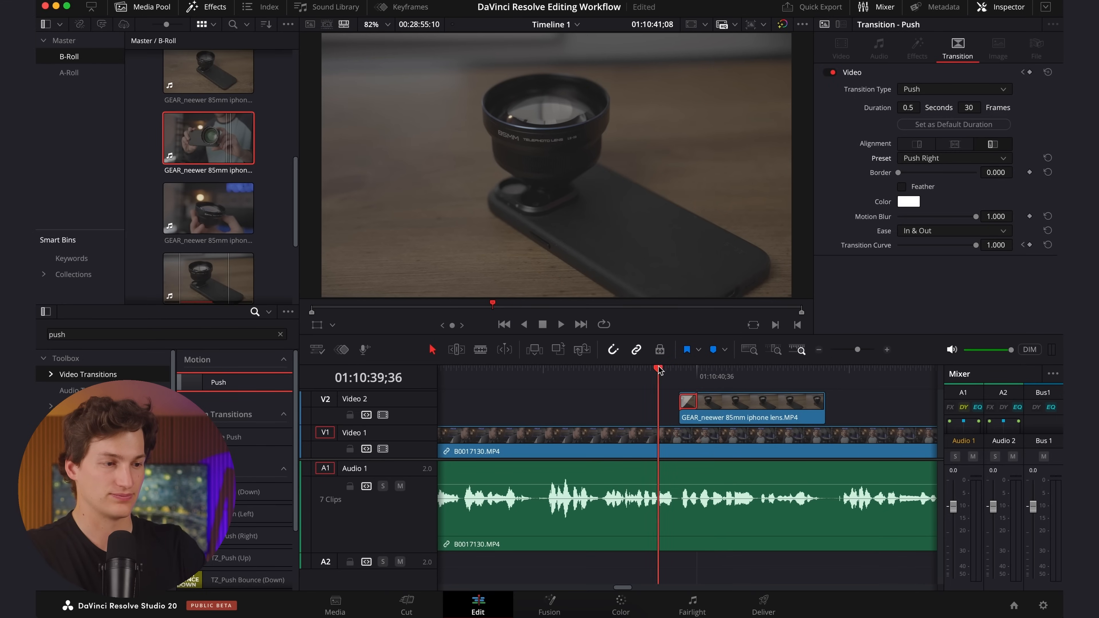
key(space)
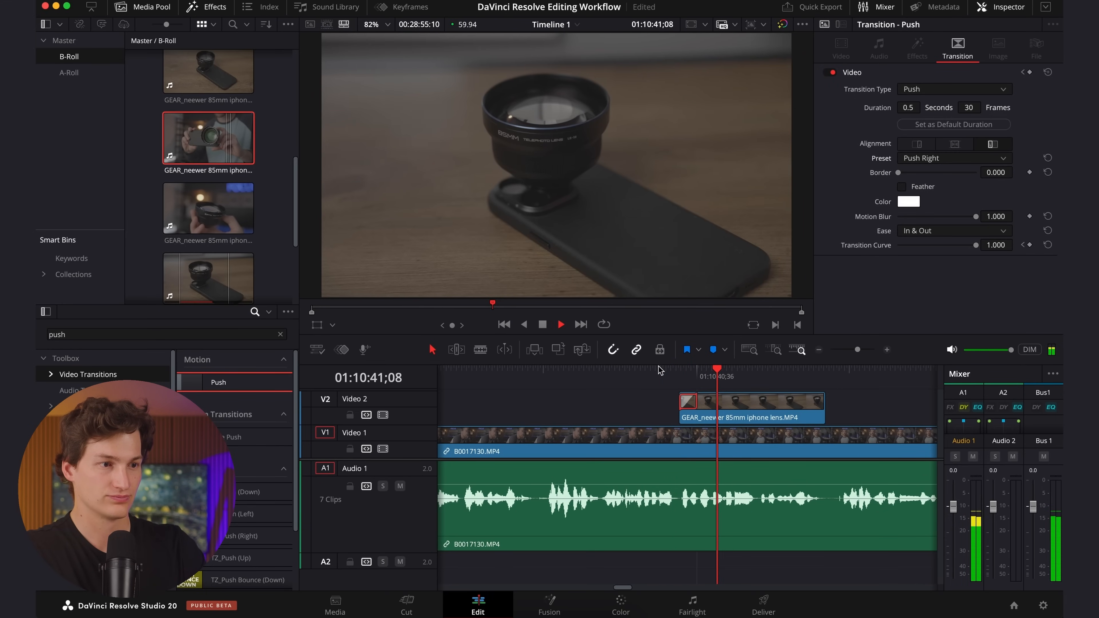
key(space)
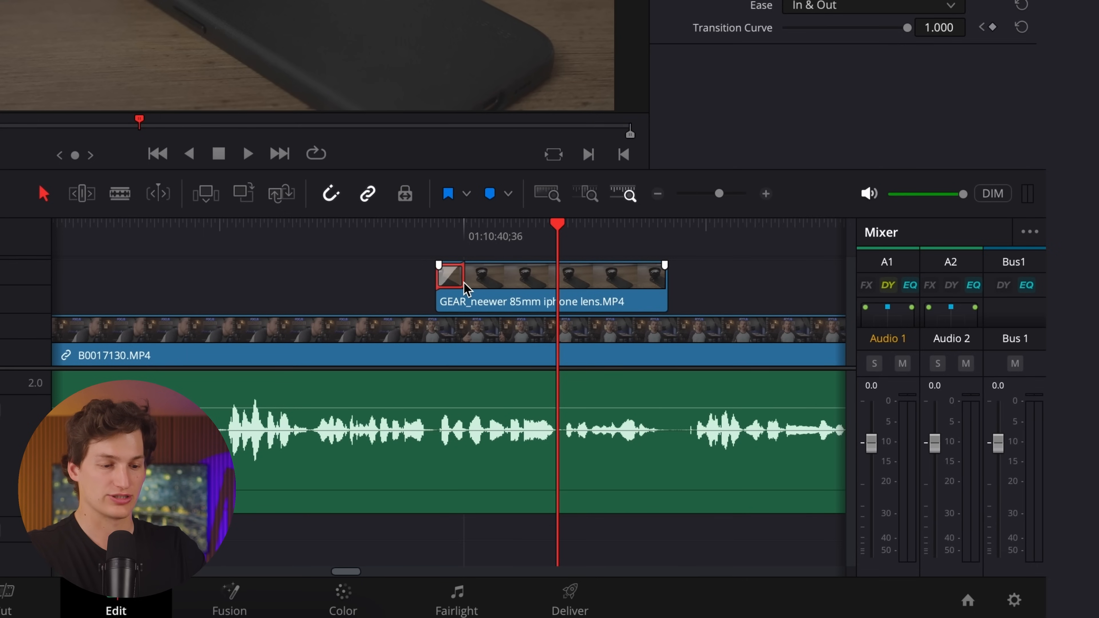
Try a copy of the Push transition on the end of the GEAR_neewer 85mm iphone lens.MP4 clip, and remove it again.
key(super+c)
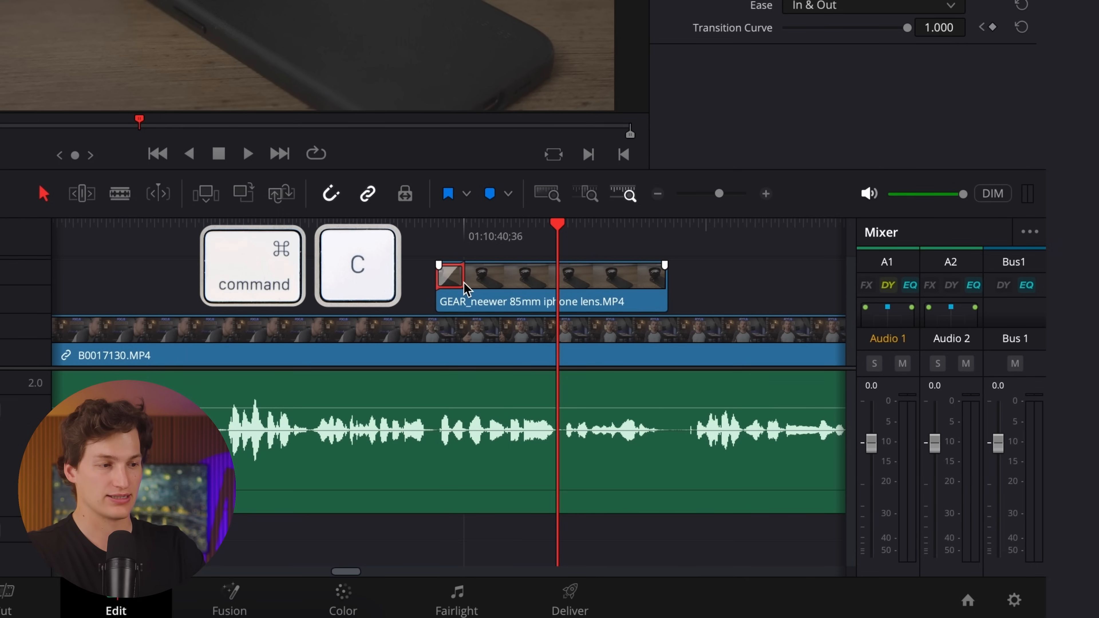
click(670, 289)
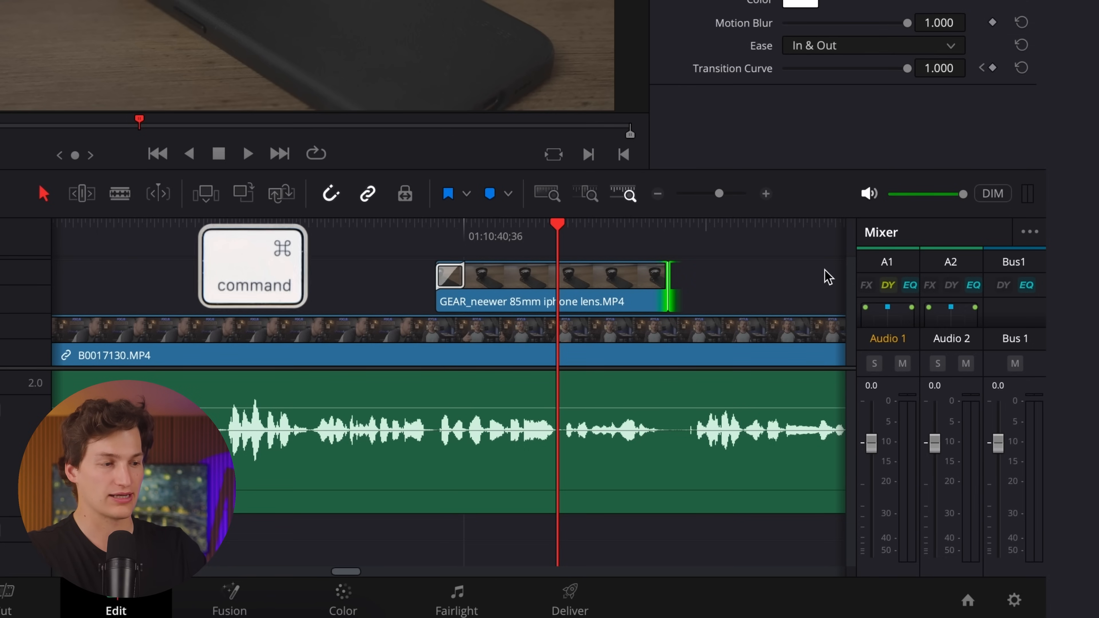
key(super+v)
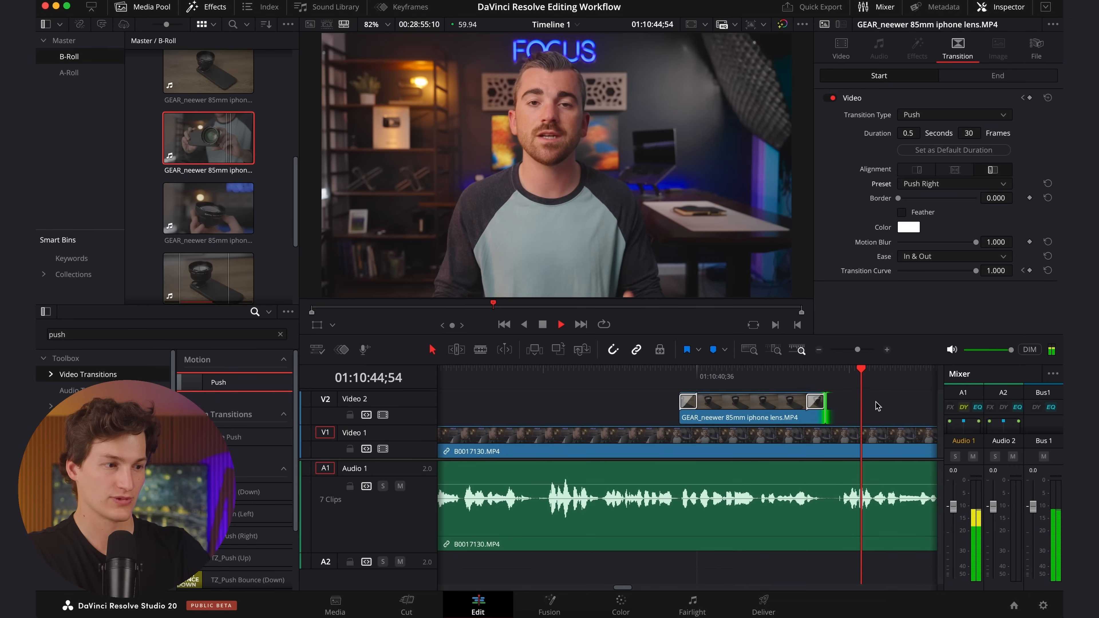
key(space)
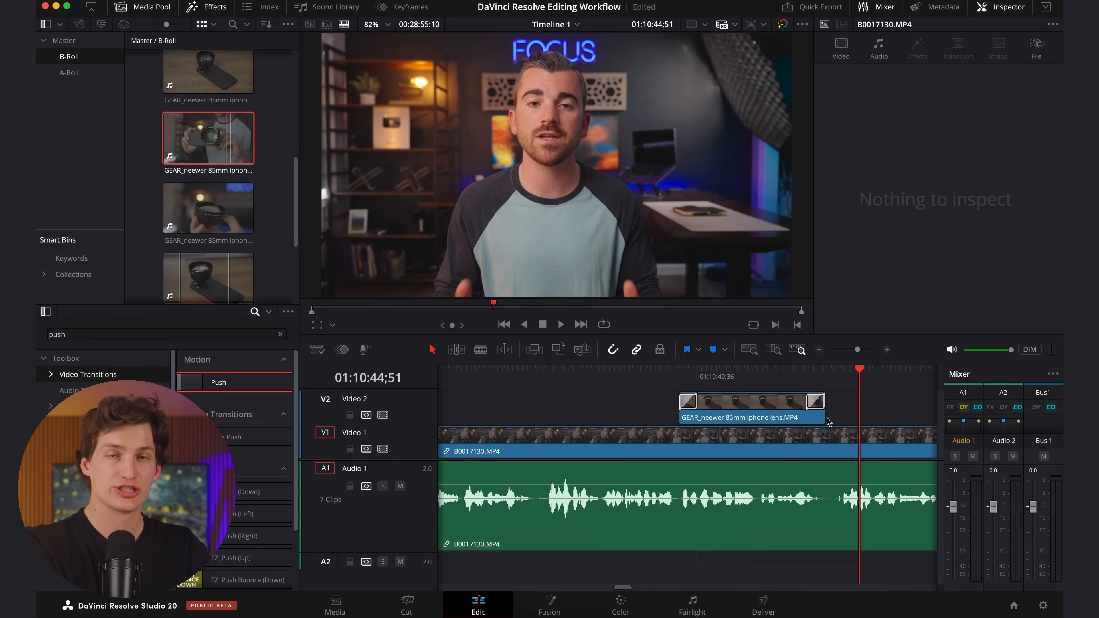
click(807, 406)
key(Delete)
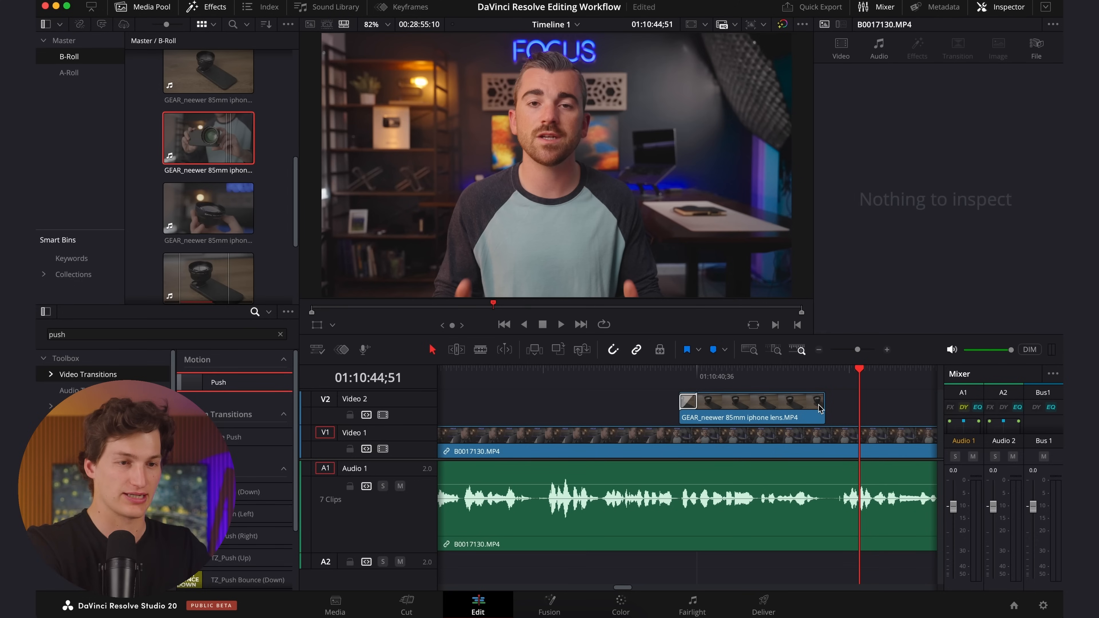
Mark GEAR_neewer 85mm iphone lens 5.MP4 from 10:01:27;34 to 10:01:30;29 and place that section on Video 2 directly after the first lens clip.
click(194, 218)
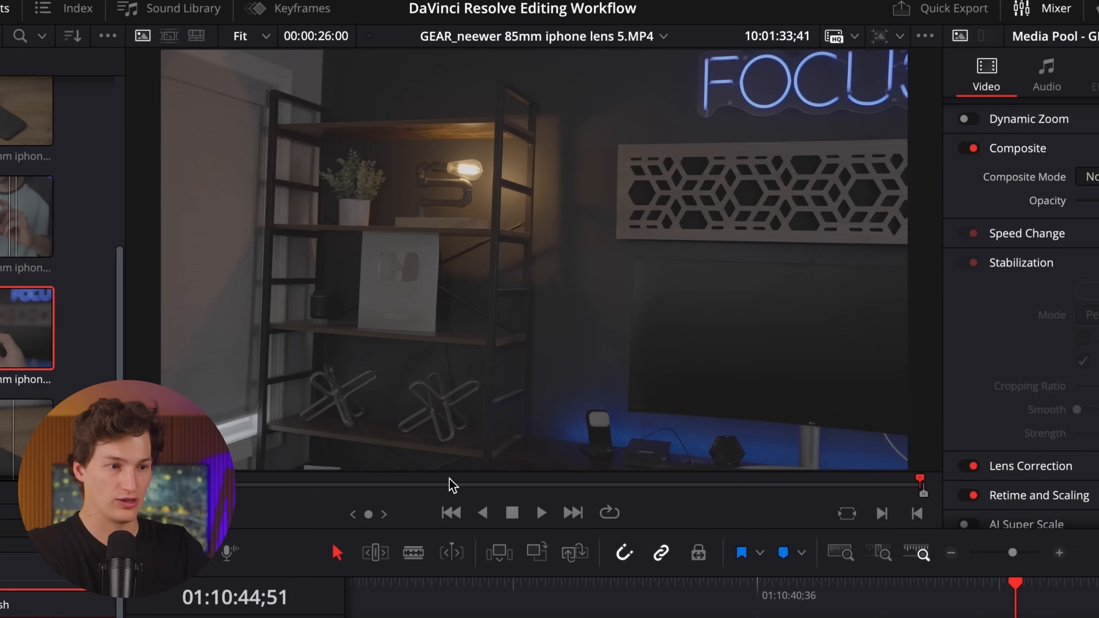
drag(740, 482, 698, 485)
drag(401, 487, 738, 483)
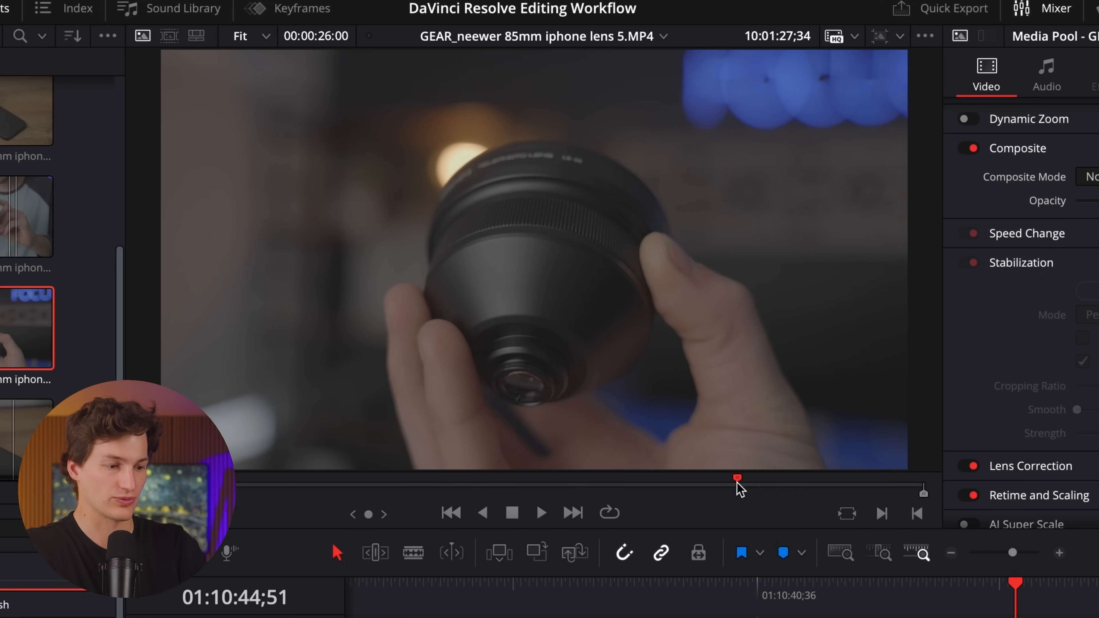
key(i)
key(space)
key(space)
key(o)
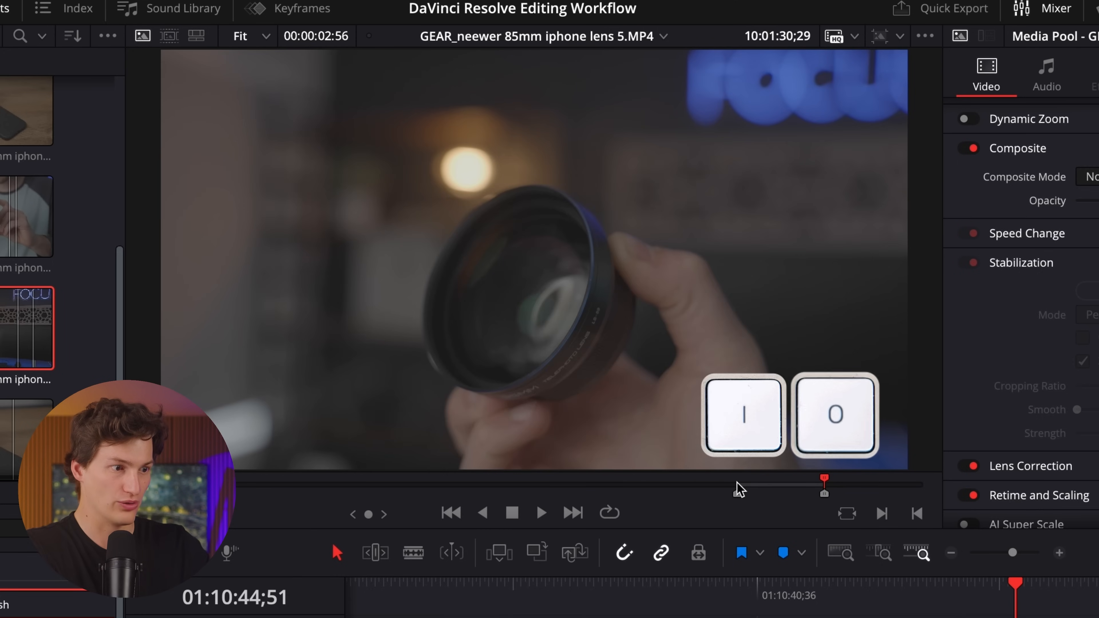
drag(678, 350, 765, 289)
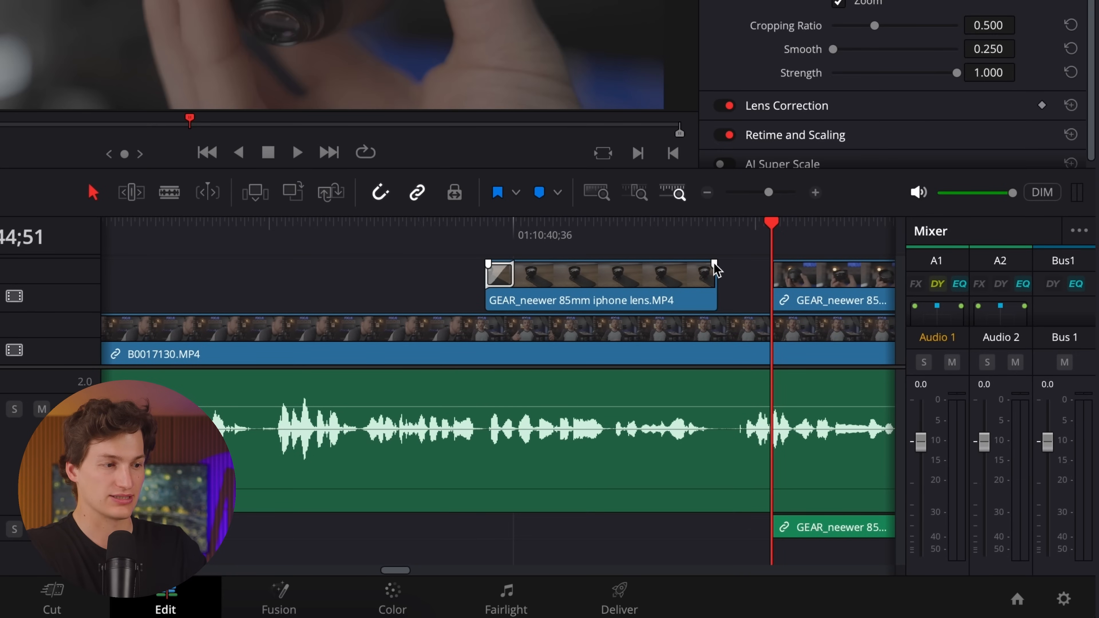
drag(822, 282, 773, 285)
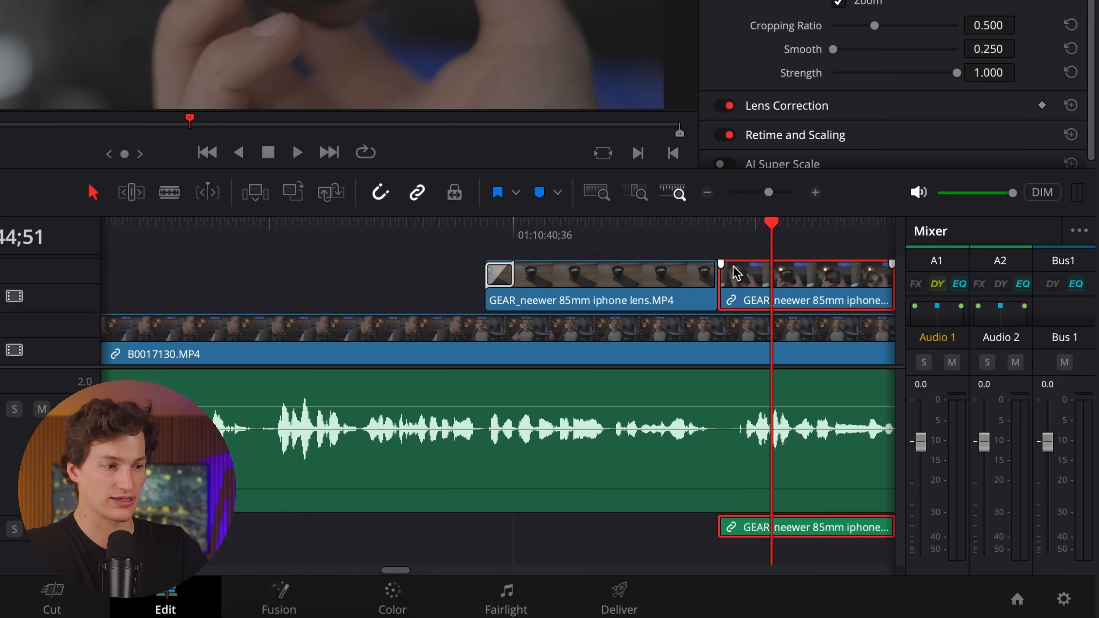
Copy the customised Push transition onto the cut between the two lens clips on Video 2 and play it back.
click(512, 275)
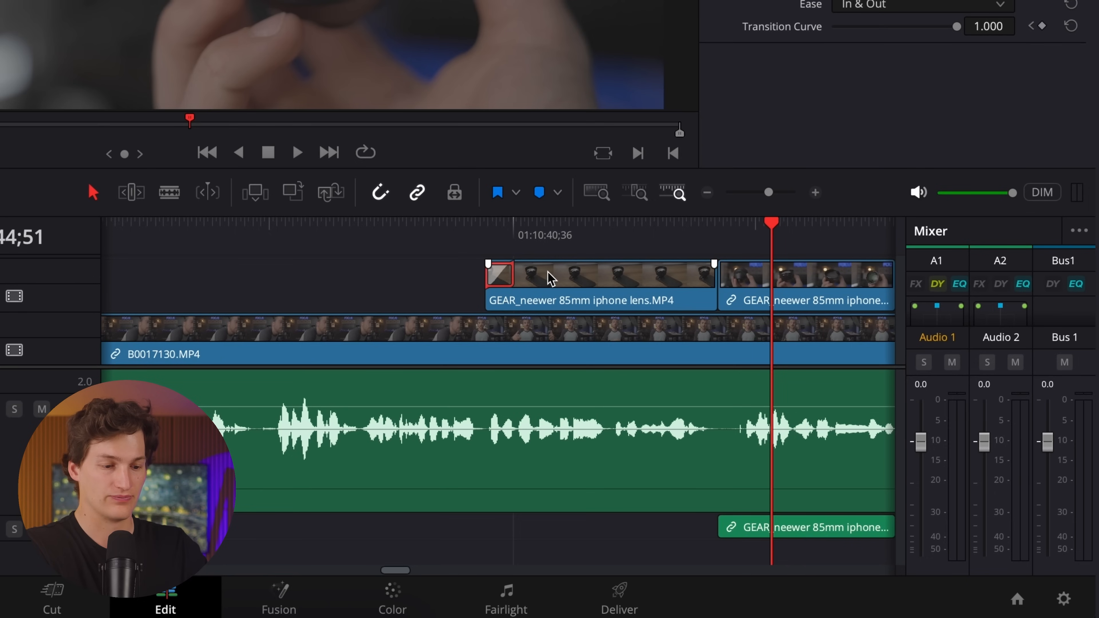
key(super+c)
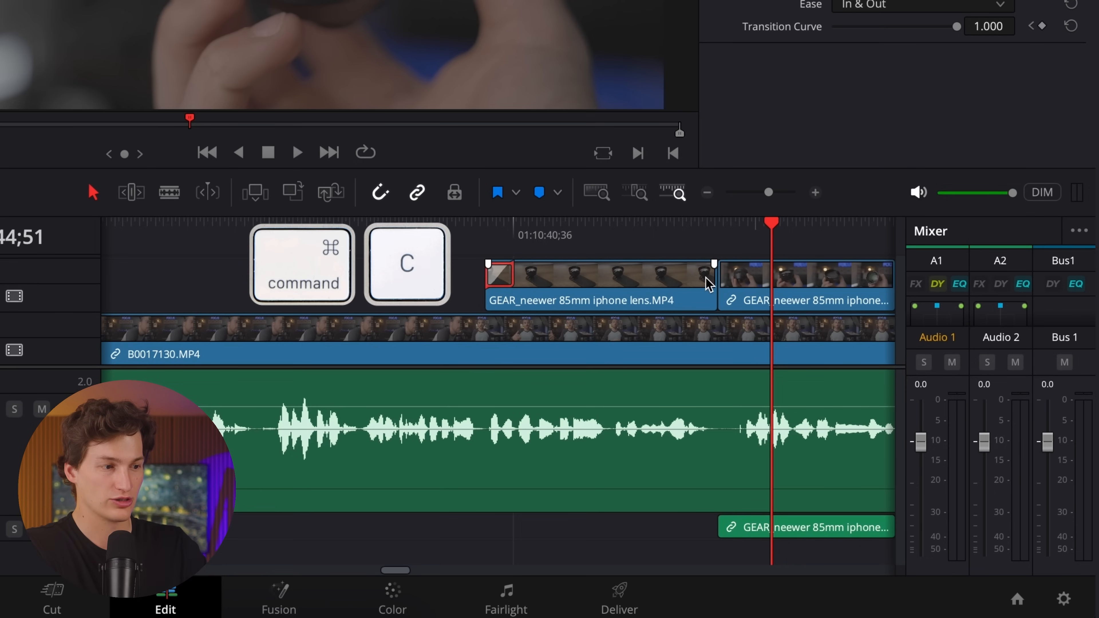
click(715, 287)
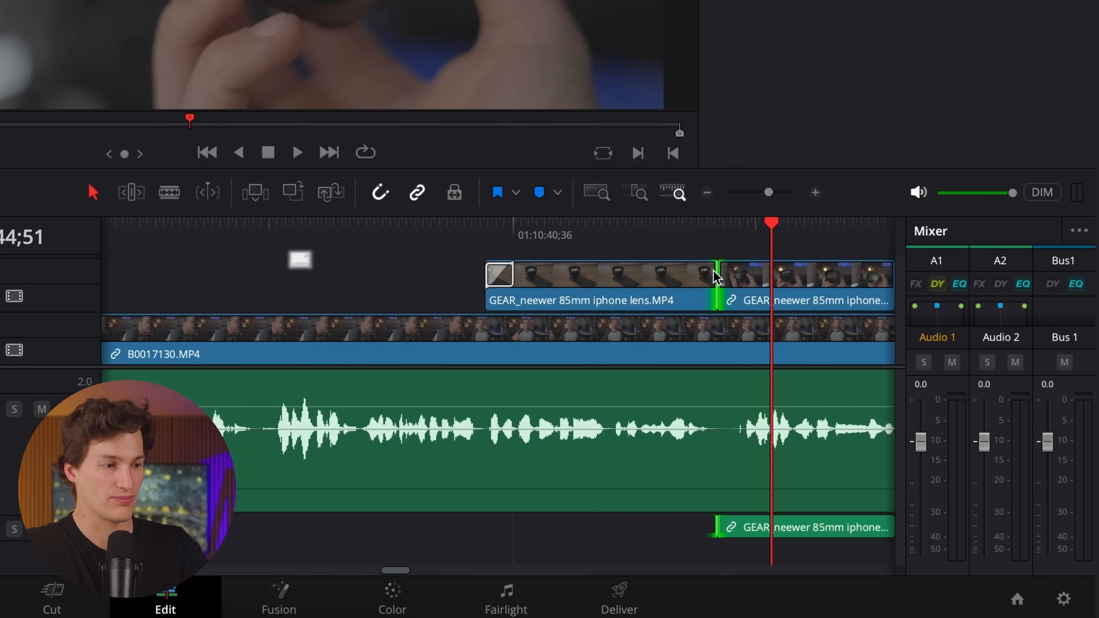
key(super+v)
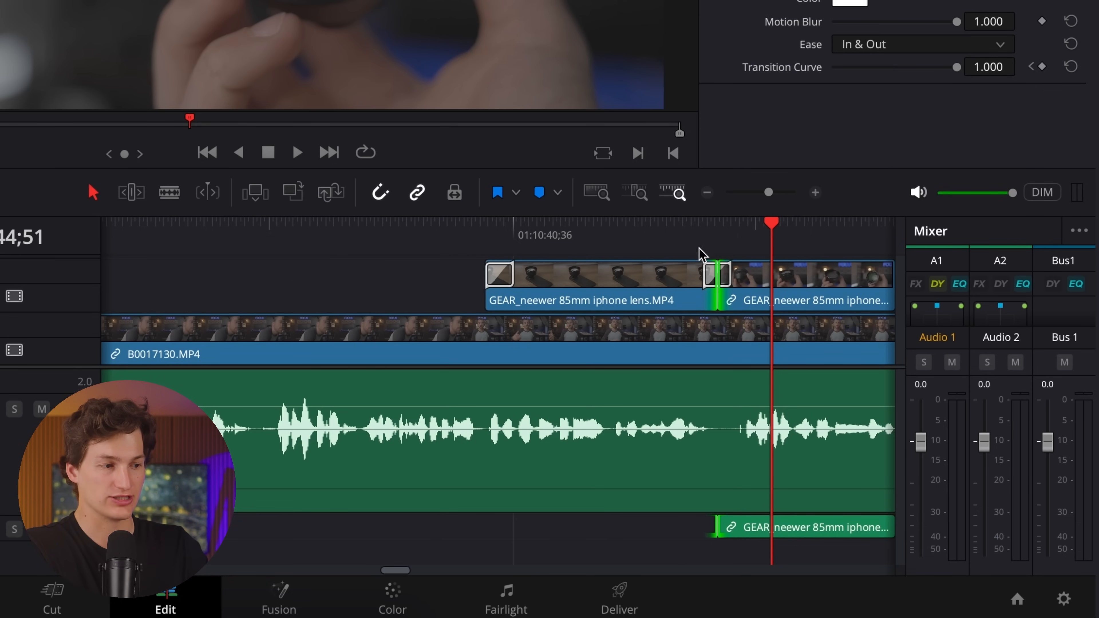
click(694, 231)
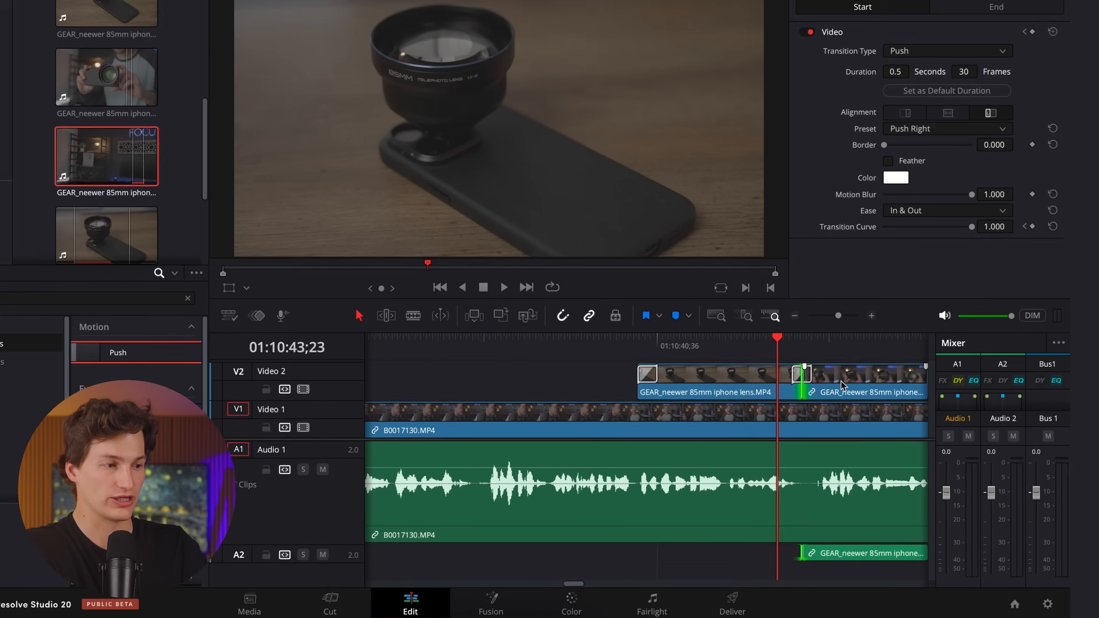
key(space)
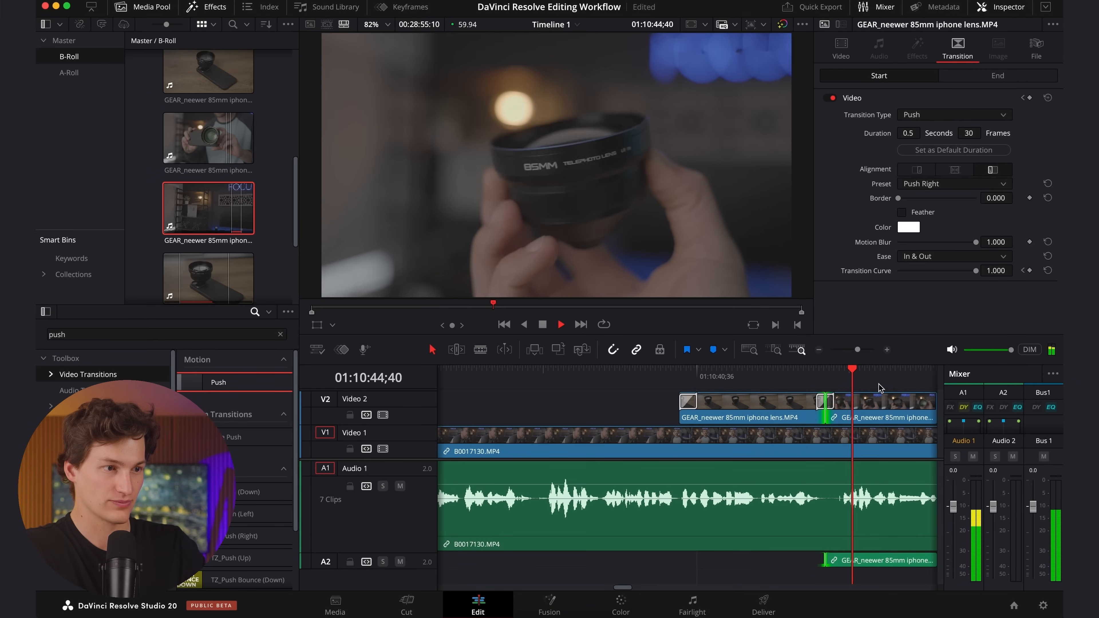
key(space)
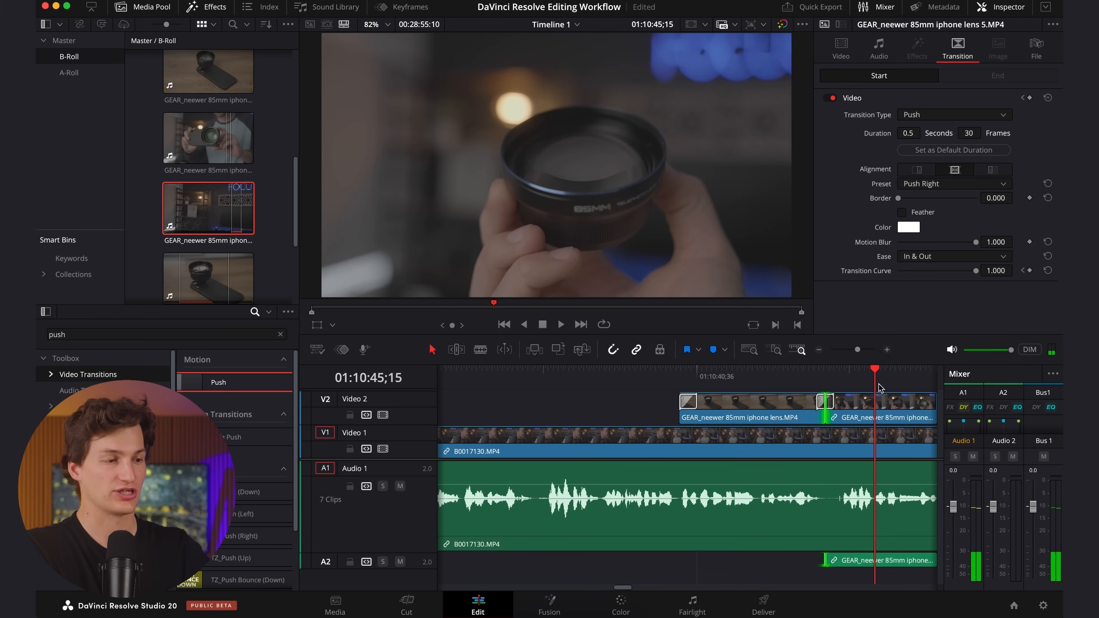
click(785, 401)
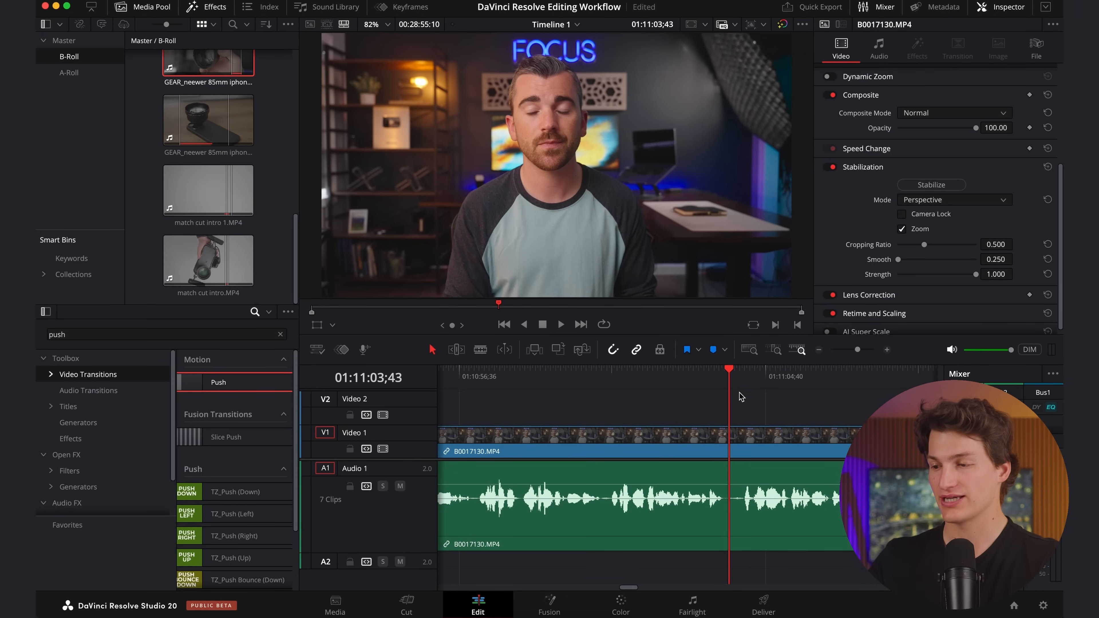
Add a plain Text title on Video 2 above the B0017130.MP4 clip, starting at 01:11:03;49, and select it.
scroll(742, 402, right, 5)
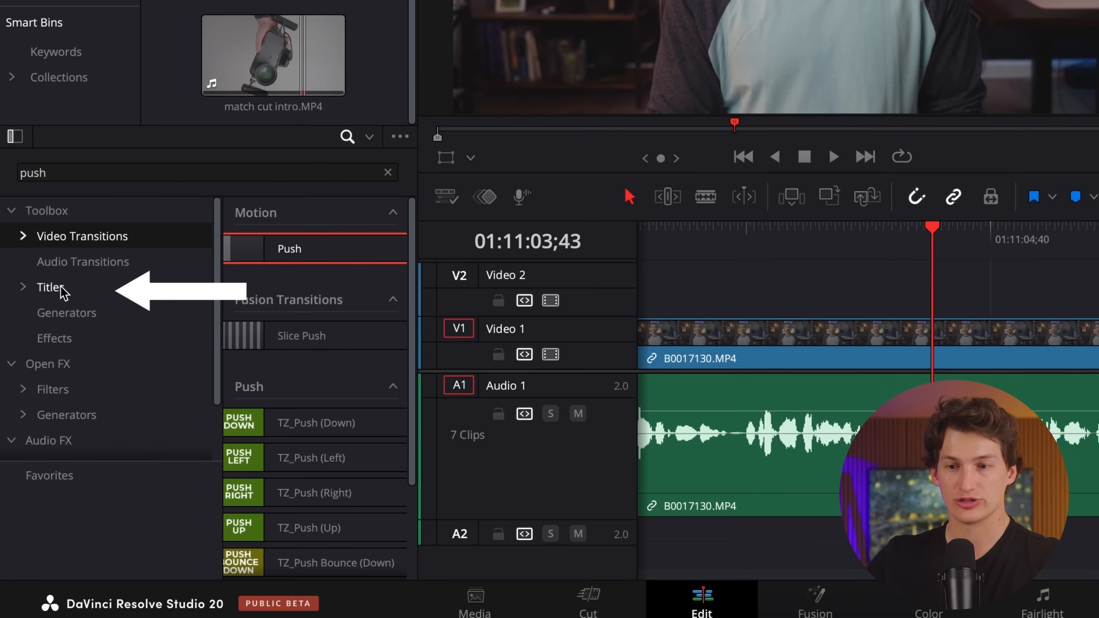
click(63, 292)
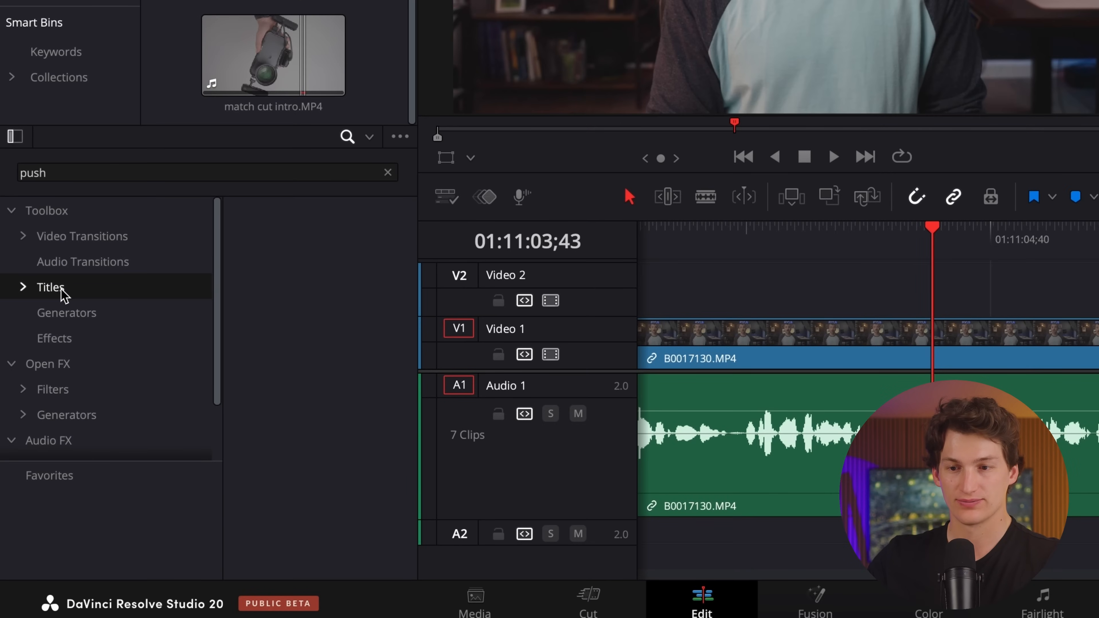
scroll(282, 389, down, 1)
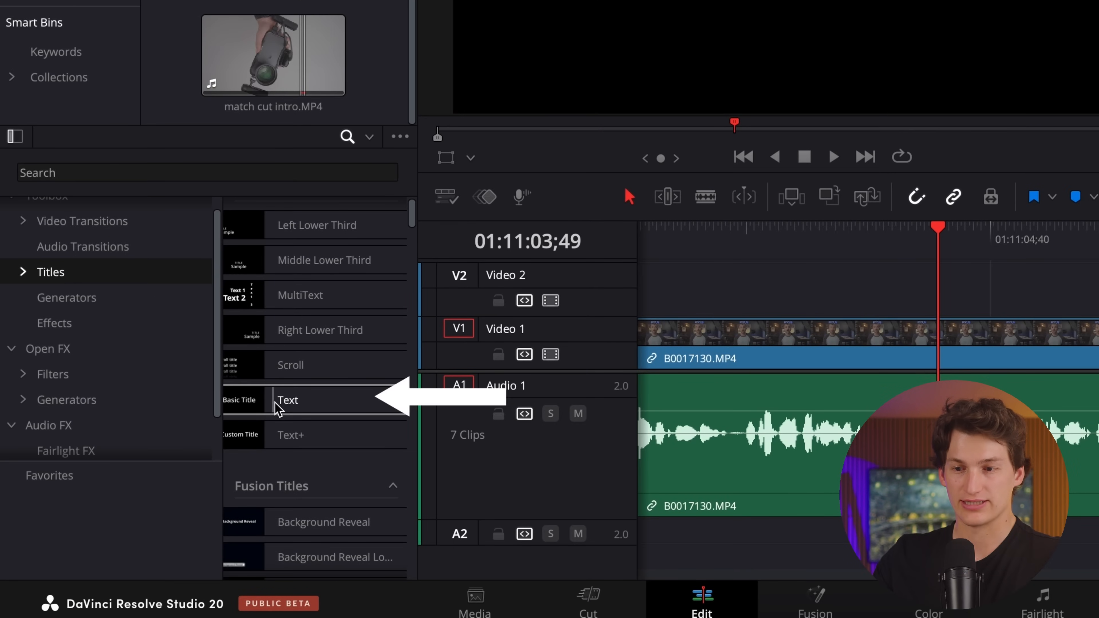
drag(287, 400, 969, 296)
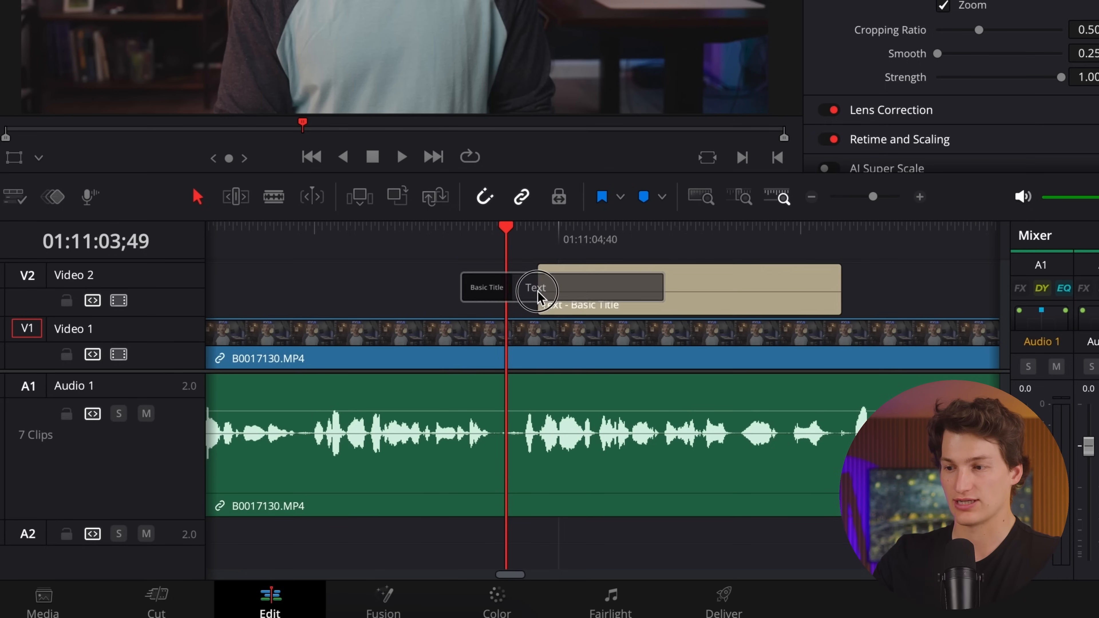
drag(538, 295, 510, 290)
click(565, 291)
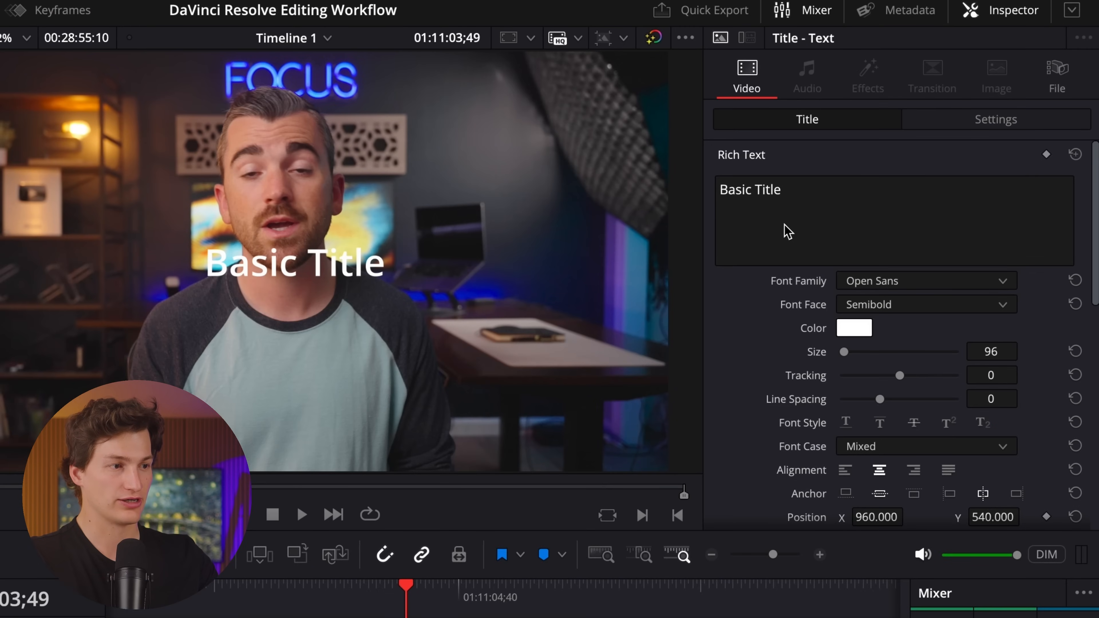
Replace the new title's text with "BRAND #1".
triple_click(775, 198)
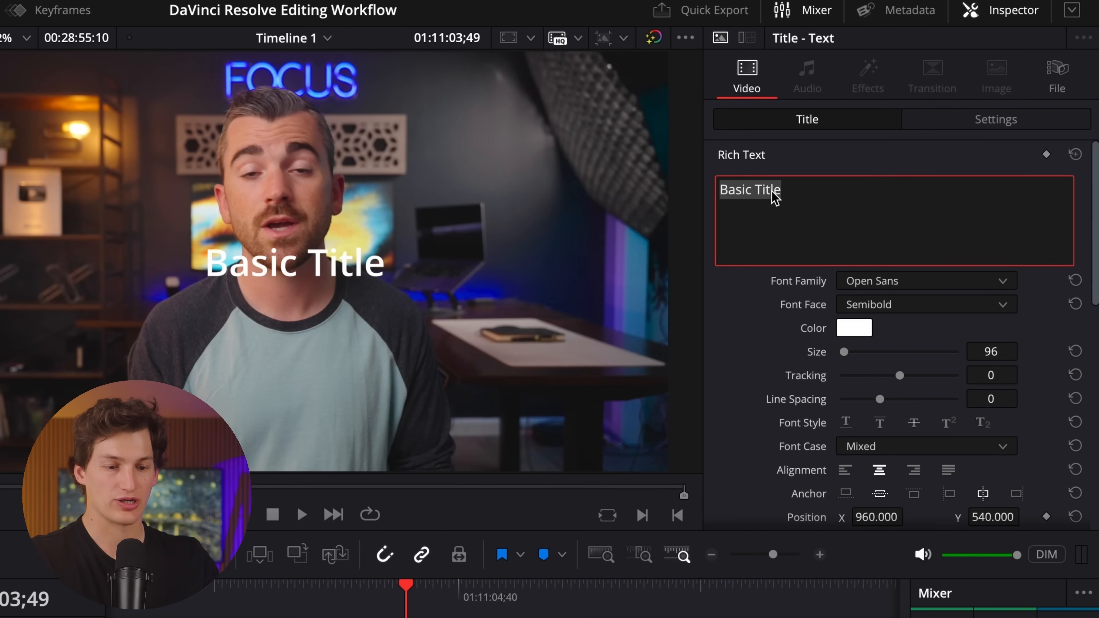
text(BRAND)
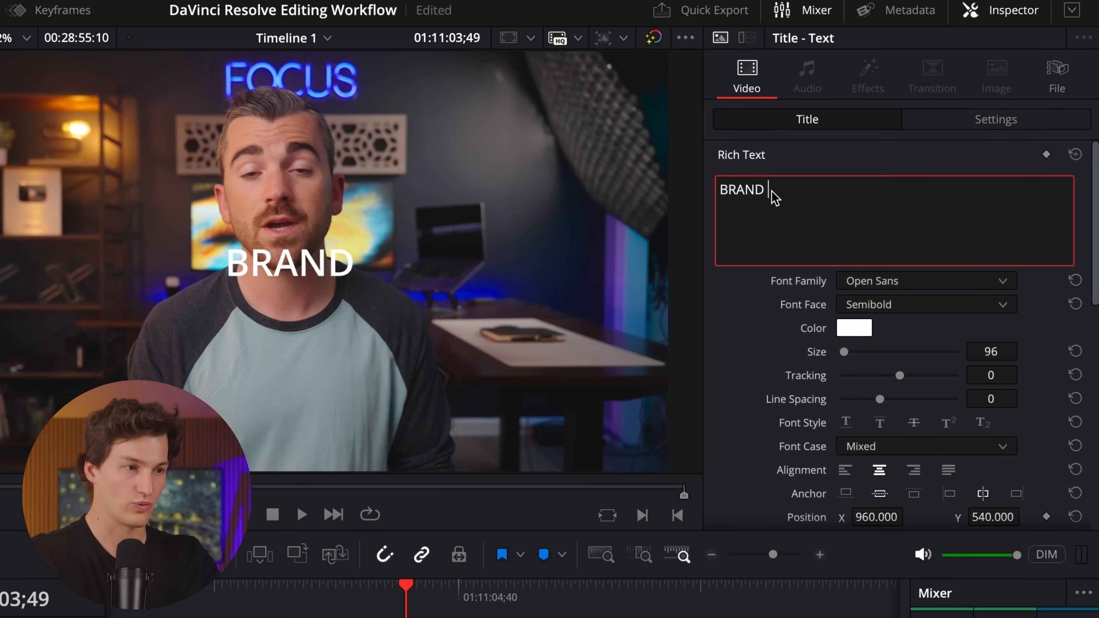
text( #1)
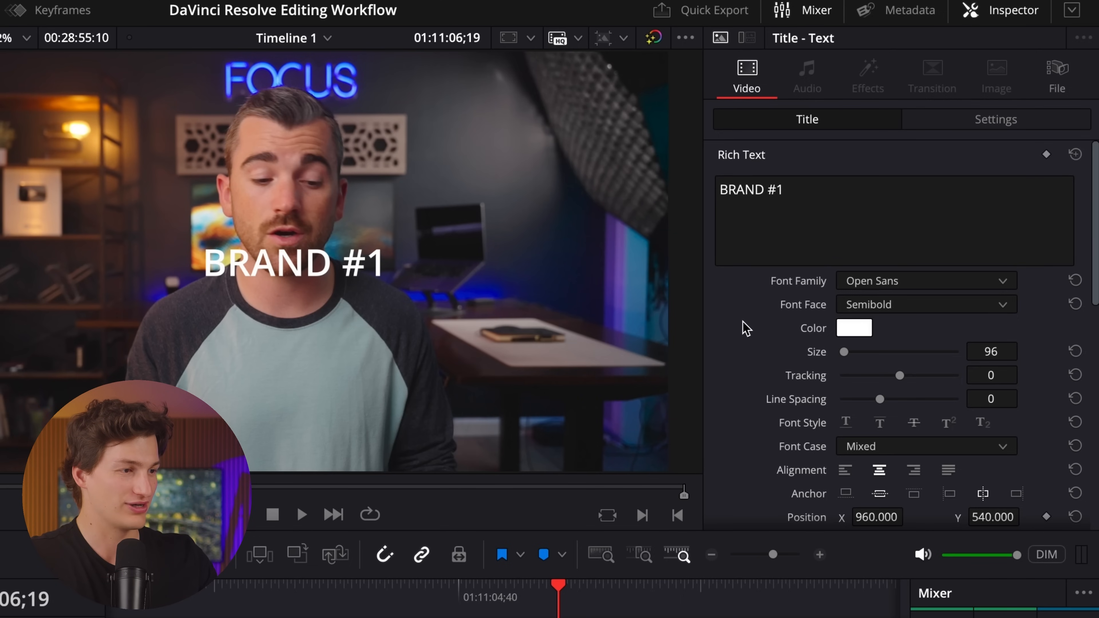
Change the BRAND #1 title's font family to Anton.
scroll(745, 327, down, 10)
scroll(743, 328, up, 10)
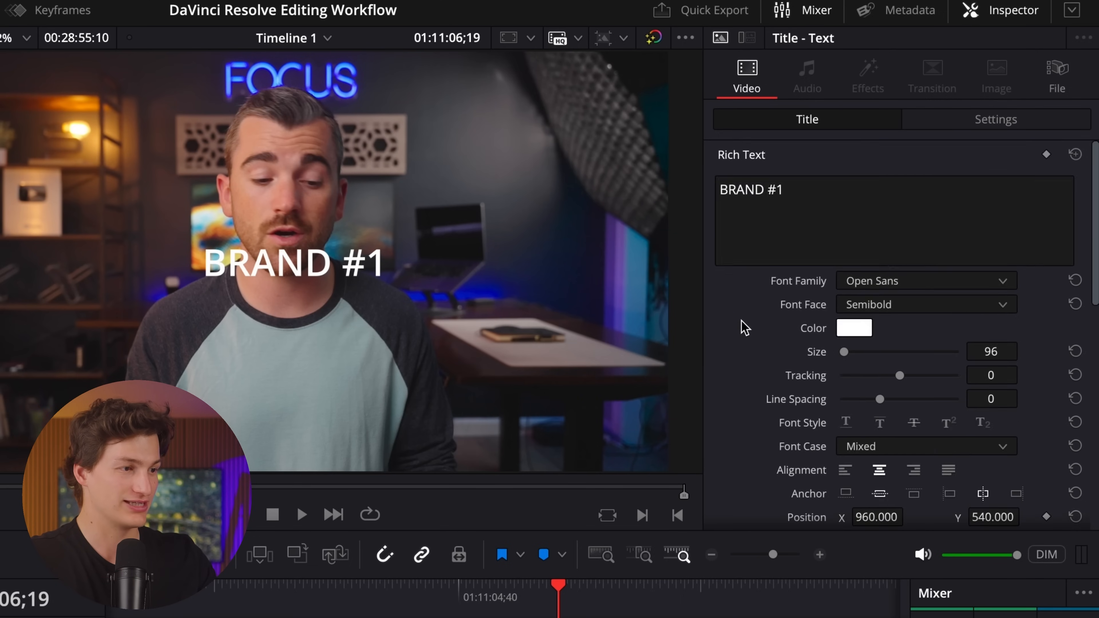
click(903, 284)
scroll(906, 335, up, 12)
scroll(906, 340, up, 20)
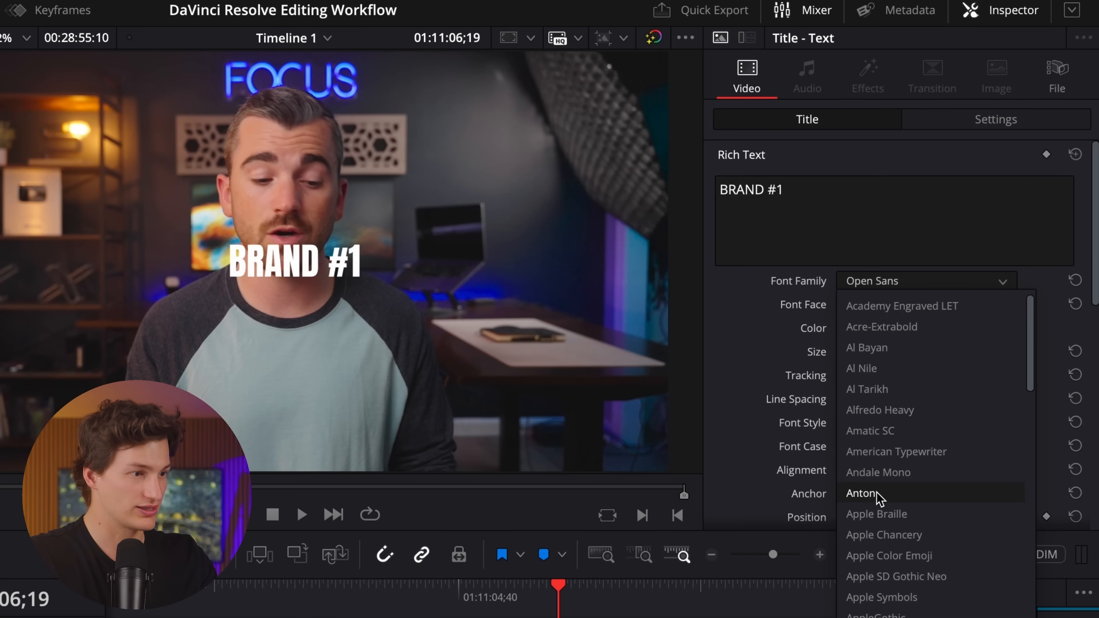
click(894, 495)
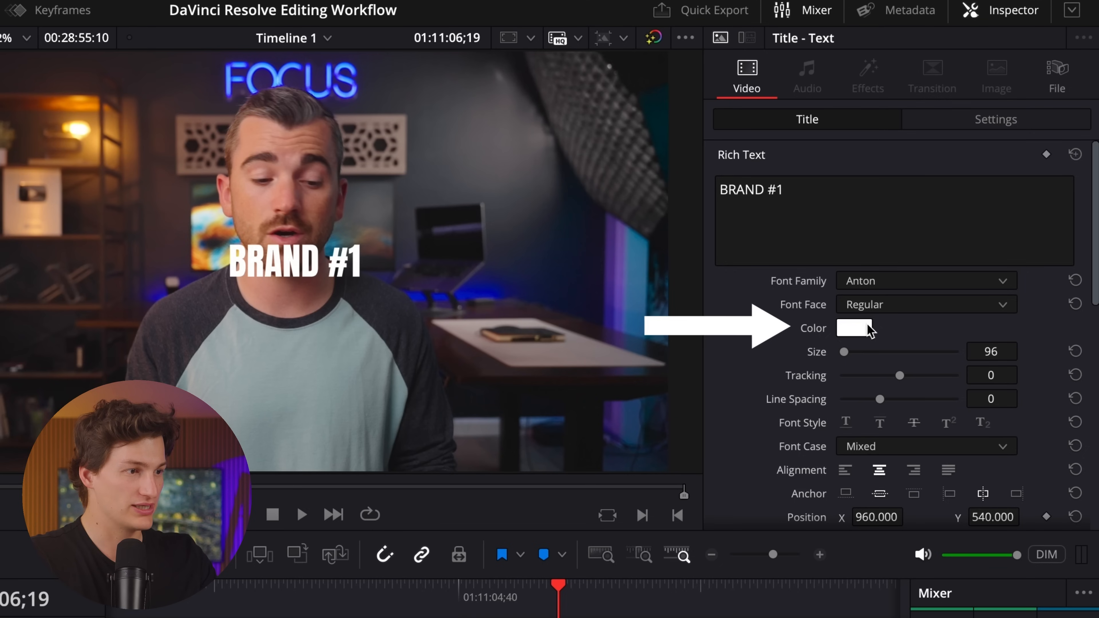
Set the BRAND #1 title's text colour to black and its size to 150.
click(849, 333)
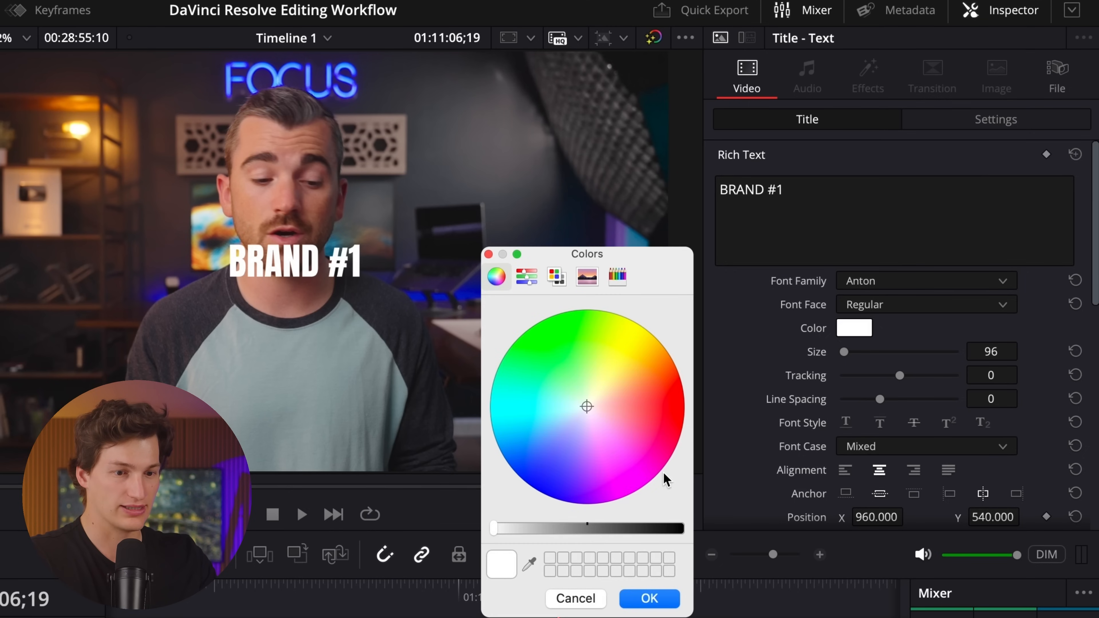
drag(655, 534, 691, 528)
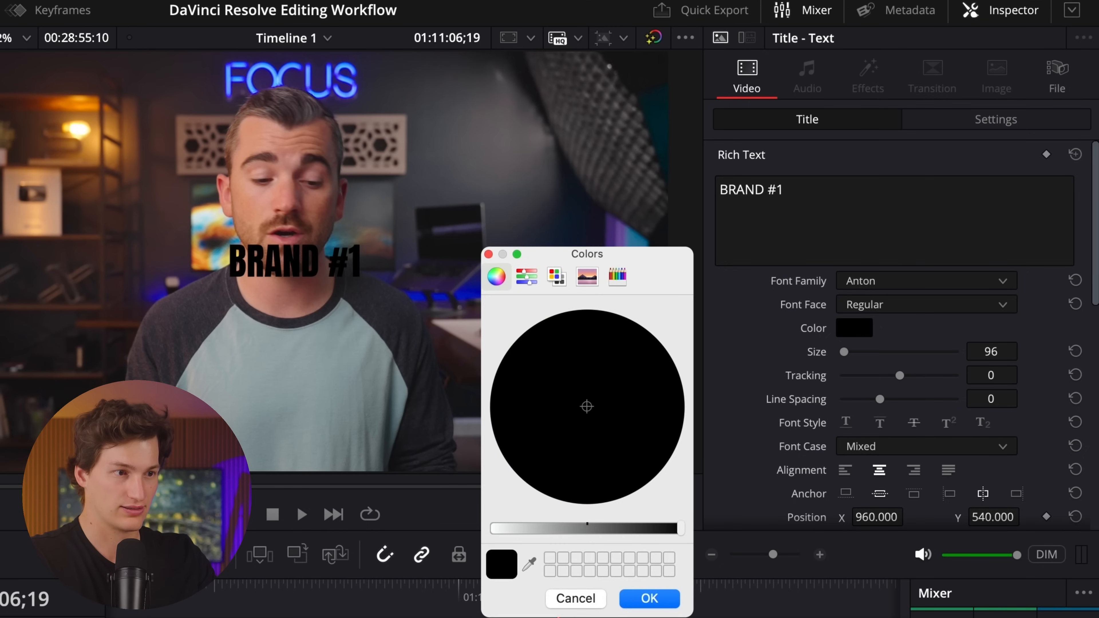
click(649, 598)
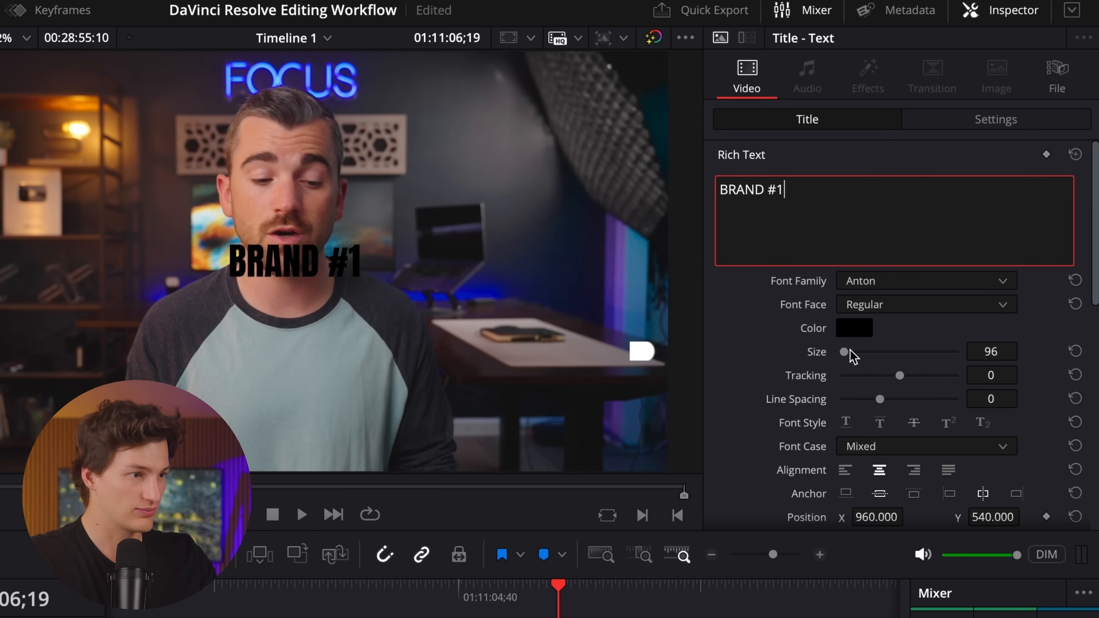
drag(849, 352, 846, 356)
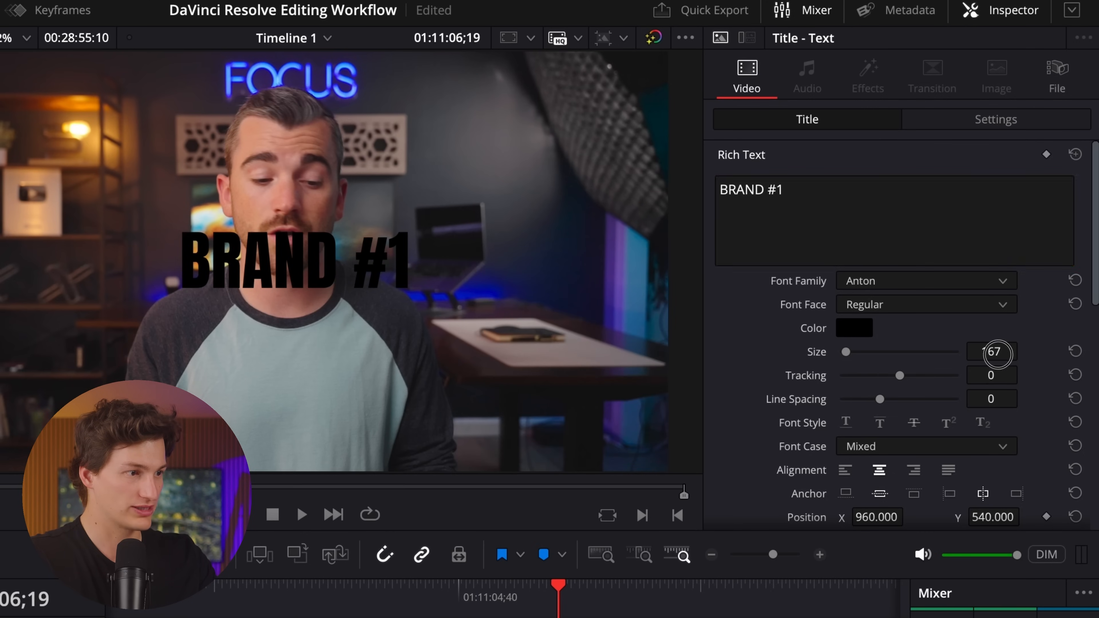
click(997, 354)
text(150)
key(Return)
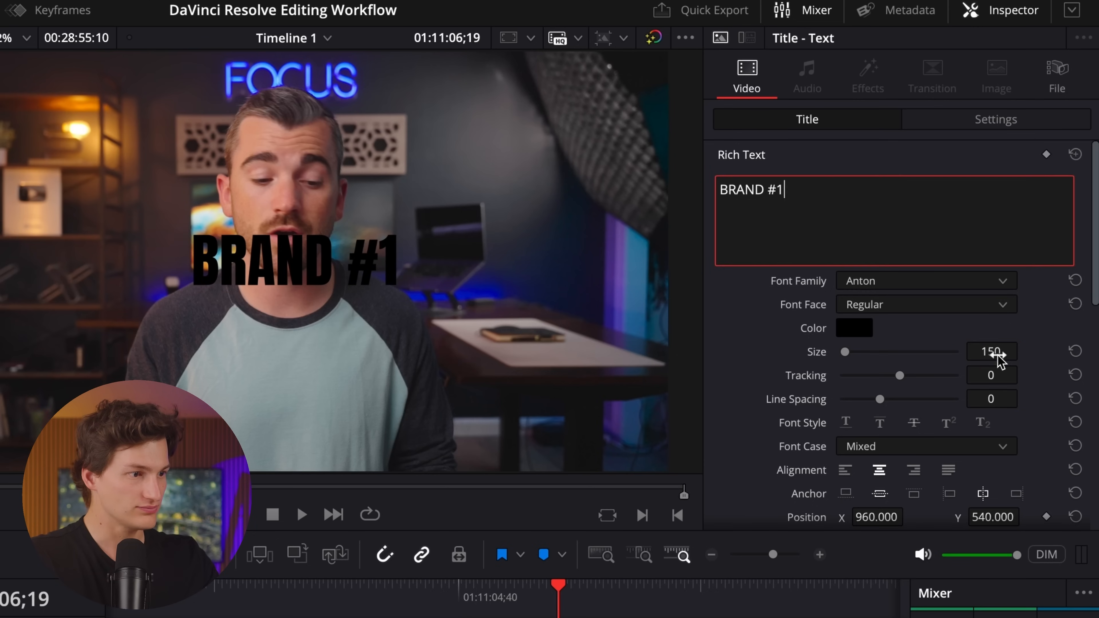
Give the title a white background box with width 0.351, height 0.198 and opacity 100.
scroll(741, 380, down, 10)
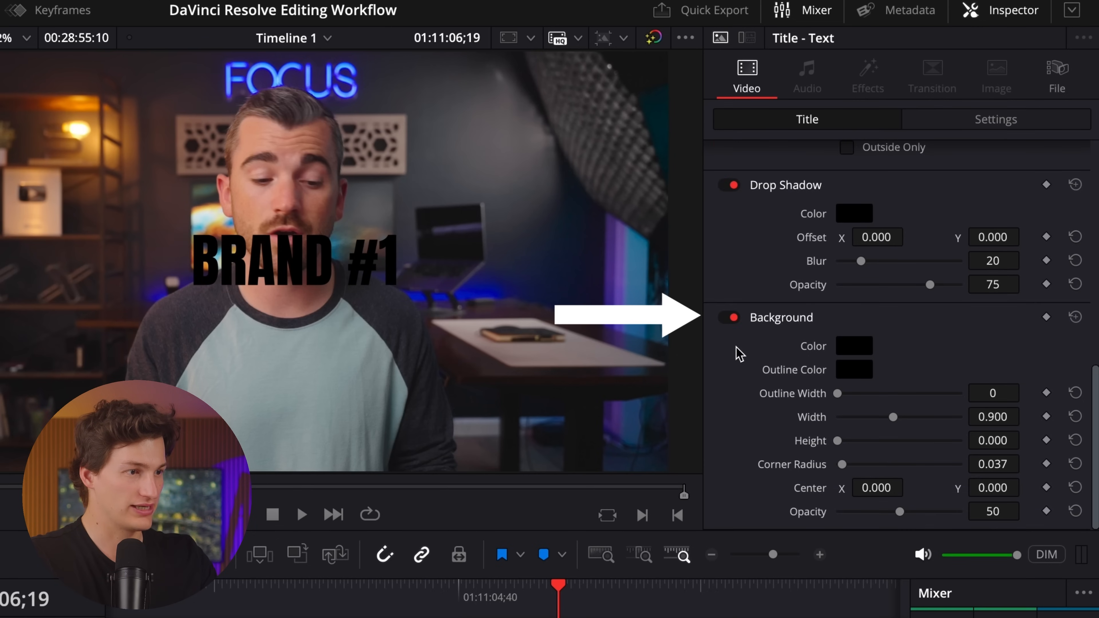
click(853, 347)
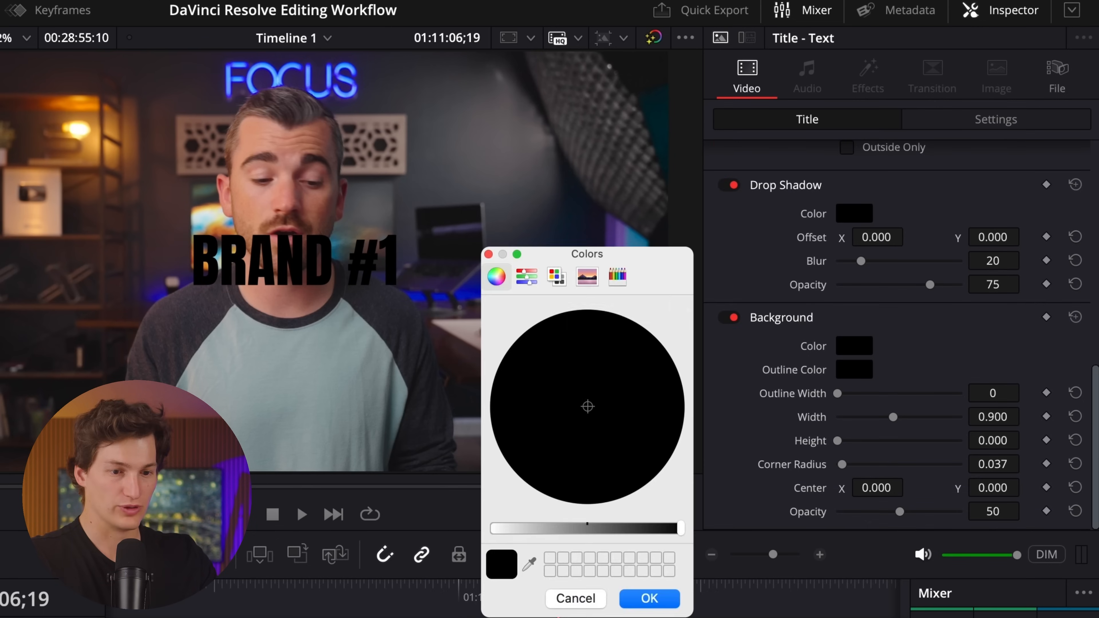
drag(552, 538, 482, 541)
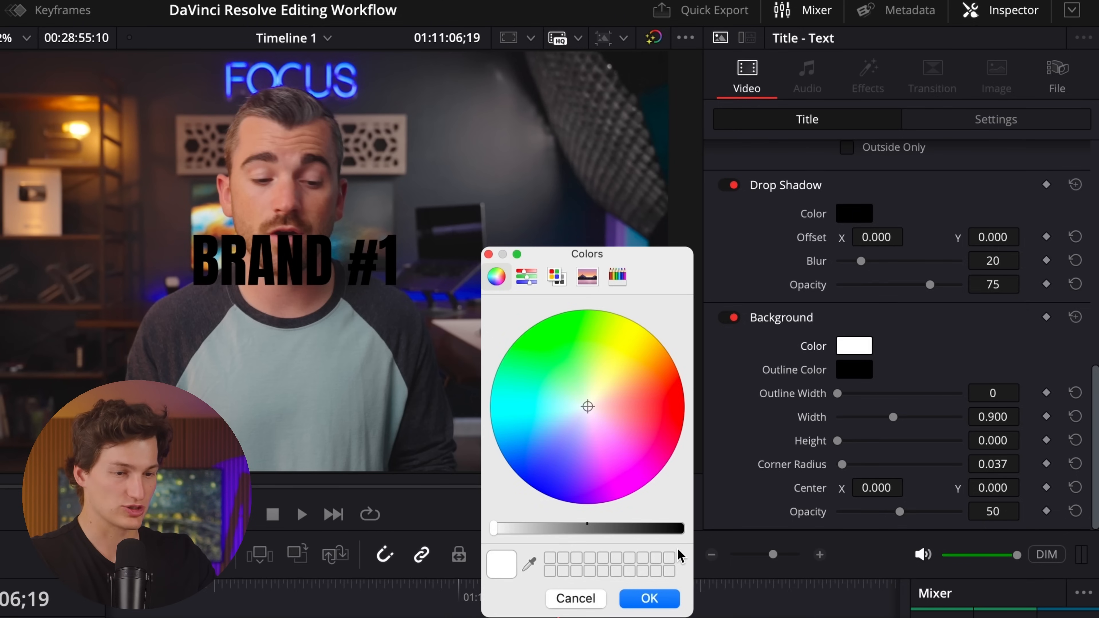
click(650, 596)
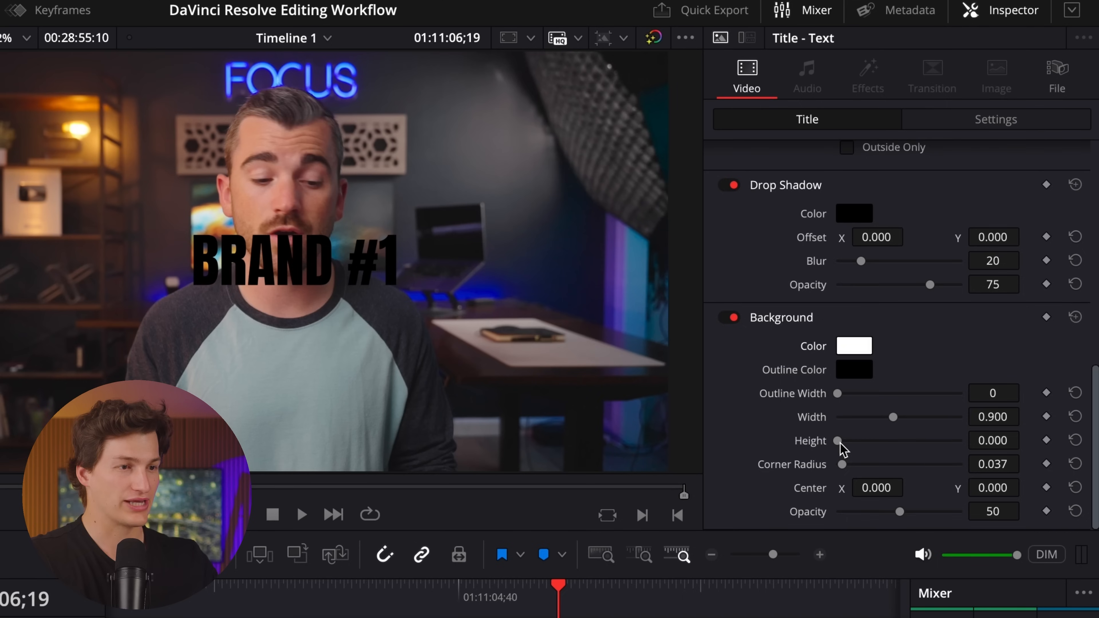
drag(841, 450, 851, 445)
drag(892, 418, 861, 426)
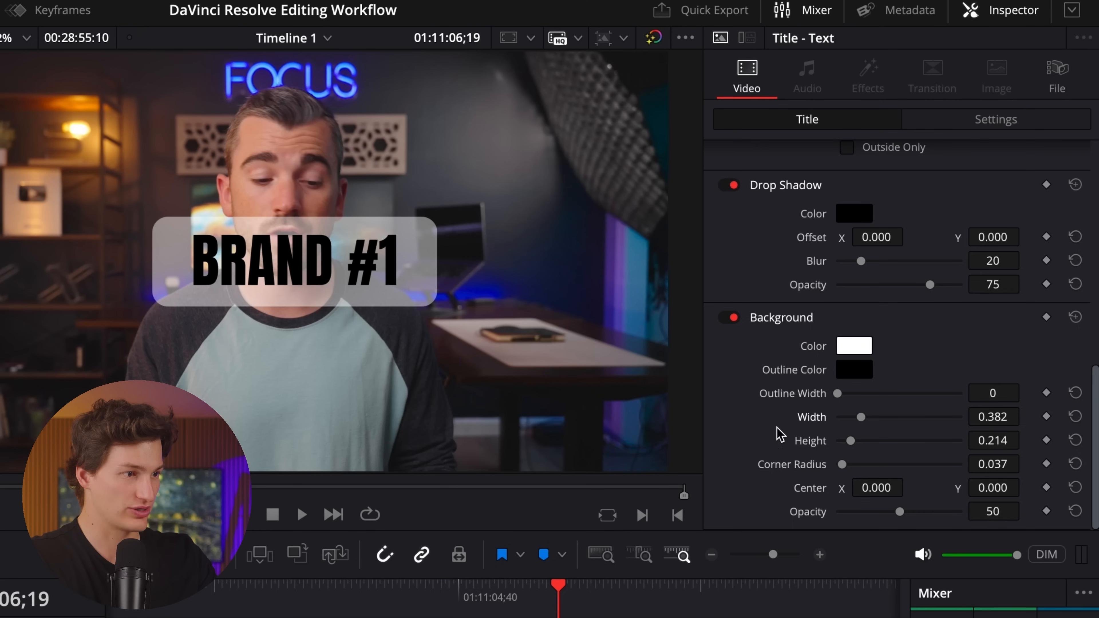
drag(899, 511, 1014, 522)
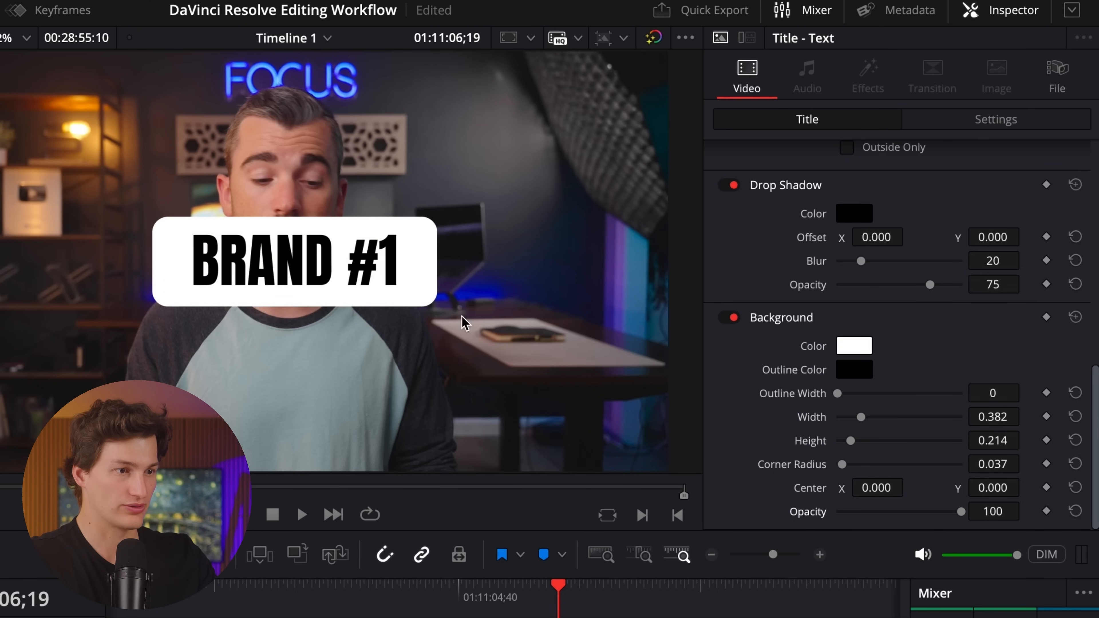
drag(867, 421, 850, 443)
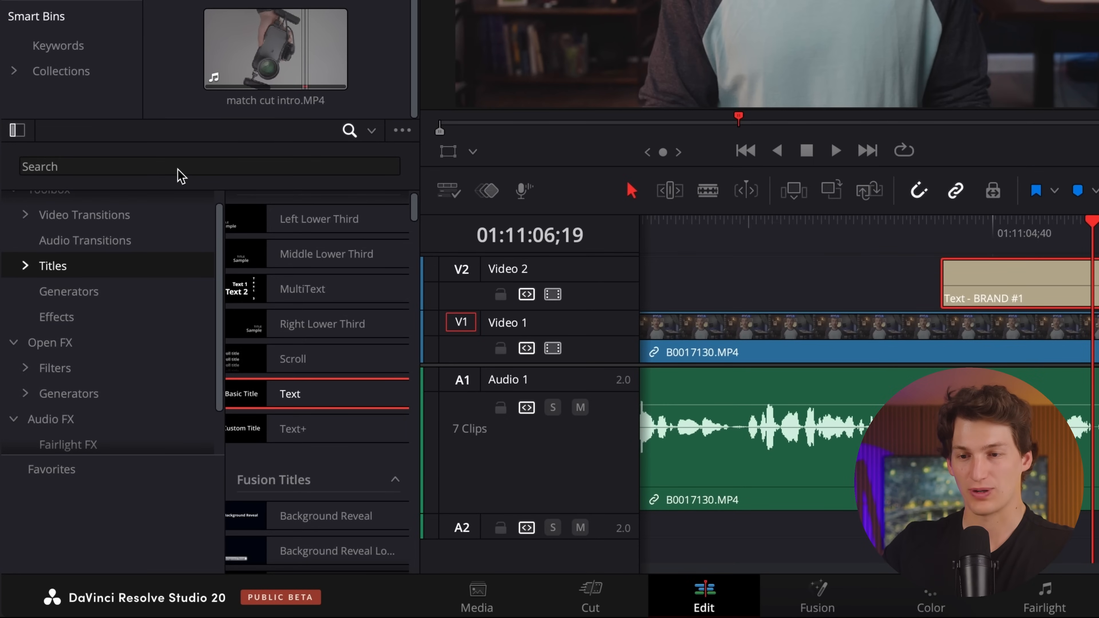
Find the Pop Wobble video transition, apply it to the start of the BRAND #1 title, and play it back.
scroll(86, 219, up, 1)
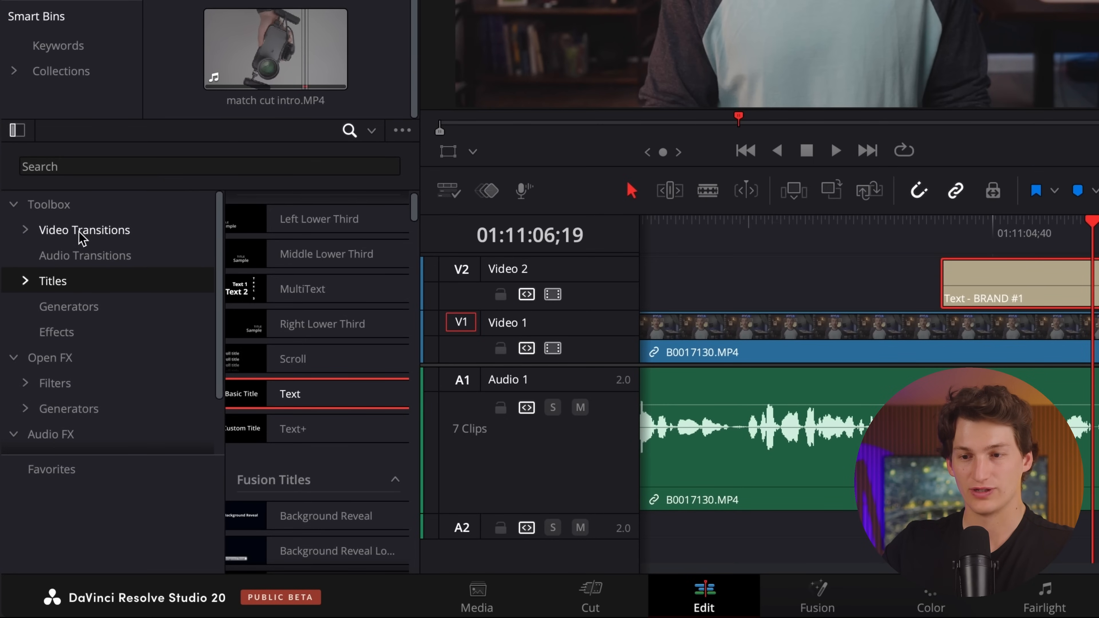
click(82, 234)
click(112, 173)
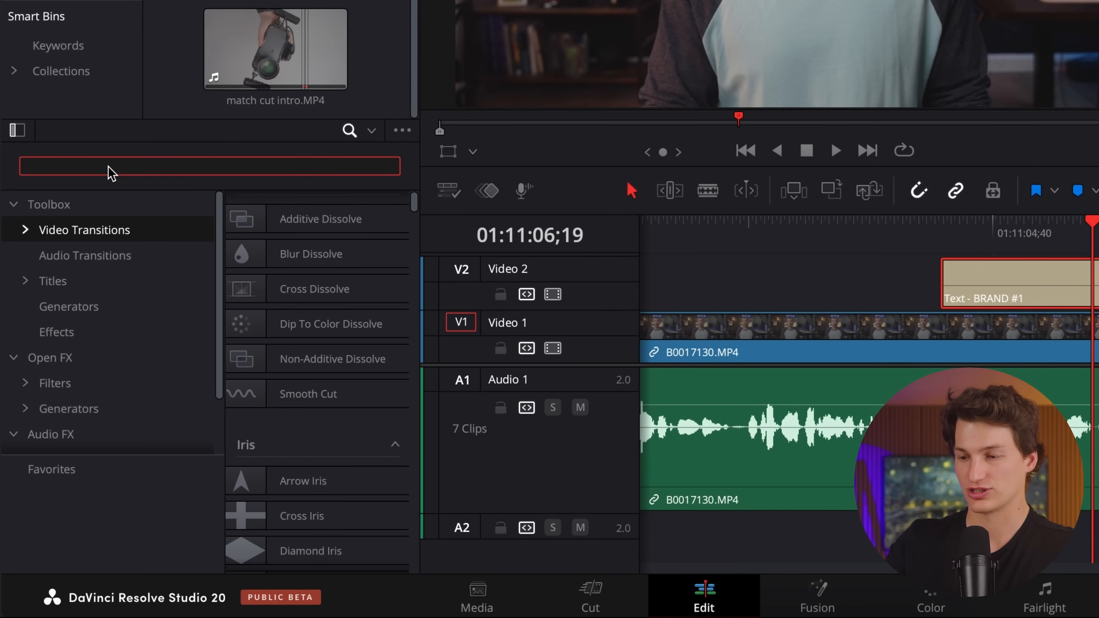
text(POP)
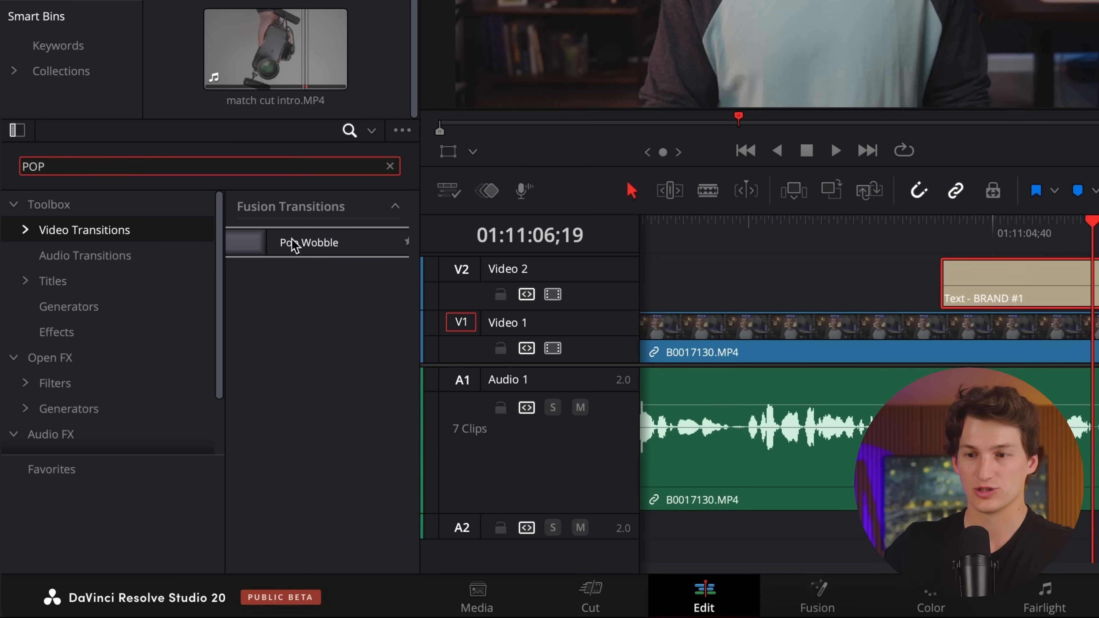
drag(289, 253, 945, 287)
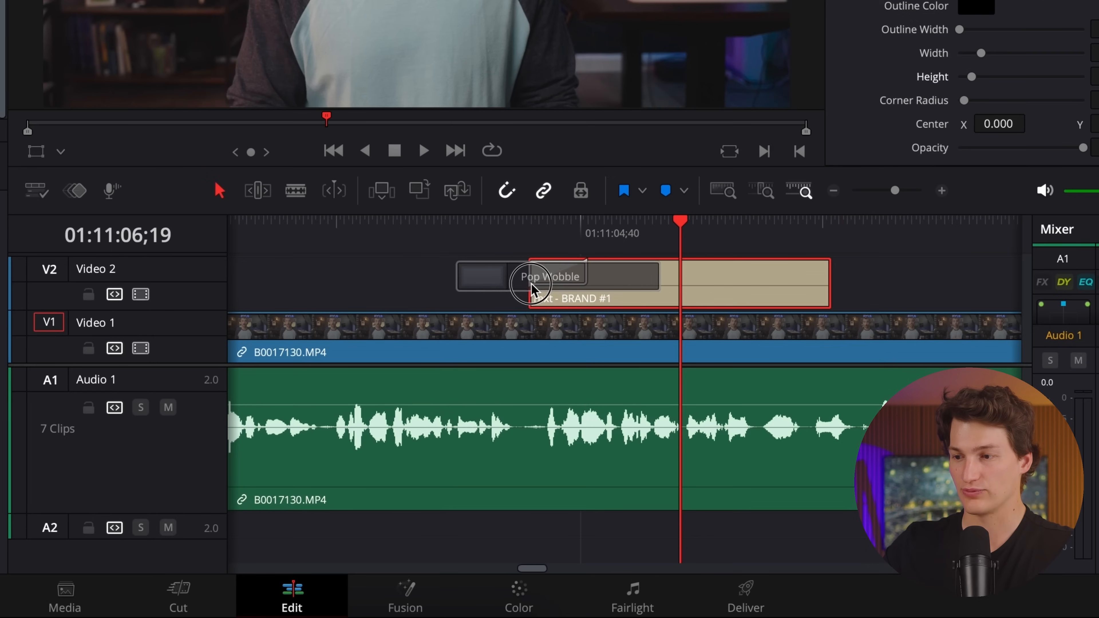
drag(533, 288, 525, 286)
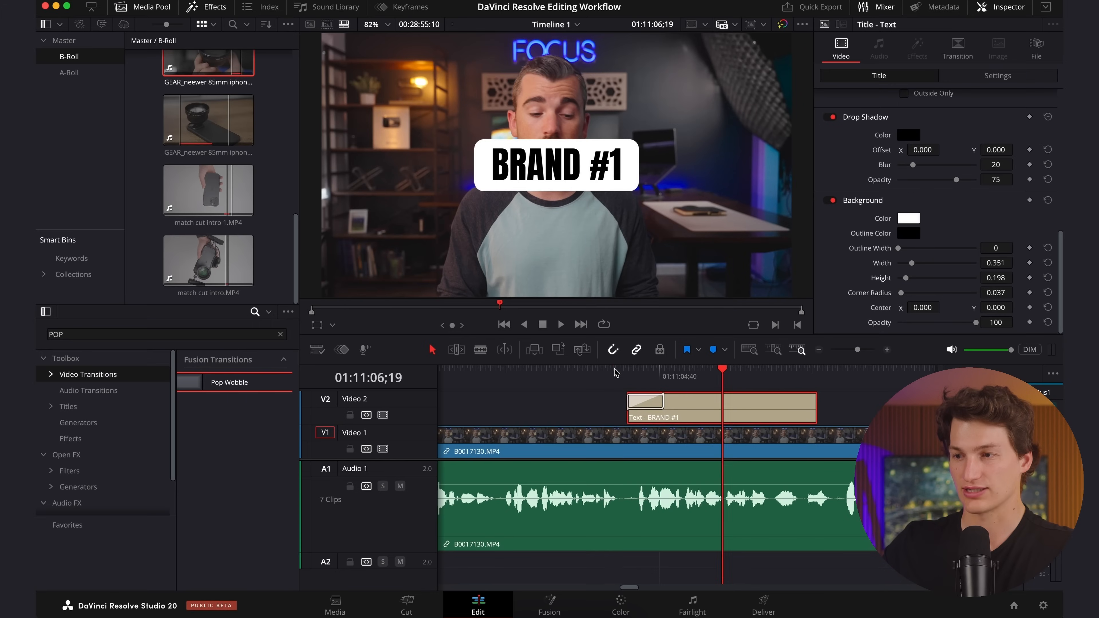
click(510, 225)
key(space)
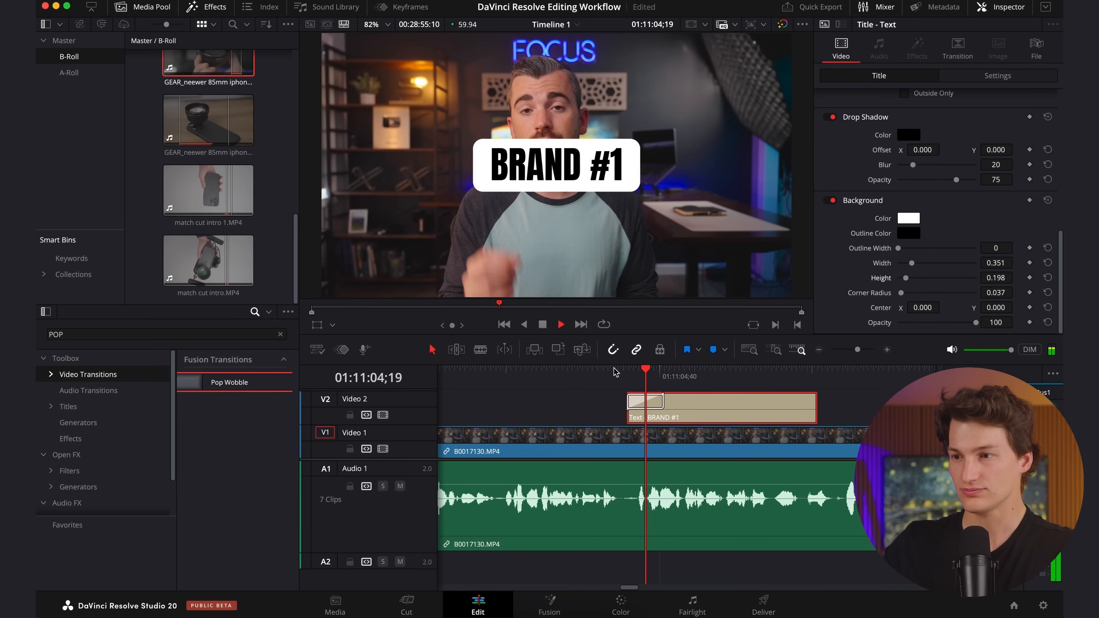
Duplicate the BRAND #1 title with its transition onto the two video tracks directly above it.
click(653, 401)
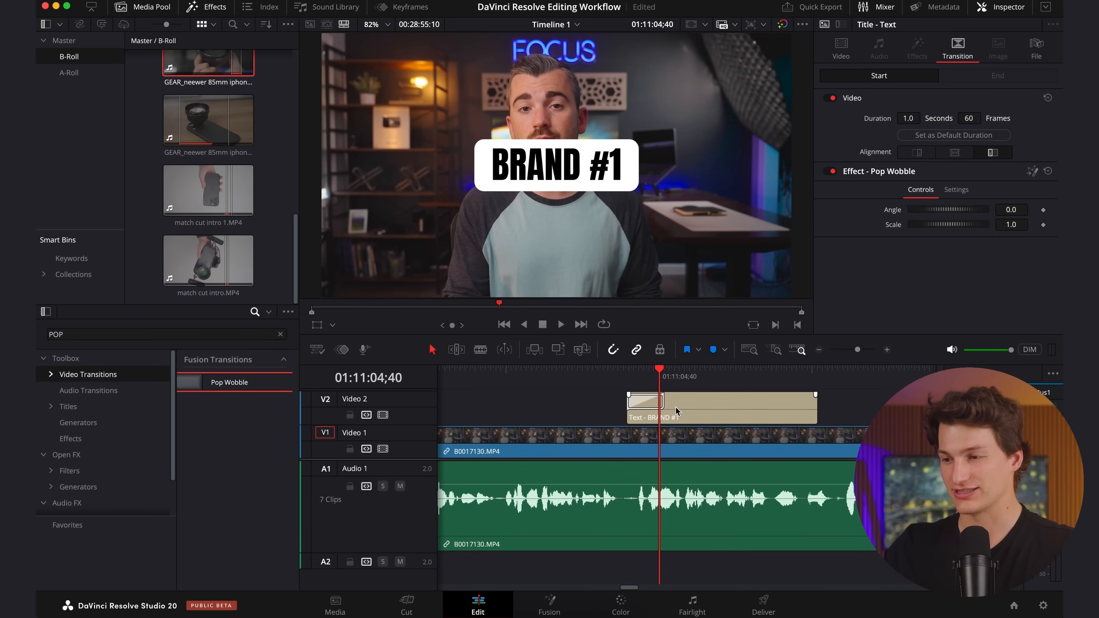
click(683, 405)
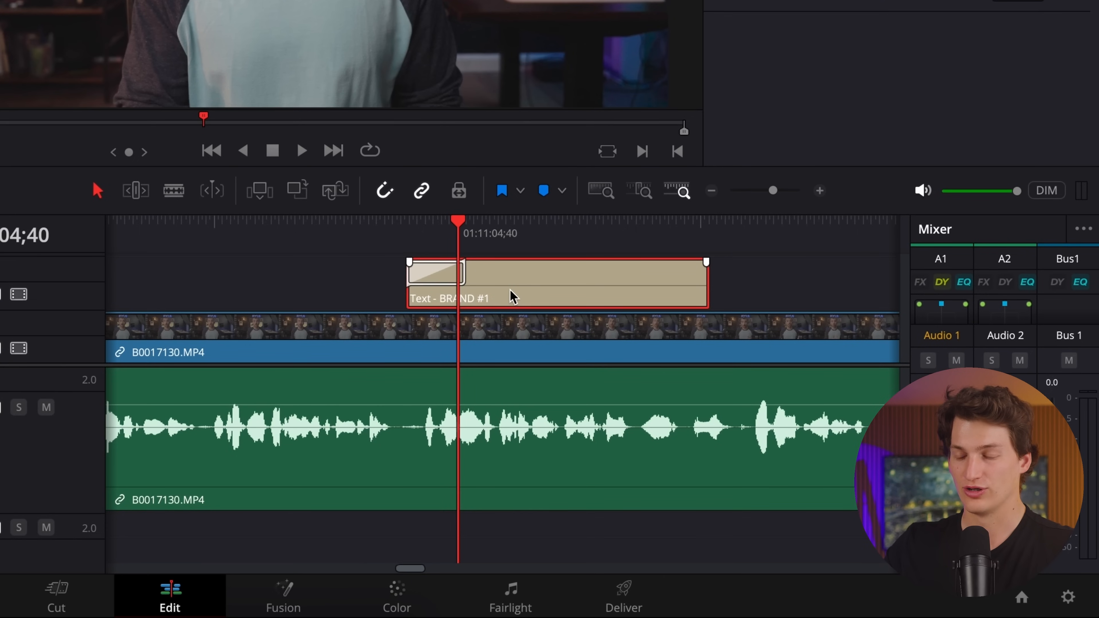
alt+click(509, 277)
drag(509, 278, 510, 257)
scroll(527, 303, up, 1)
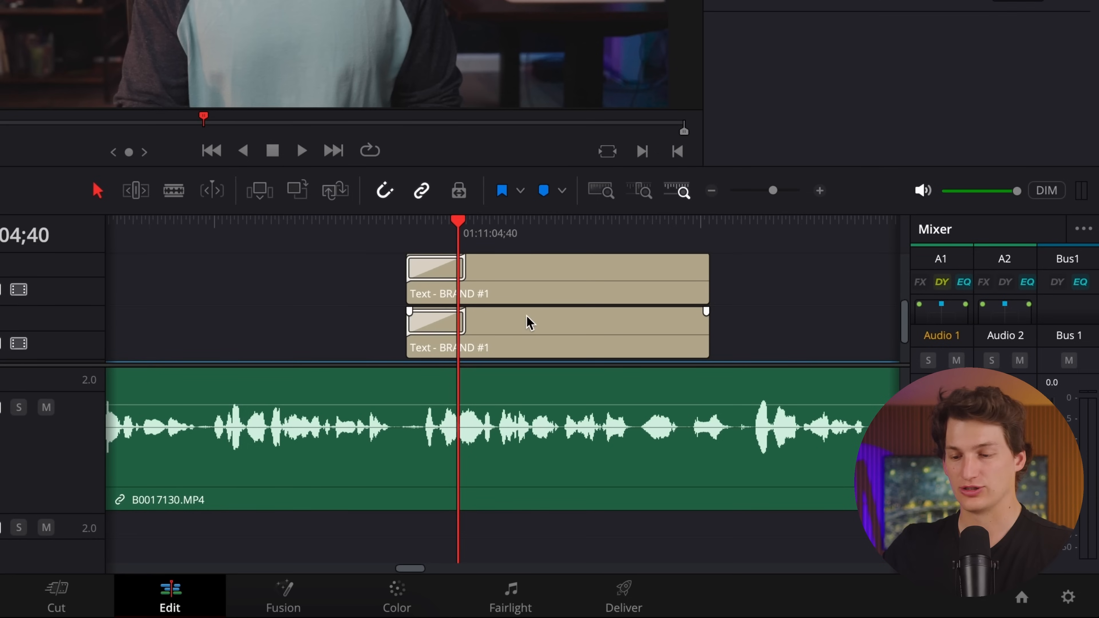
click(512, 273)
mouse_move(509, 272)
mouse_down()
mouse_move(508, 252)
mouse_move(513, 286)
mouse_up()
scroll(518, 313, down, 3)
scroll(519, 301, up, 1)
scroll(521, 309, up, 1)
click(523, 311)
scroll(518, 311, up, 2)
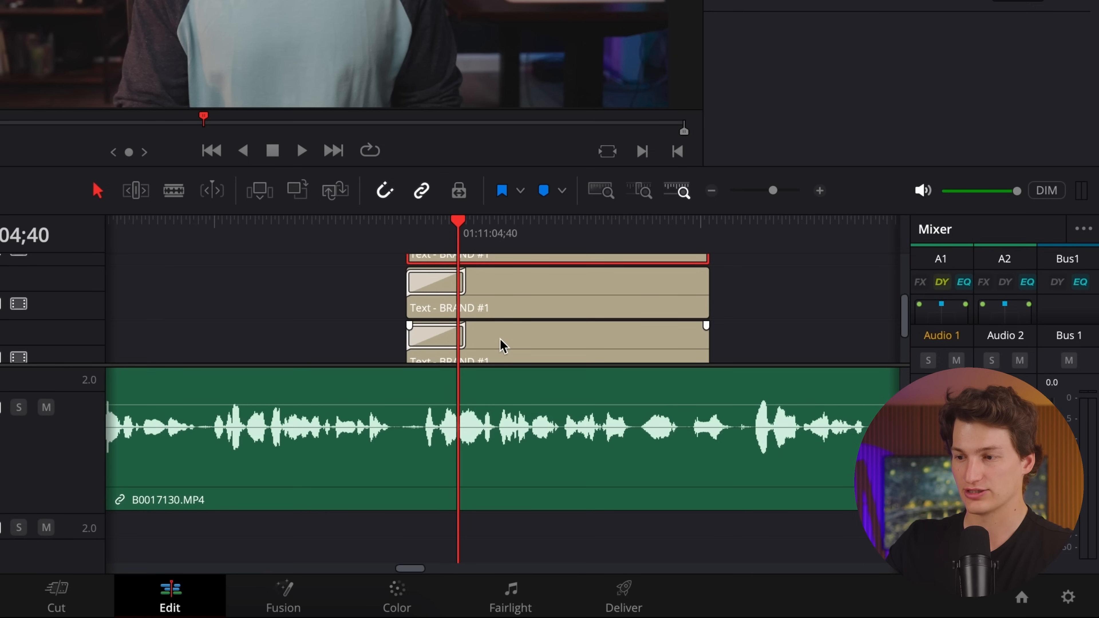
Move the Video 2 title to the frame's lower left at position X 450, Y 183.
scroll(502, 339, down, 1)
click(504, 294)
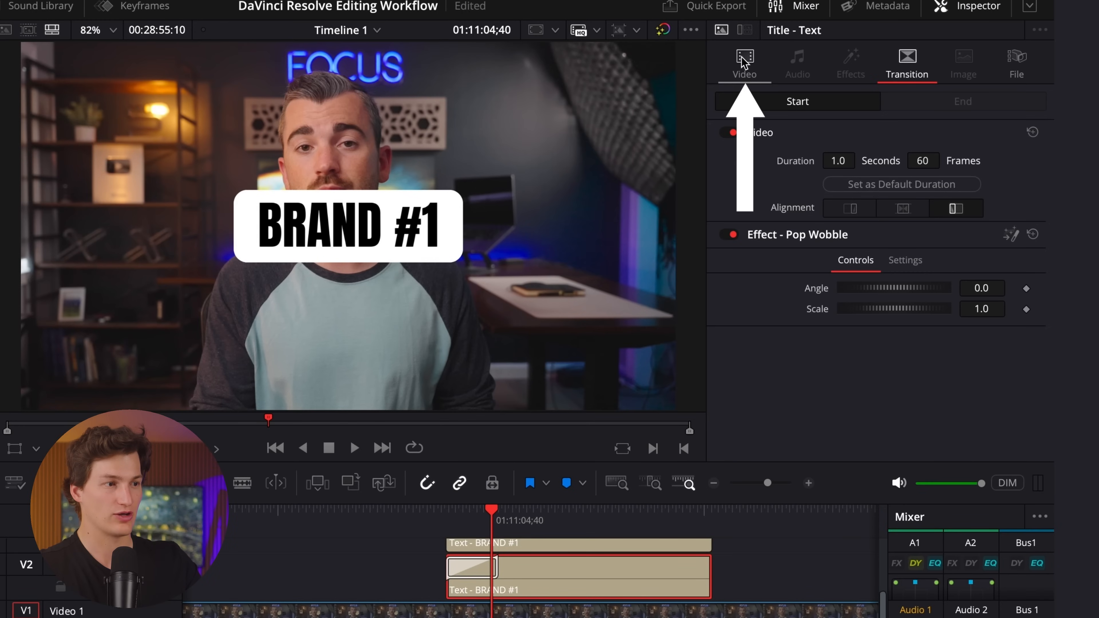
click(742, 69)
scroll(755, 303, down, 5)
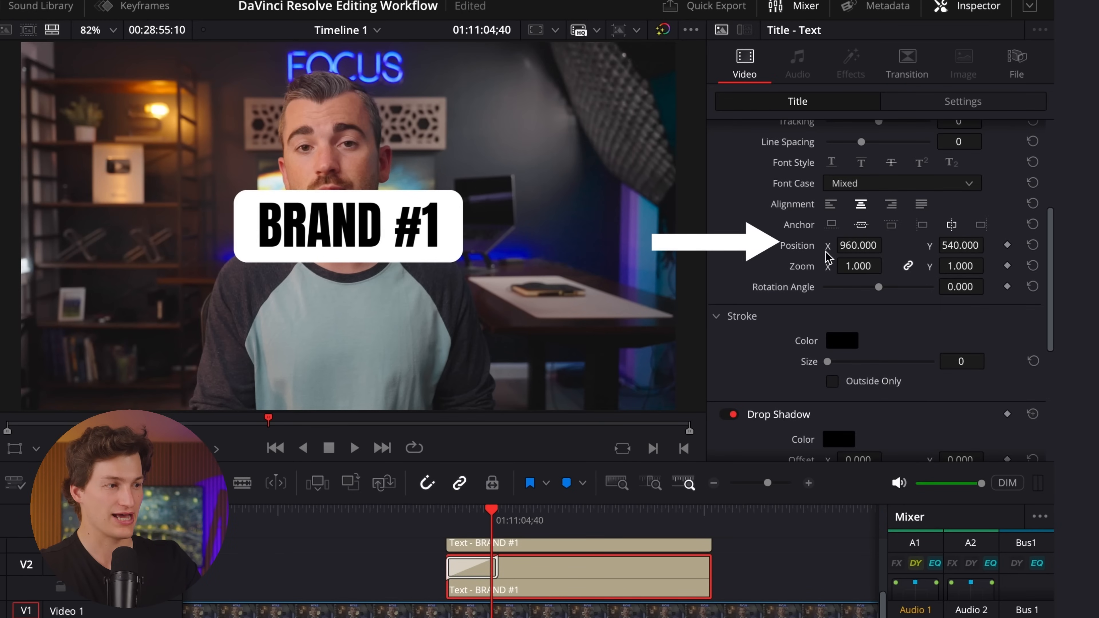
drag(880, 250, 432, 263)
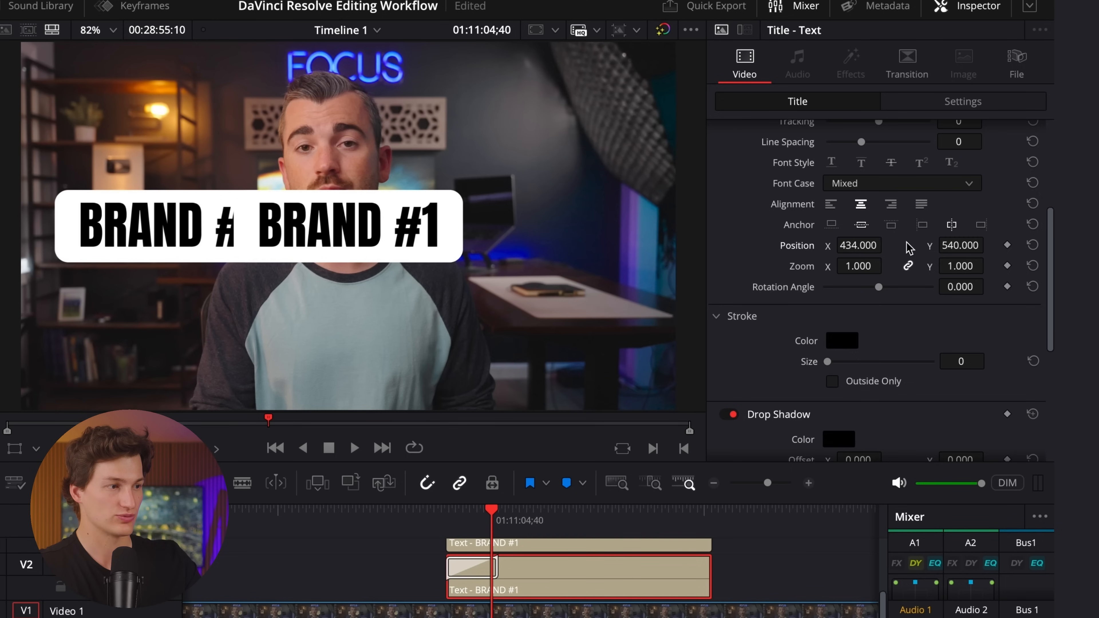
drag(972, 250, 677, 313)
drag(846, 247, 863, 253)
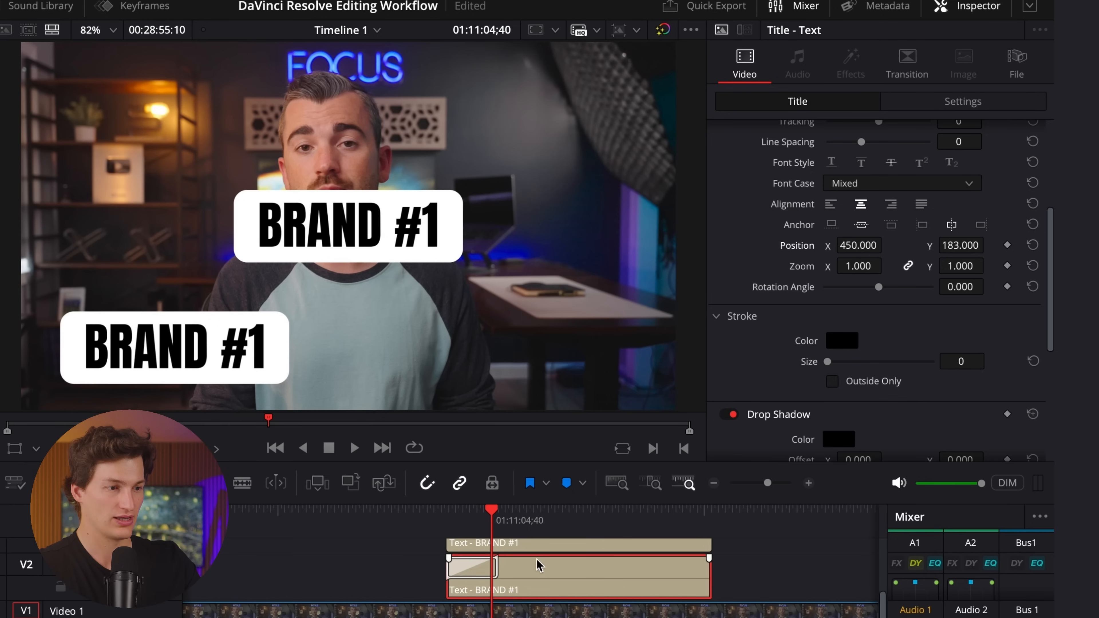
Move the Video 3 title beside the lower-left title at position X 1173, Y 185.
scroll(538, 565, up, 2)
click(537, 577)
drag(959, 245, 991, 246)
drag(868, 245, 885, 243)
Move the Video 4 title to the frame's lower right at position X 1536, Y 183.
scroll(586, 567, up, 1)
click(559, 563)
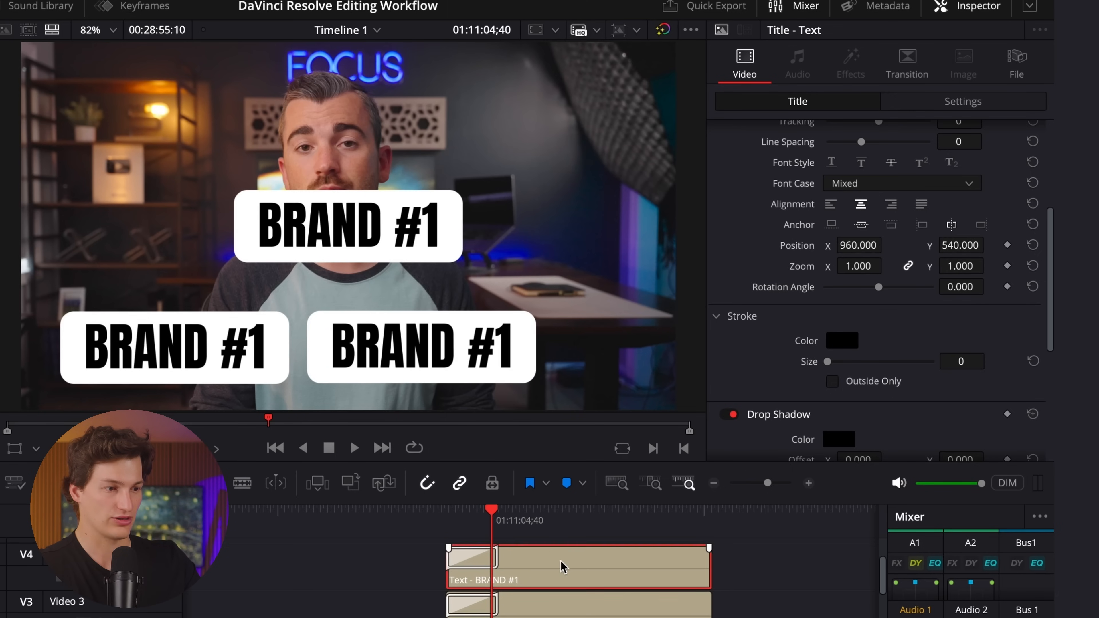
mouse_move(855, 245)
mouse_down()
mouse_move(889, 245)
mouse_move(851, 251)
mouse_up()
drag(958, 250, 713, 280)
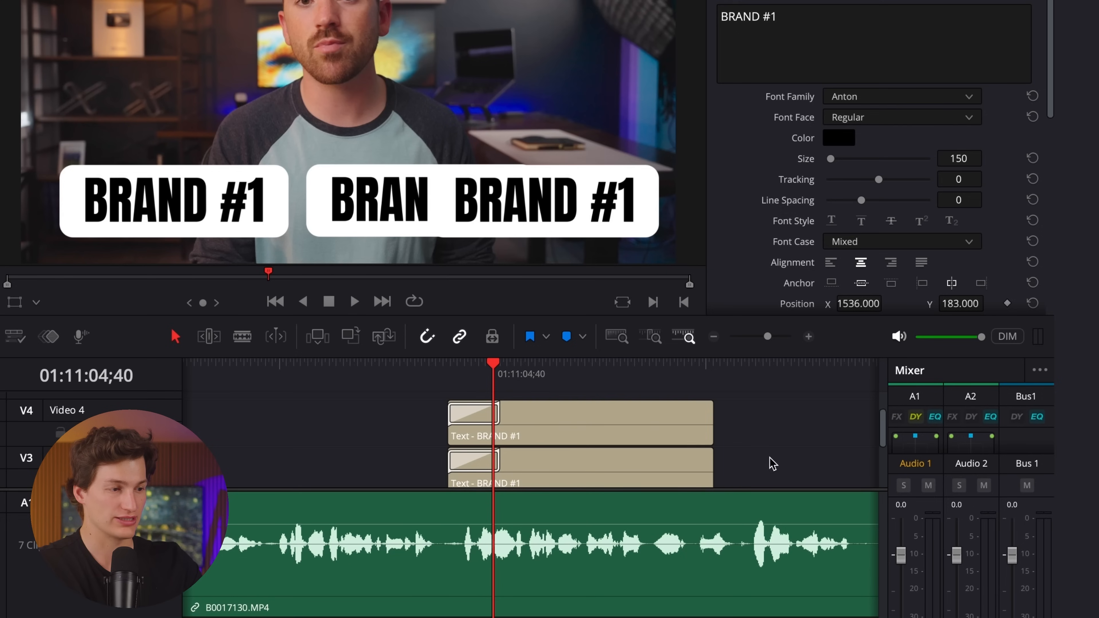
Transform all three BRAND titles together with zoom 0.730 and position X -33, Y -131.
drag(770, 604, 691, 571)
drag(691, 430, 687, 428)
scroll(684, 429, down, 3)
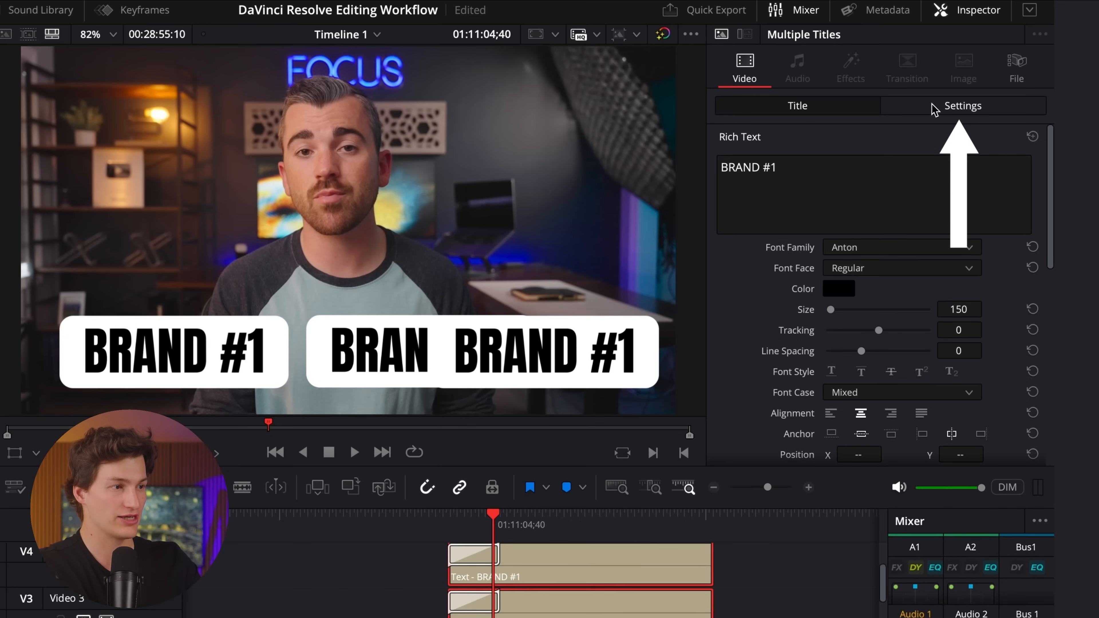
click(934, 107)
mouse_move(865, 182)
mouse_down()
mouse_move(850, 189)
mouse_move(862, 189)
mouse_up()
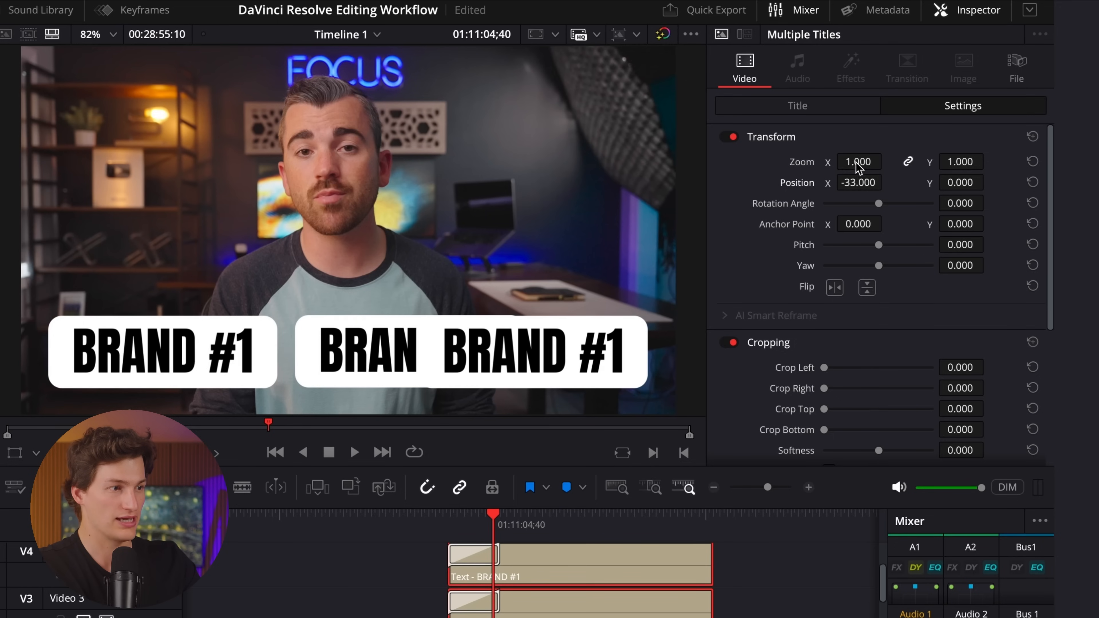
mouse_move(859, 162)
mouse_down()
mouse_move(834, 161)
mouse_move(861, 169)
mouse_up()
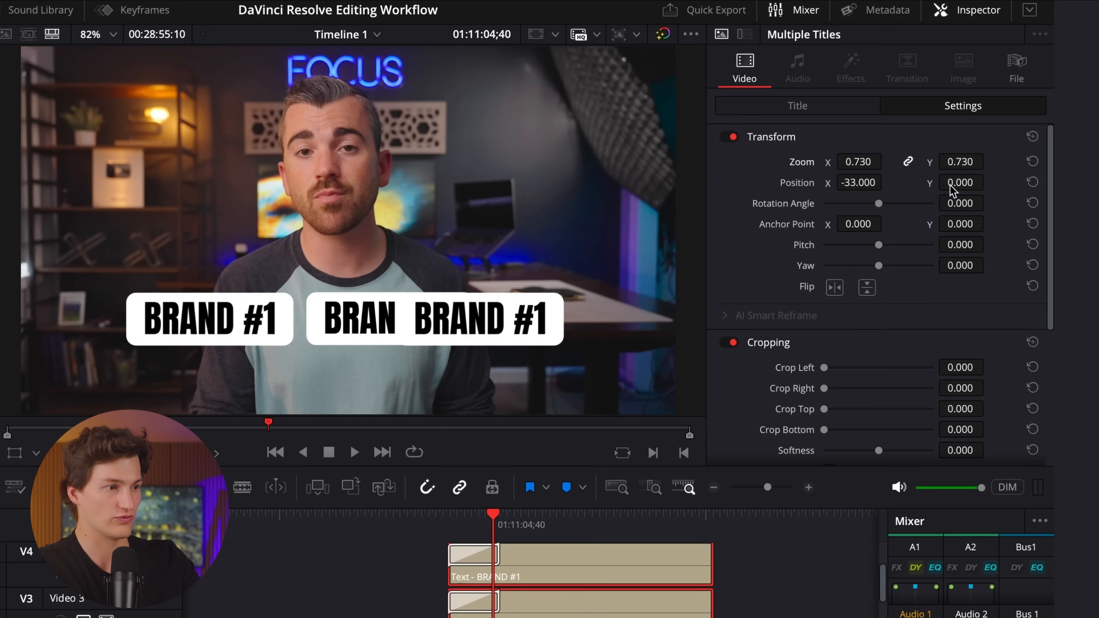
drag(955, 191, 843, 241)
click(761, 575)
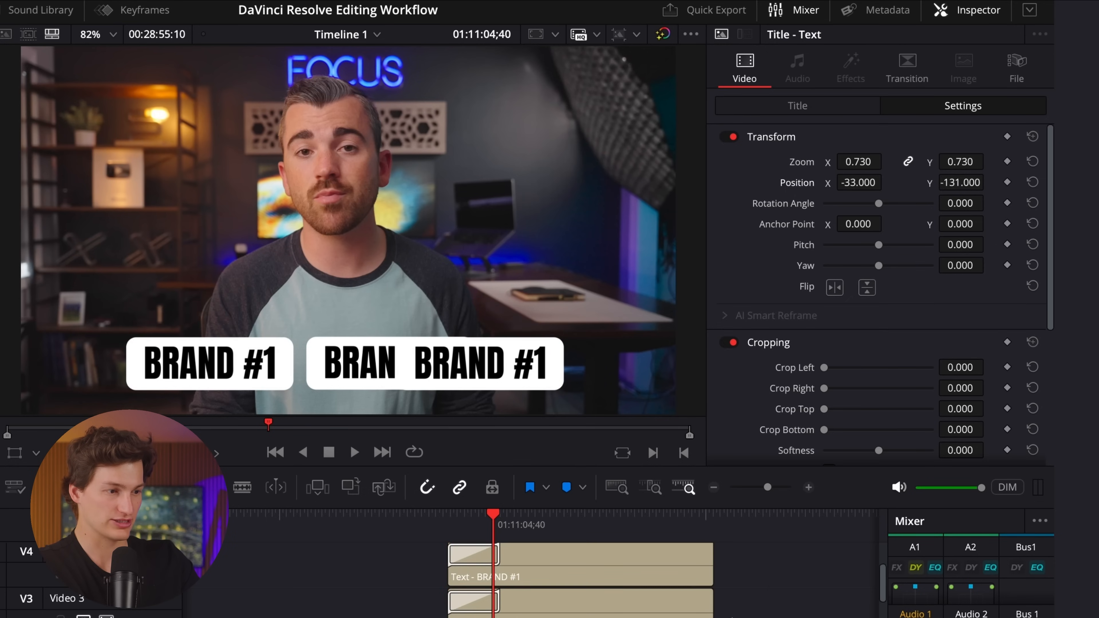
Shift the Video 2 title horizontally toward the left edge of the frame, undoing any accidental change.
scroll(659, 615, down, 2)
click(657, 613)
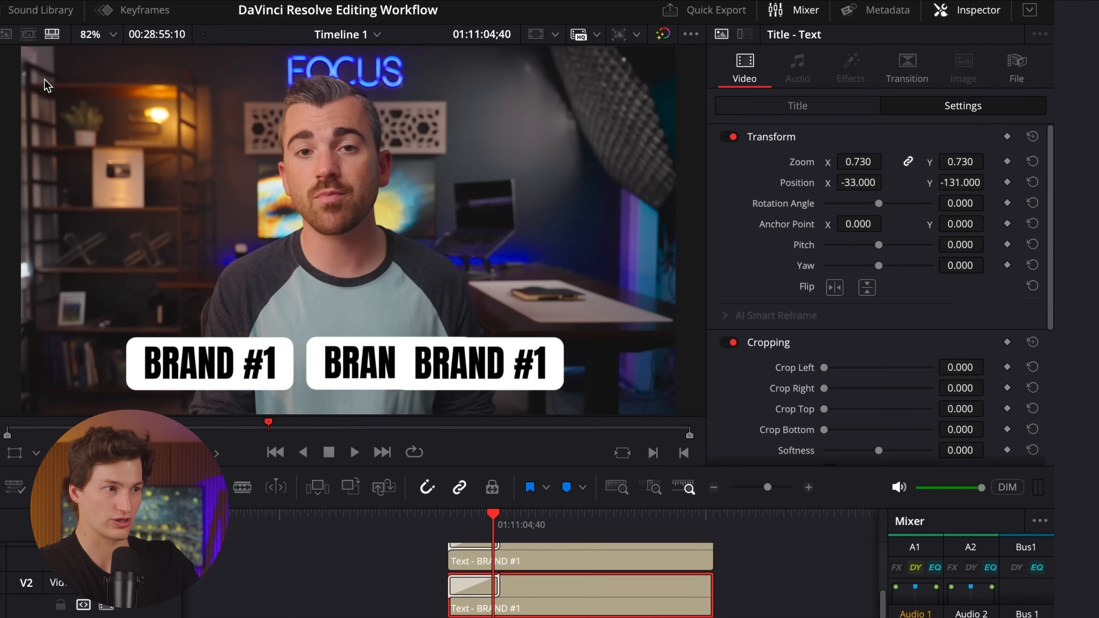
drag(868, 162, 708, 217)
key(super+z)
Spread out the other two titles by setting the Video 4 title's X position to 180 and the Video 3 title's to -145.
click(579, 561)
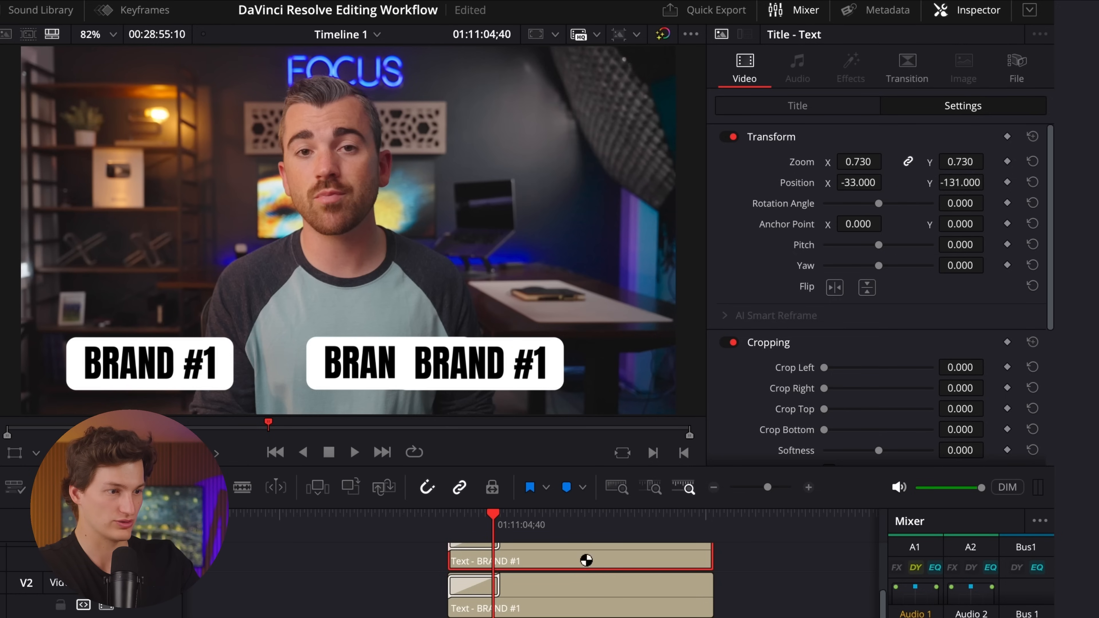
scroll(579, 558, down, 1)
drag(856, 187, 931, 184)
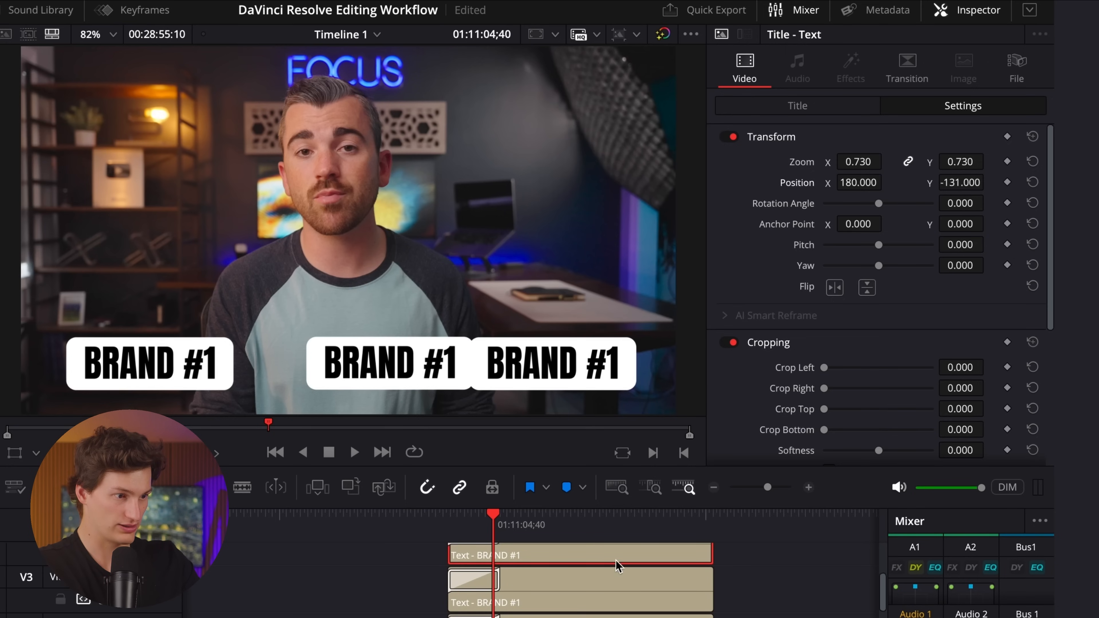
click(572, 602)
drag(878, 184, 778, 184)
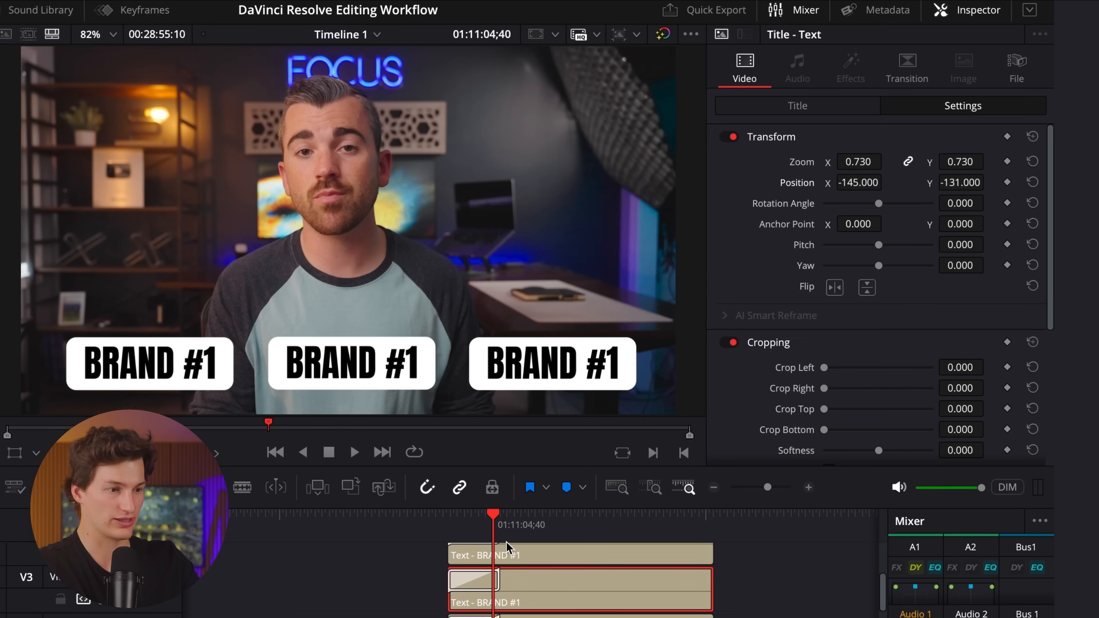
Change the text of the Video 3 title to BRAND #2 and the Video 4 title to BRAND #3.
click(813, 106)
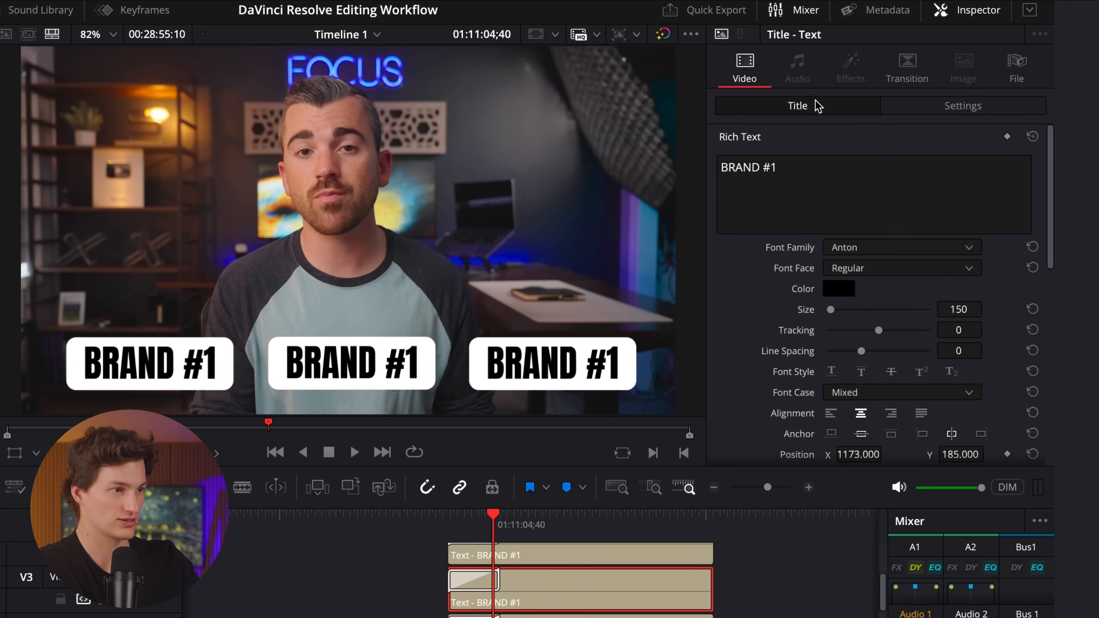
click(852, 175)
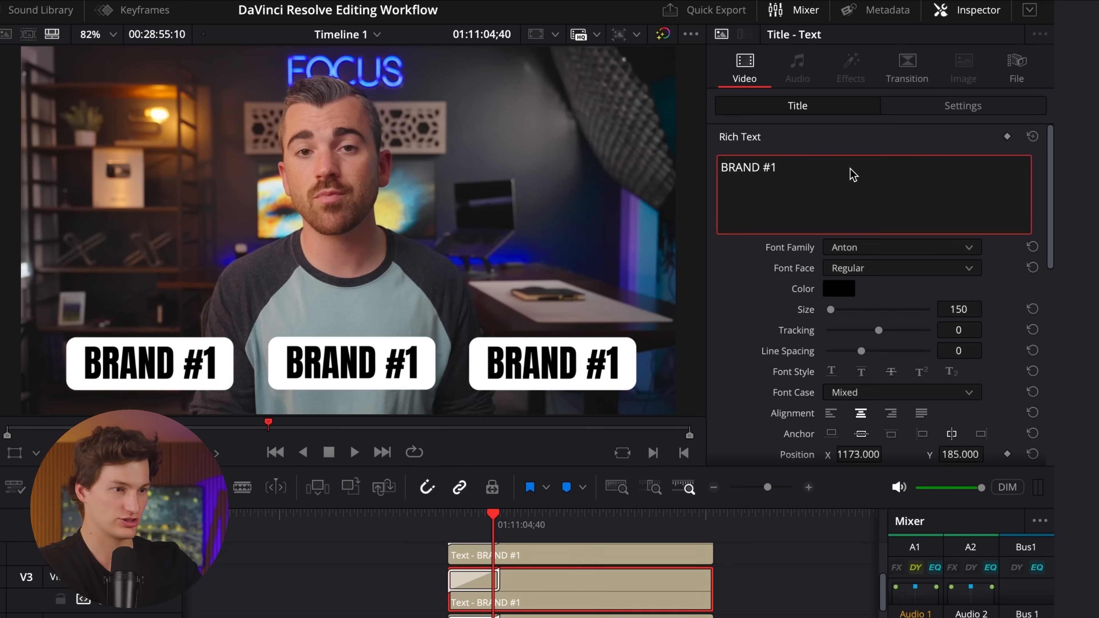
key(BackSpace)
text(2)
click(552, 556)
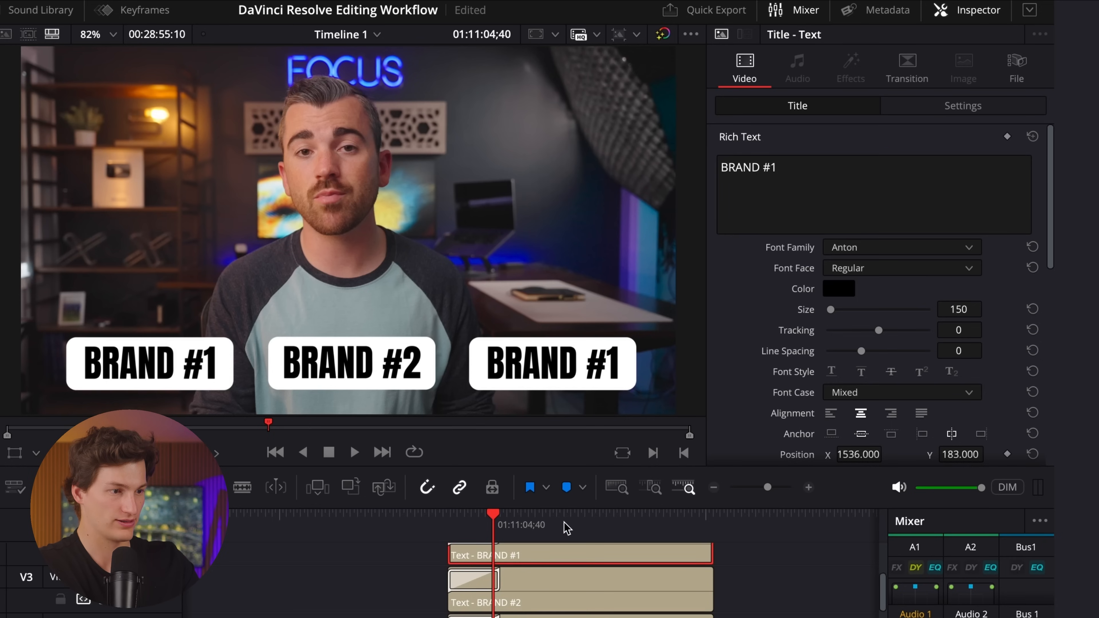
click(837, 208)
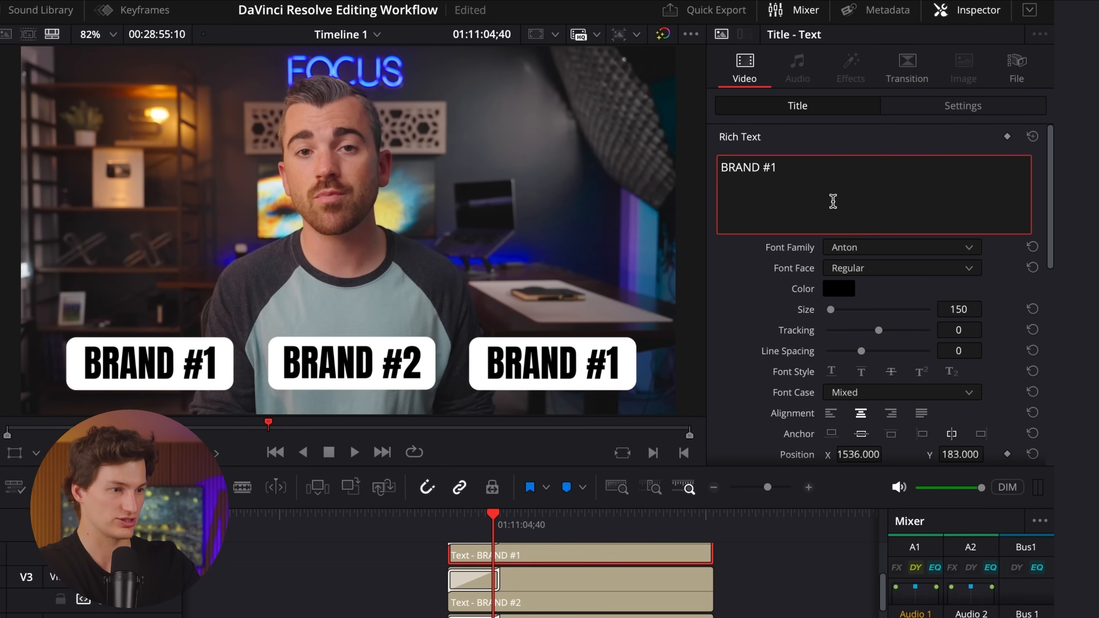
key(BackSpace)
text(3)
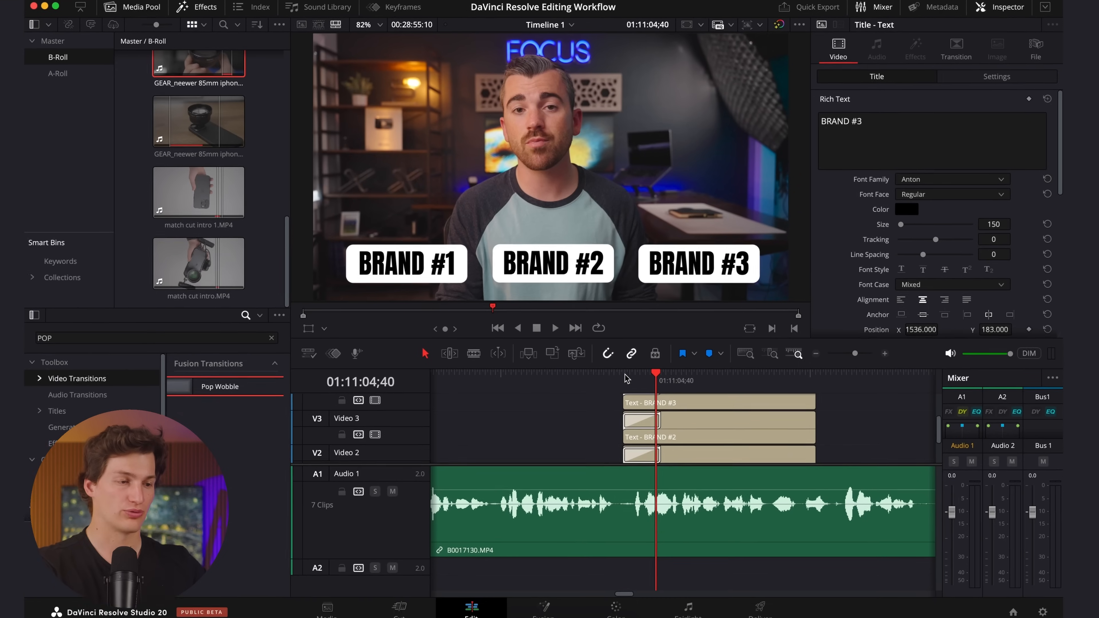
Stagger the titles by five frames, starting BRAND #2 at 01:11:03;54 and BRAND #3 at 01:11:03;59, and play them back.
click(630, 371)
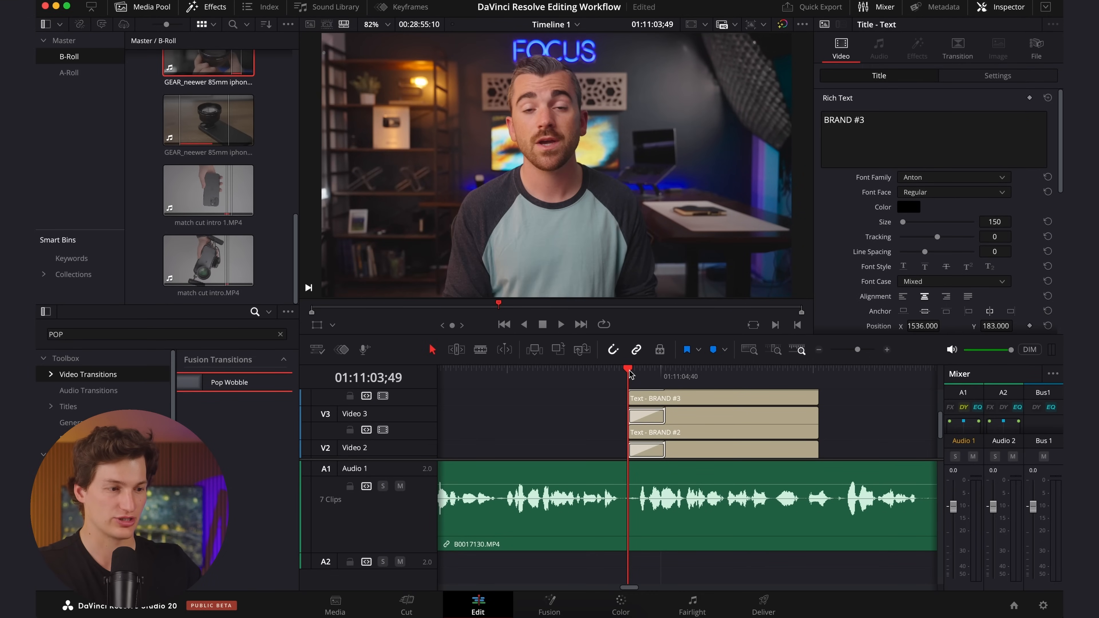
key(space)
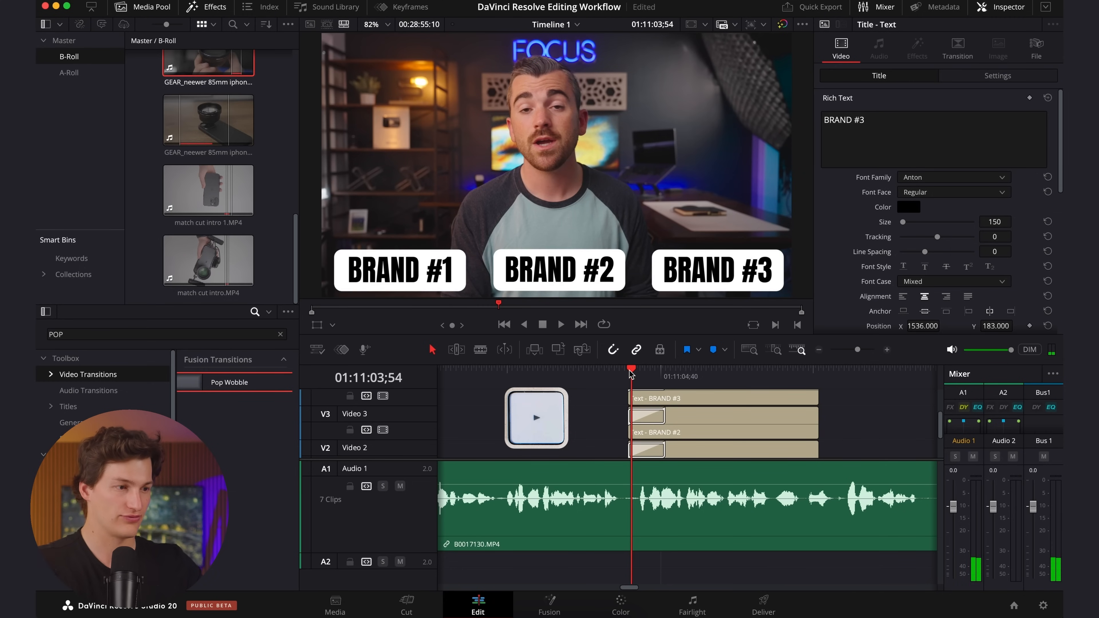
click(773, 349)
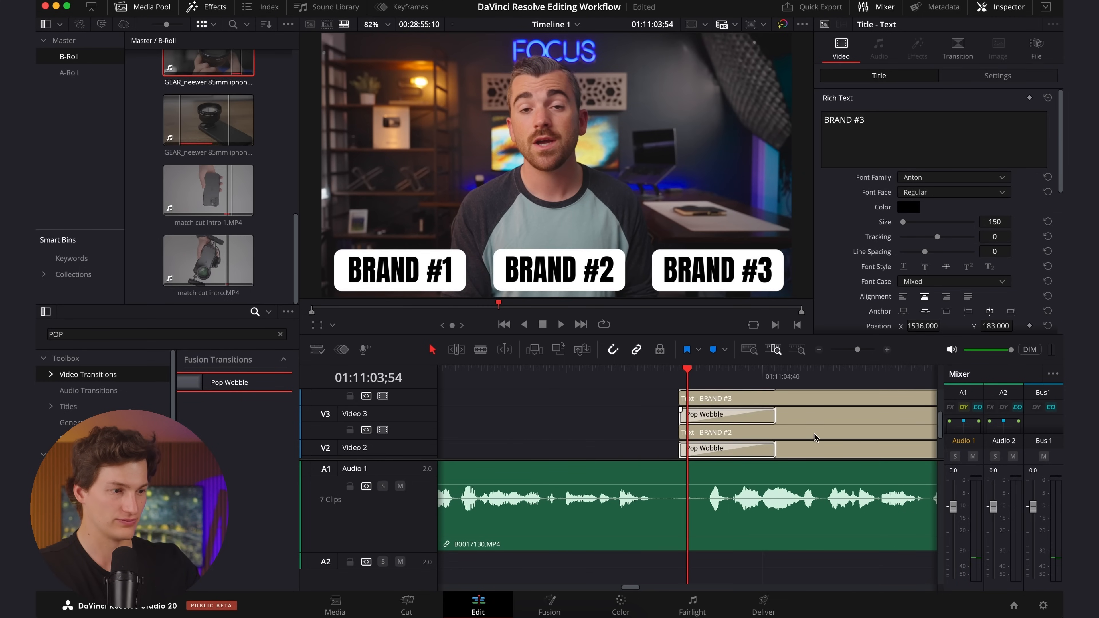
drag(813, 427, 822, 427)
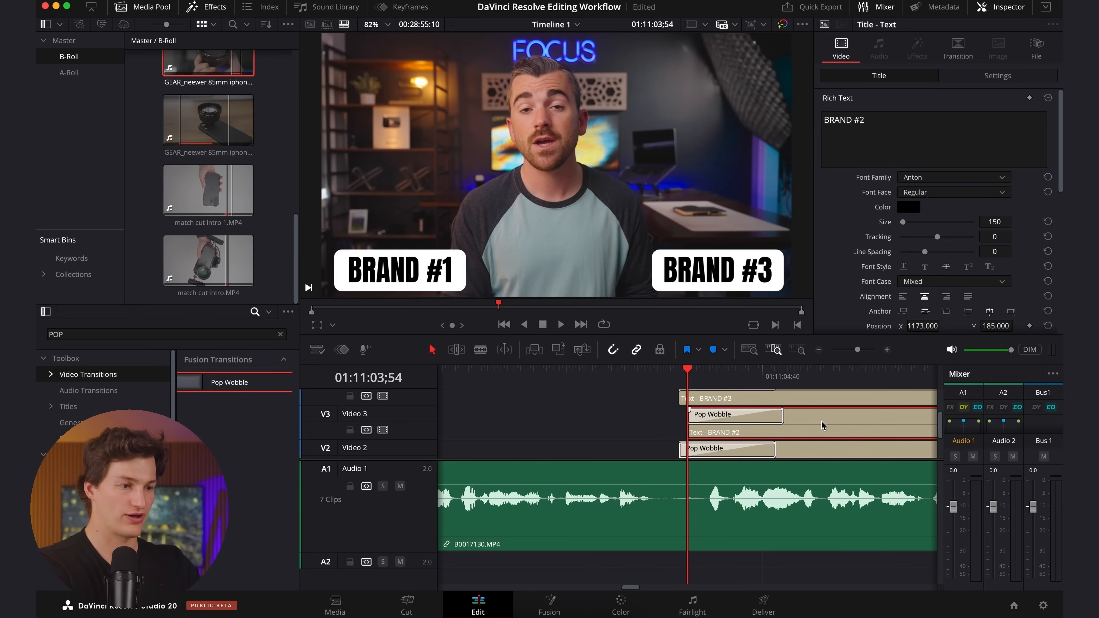
key(space)
scroll(797, 407, up, 1)
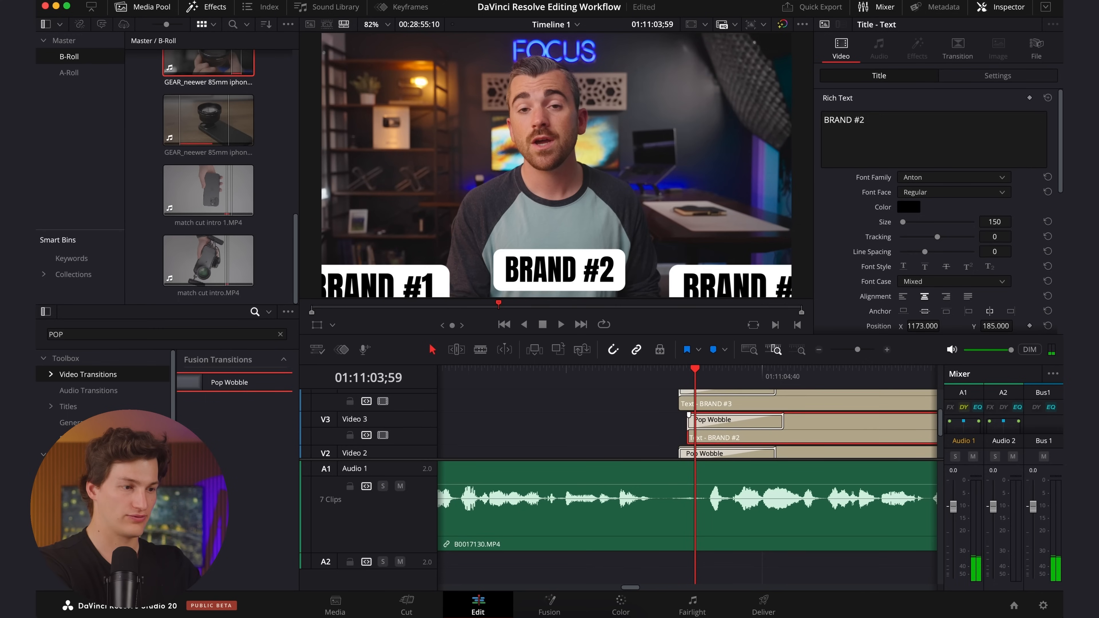
drag(798, 404, 817, 404)
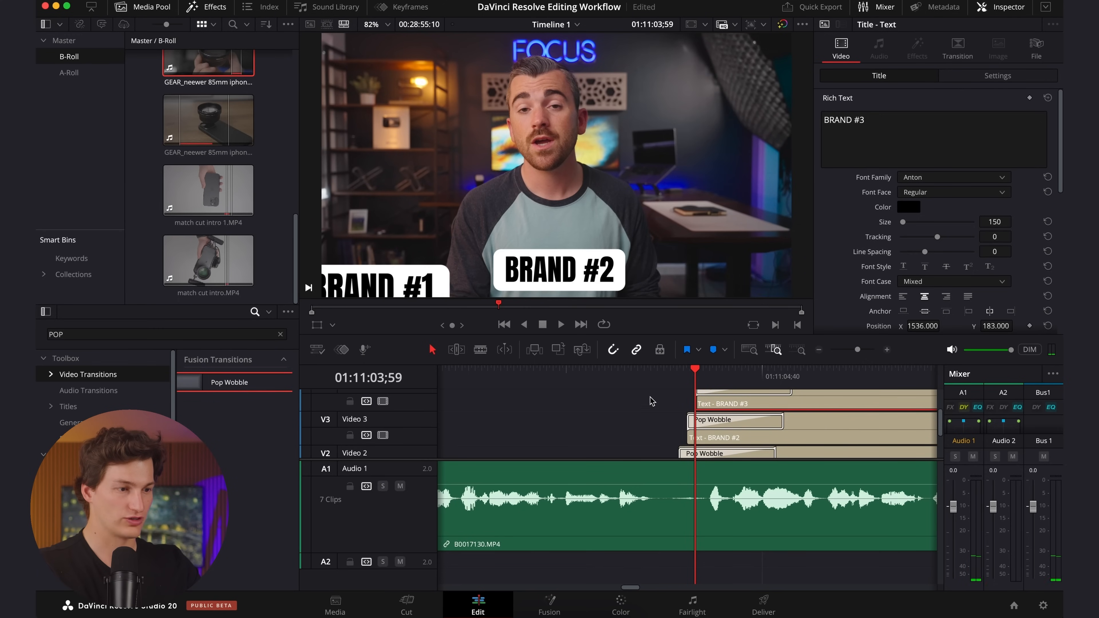
click(644, 377)
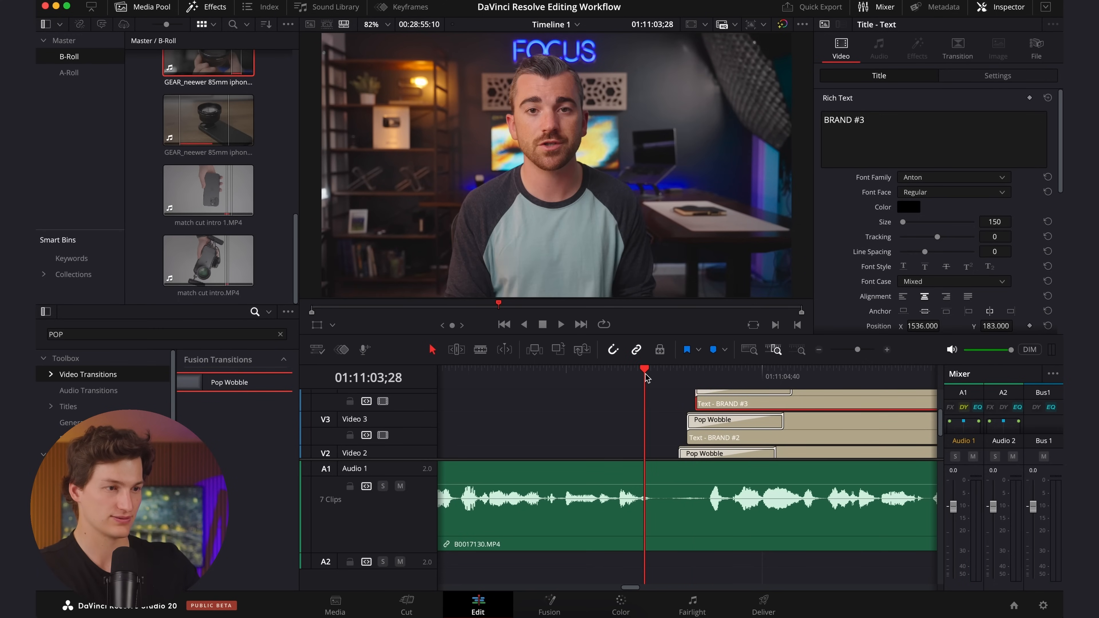
key(space)
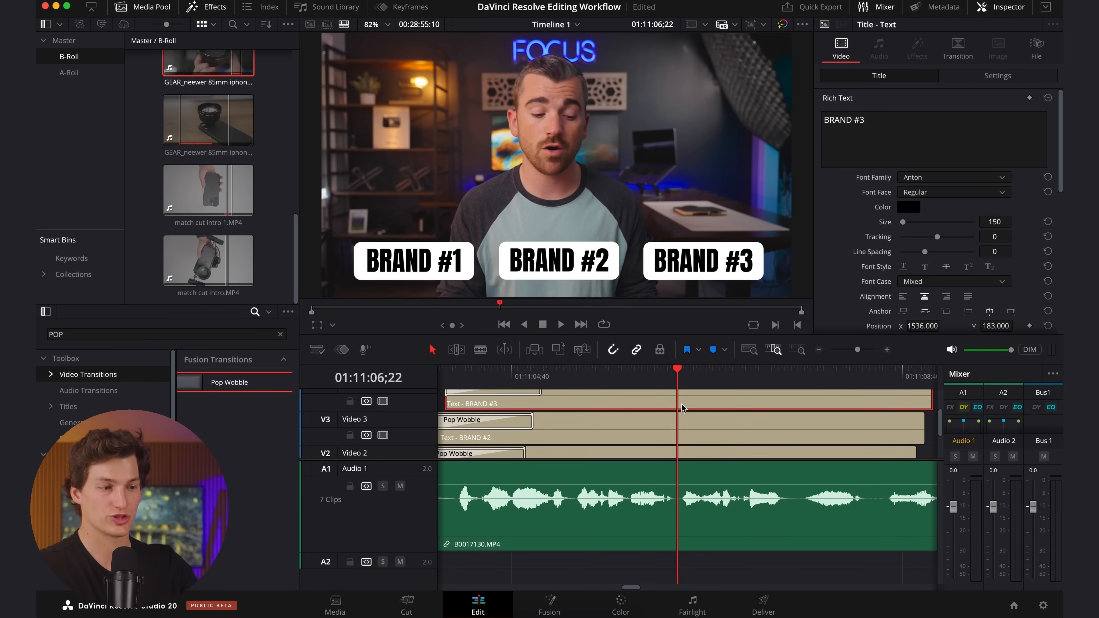
Select all three BRAND titles and split them at 01:11:06;22.
super+click(682, 439)
super+click(683, 454)
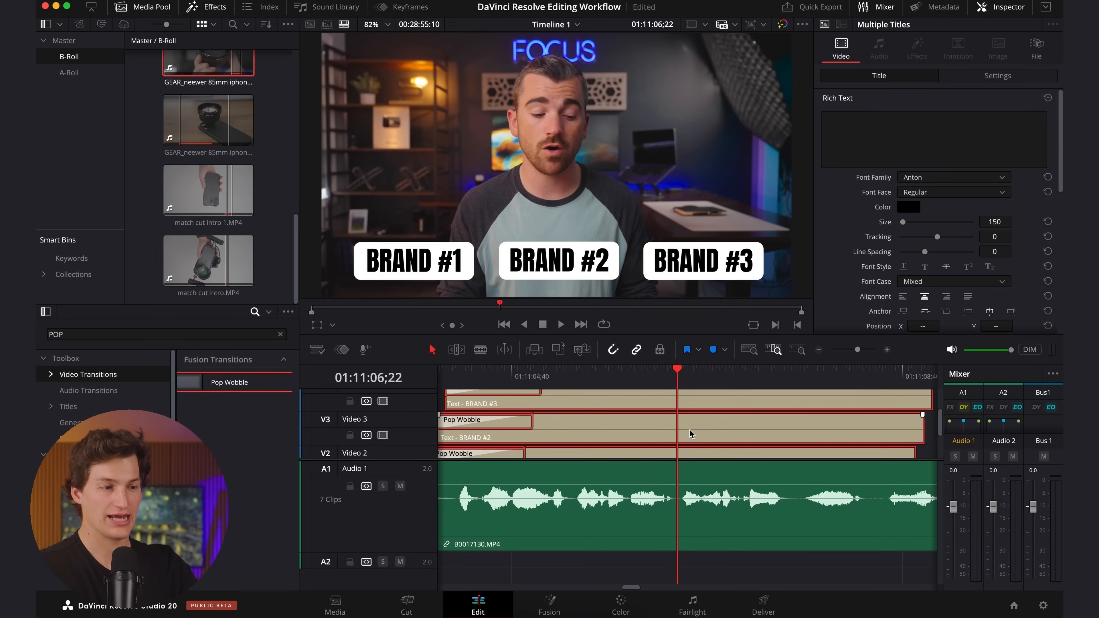
scroll(690, 434, up, 1)
scroll(689, 434, down, 1)
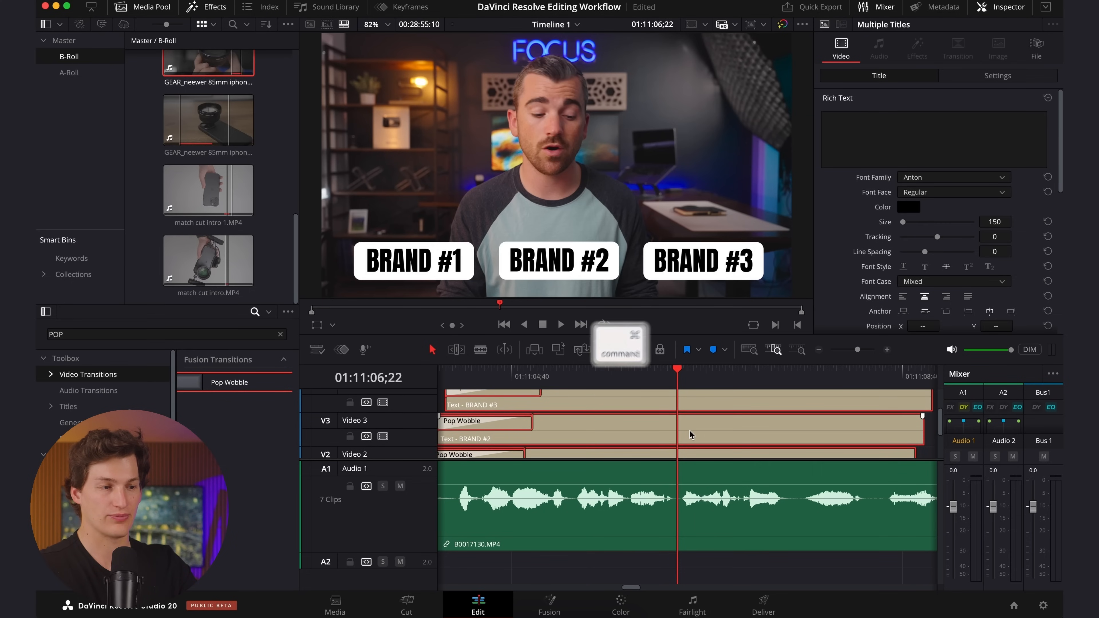
key(super+b)
scroll(685, 422, down, 3)
scroll(683, 418, up, 3)
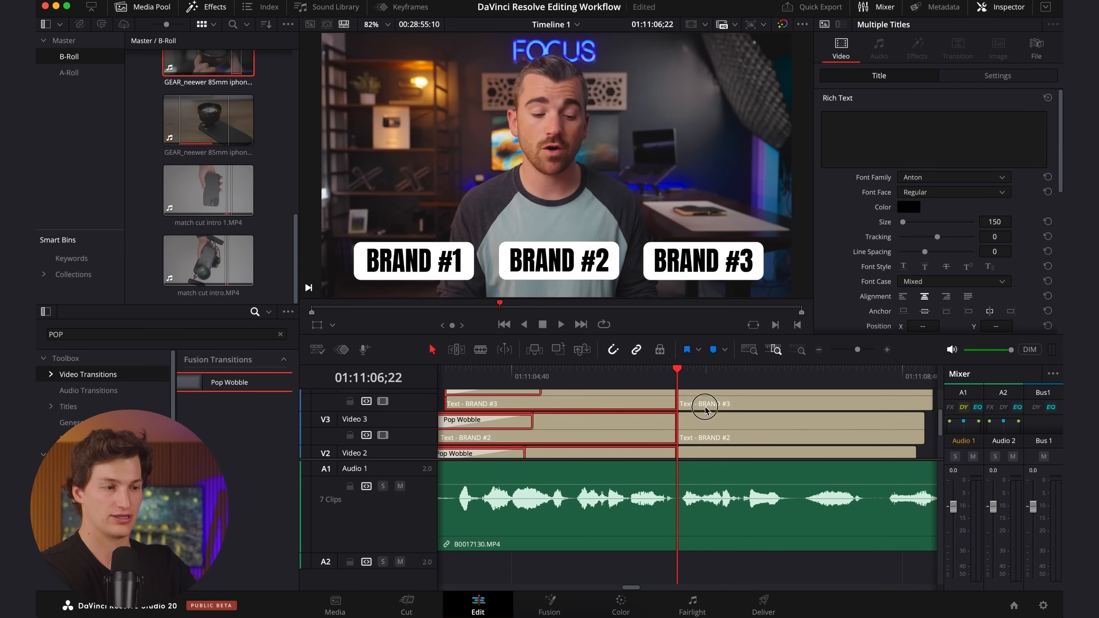
Delete the leftover segments of the three BRAND titles after the cut.
click(705, 407)
key(BackSpace)
click(699, 428)
key(BackSpace)
scroll(698, 440, down, 1)
click(698, 441)
key(BackSpace)
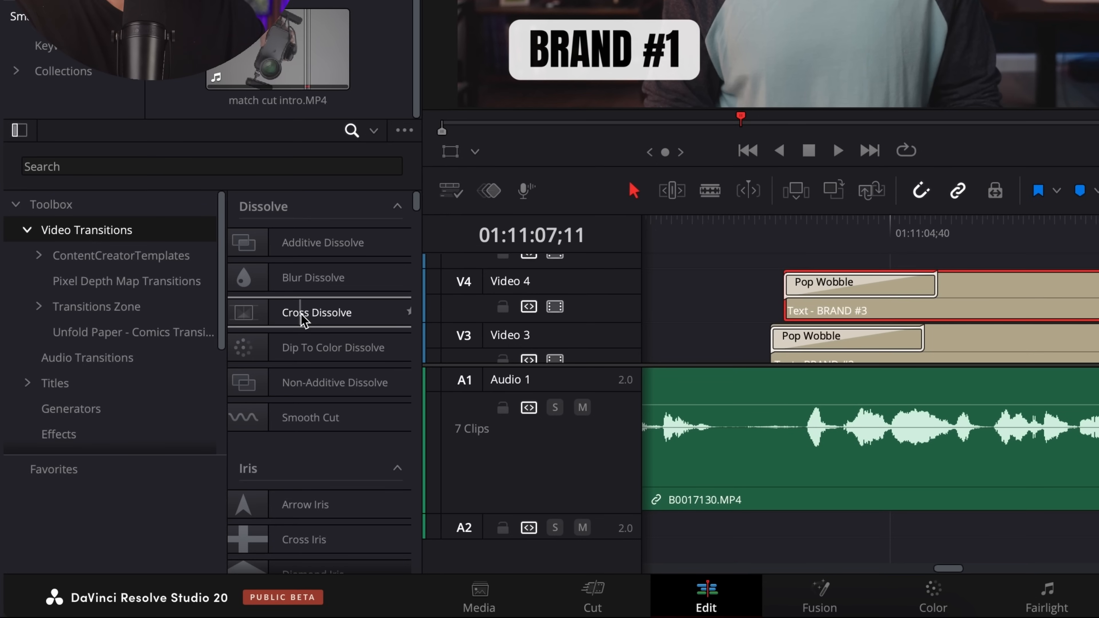
Add a Cross Dissolve to the end of the BRAND #3 title and shorten the transition.
drag(303, 320, 994, 277)
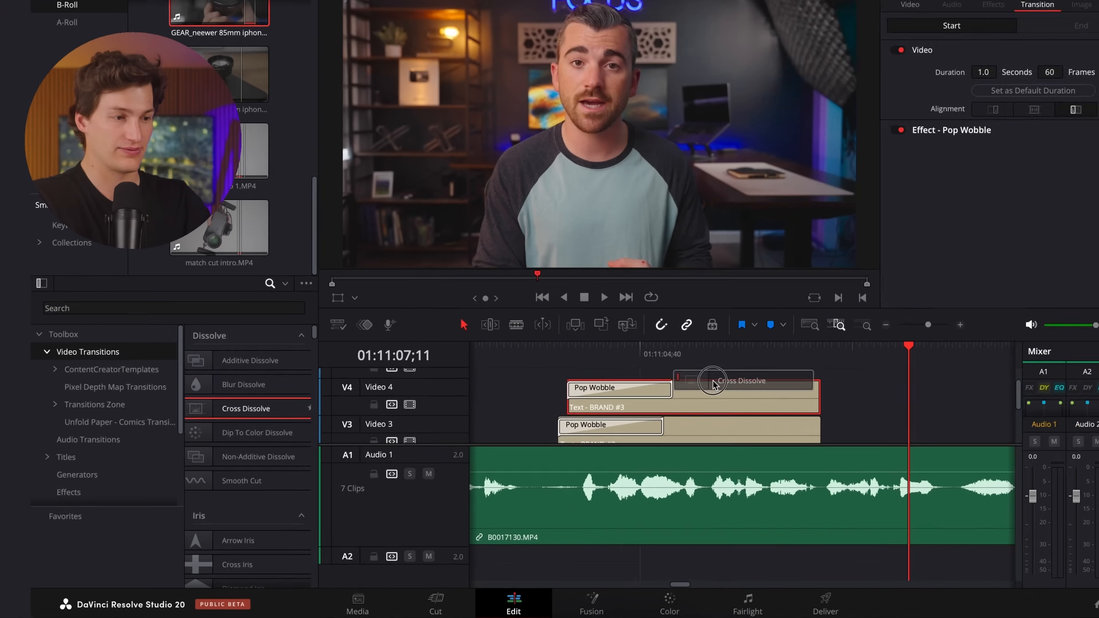
drag(713, 384, 813, 394)
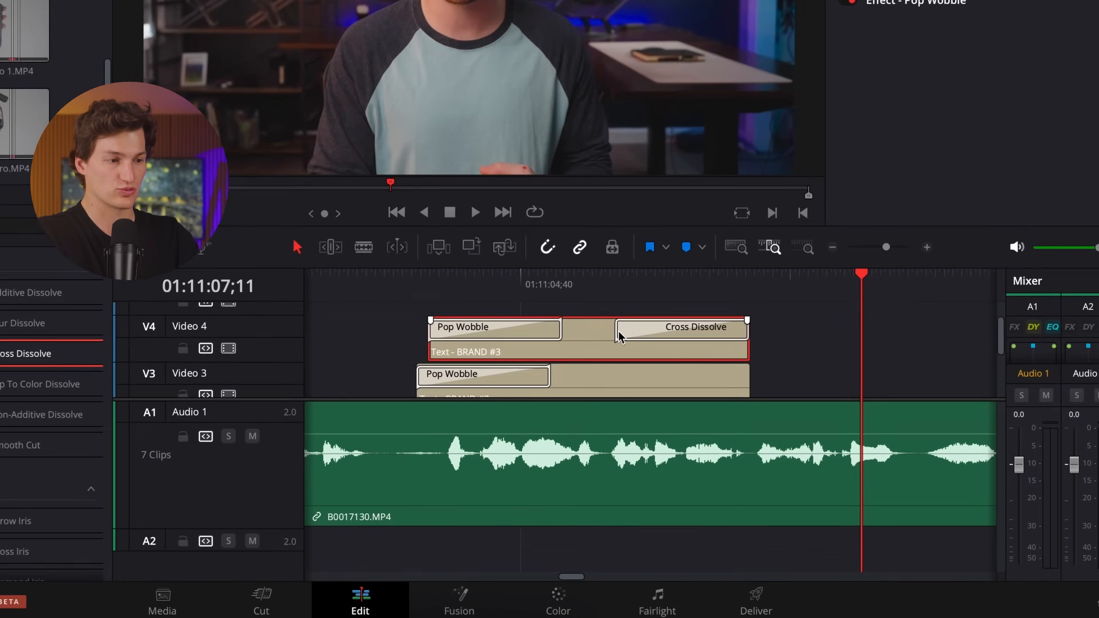
click(666, 413)
drag(595, 292, 683, 300)
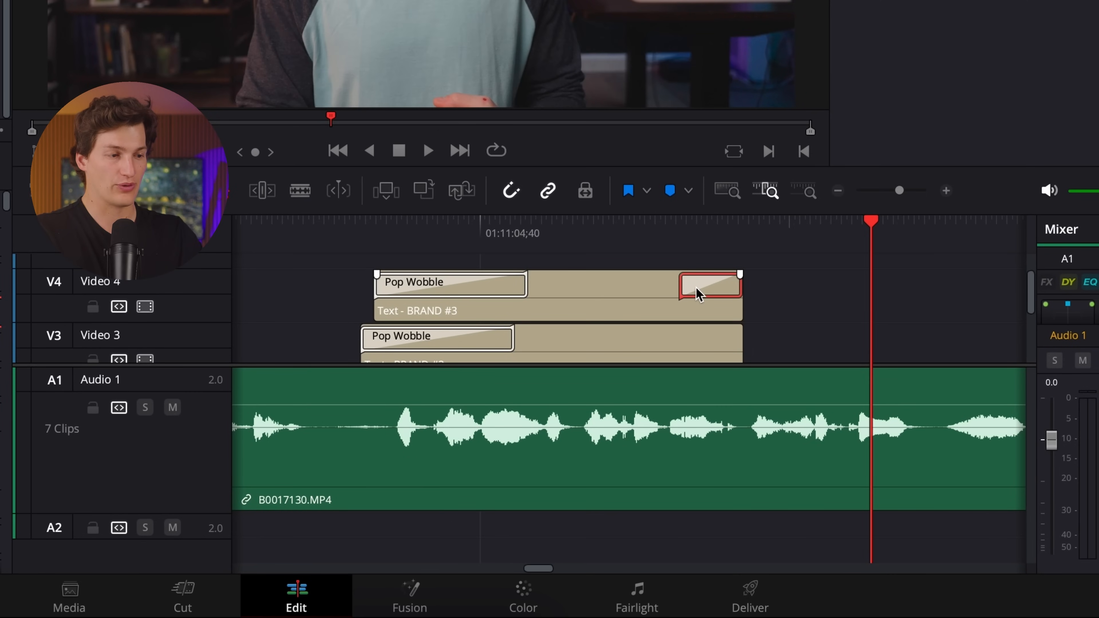
Copy the shortened Cross Dissolve onto the ends of the BRAND #2 and BRAND #1 titles.
scroll(760, 307, down, 1)
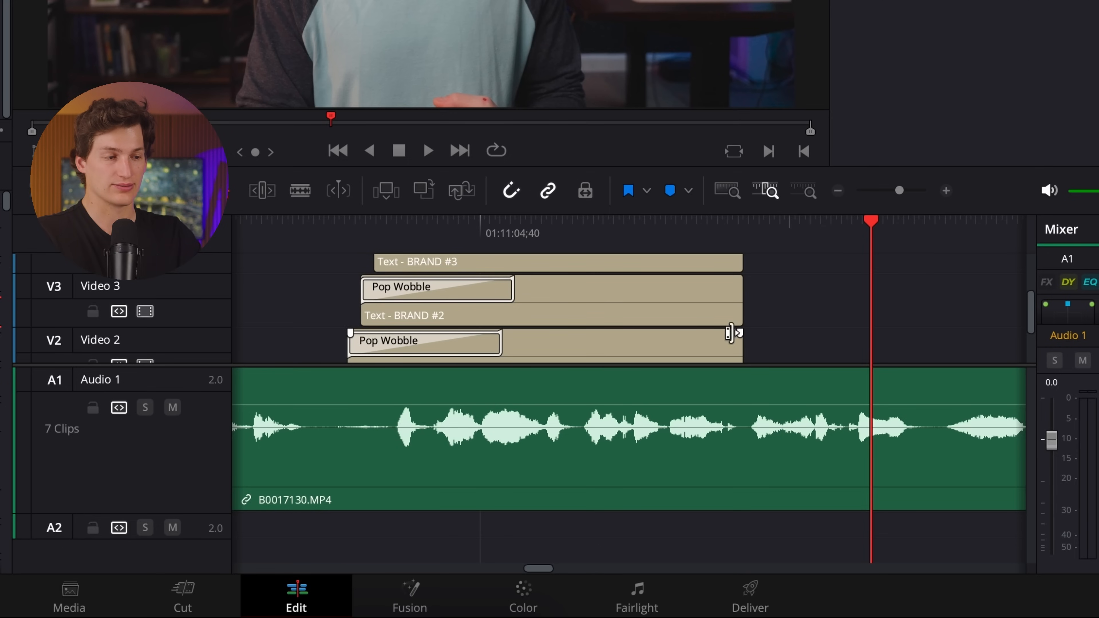
super+click(743, 303)
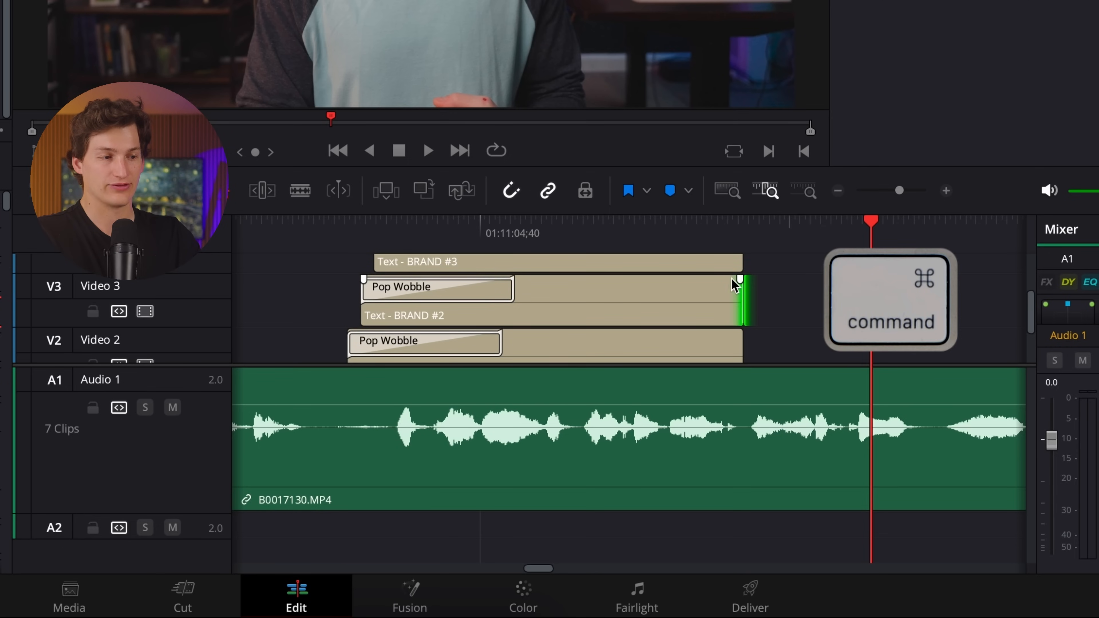
scroll(757, 309, down, 2)
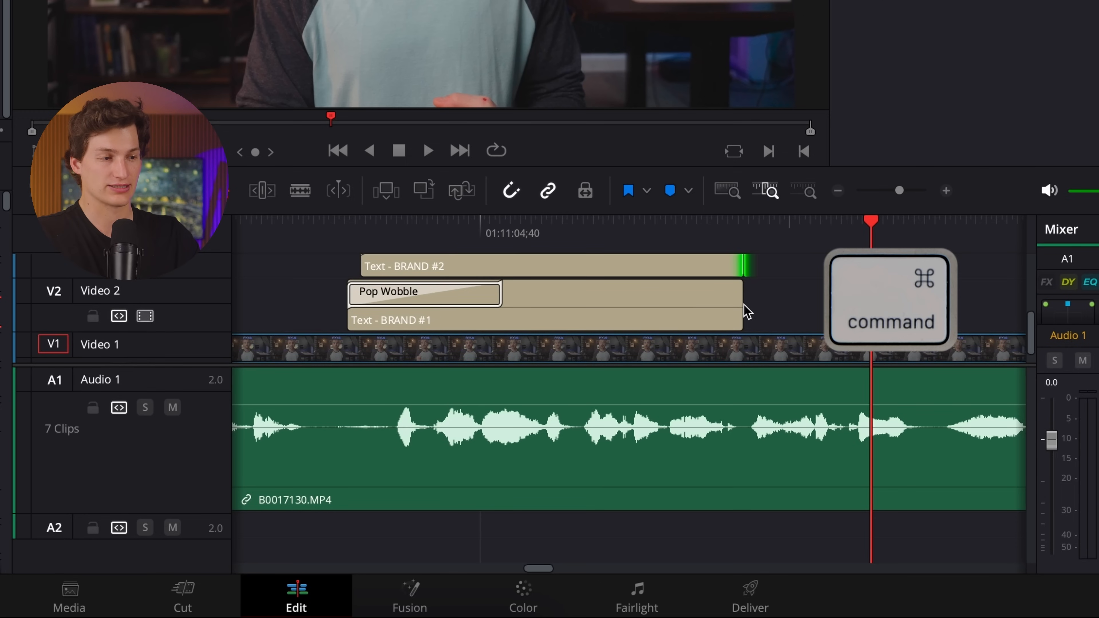
super+click(744, 304)
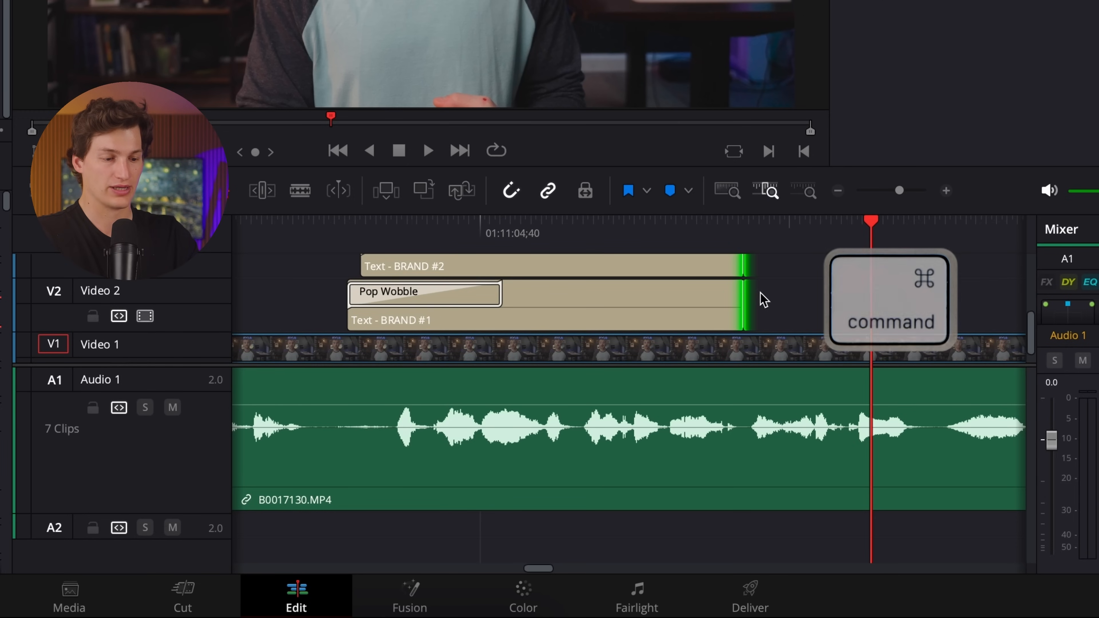
scroll(763, 299, up, 2)
key(super+v)
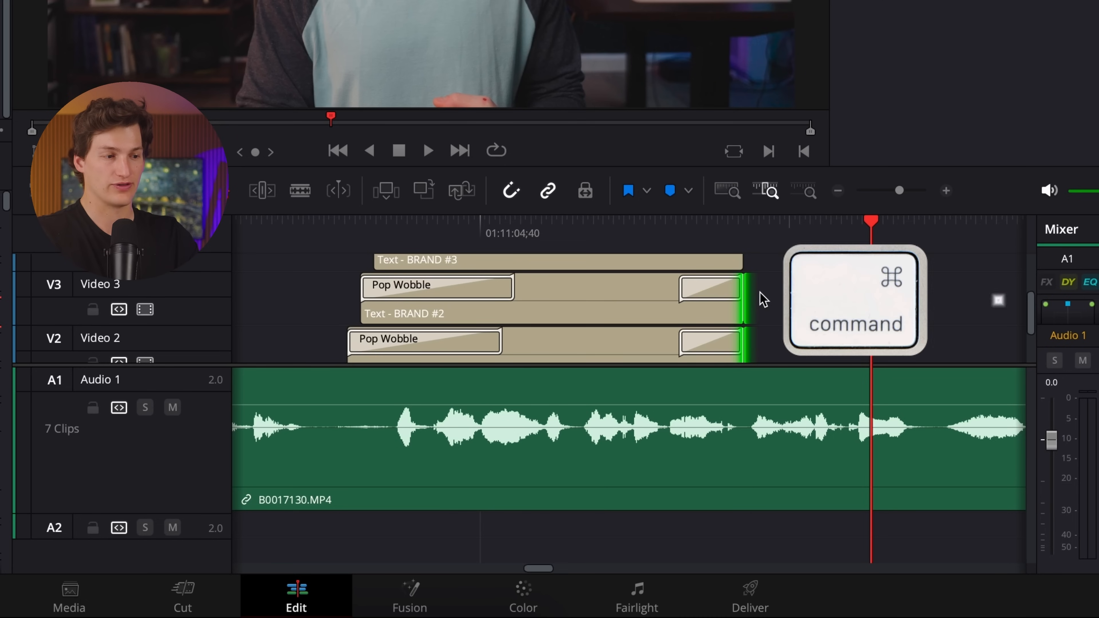
scroll(711, 295, up, 2)
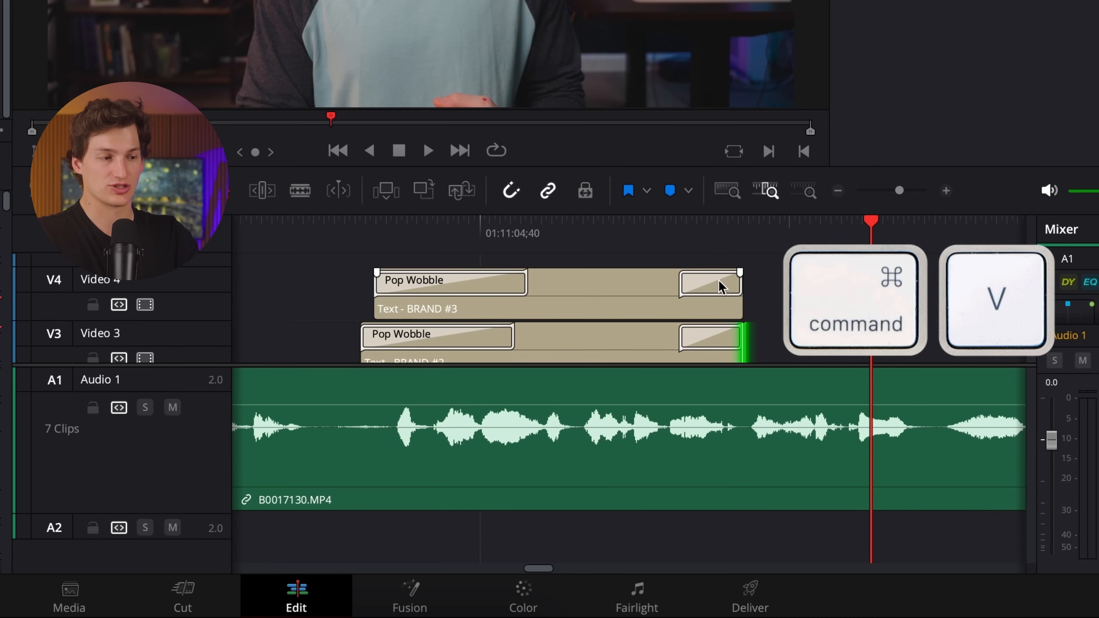
Play back the three BRAND titles to check their staggered entrance animation.
scroll(721, 287, down, 2)
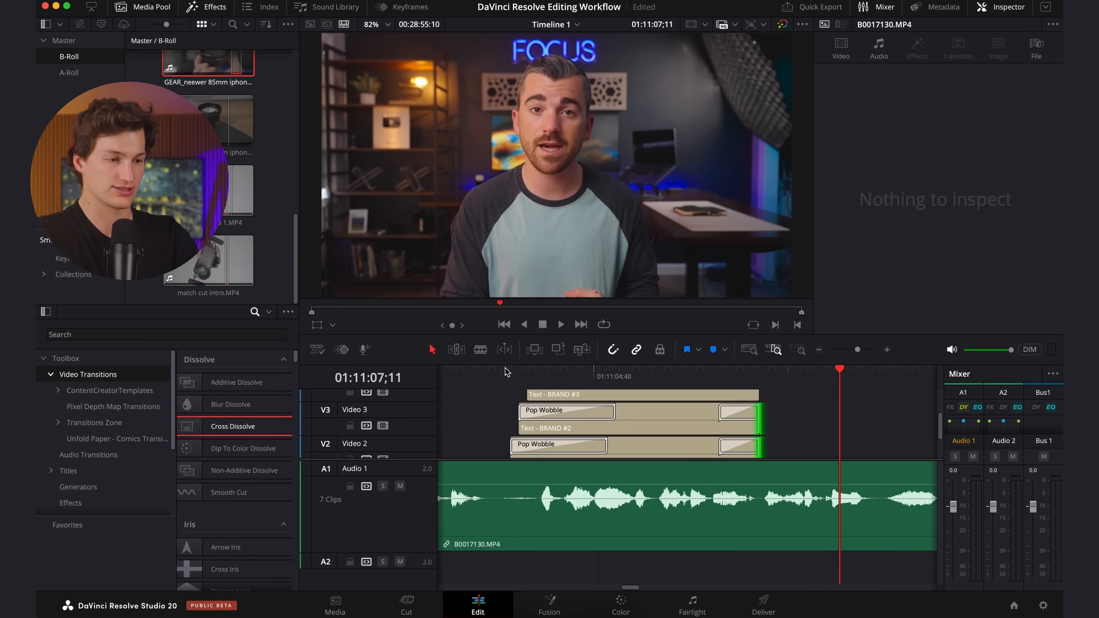
click(339, 219)
key(space)
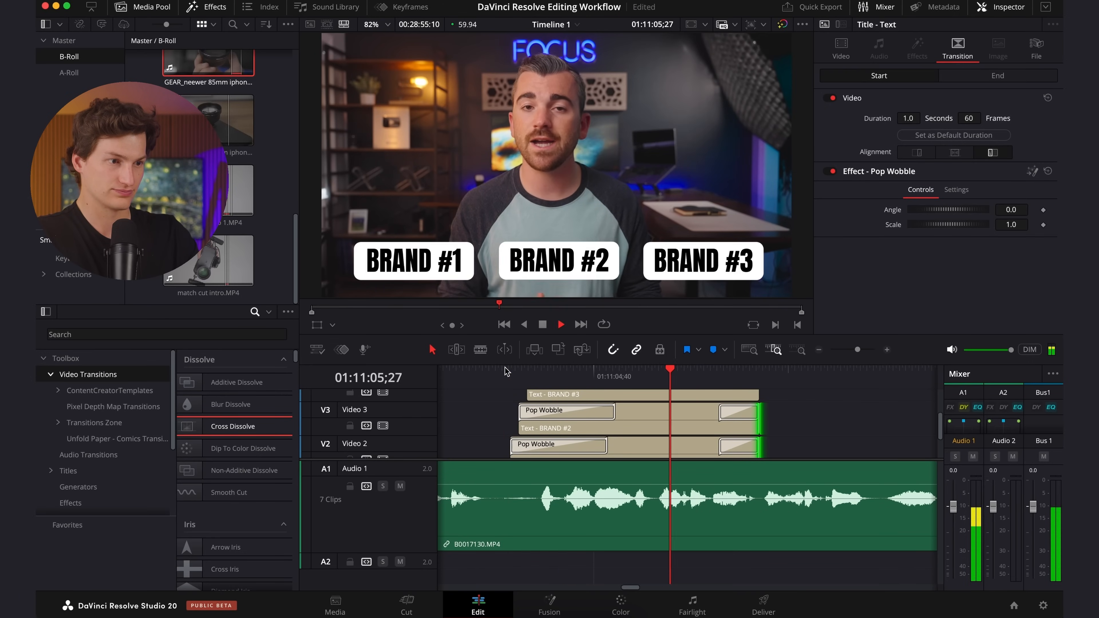
key(space)
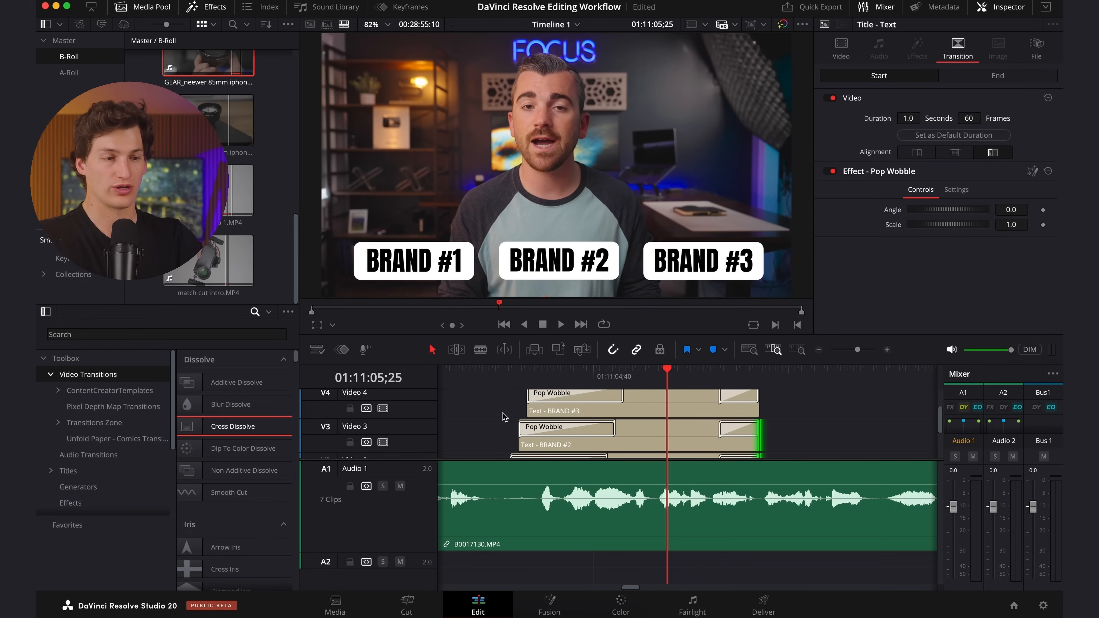
Duplicate the three BRAND titles with their transitions into two more groups spaced further along Video 2, Video 3 and Video 4.
mouse_move(426, 553)
mouse_down()
mouse_move(417, 459)
mouse_move(424, 554)
mouse_up()
drag(812, 504, 692, 430)
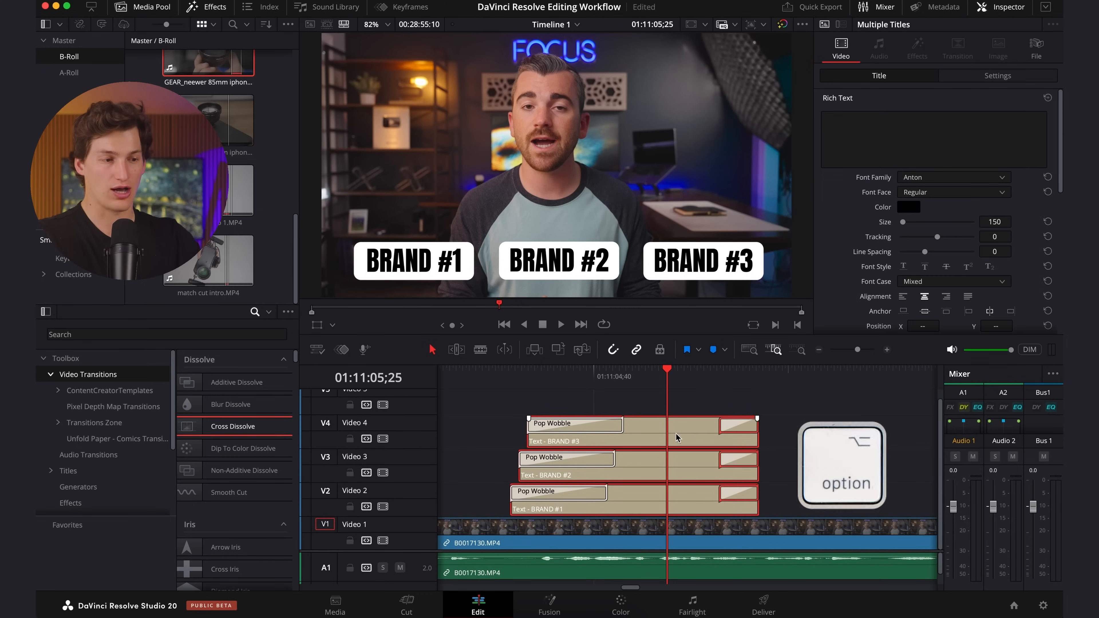
drag(632, 439, 895, 443)
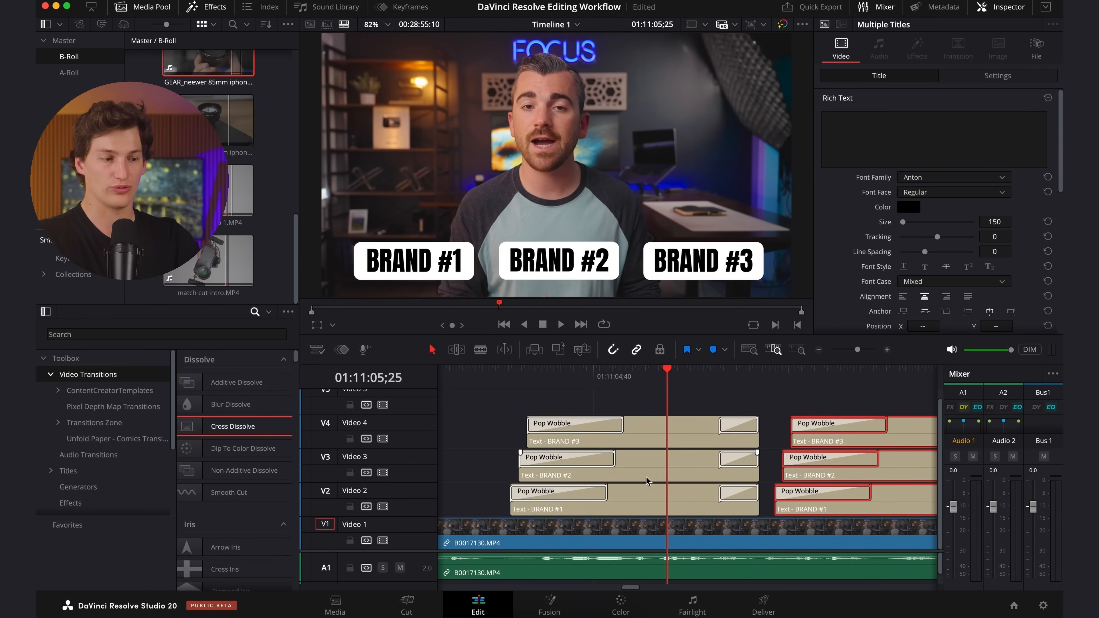
click(856, 349)
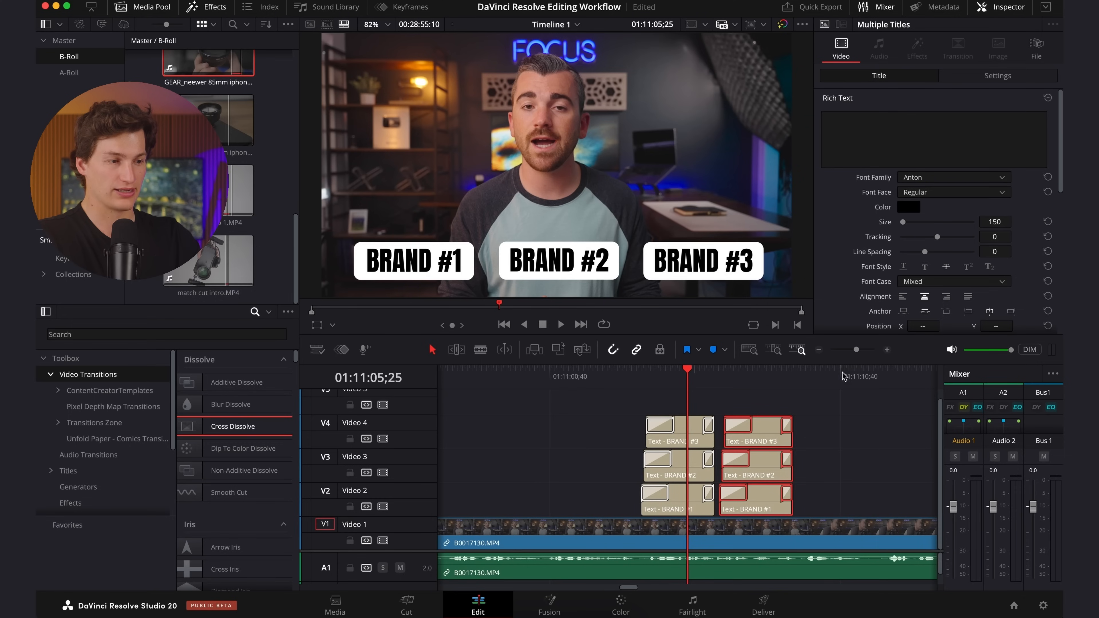
drag(777, 454, 816, 445)
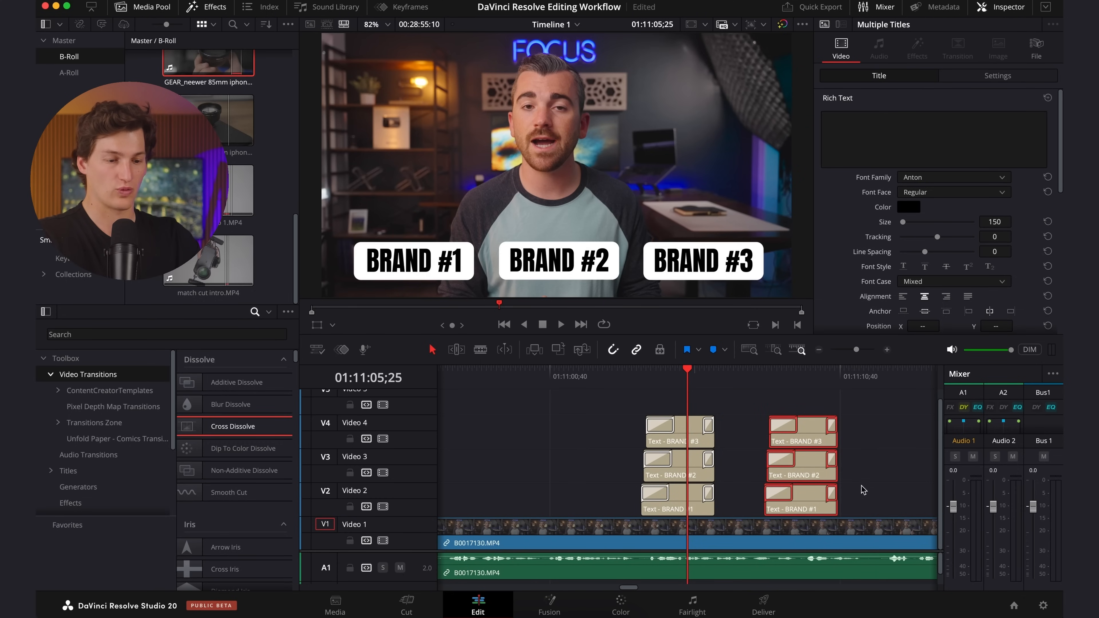
drag(807, 470, 916, 476)
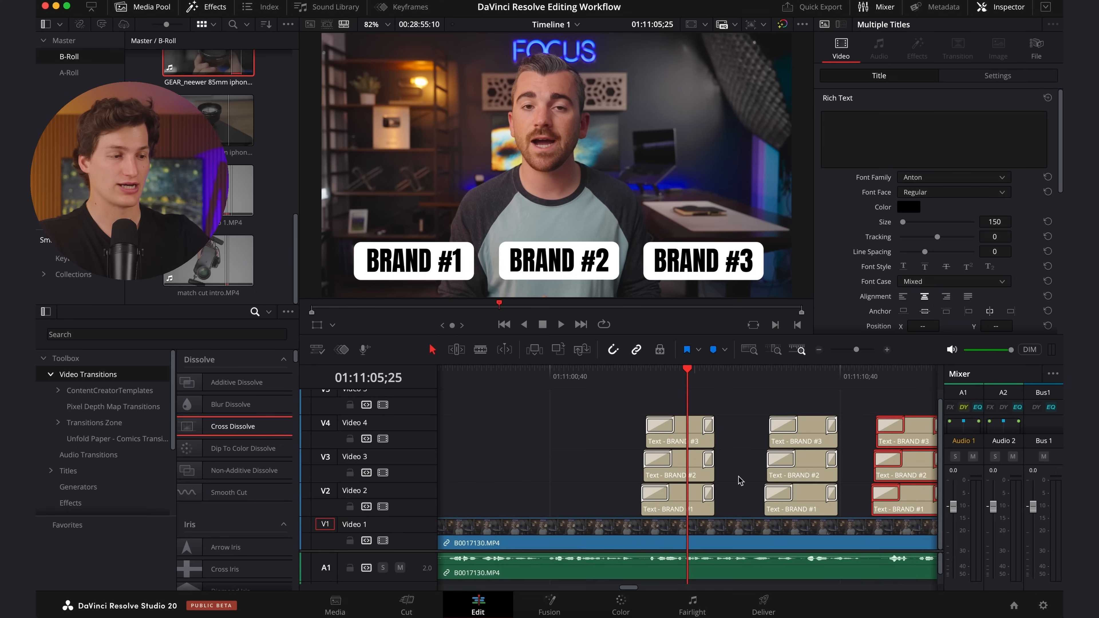
Switch to Finder and preview CCT_Green_Blue_Gradient.mp4 from the YouTube Video Editing Starter Pack folder.
scroll(783, 446, right, 5)
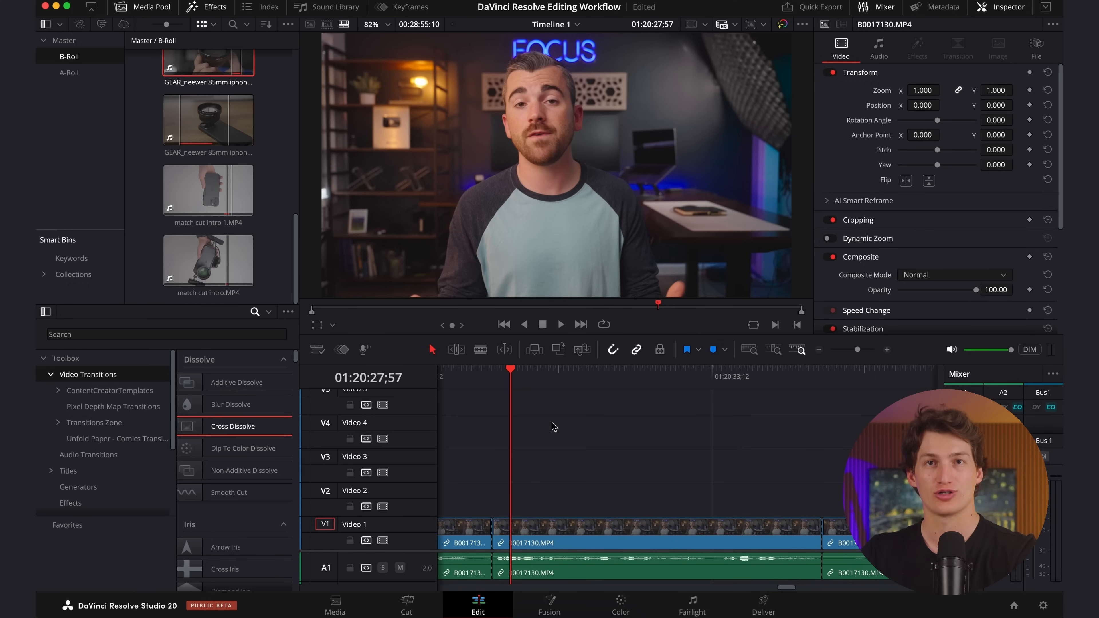
key(super+Tab)
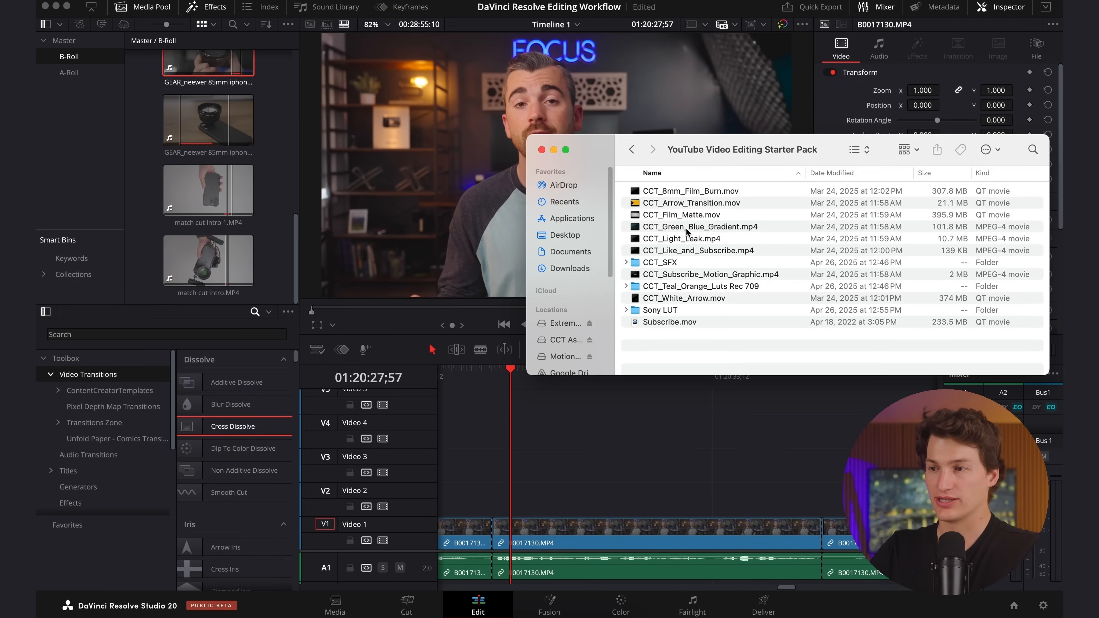
click(687, 228)
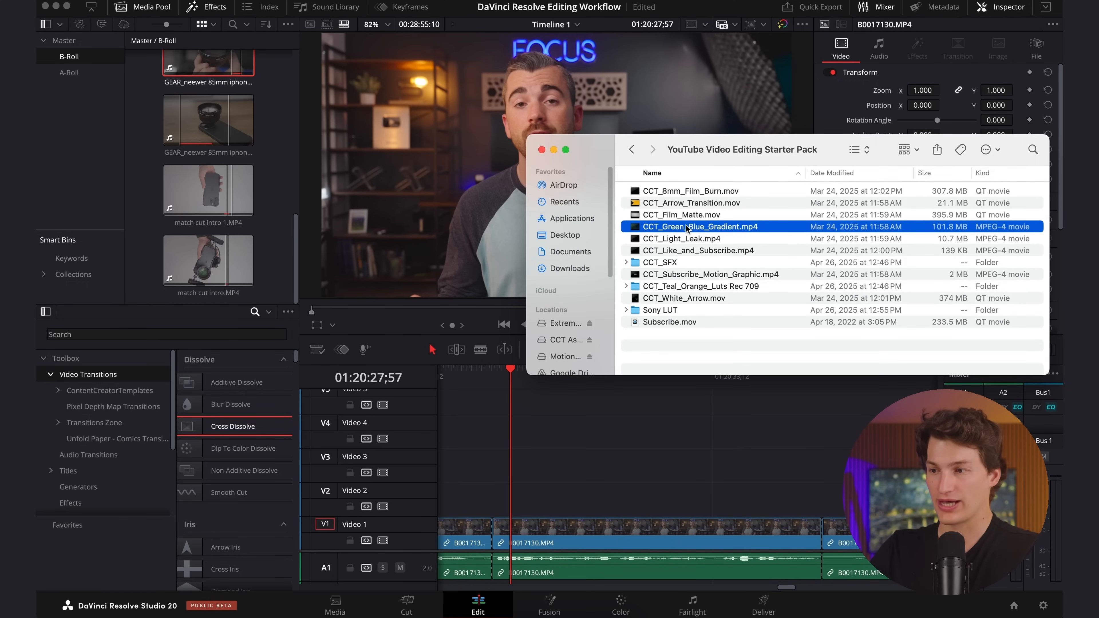
key(space)
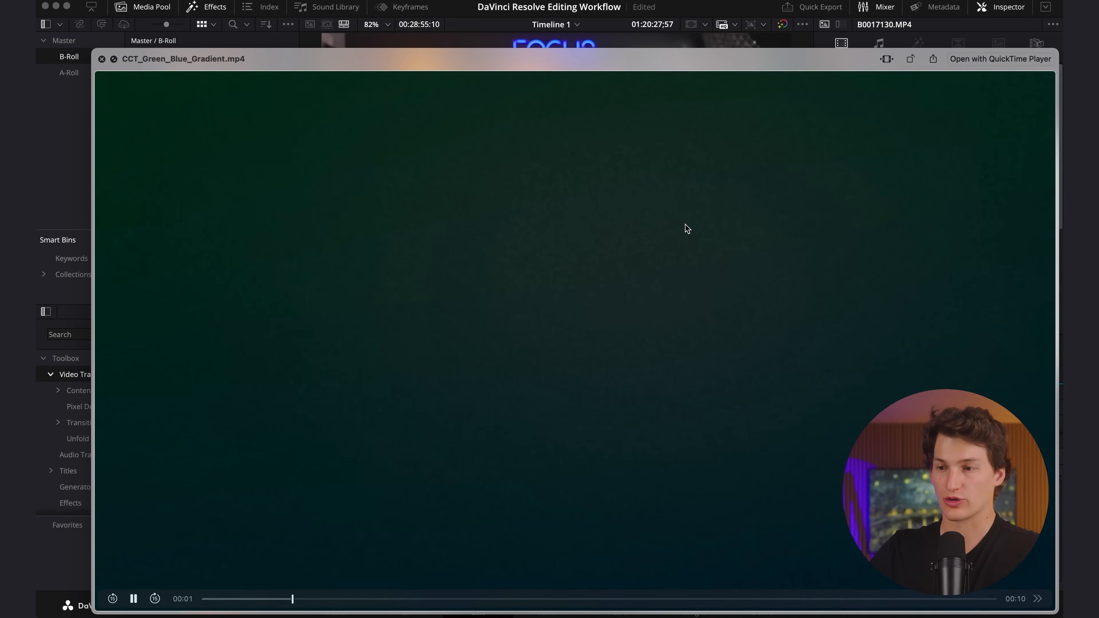
key(space)
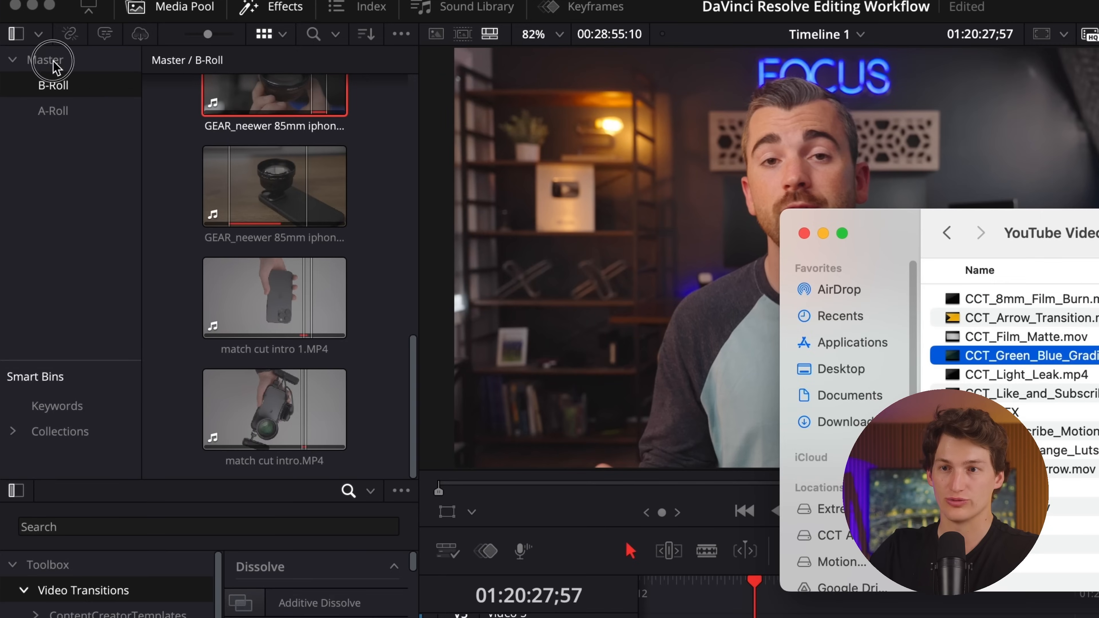
Create a new bin named Graphics under Master in the media pool.
click(56, 65)
right_click(68, 196)
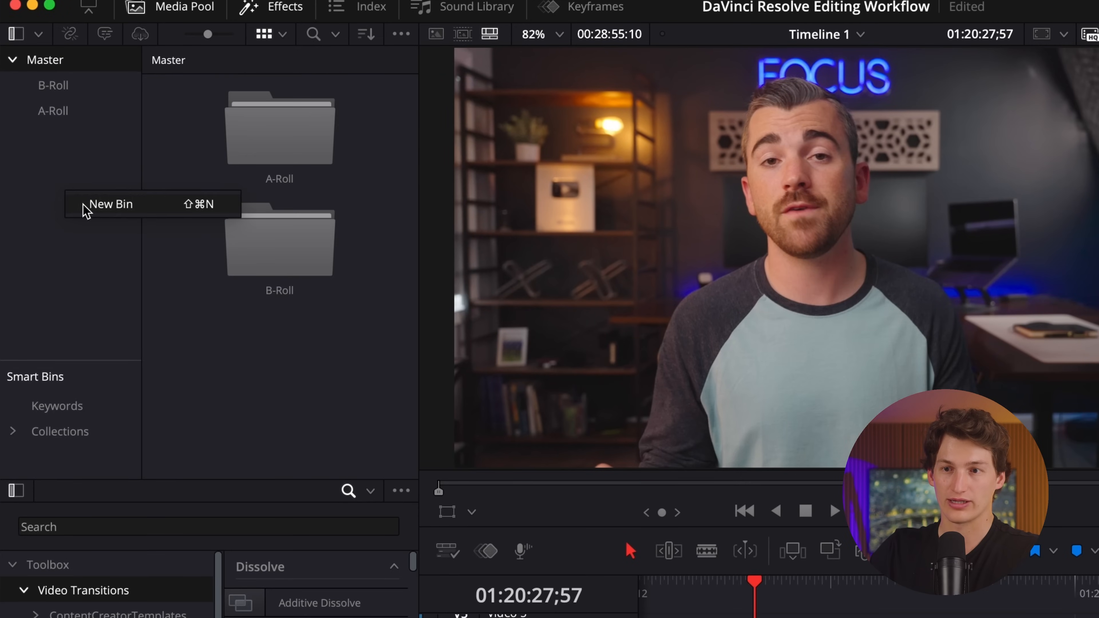
click(87, 205)
text(Gr)
key(Return)
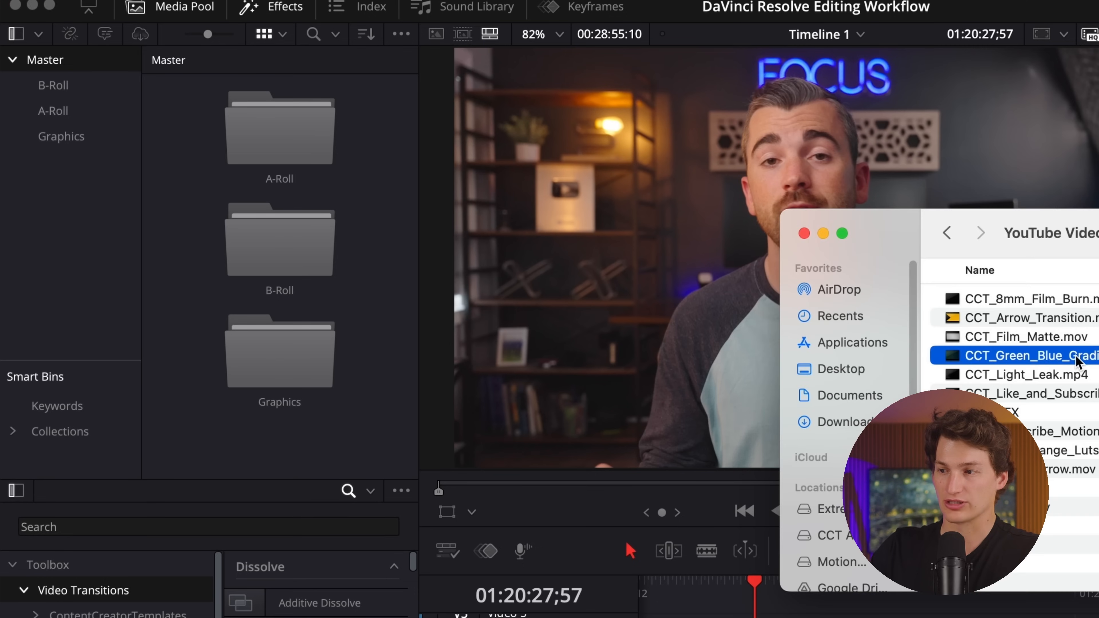
Import CCT_Green_Blue_Gradient.mp4 into the Graphics bin and place it on Video 2 at 01:20:27;57.
drag(1074, 355, 76, 145)
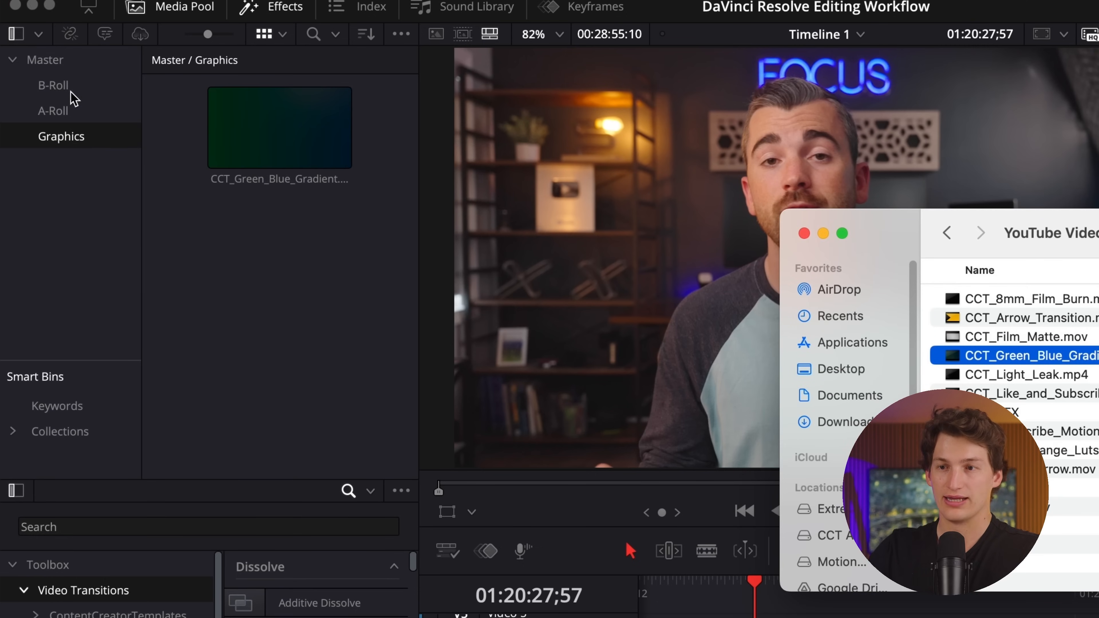
click(272, 149)
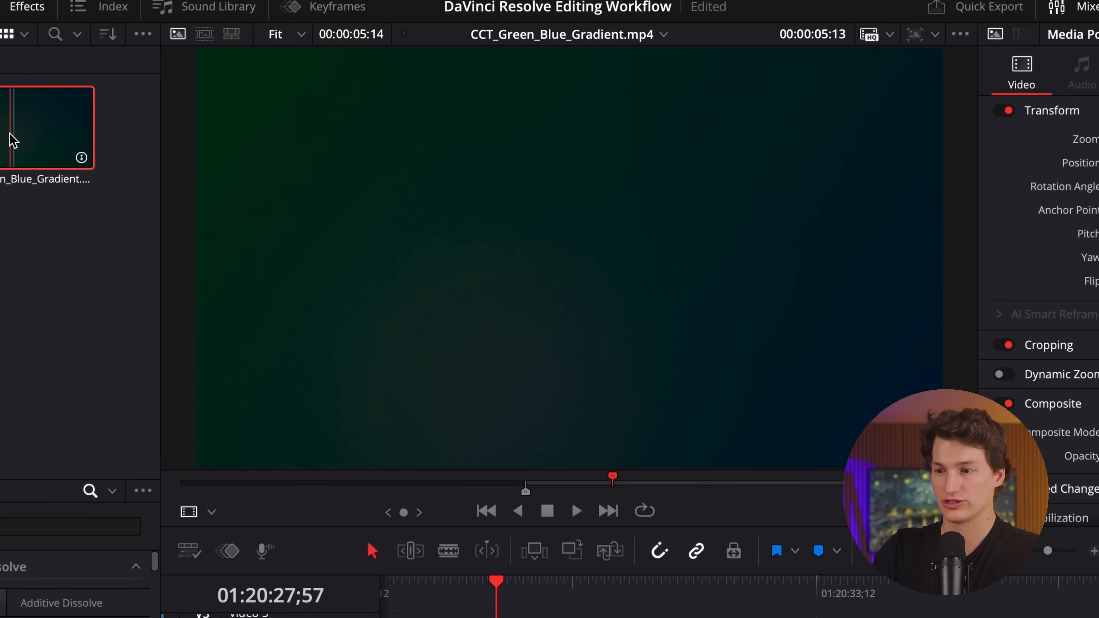
drag(498, 181, 550, 617)
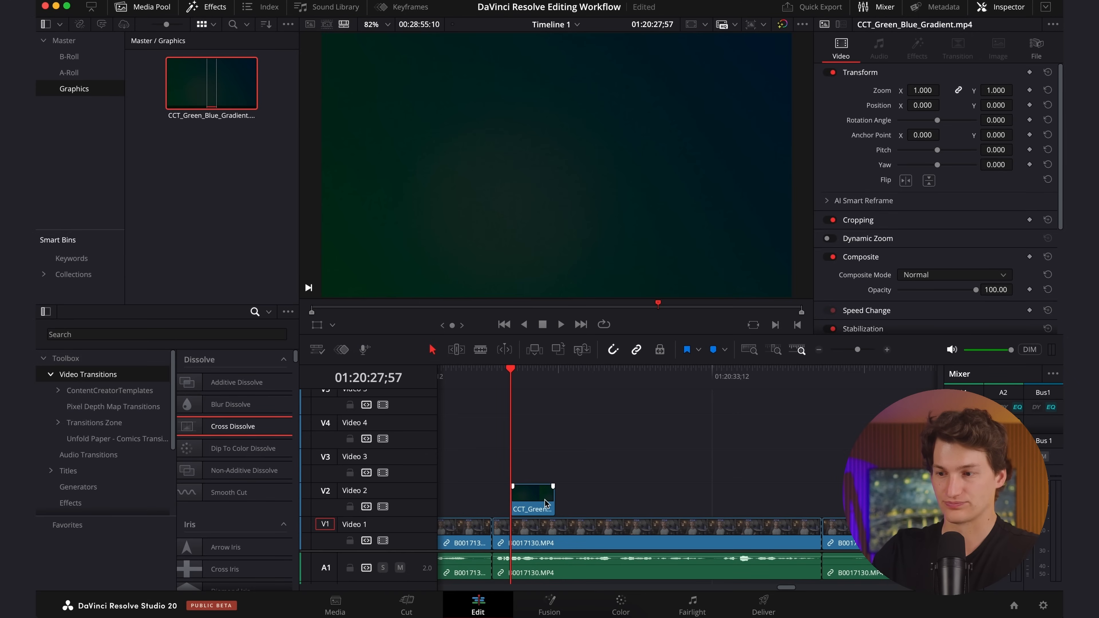
drag(546, 504, 551, 510)
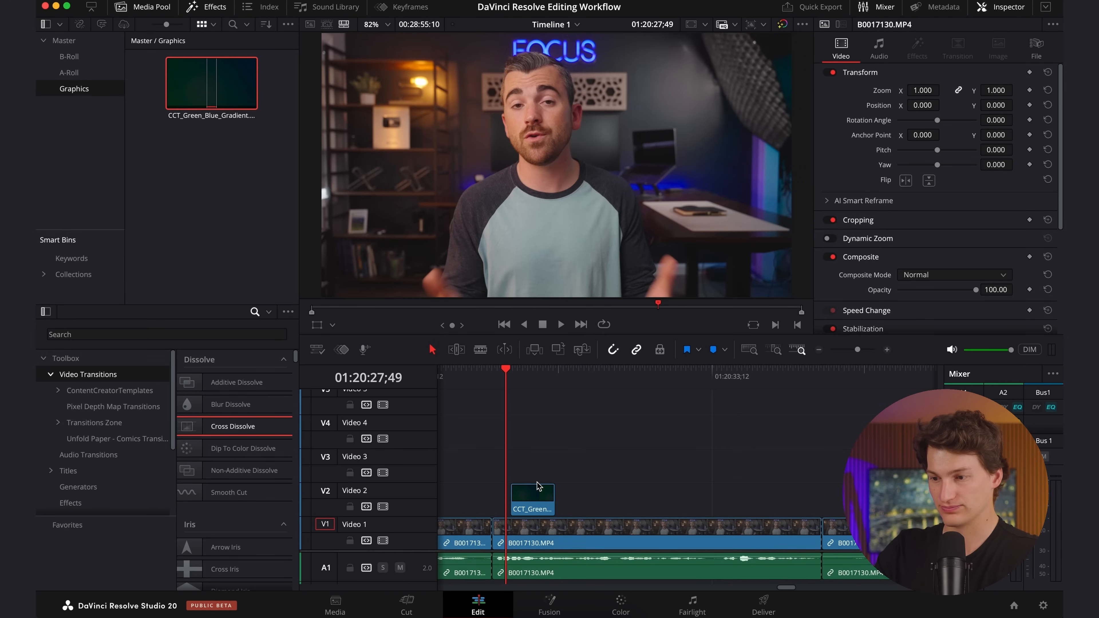
Find the cue at 01:20:28;39 by playback and move the gradient clip to start there.
key(space)
Find the end of the passage at 01:20:33;11 by playback and extend the gradient clip to that point.
key(space)
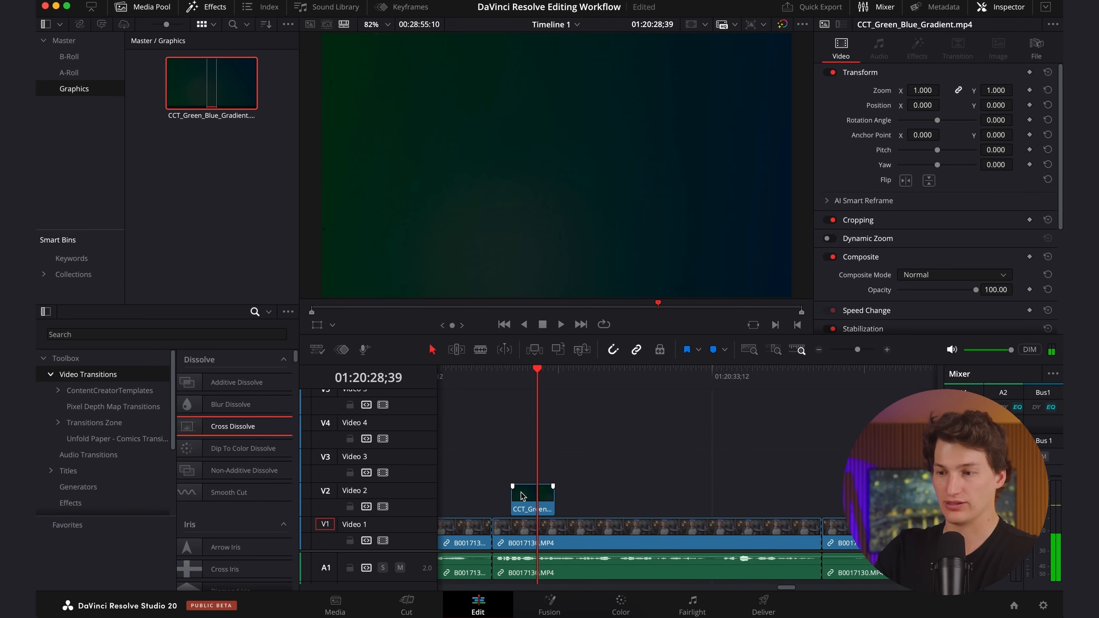
drag(533, 503, 558, 504)
key(space)
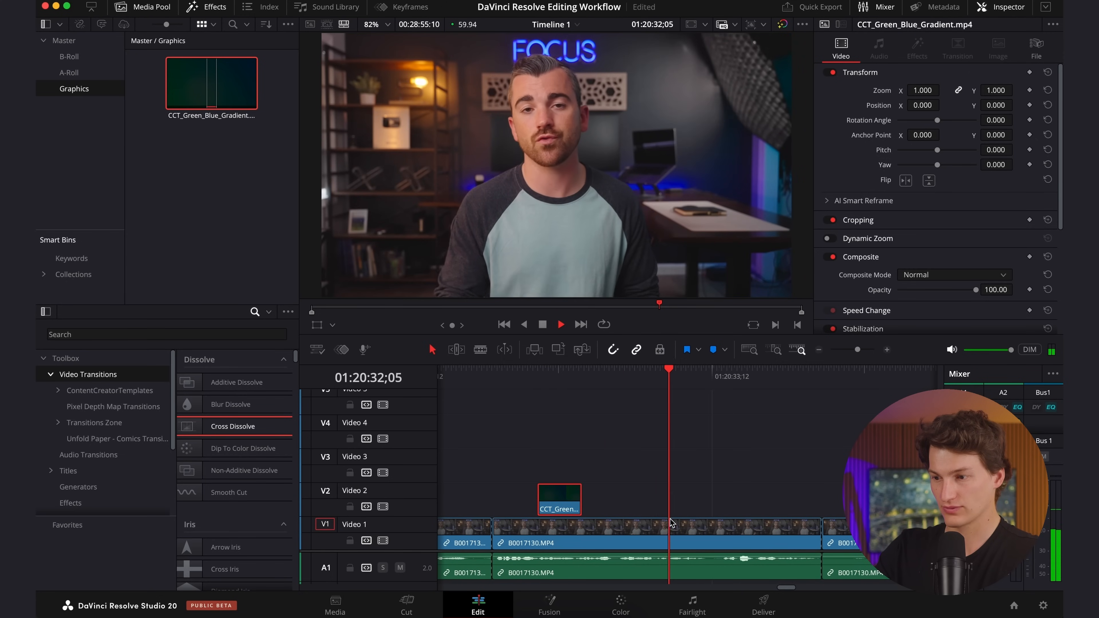
key(space)
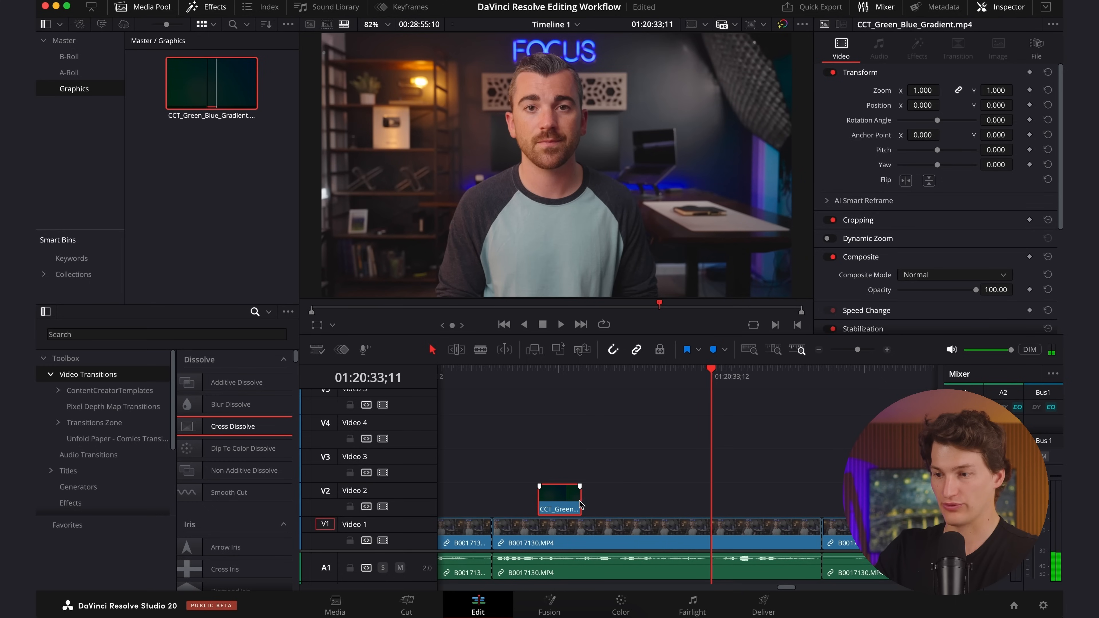
drag(581, 504, 709, 503)
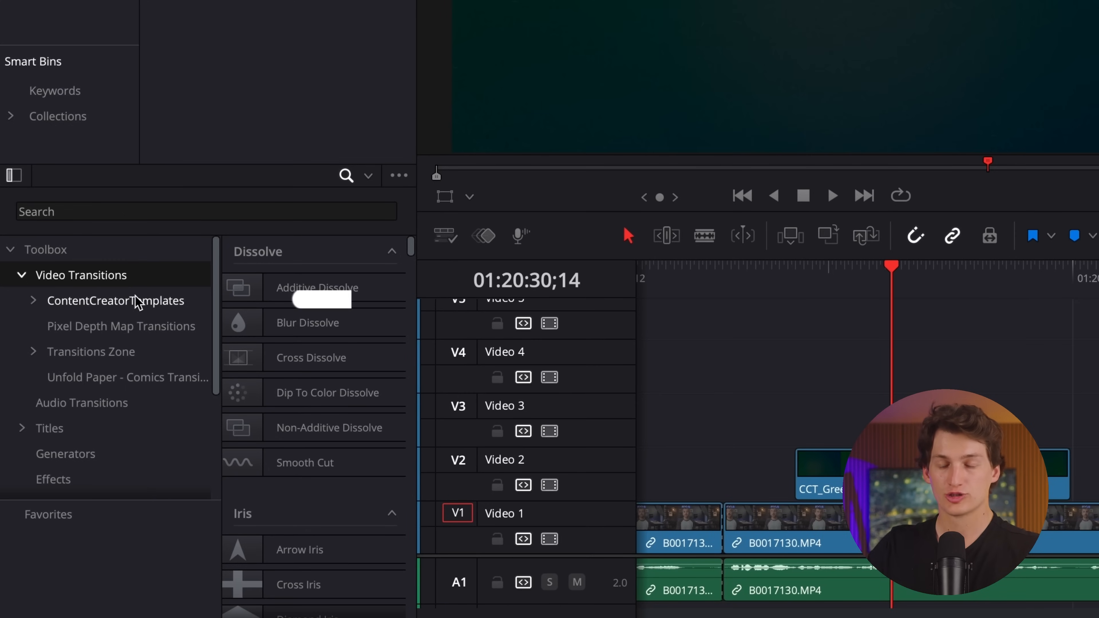
Add the Hand Gesture TR Swipe-DOWN transition from ContentCreatorTemplates to the start of the gradient clip.
click(121, 302)
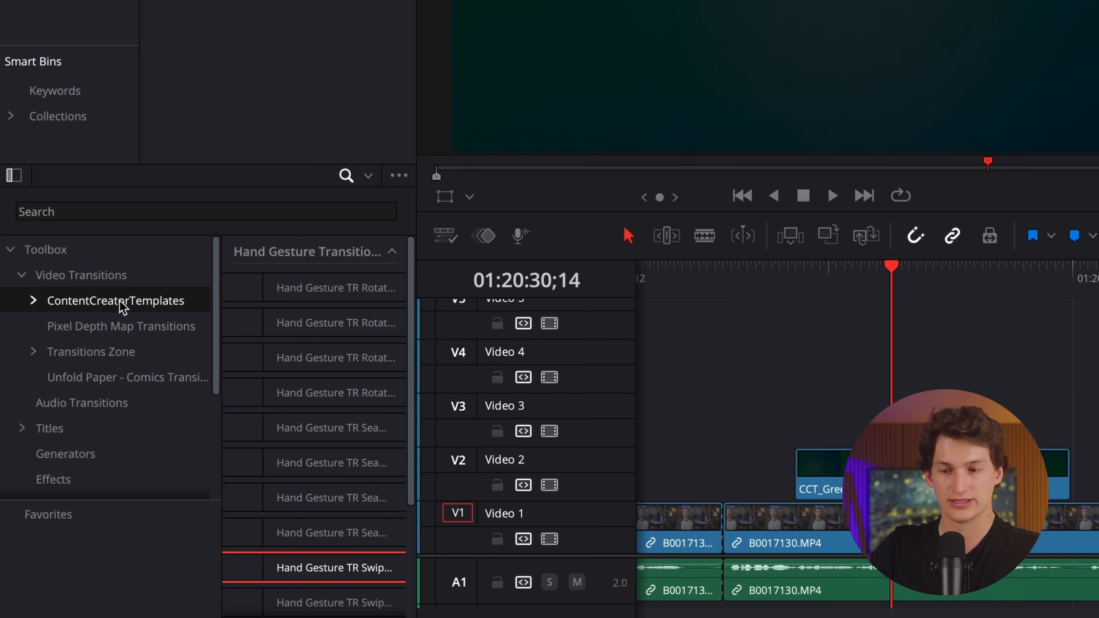
scroll(274, 501, down, 4)
scroll(272, 501, up, 4)
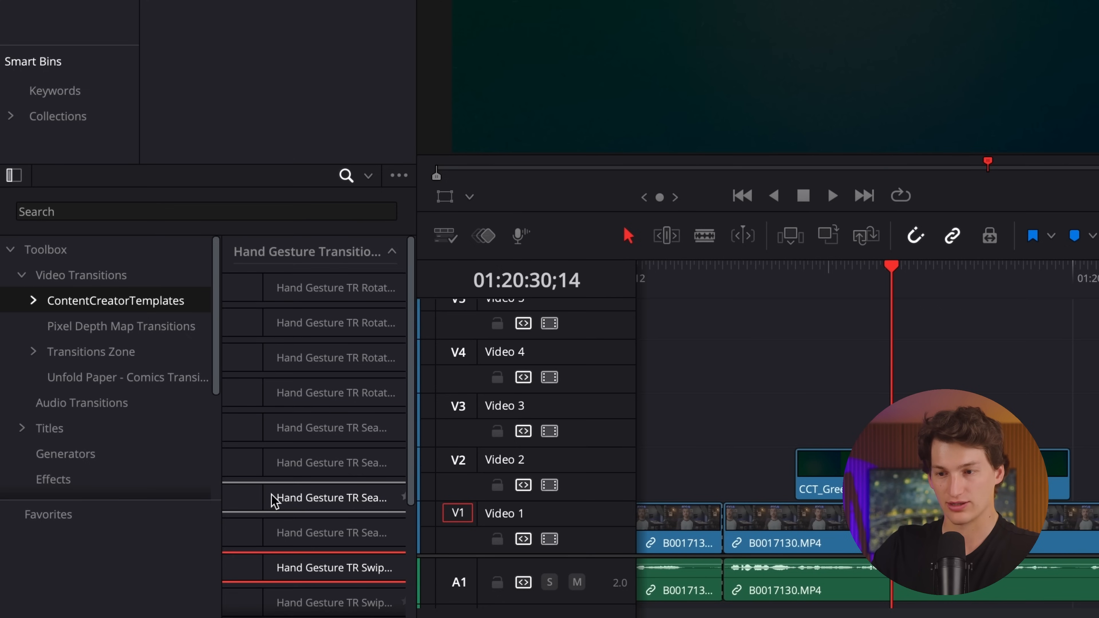
scroll(273, 501, down, 4)
drag(270, 412, 722, 472)
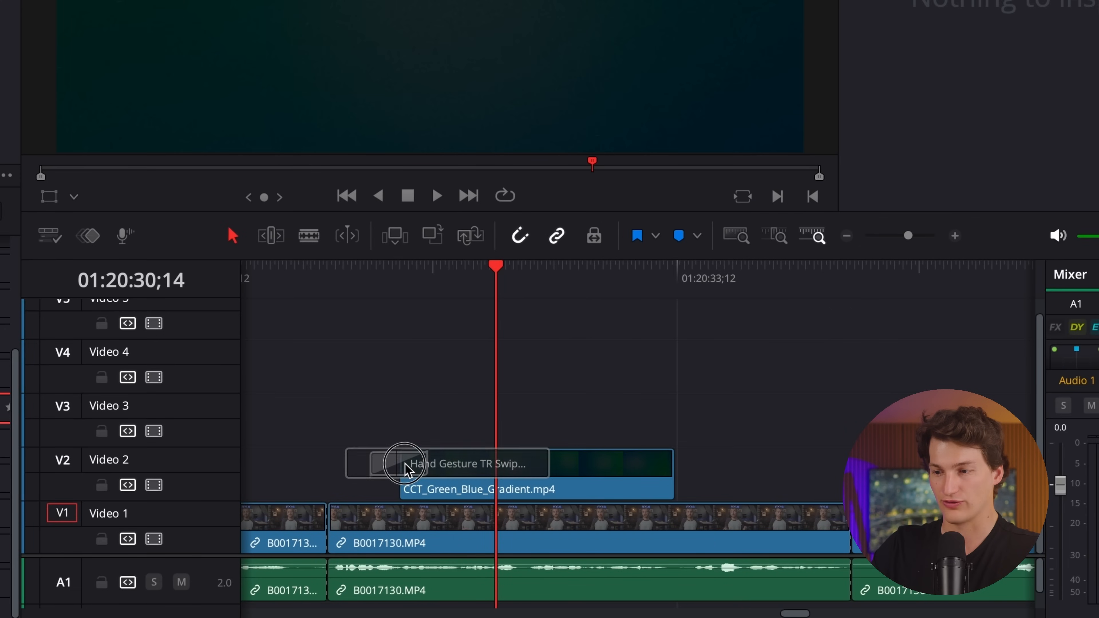
drag(414, 472, 426, 470)
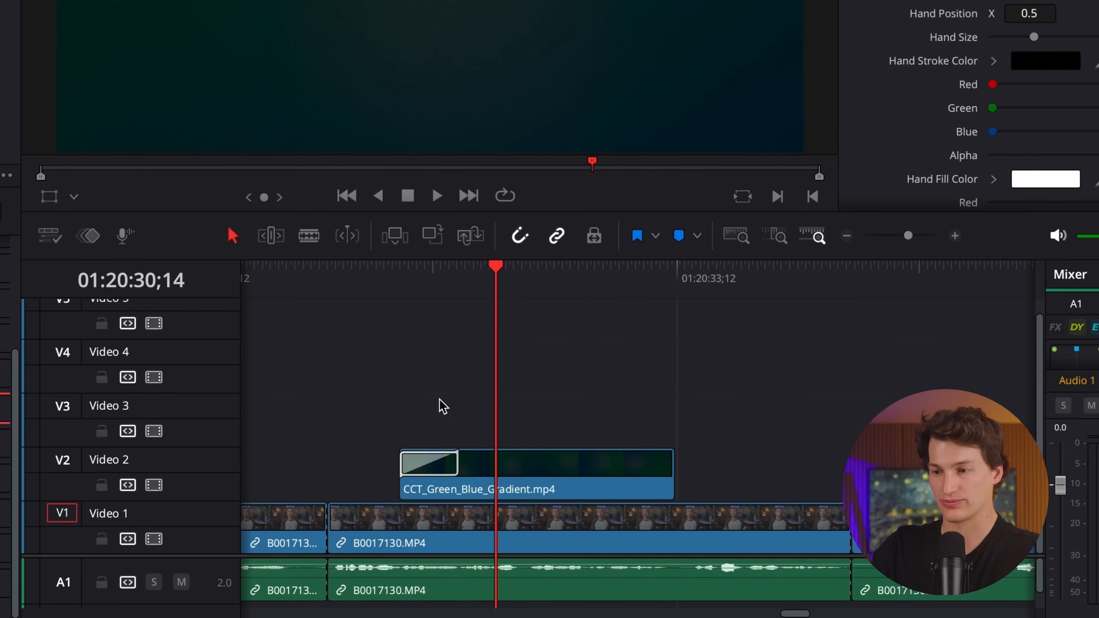
Play back from 01:20:27;53 to check the hand swipe transition into the gradient.
click(355, 265)
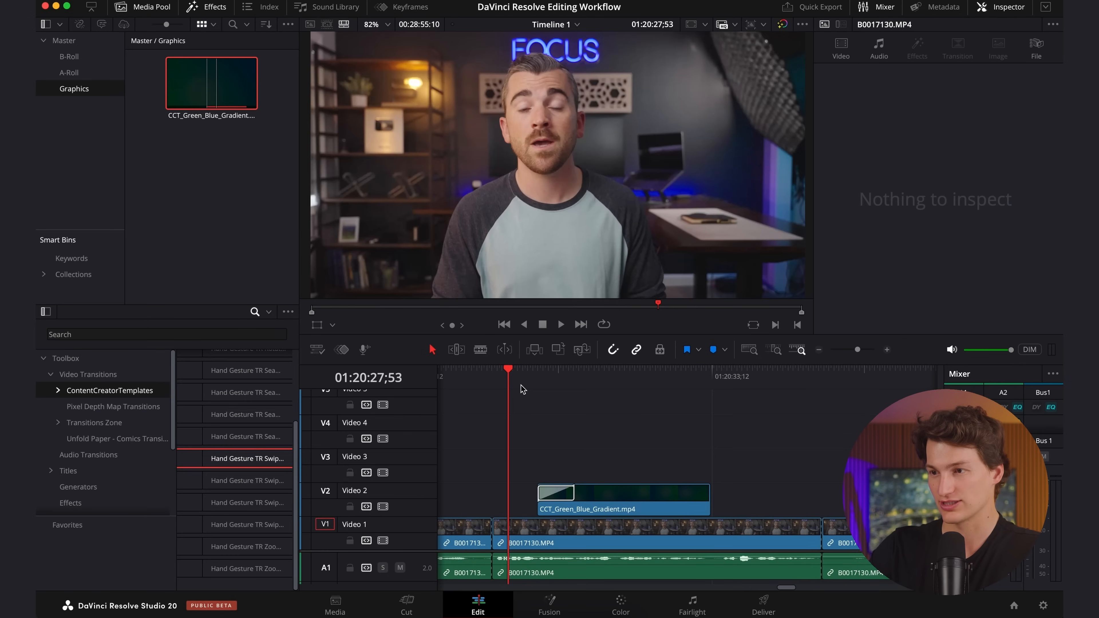
key(space)
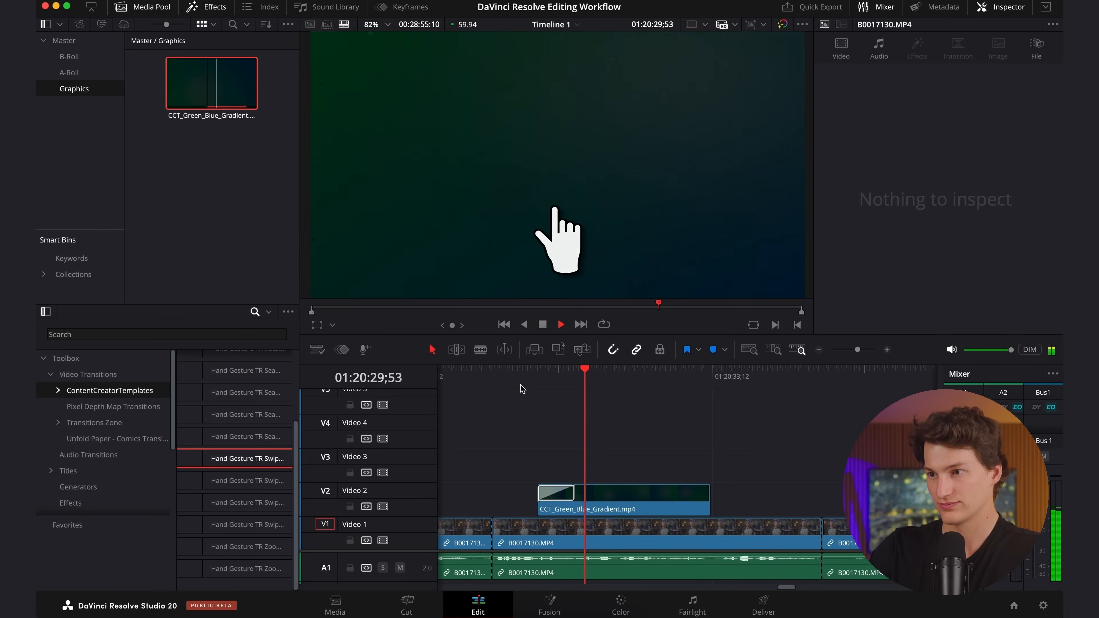
key(space)
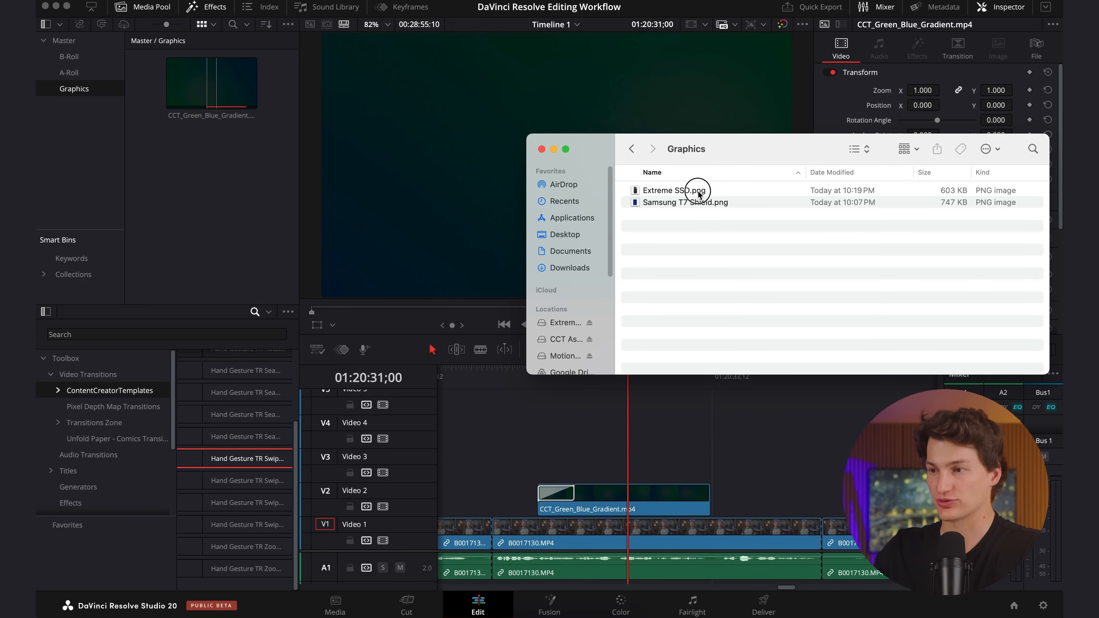
Import Extreme SSD.png and Samsung T7 Shield.png from Finder into Graphics and stack them on Video 3 and Video 4 above the gradient.
click(700, 194)
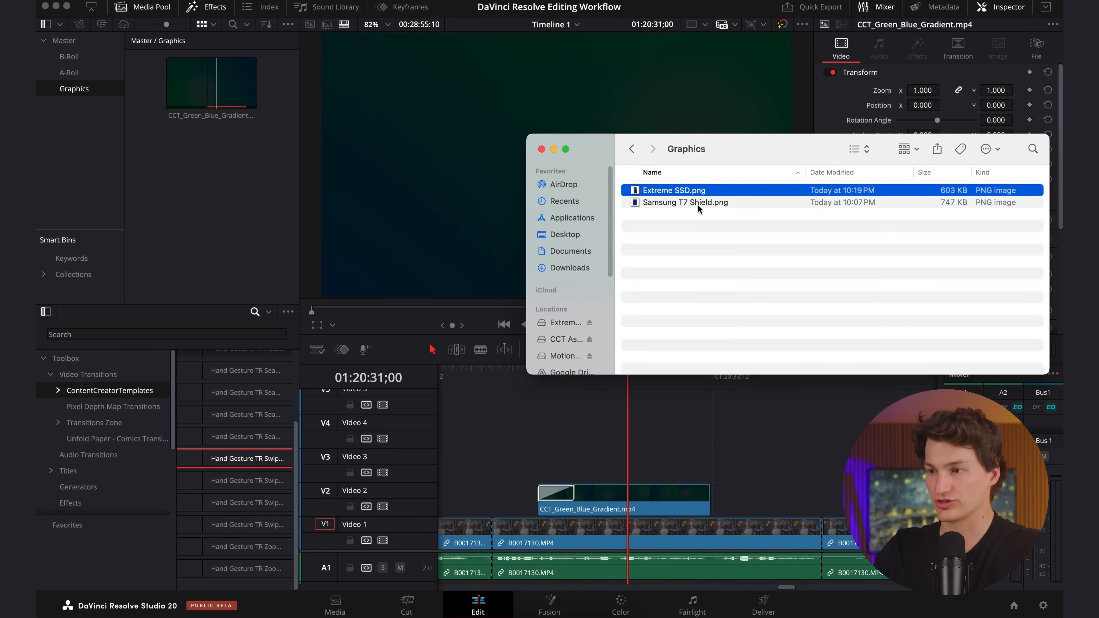
shift+click(710, 203)
drag(739, 203, 577, 460)
drag(802, 478, 611, 441)
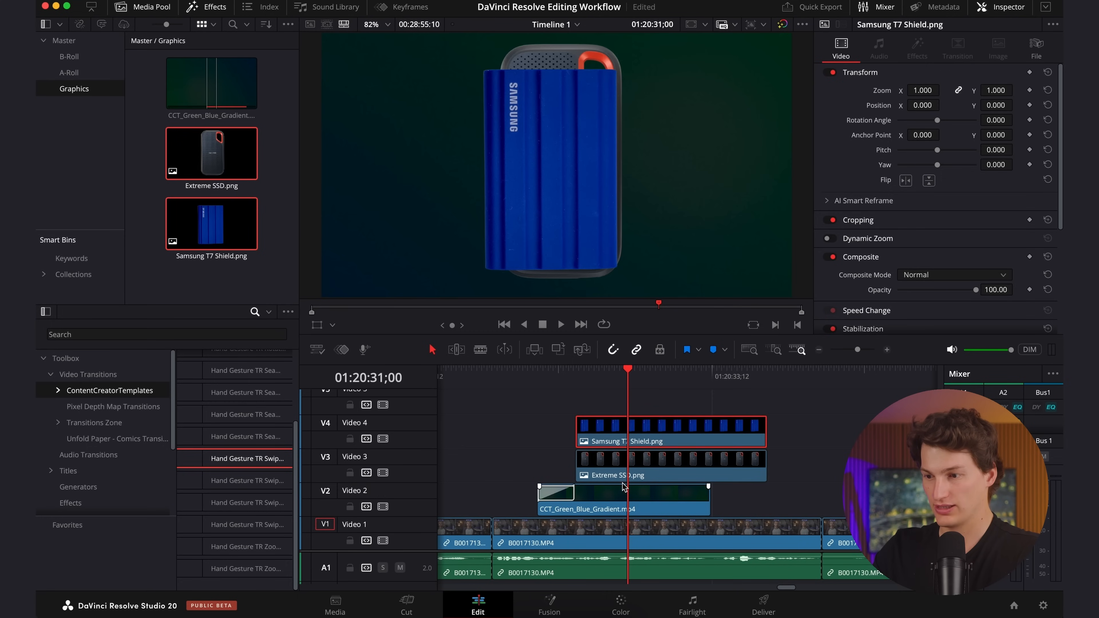
Put Samsung T7 Shield.png on Video 3 and Extreme SSD.png on Video 4, starting the Extreme SSD image at 01:20:31;01.
click(567, 376)
key(space)
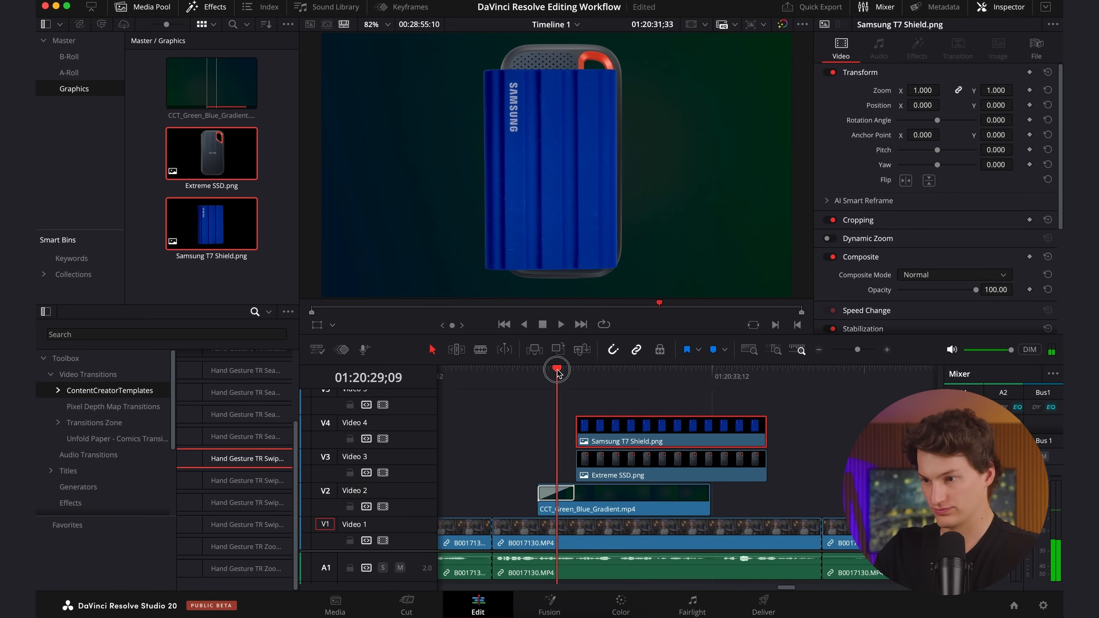
drag(620, 471, 600, 396)
super+click(605, 454)
drag(614, 437, 664, 438)
click(611, 400)
click(677, 413)
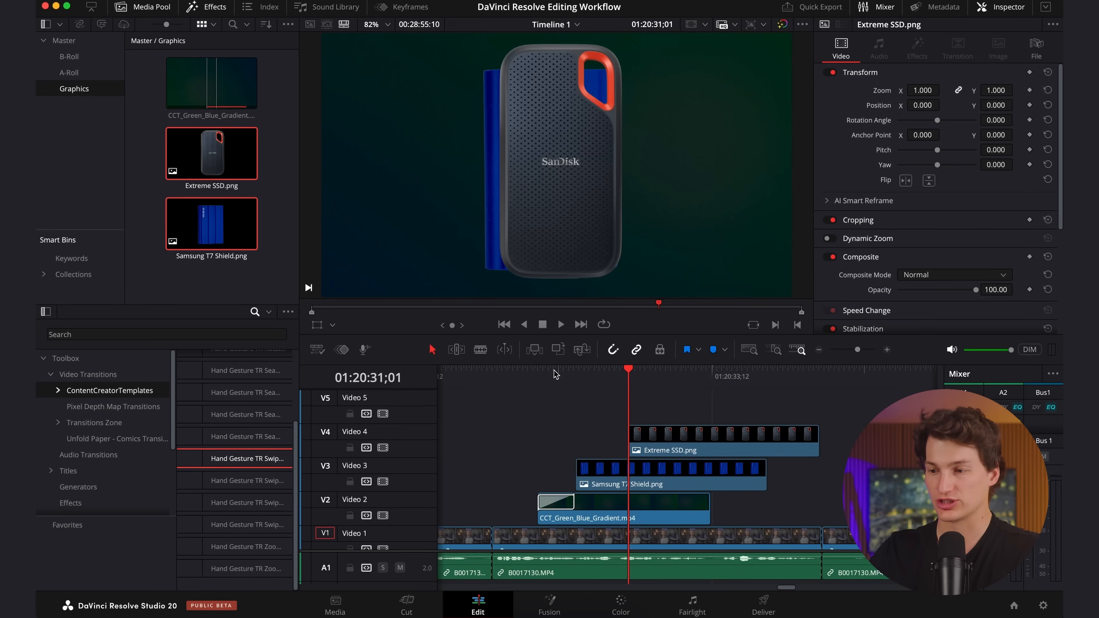
Play back the product graphic and trim the Samsung T7 Shield and Extreme SSD images to end with the gradient clip.
click(555, 373)
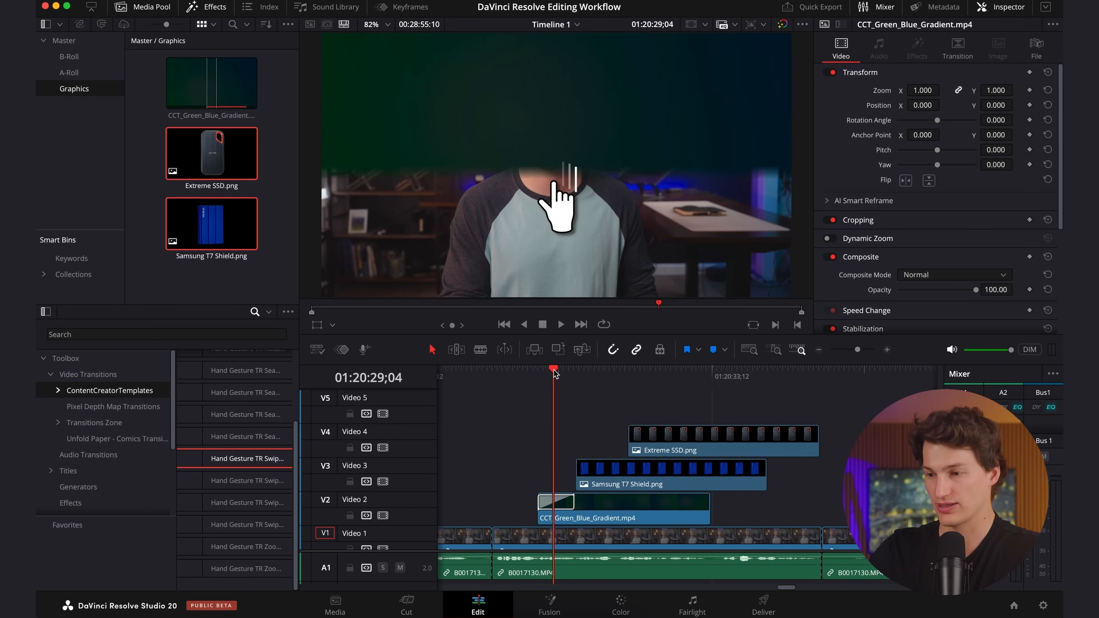
key(space)
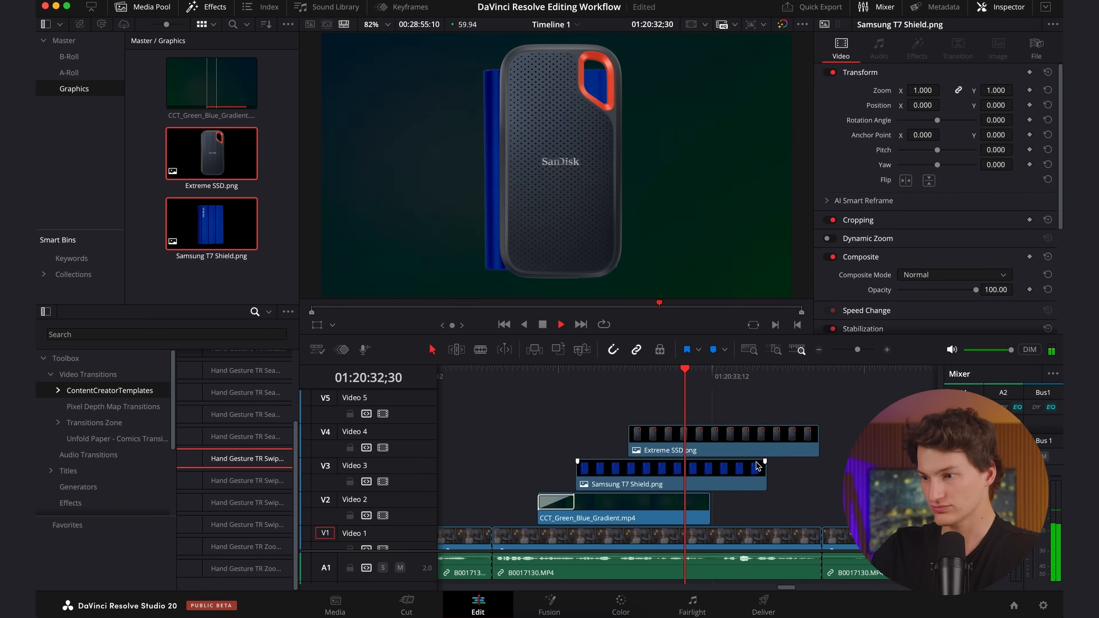
key(space)
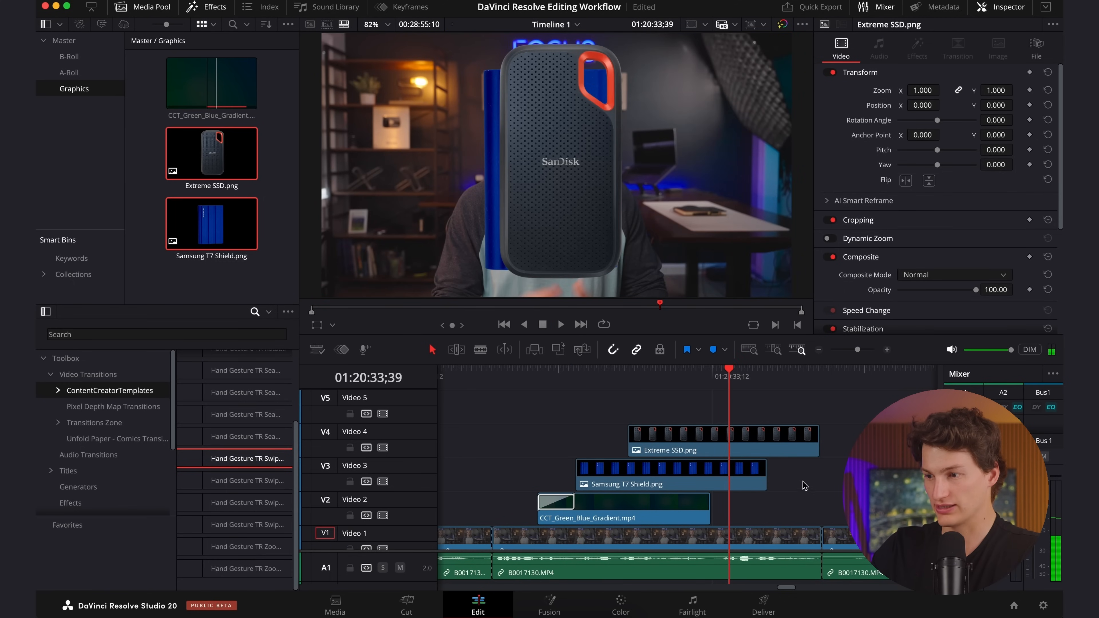
drag(766, 475, 712, 423)
drag(817, 450, 712, 452)
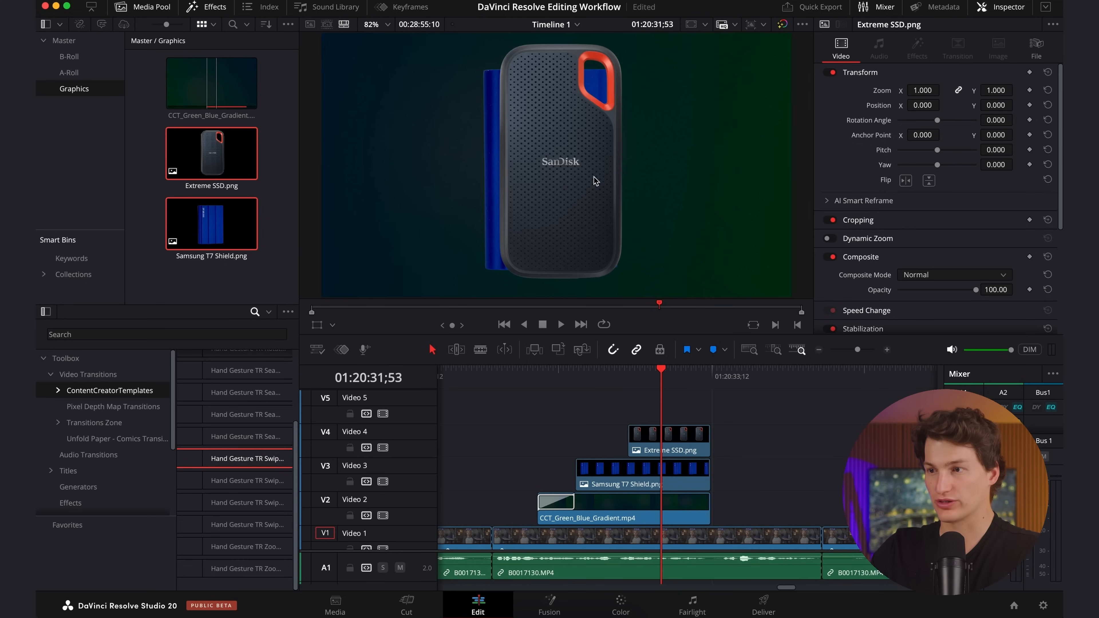
Separate the two drives horizontally by setting Position X to -659 for Samsung T7 Shield and 928 for Extreme SSD.
click(609, 468)
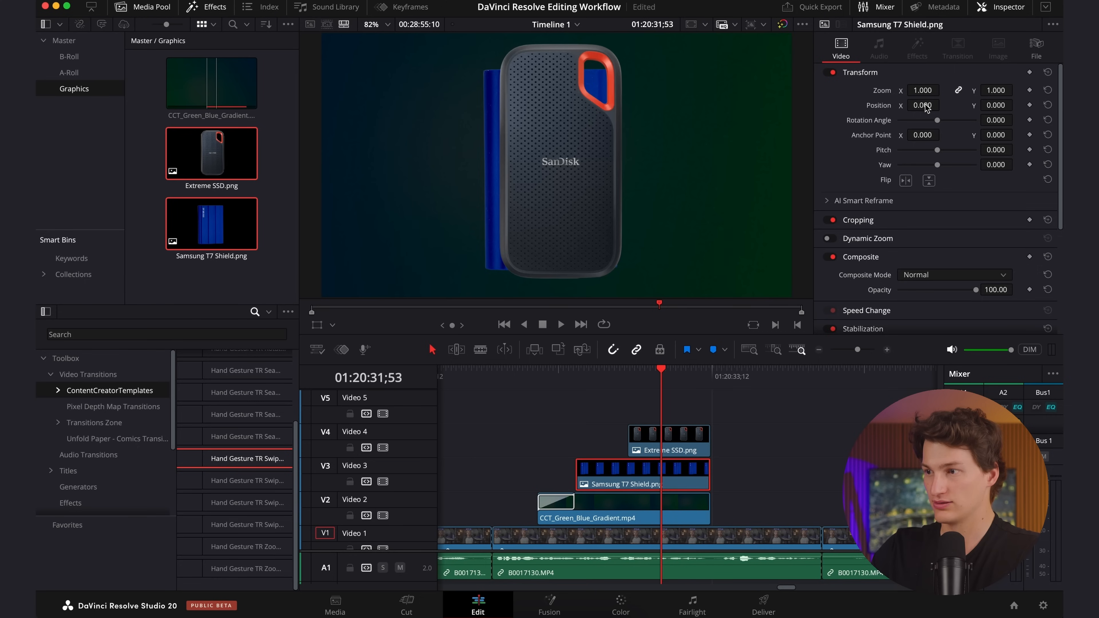
drag(922, 104, 531, 128)
click(669, 440)
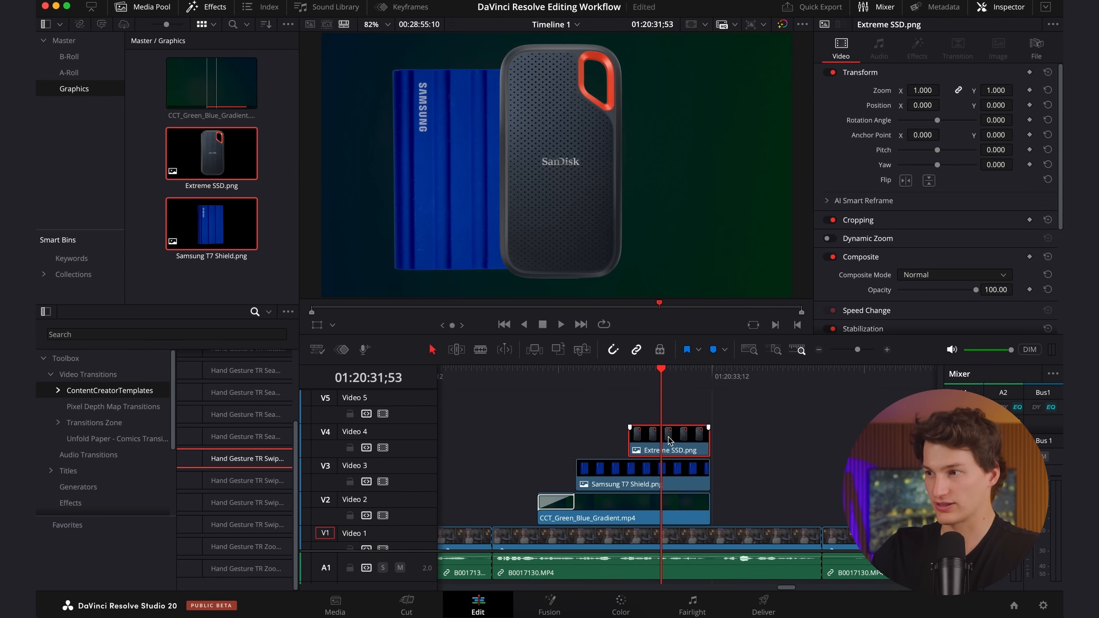
drag(921, 105, 969, 320)
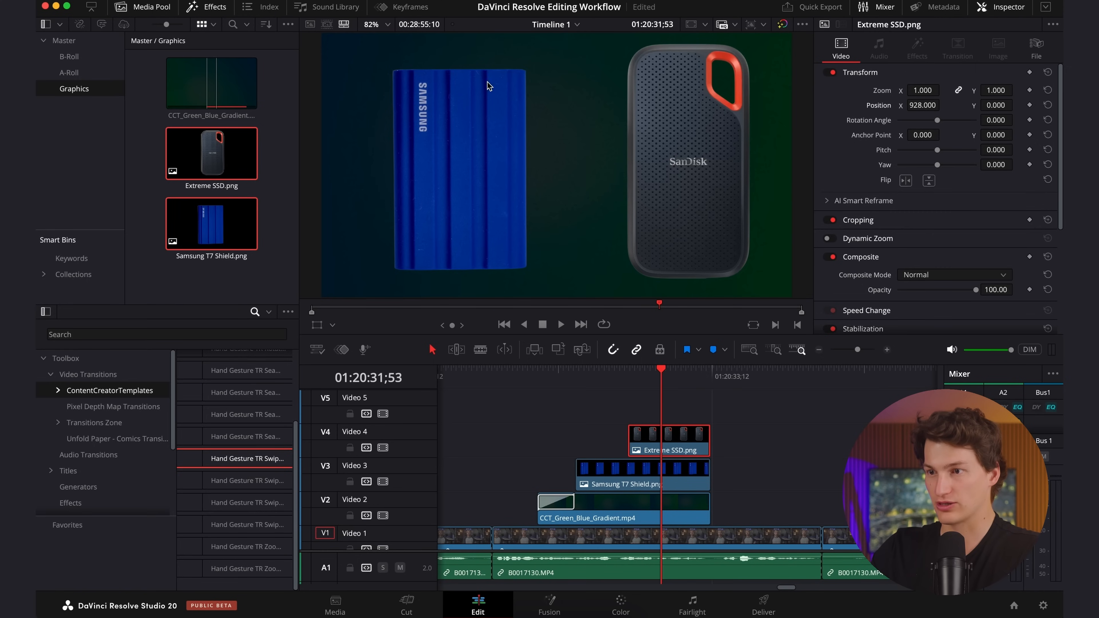
Scale the Extreme SSD image to 0.870 at position X 814, Y -26, and set the Samsung T7 Shield's Position X to -555.
drag(921, 90, 914, 95)
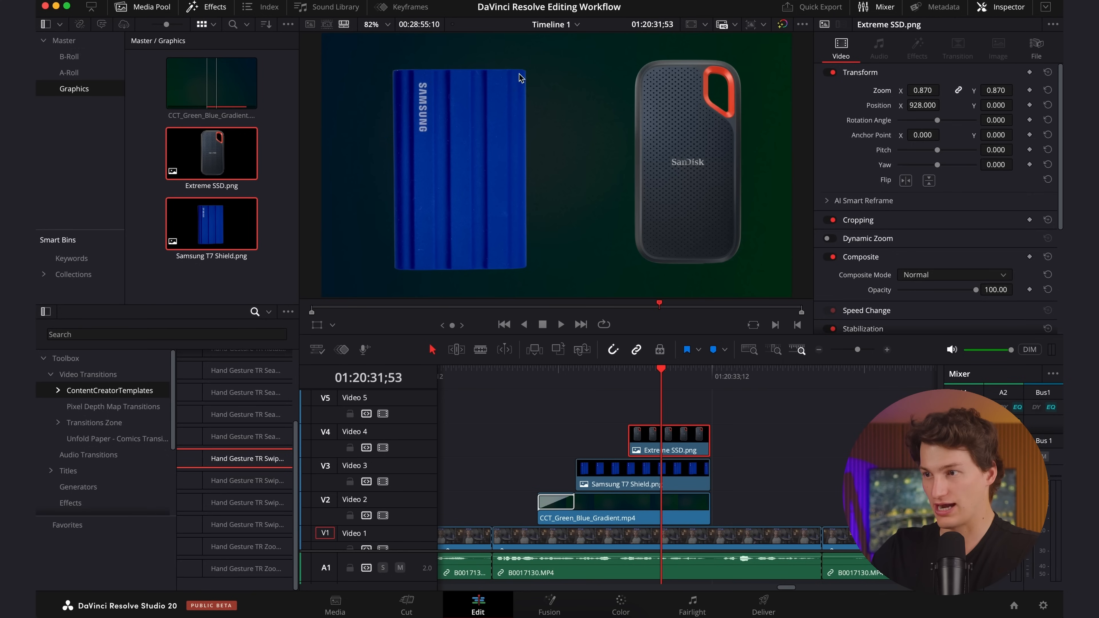
drag(994, 106, 978, 109)
drag(911, 100, 671, 295)
click(600, 464)
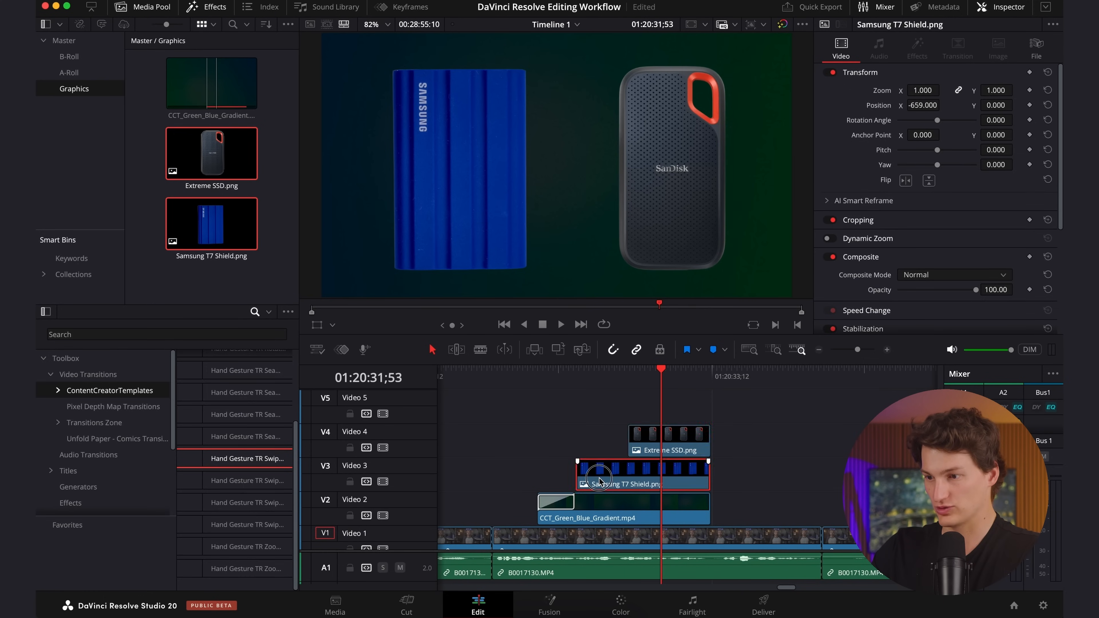
drag(920, 105, 981, 109)
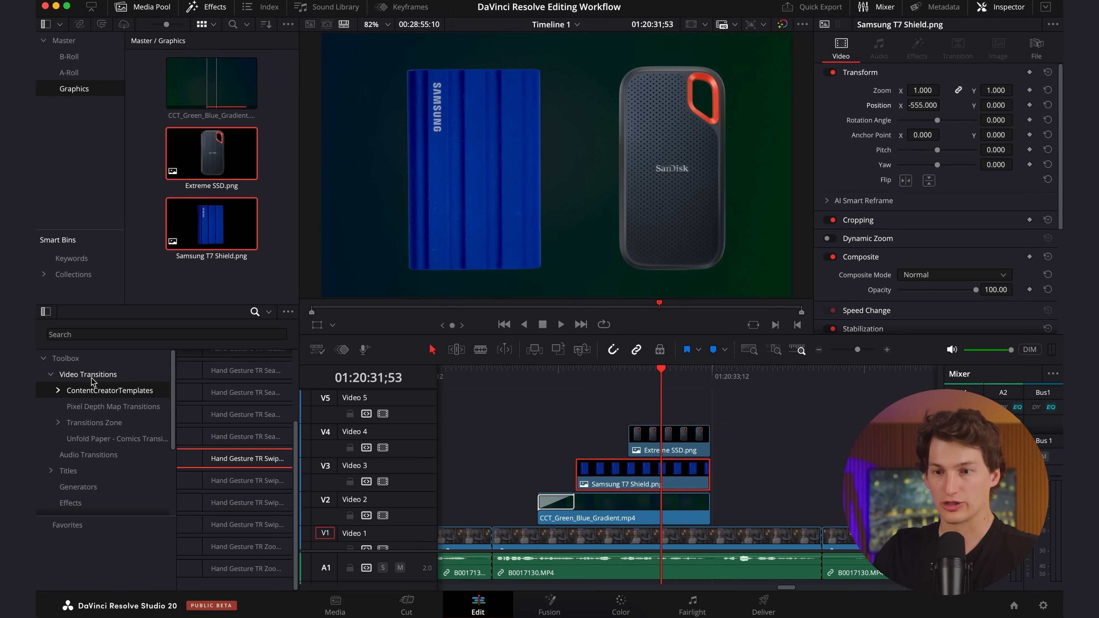
Find the Push video transition and add it to the start of the Samsung T7 Shield image on Video 3.
click(102, 380)
click(115, 340)
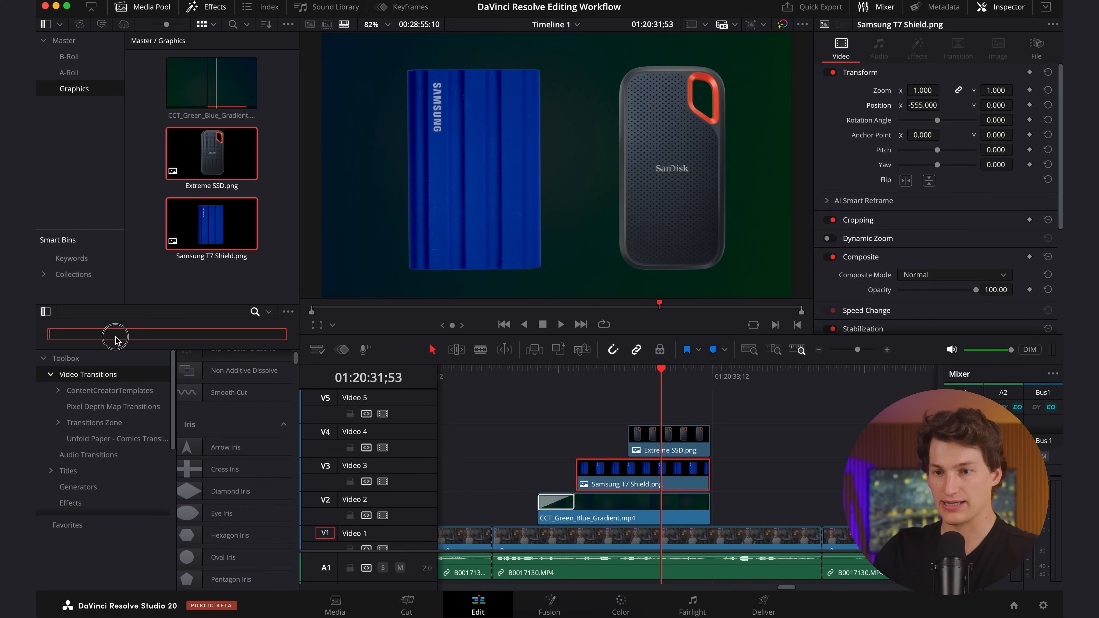
text(push)
drag(218, 382, 594, 473)
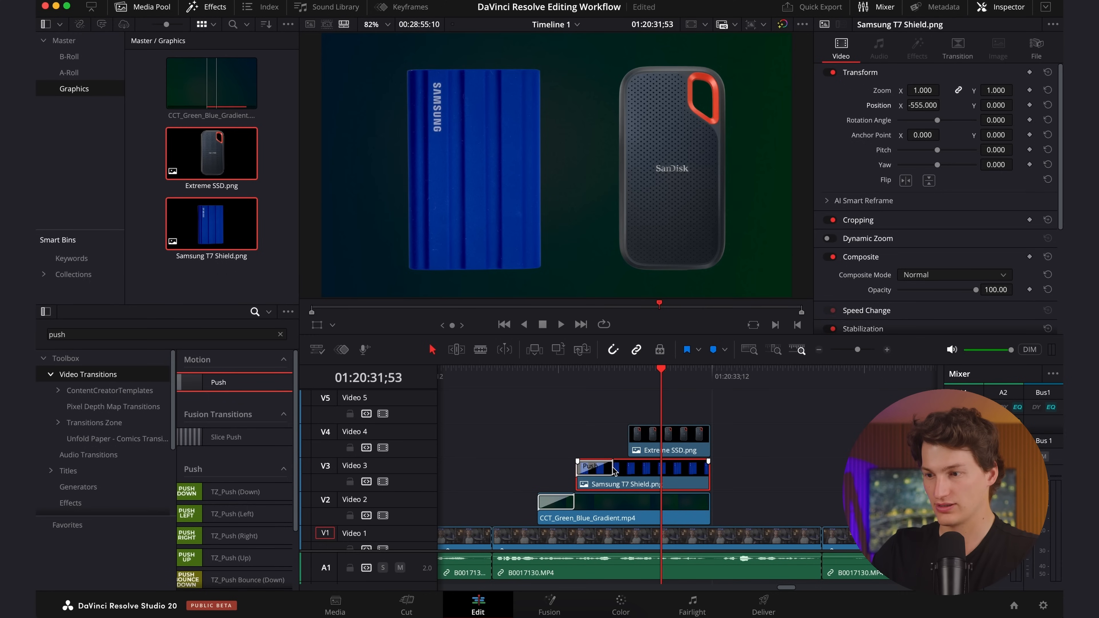
Set the Push transition to 30 frames, Motion Blur 1.000, Ease In & Out and the Push Down preset.
click(612, 468)
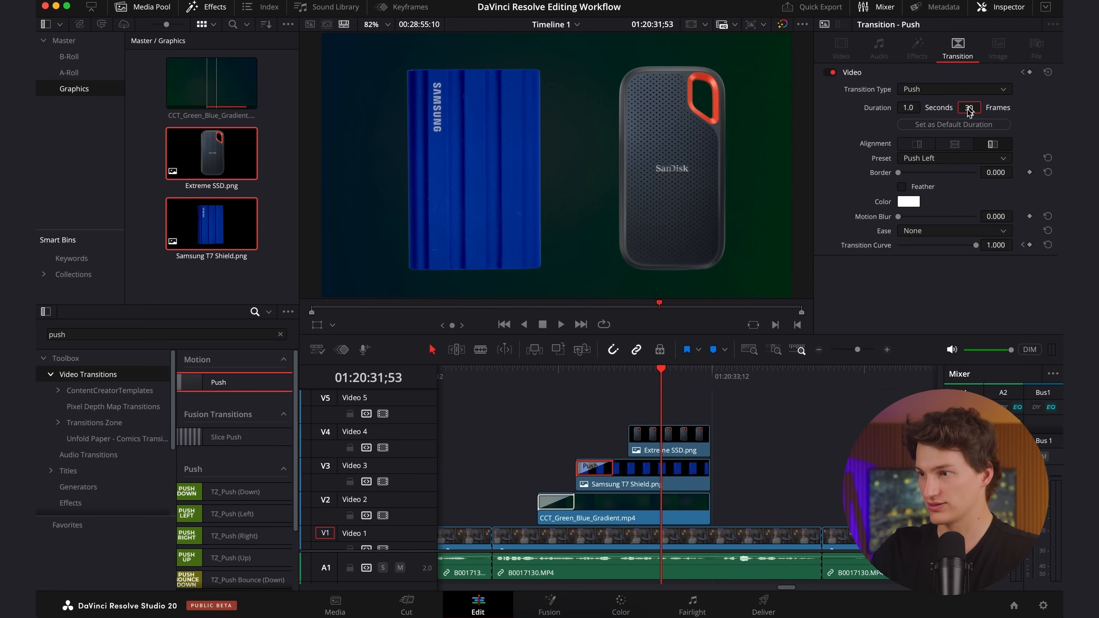
drag(960, 219, 1021, 224)
click(967, 233)
click(928, 289)
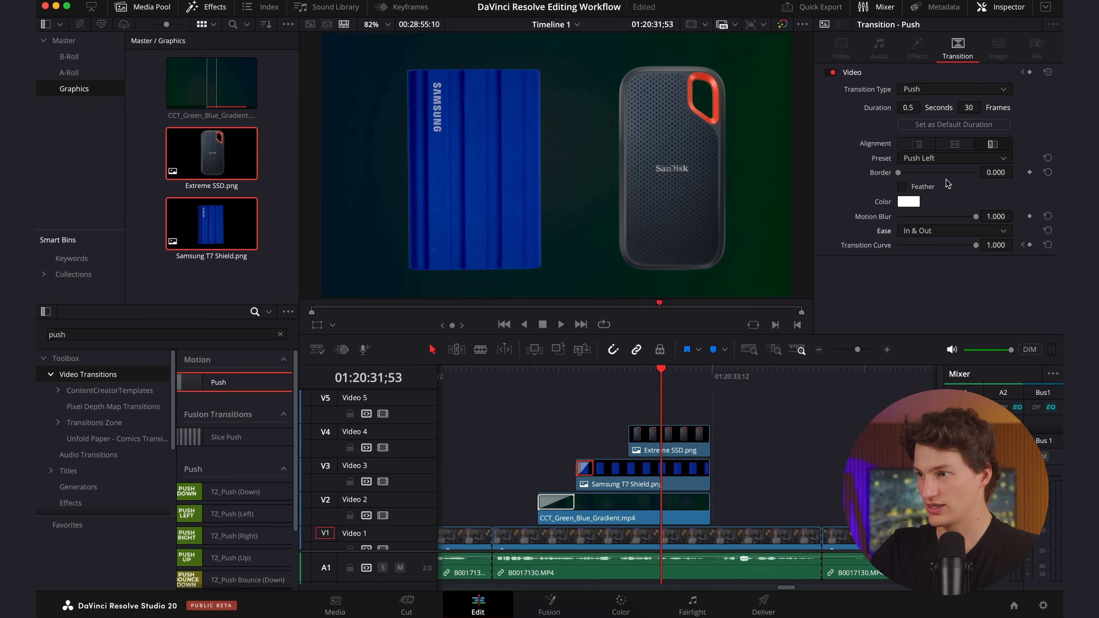
click(931, 161)
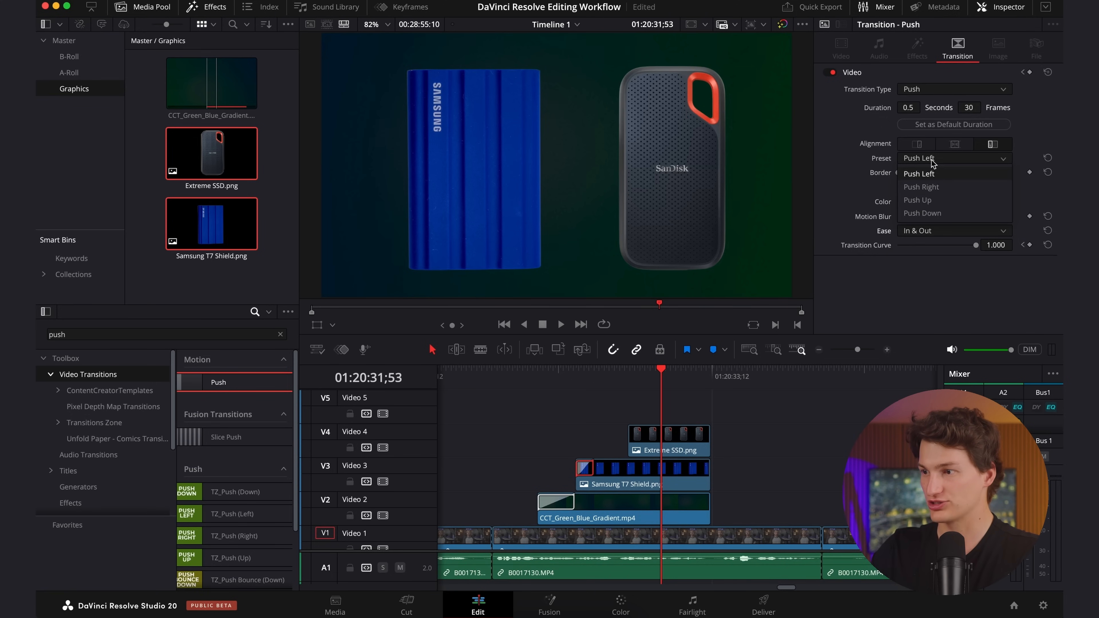
click(928, 214)
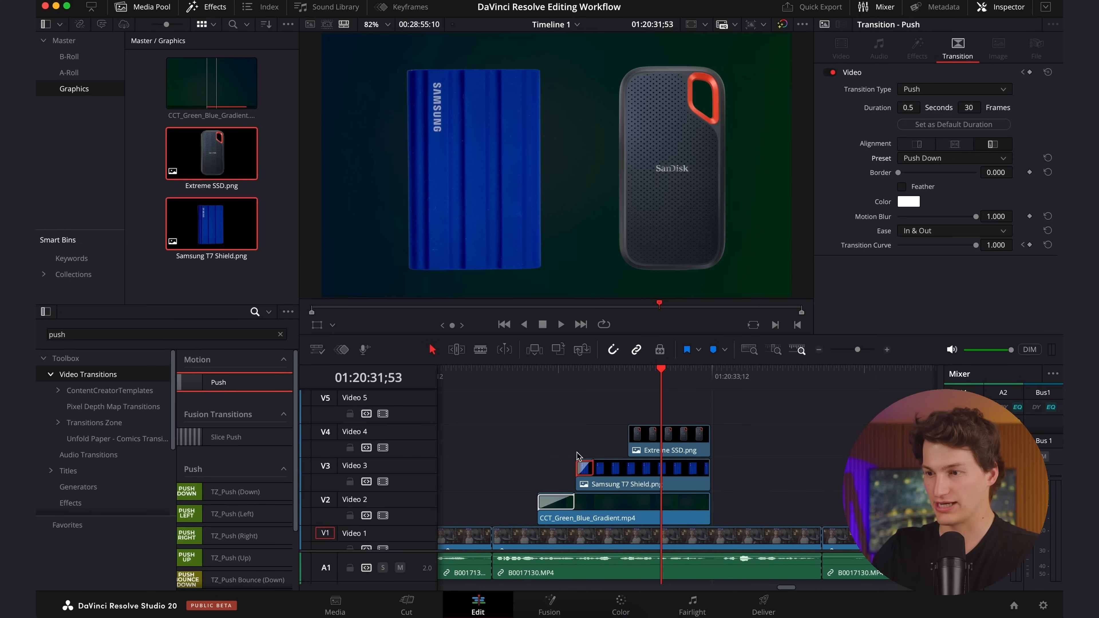
Add a Cross Dissolve to the start of the Extreme SSD image and play back the drives' entrance animations.
click(630, 440)
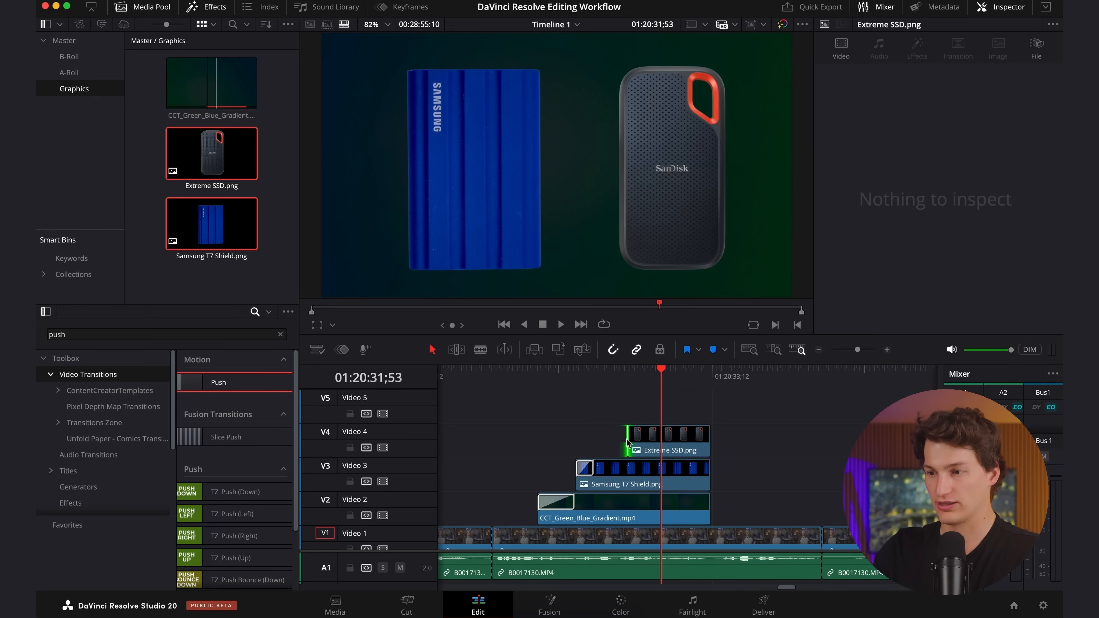
key(super+t)
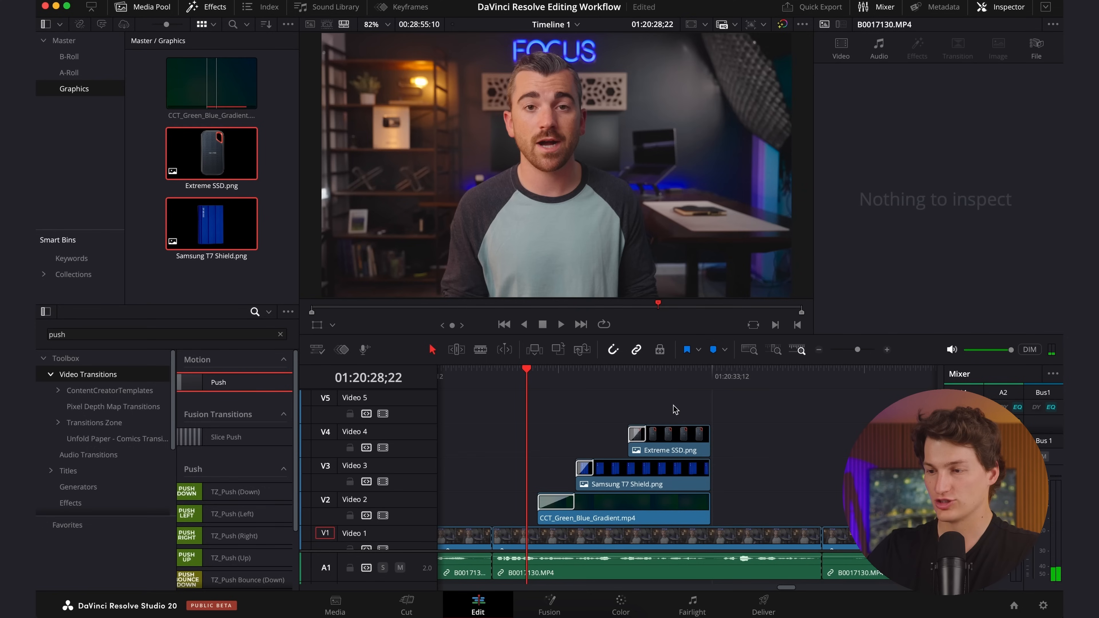
key(space)
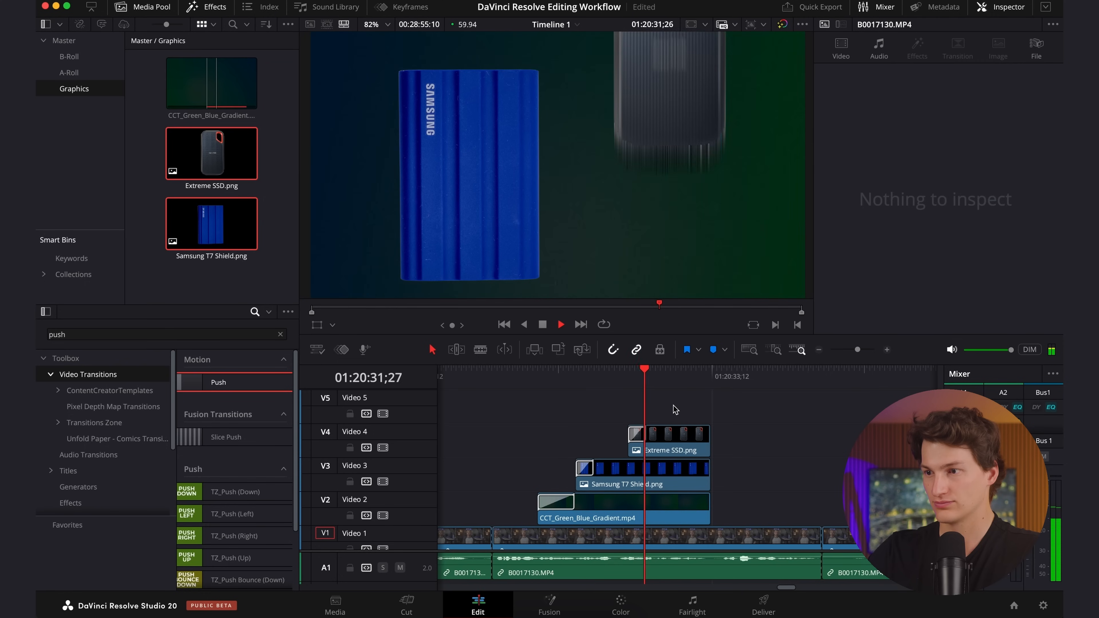
click(537, 373)
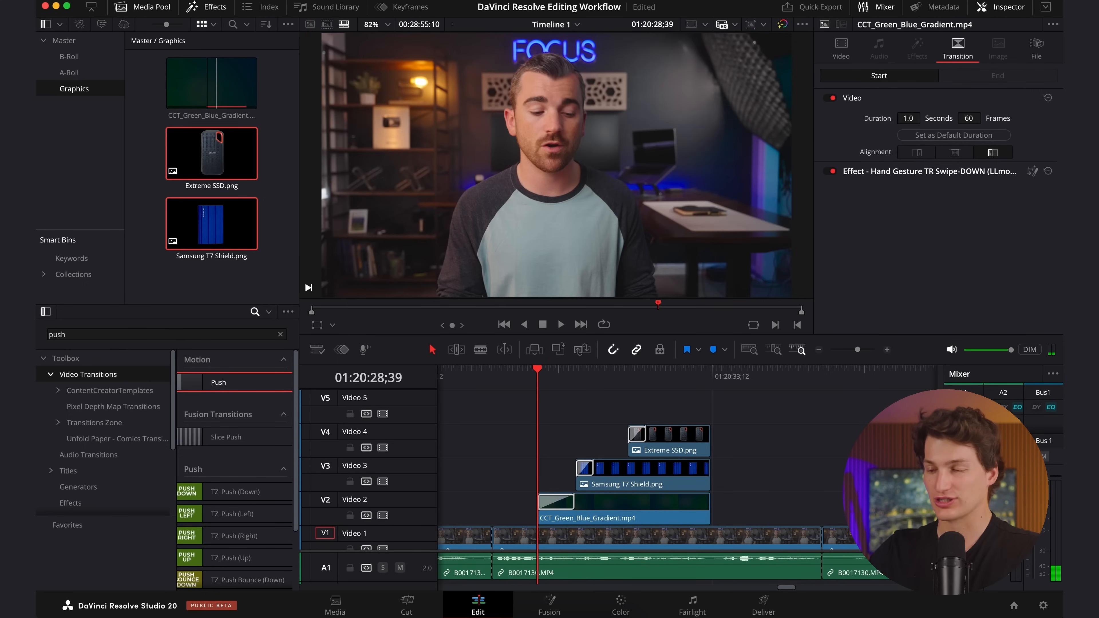
Scrub through the graphic and play back from 01:20:33;04 to check the cut back to the talking-head footage.
drag(535, 371, 661, 372)
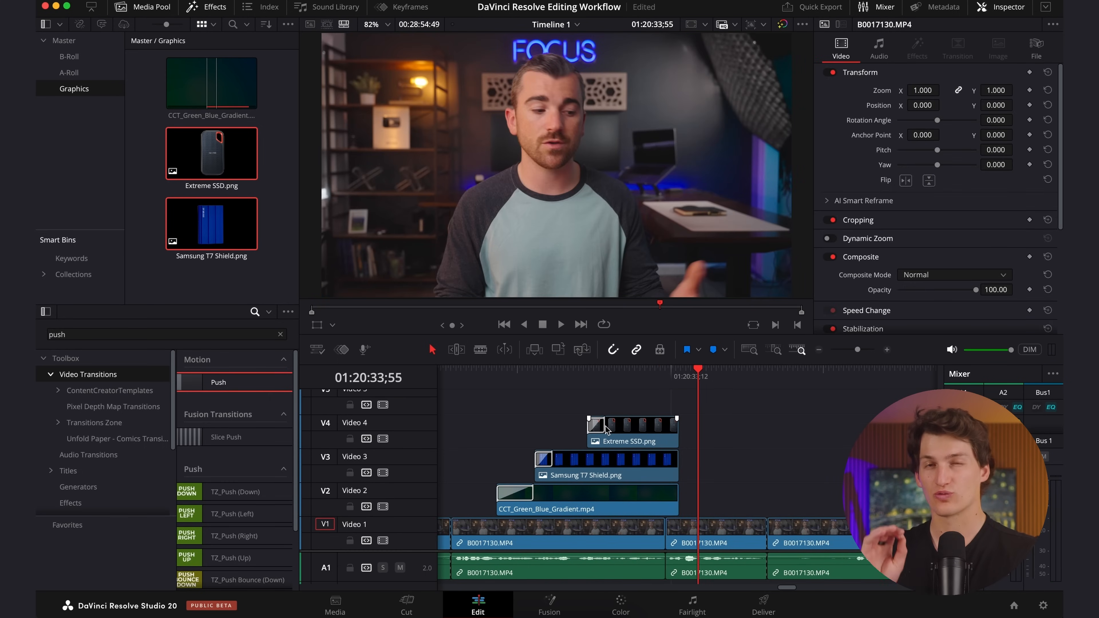
click(663, 369)
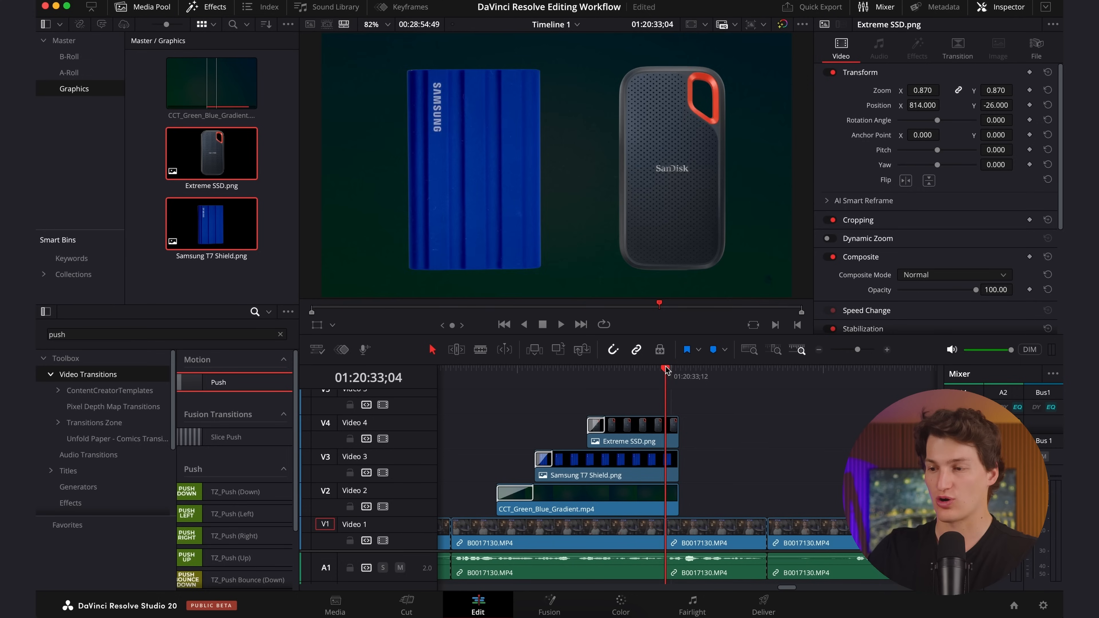
key(space)
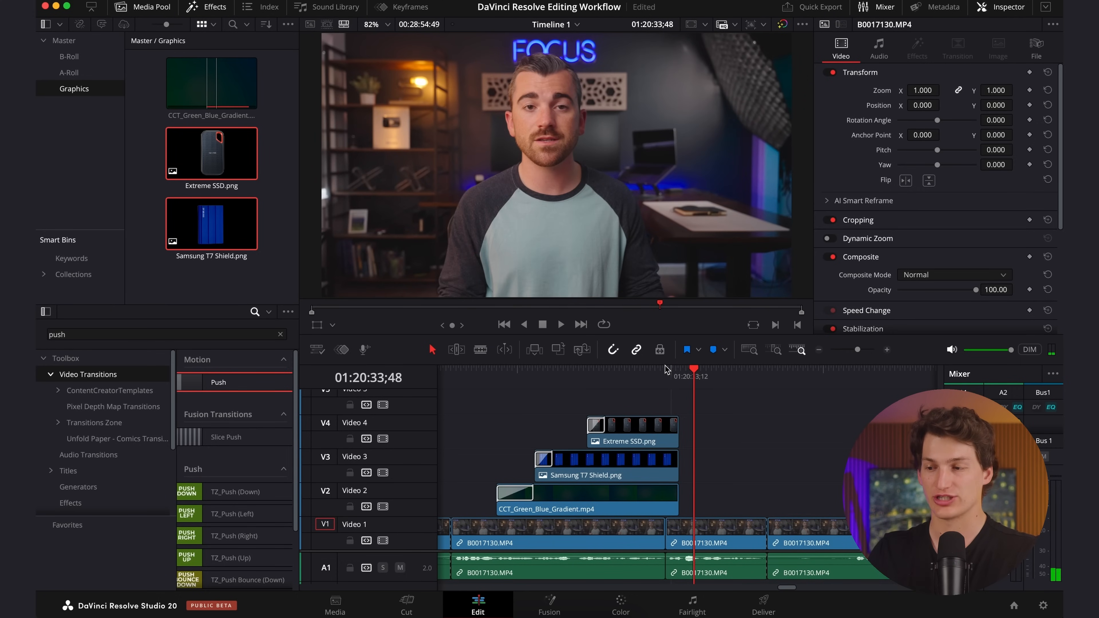
Combine the gradient, Samsung T7 Shield and Extreme SSD clips into a compound clip named SSD Transition.
drag(718, 501, 642, 422)
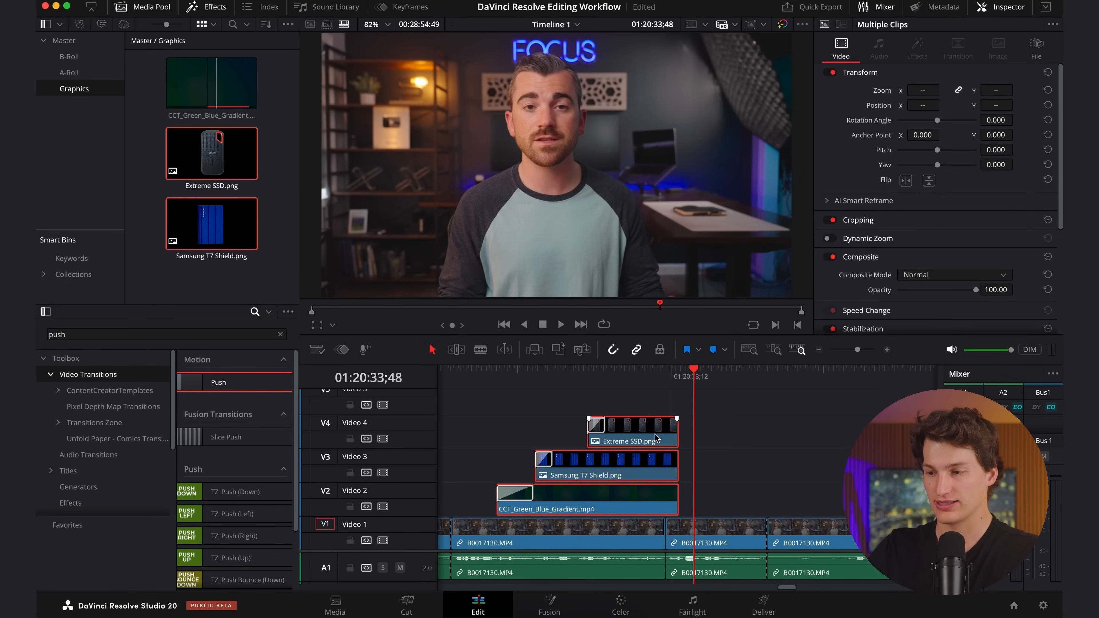
right_click(655, 437)
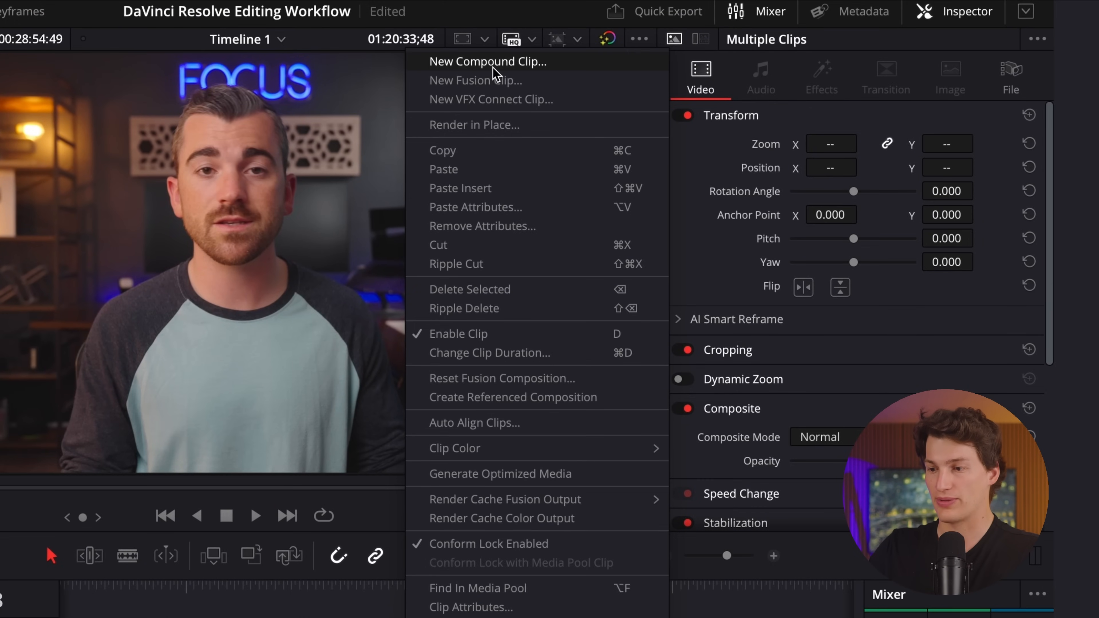
click(493, 67)
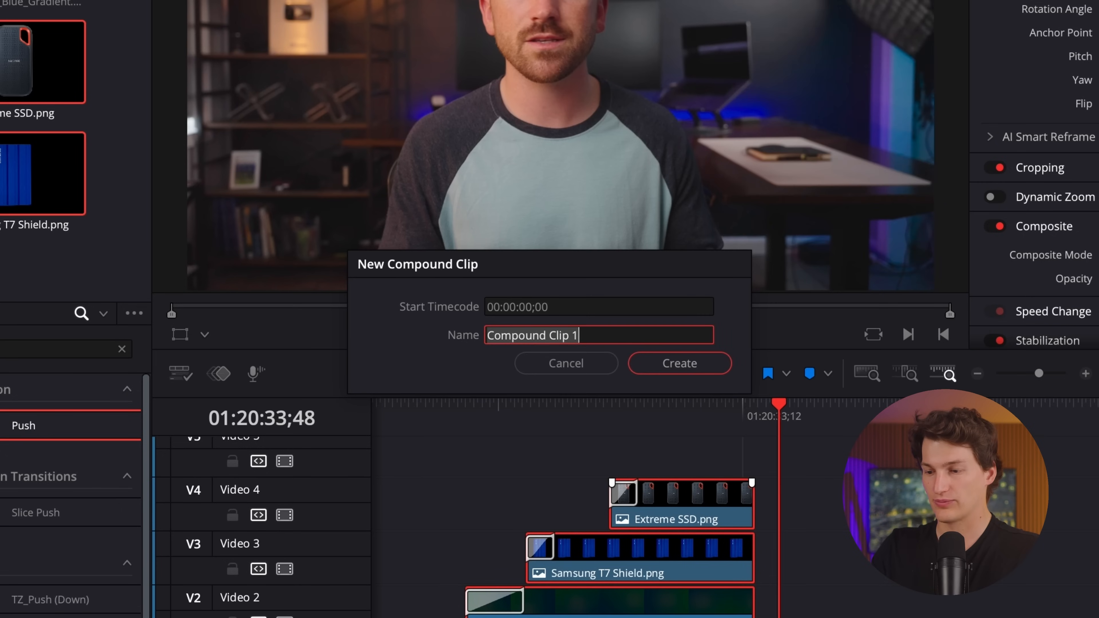
key(ctrl+a)
text(SS)
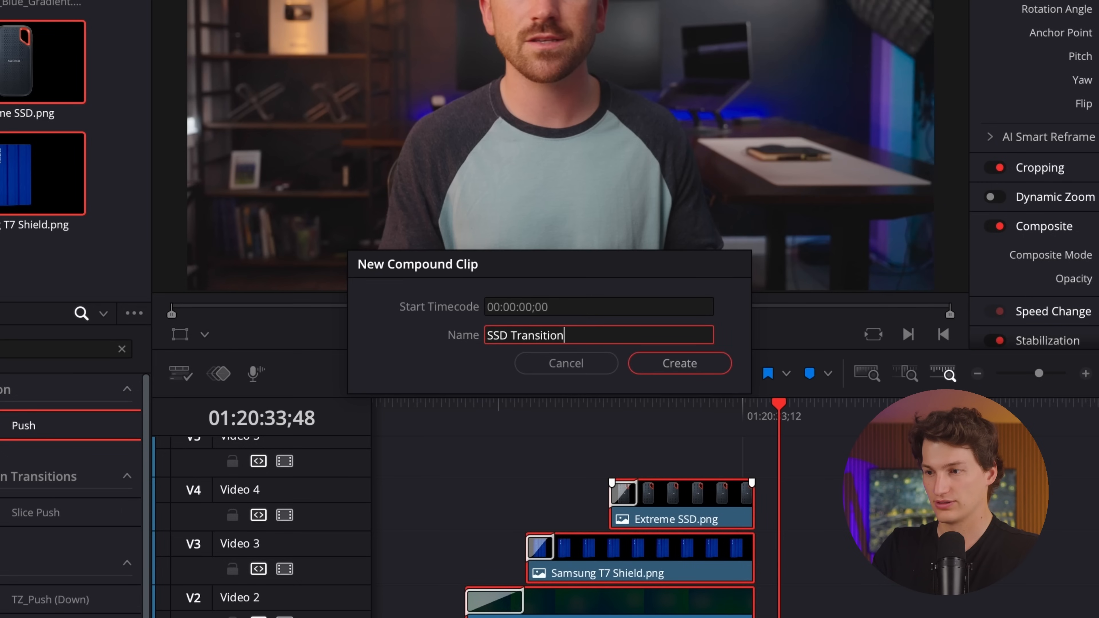
key(Return)
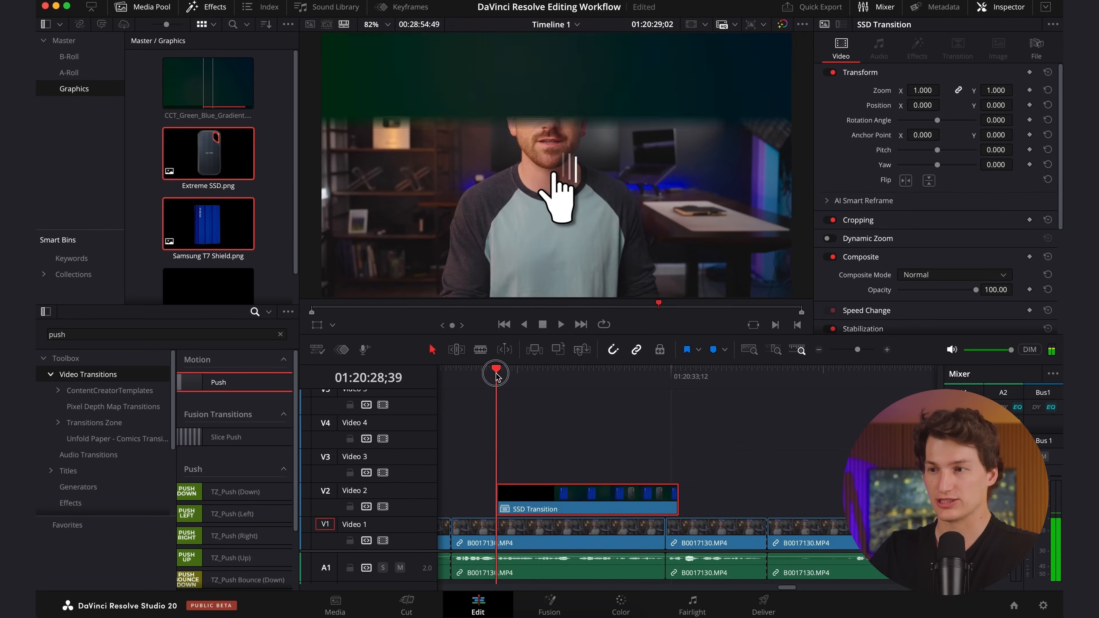
Search the Transitions Zone collection for glitch transitions.
click(701, 435)
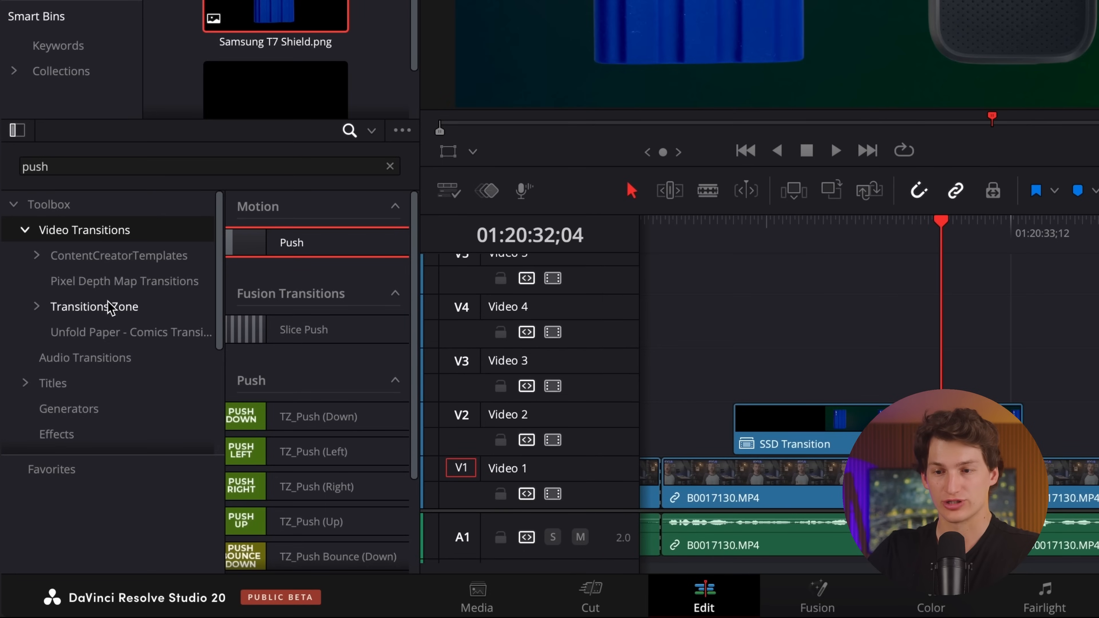
click(109, 308)
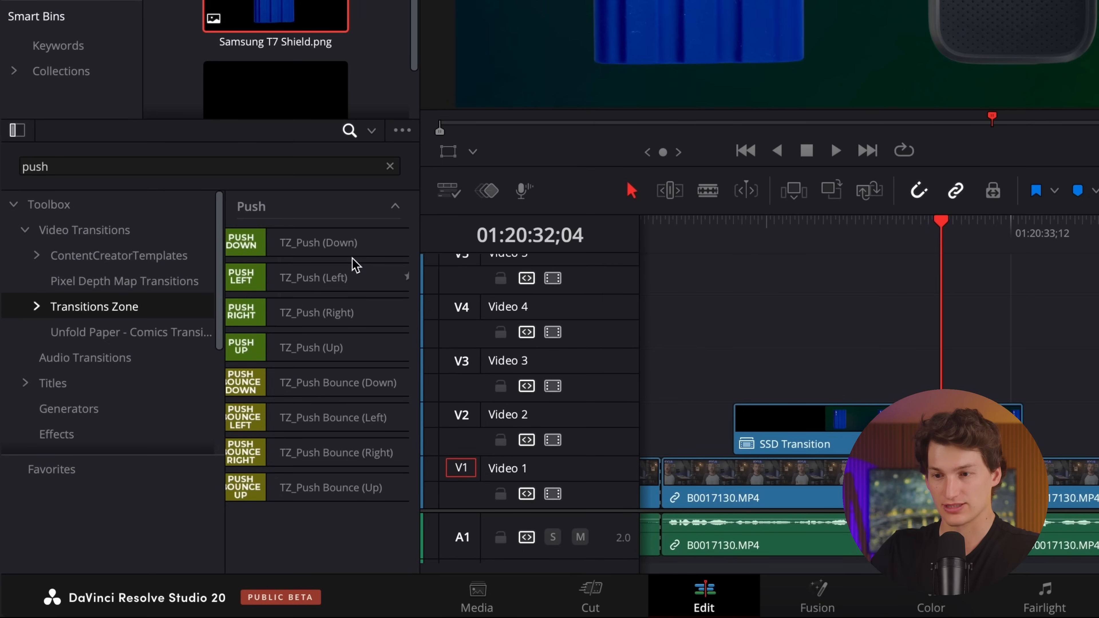
click(181, 169)
key(ctrl+a)
text(g)
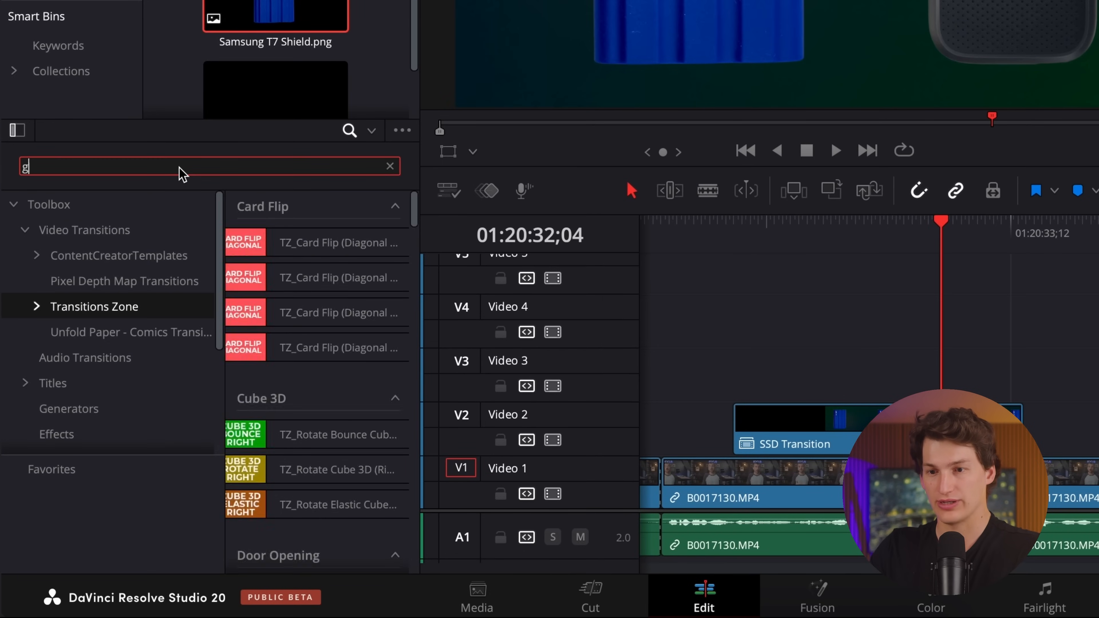
text(litch)
Add TZ_Glitch 1 to the end of the SSD Transition clip and play back the transition to the talking-head footage.
click(310, 427)
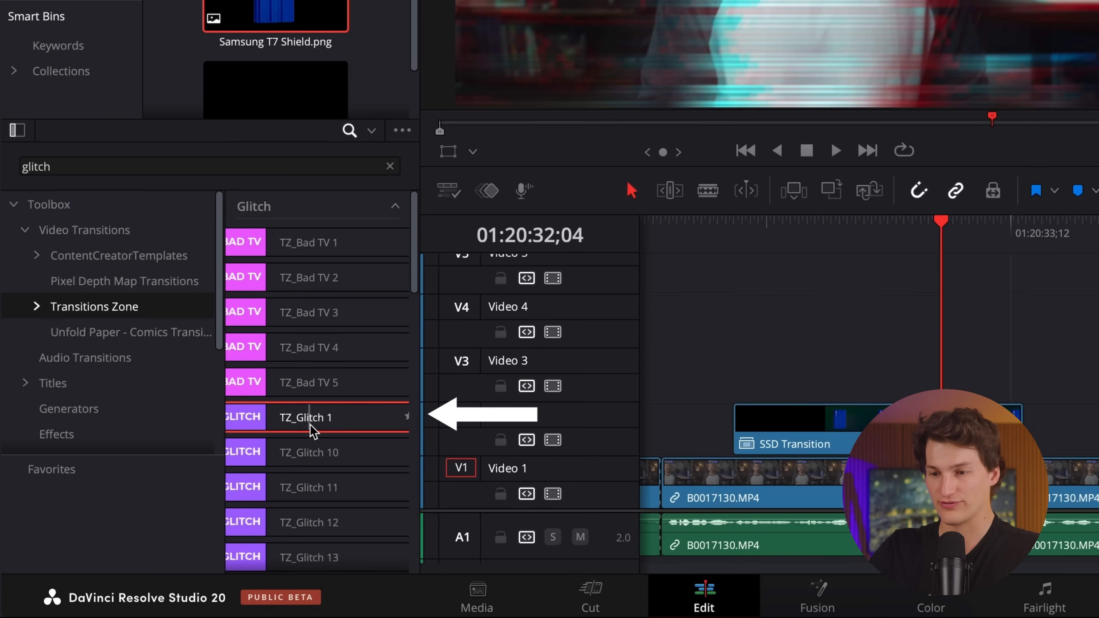
drag(314, 431, 642, 422)
drag(438, 424, 810, 438)
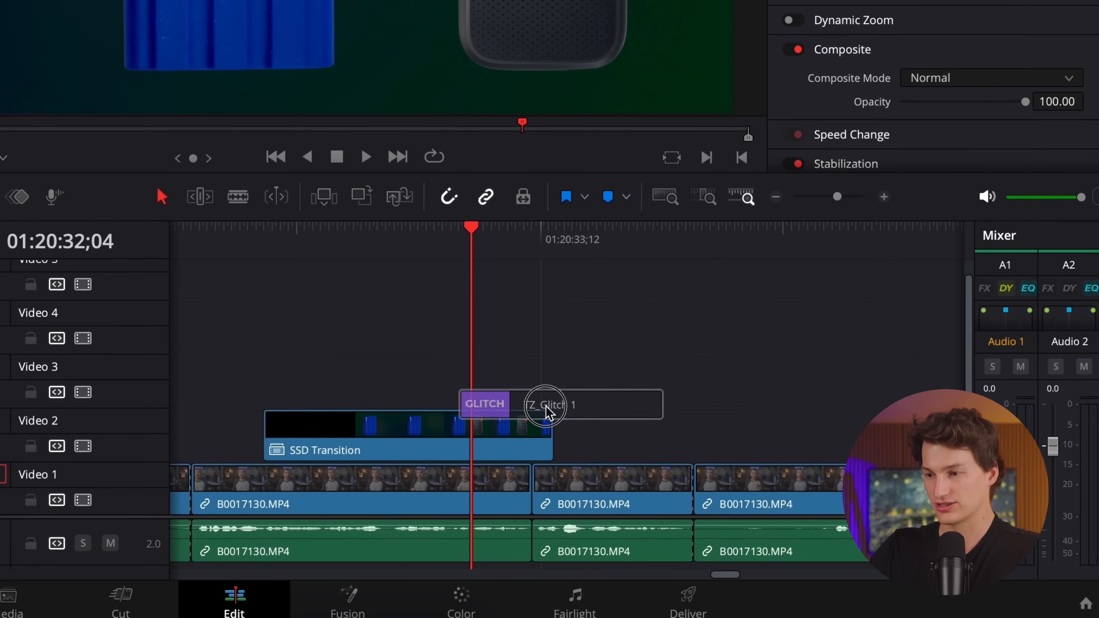
mouse_move(543, 441)
mouse_down()
mouse_move(553, 419)
mouse_move(497, 422)
mouse_move(542, 424)
mouse_up()
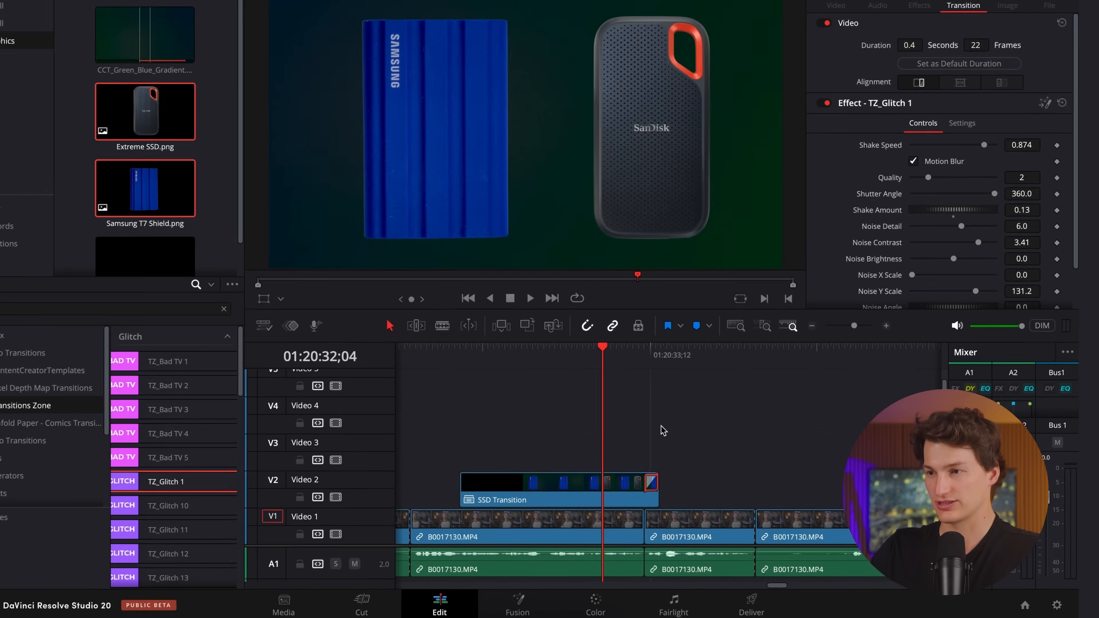
key(space)
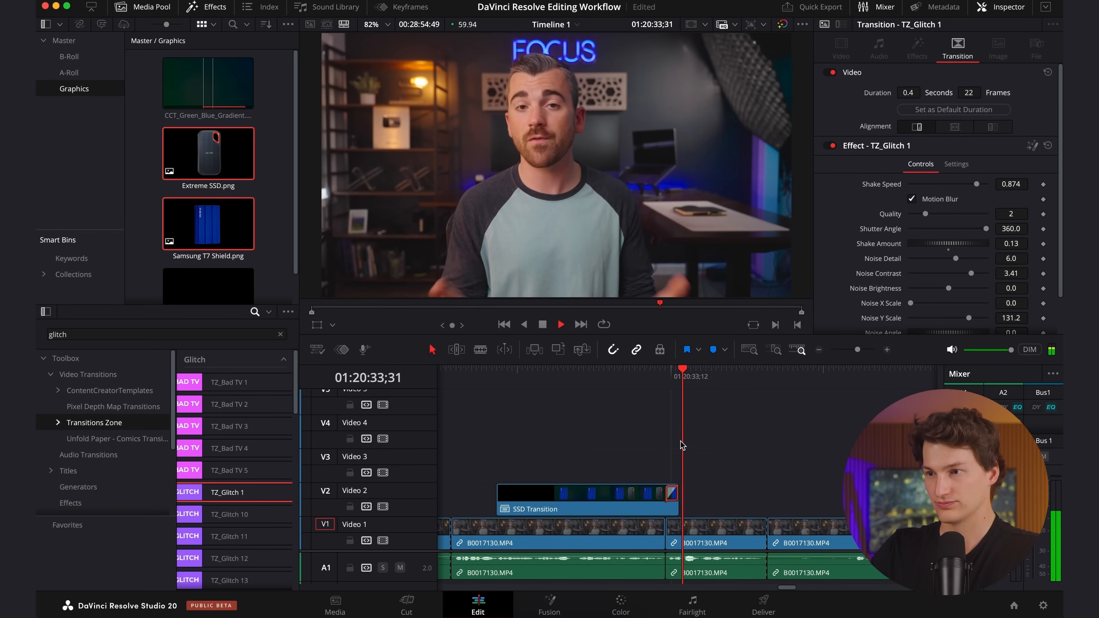
key(space)
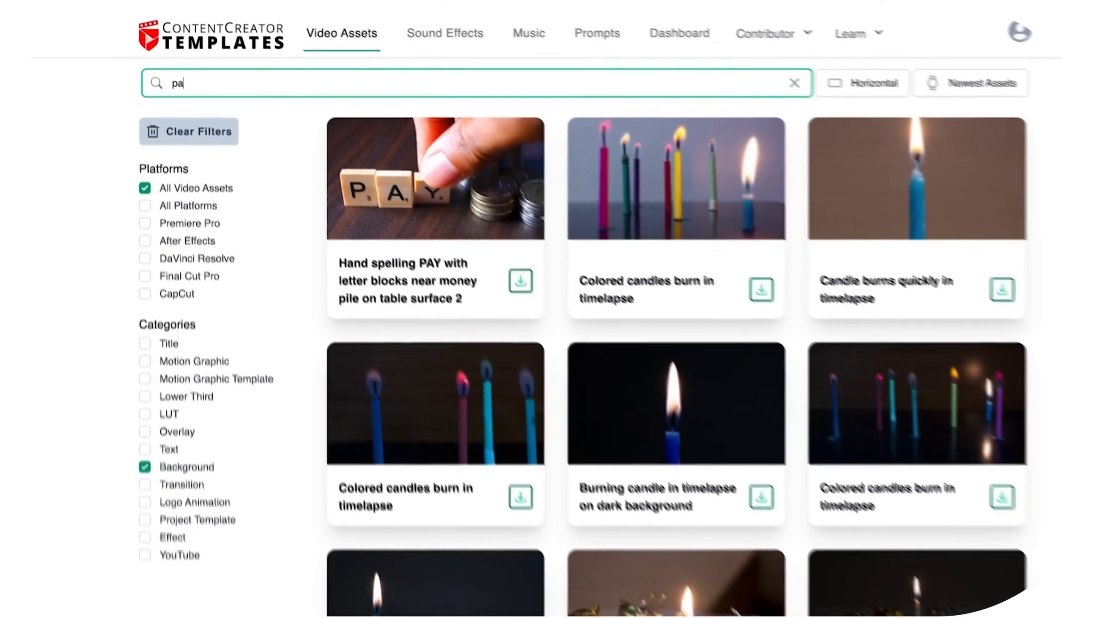
Browse contentcreatortemplates.com for paper assets, the Background, LUT and Transition categories, and the Sound Effects library.
text(per)
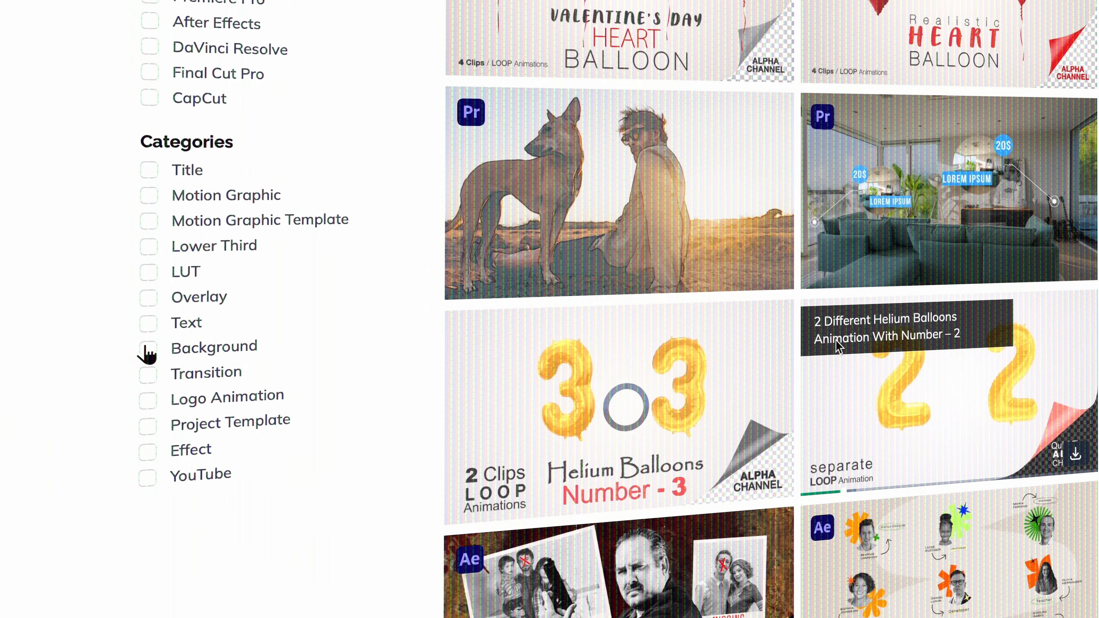
click(146, 354)
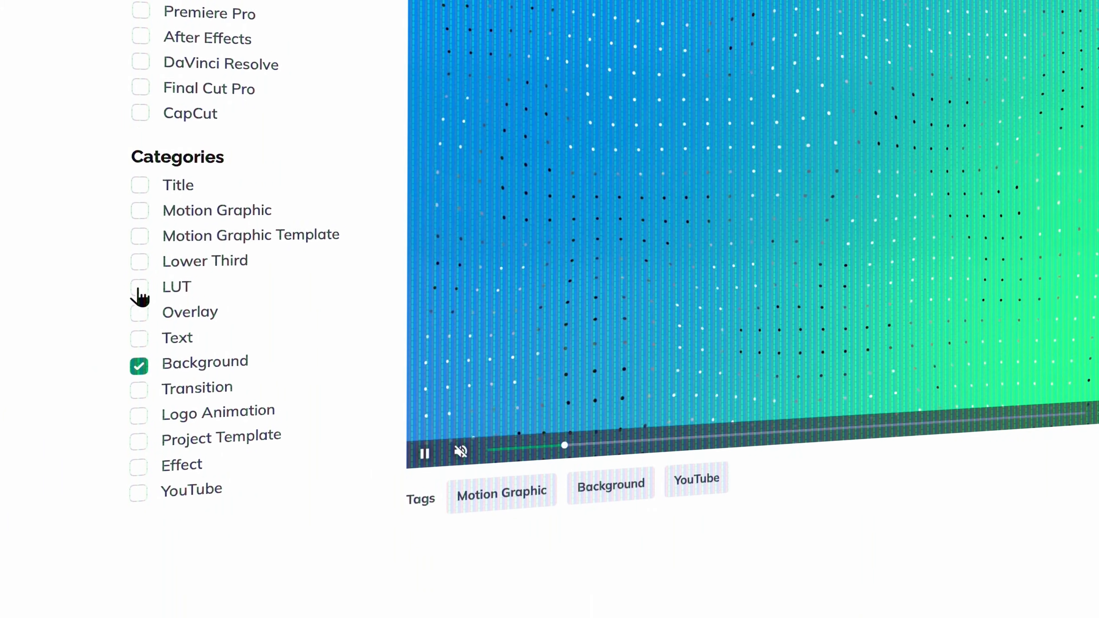
click(139, 288)
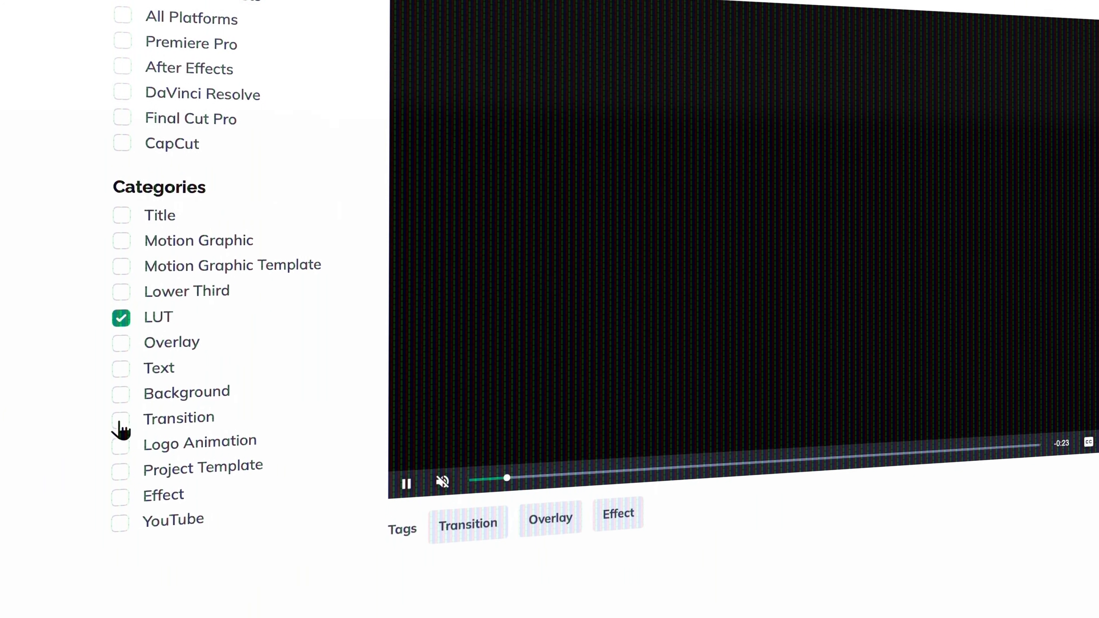
click(120, 420)
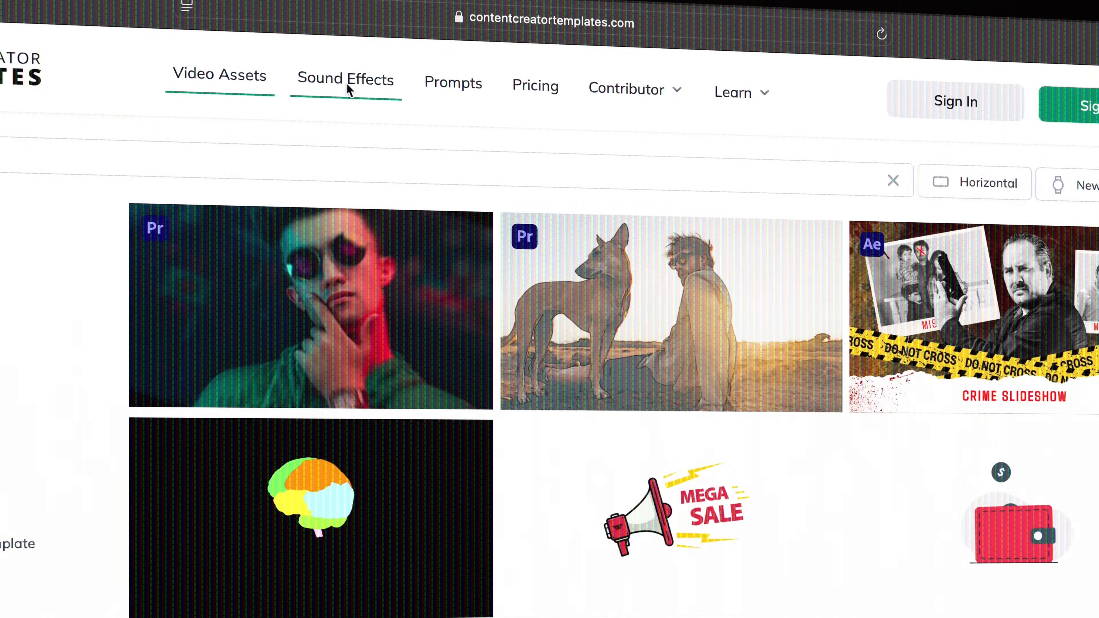
click(344, 82)
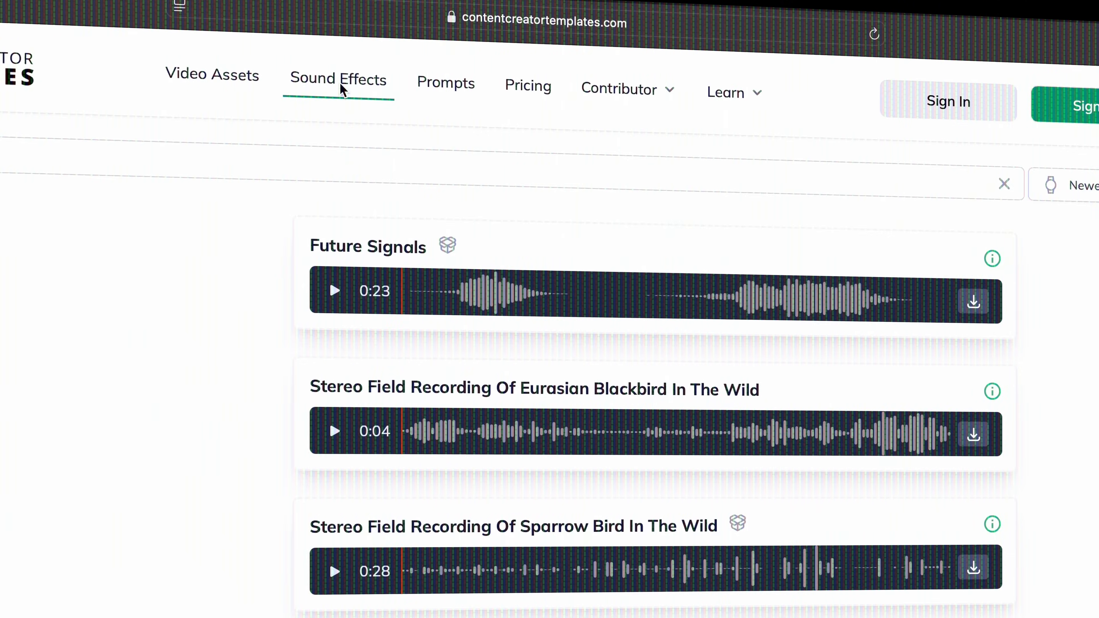
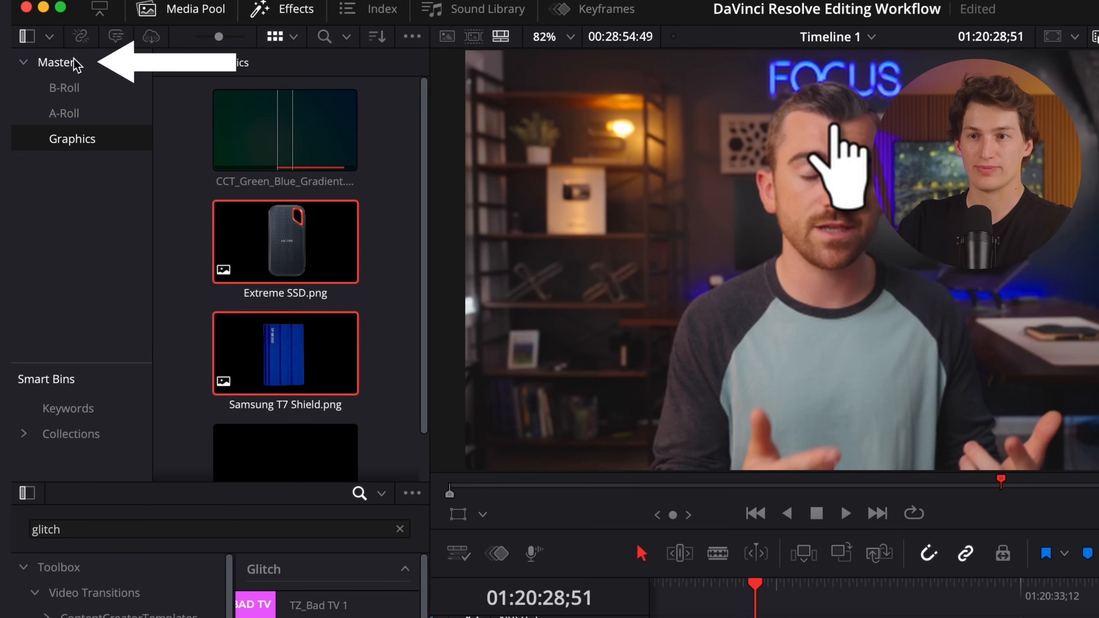
Import the CCT_SFX folder from the YouTube Video Editing Starter Pack as a media pool bin and browse its sound effects.
click(75, 41)
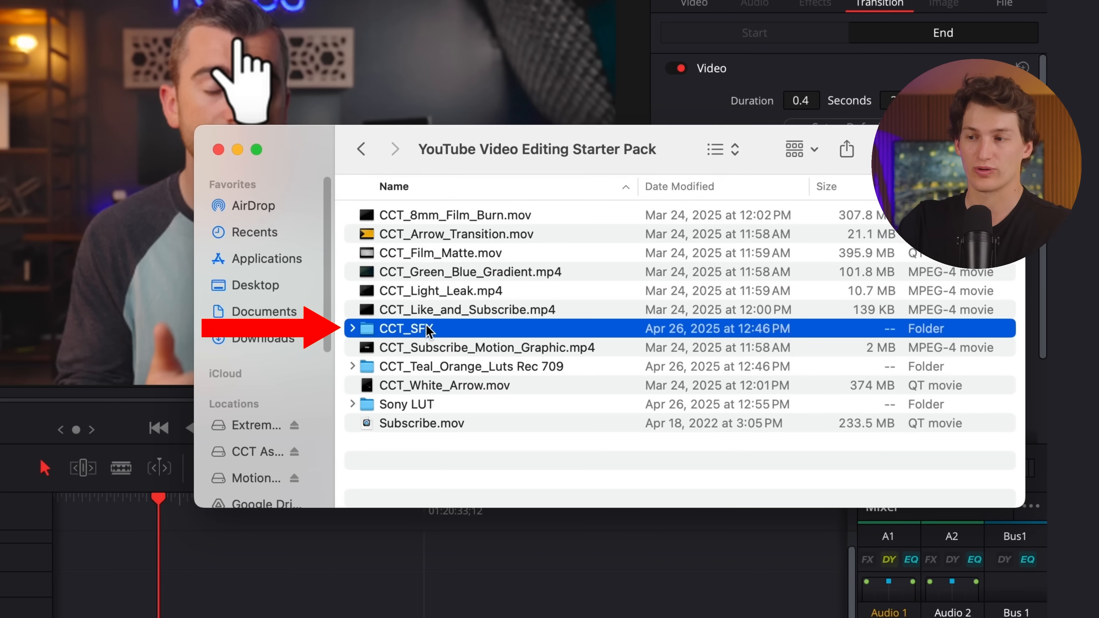
drag(438, 327, 82, 219)
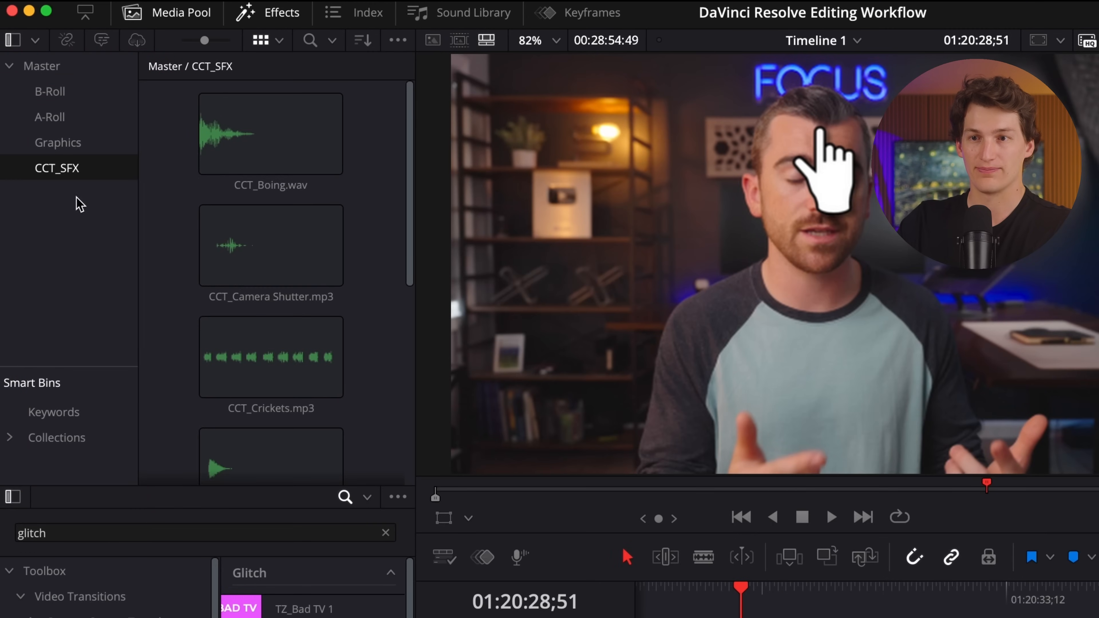
scroll(229, 295, down, 10)
scroll(231, 294, up, 10)
scroll(230, 289, down, 10)
scroll(229, 288, up, 10)
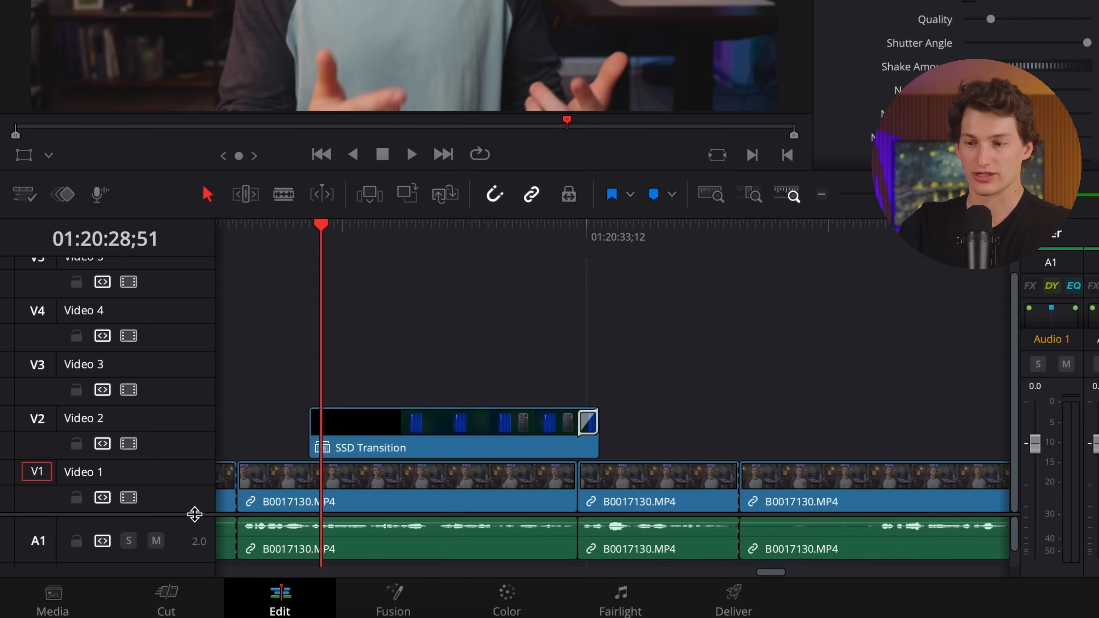
Bring the audio tracks into view, increase the second audio track's height and rename it Sound Effects.
drag(195, 514, 195, 374)
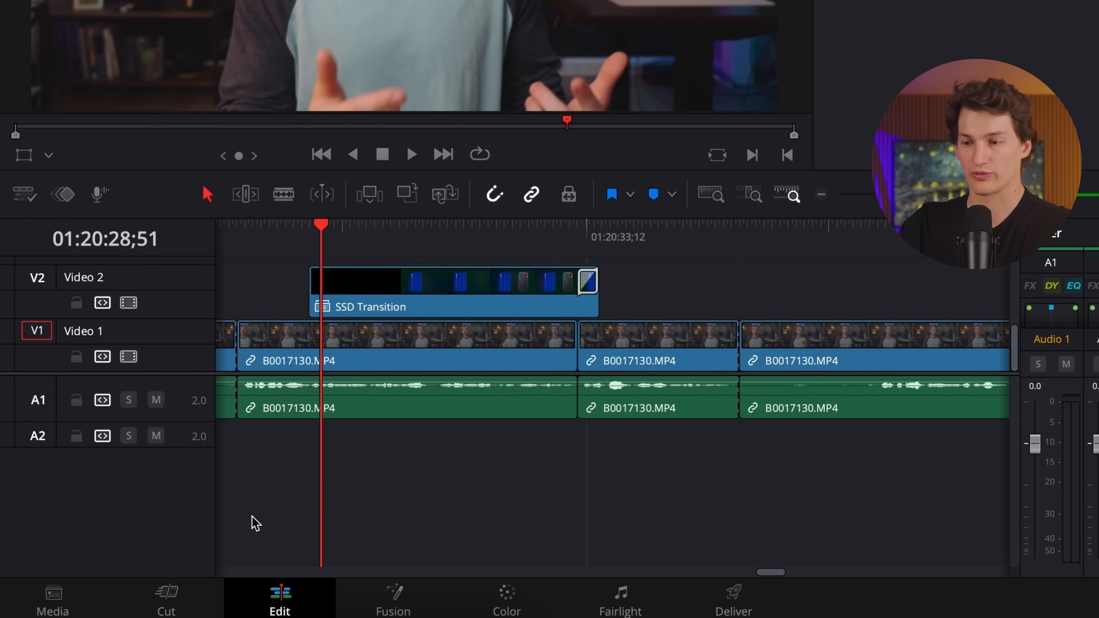
drag(193, 421, 177, 505)
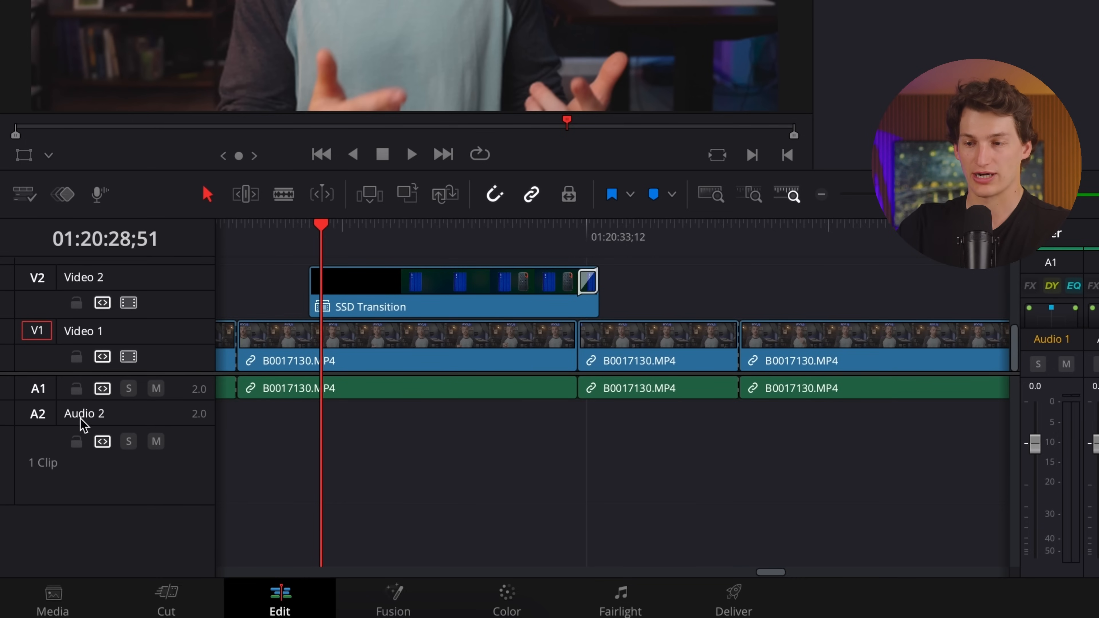
double_click(98, 417)
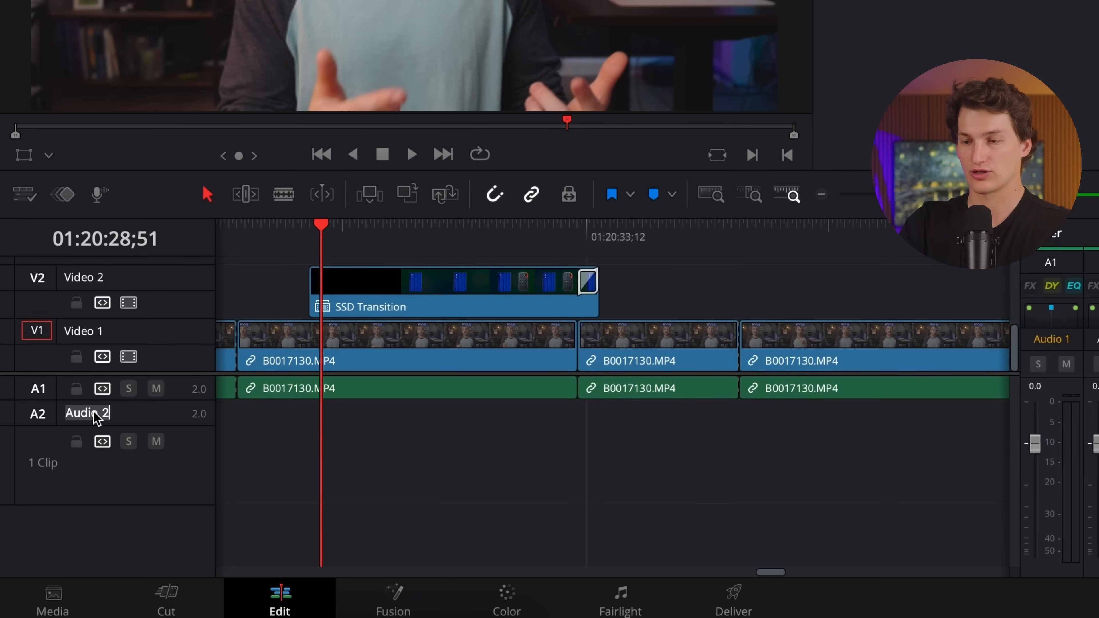
text(Sound Effects)
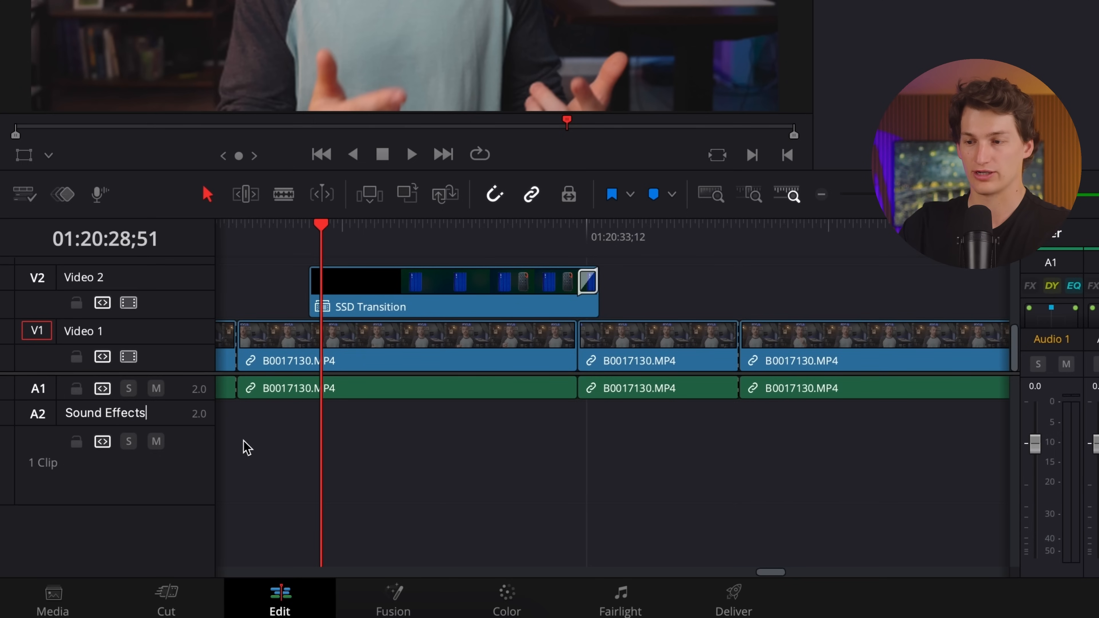
key(Return)
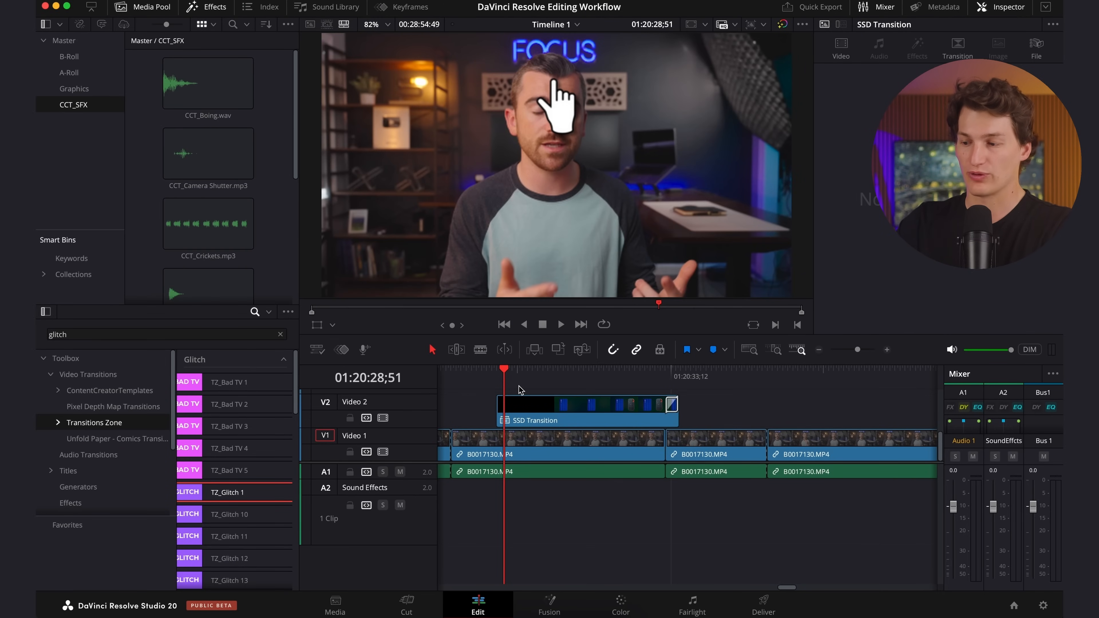
Mute Audio 1 and place the playhead at 01:20:28;52, where the hand cursor makes its click.
key(Left)
key(Left)
key(Left)
key(Left)
key(Left)
key(Left)
key(Left)
key(Left)
key(Left)
key(Left)
key(Left)
key(Left)
key(Left)
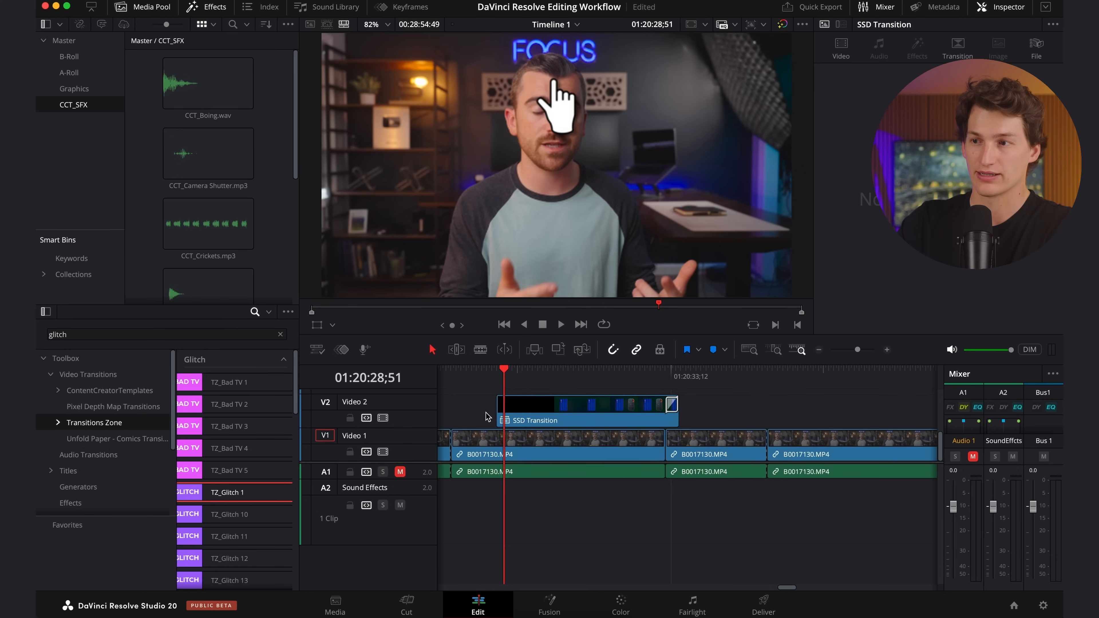
key(Right)
key(Right)
key(Left)
key(Right)
key(Right)
key(Left)
key(Left)
key(Right)
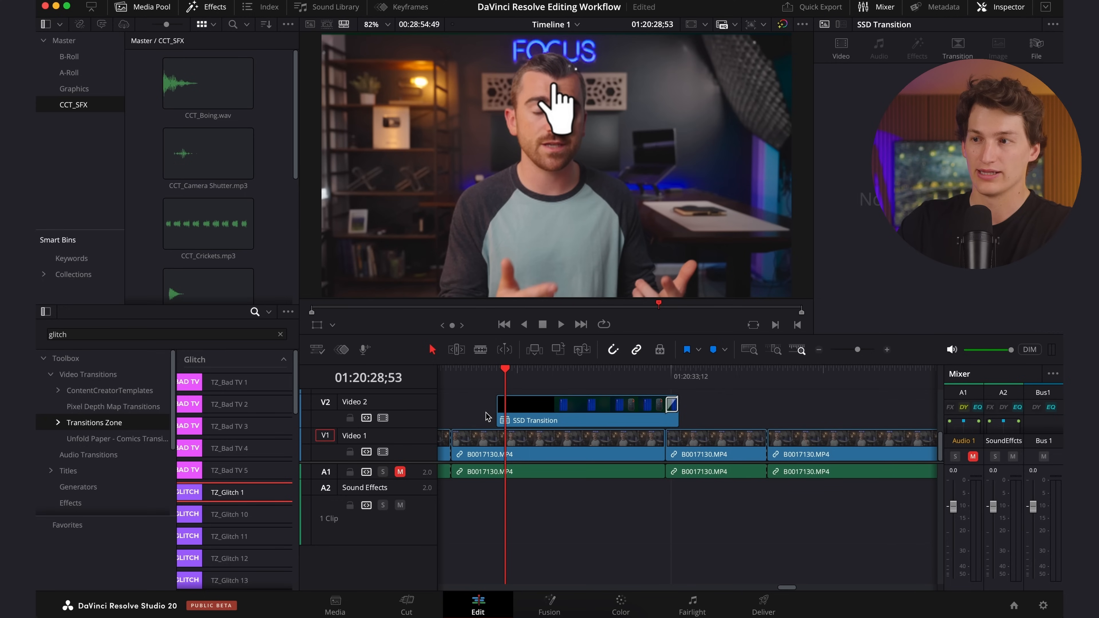
key(Left)
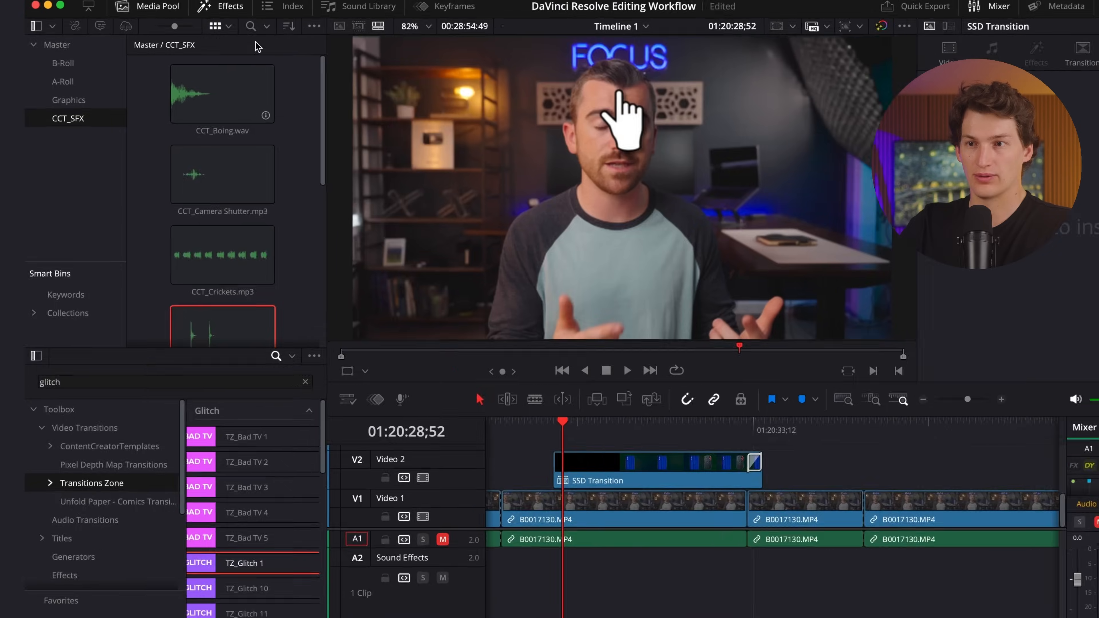
Search the CCT_SFX bin for "mouse click" and open CCT_Mouse Click.wav in the source viewer.
click(233, 23)
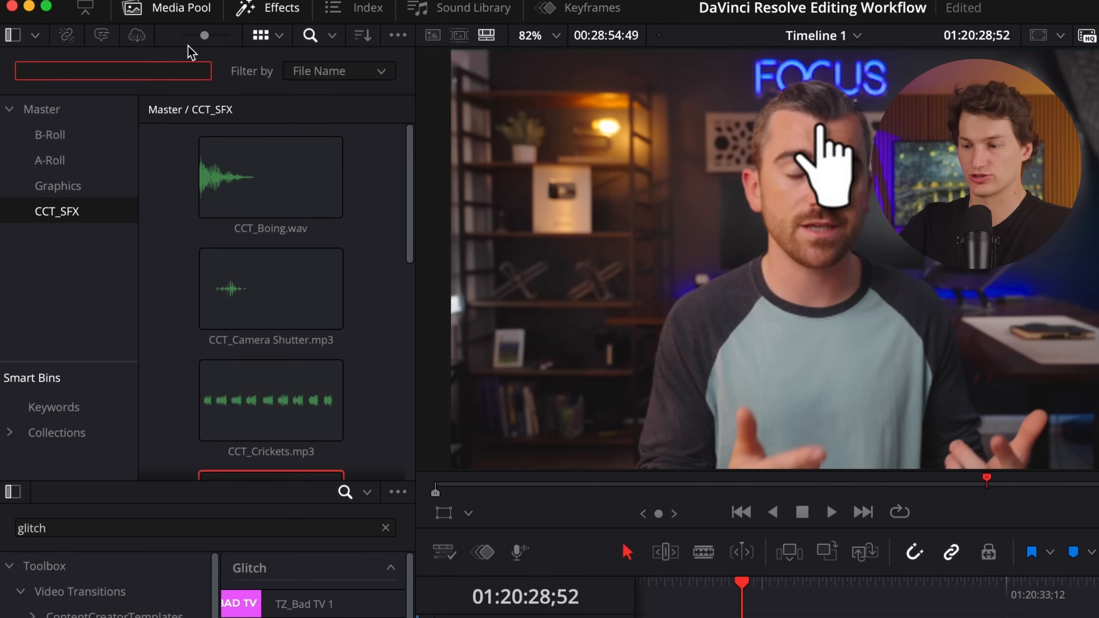
text(mouse click)
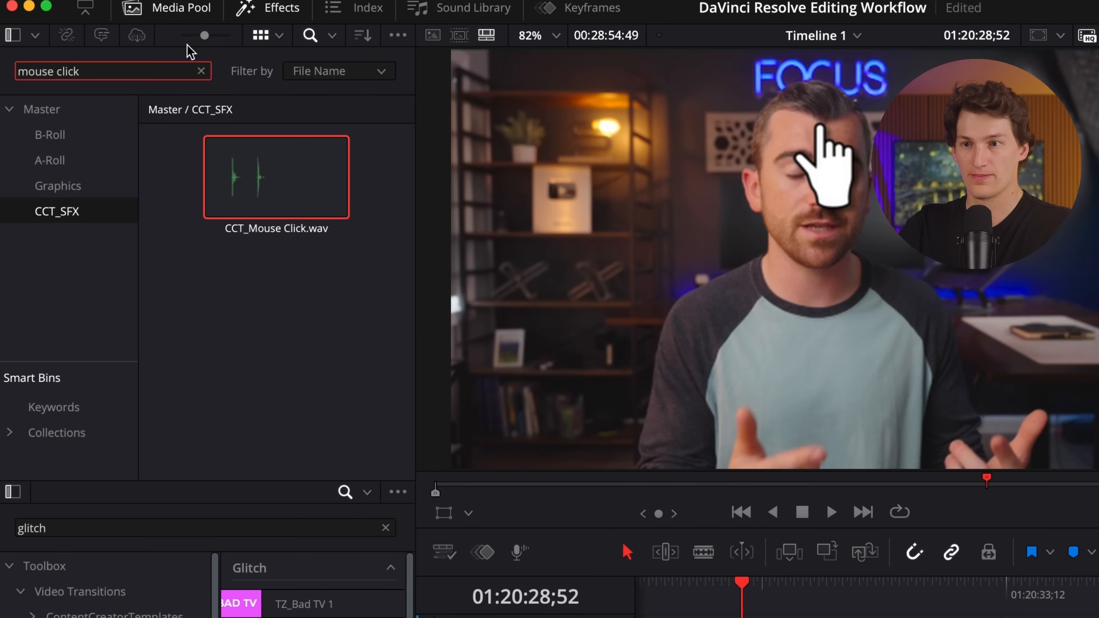
click(236, 163)
double_click(223, 182)
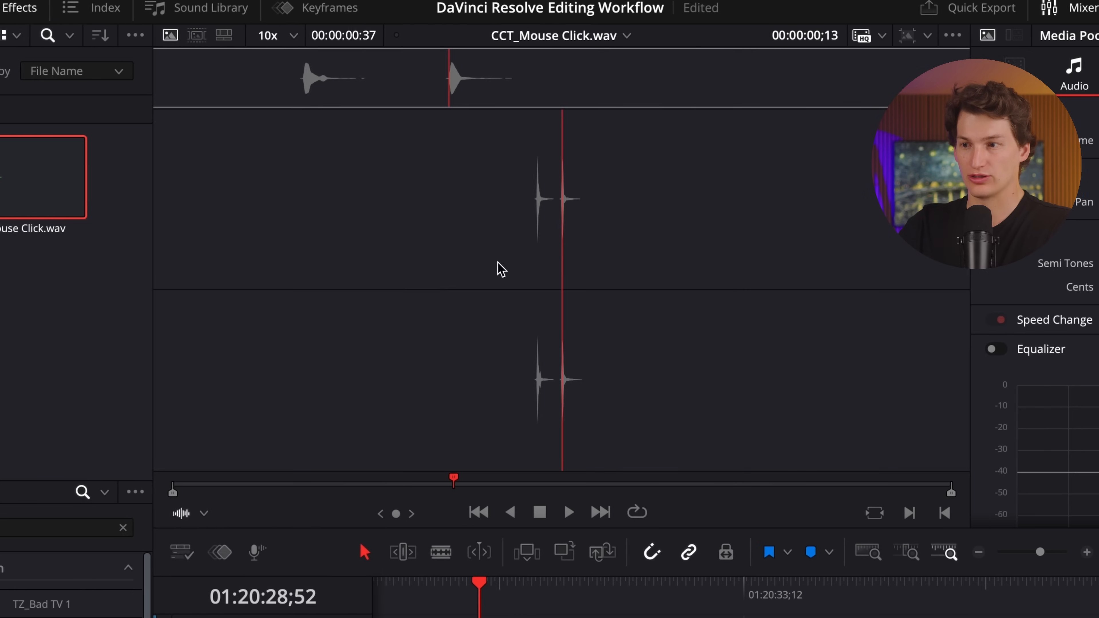
Mark CCT_Mouse Click.wav from 00:00:00;04 to 00:00:00;30 and place that range on the Sound Effects track at the playhead.
drag(453, 478, 251, 479)
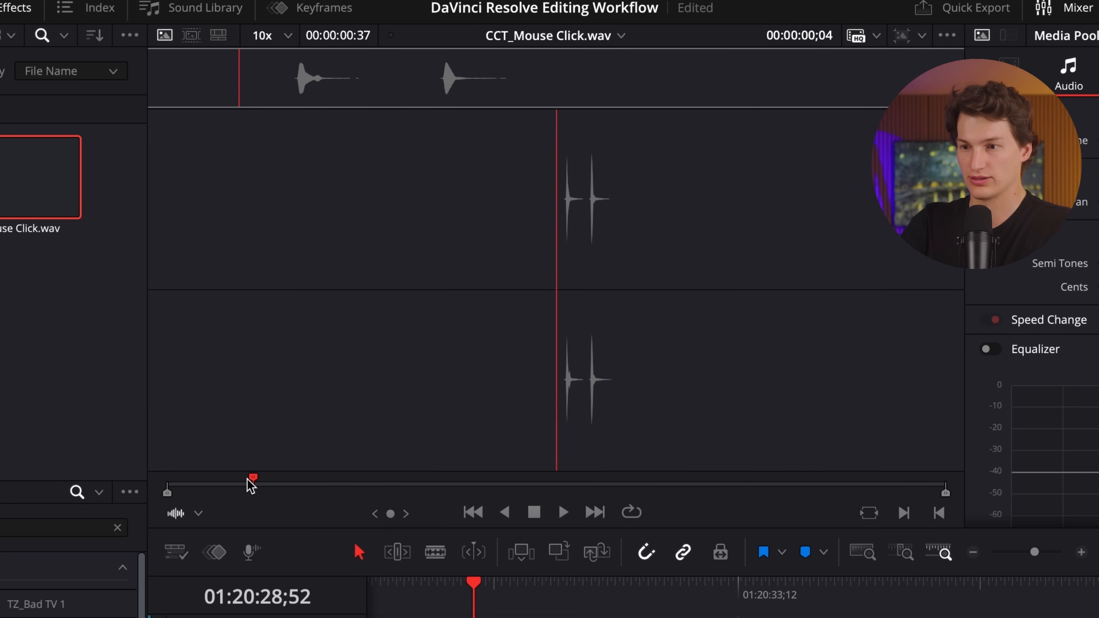
key(i)
key(space)
key(space)
key(o)
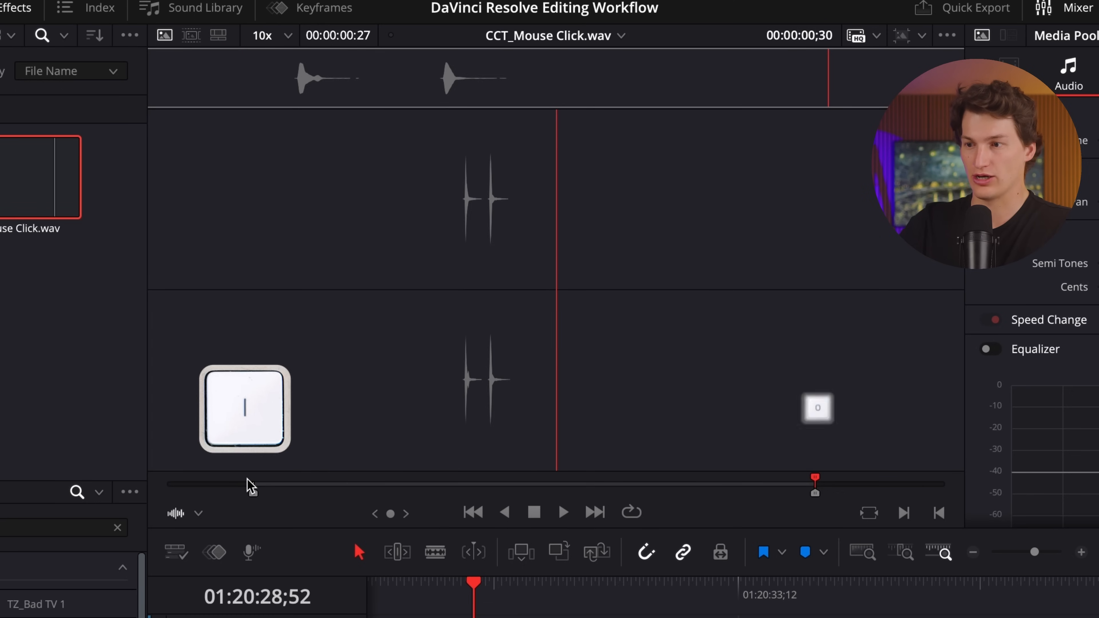
drag(479, 295, 331, 457)
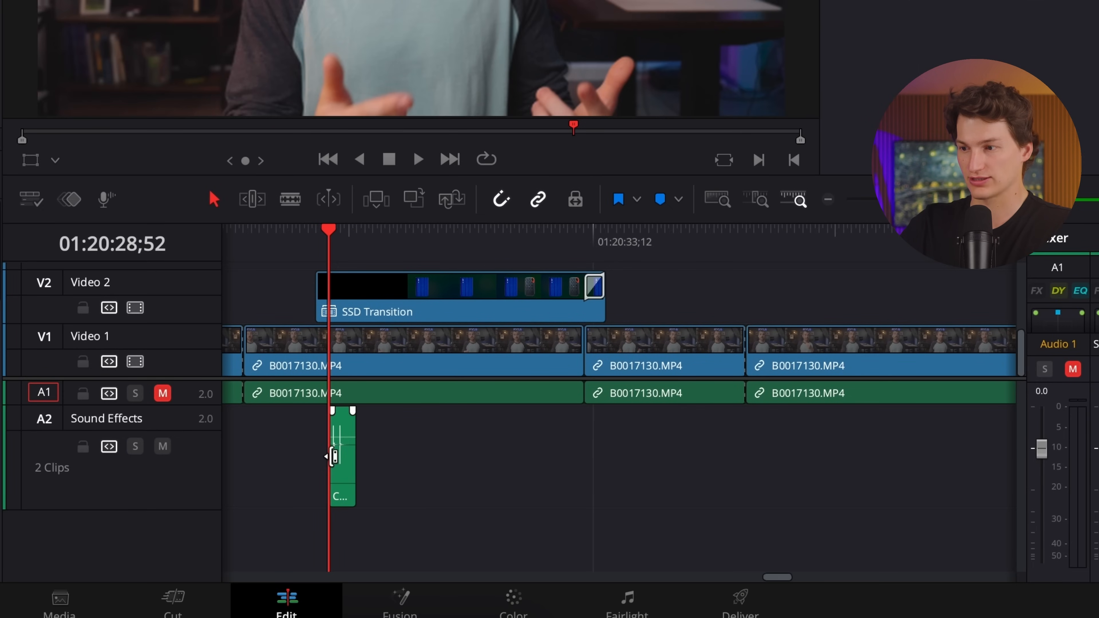
Shift the CCT_Mouse Click.wav clip earlier so its first waveform peak lines up with the playhead at 01:20:28;52.
click(756, 200)
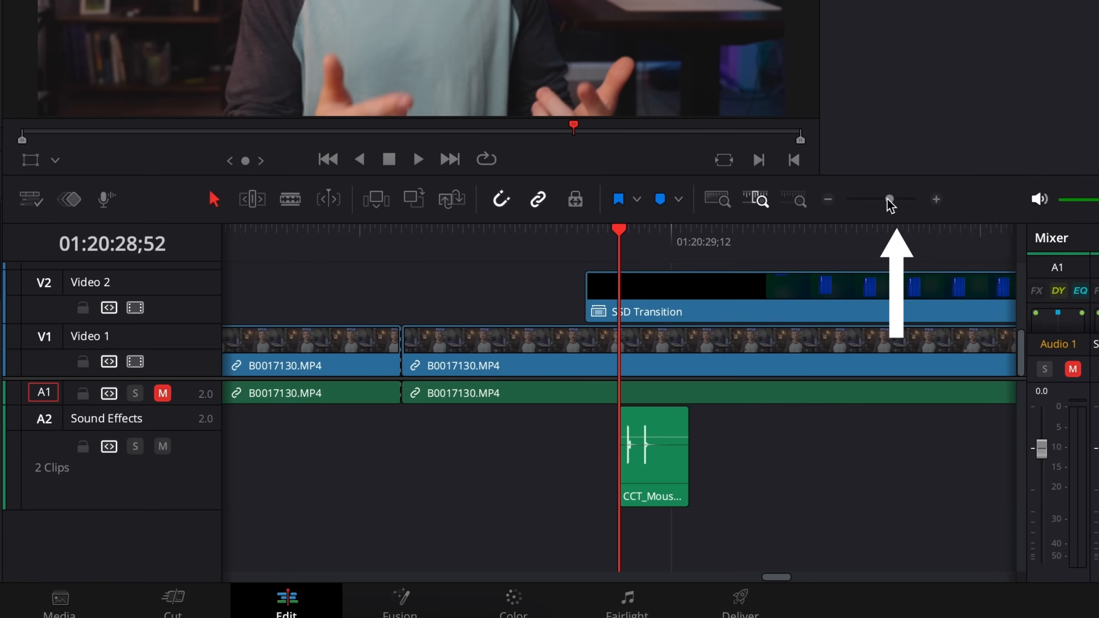
click(895, 202)
drag(896, 207, 911, 216)
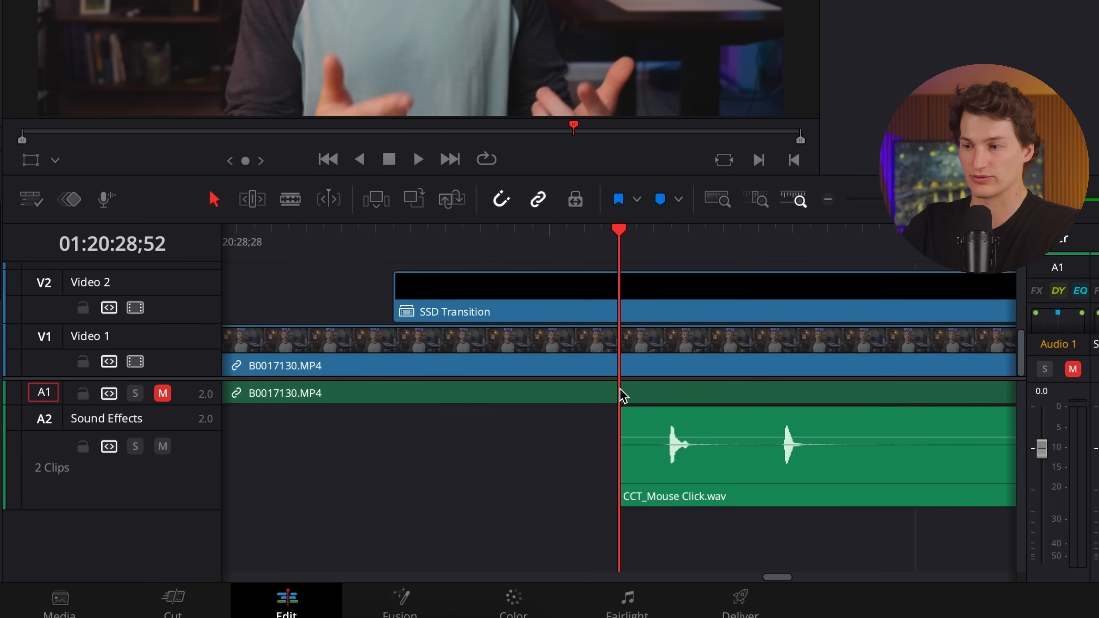
click(712, 435)
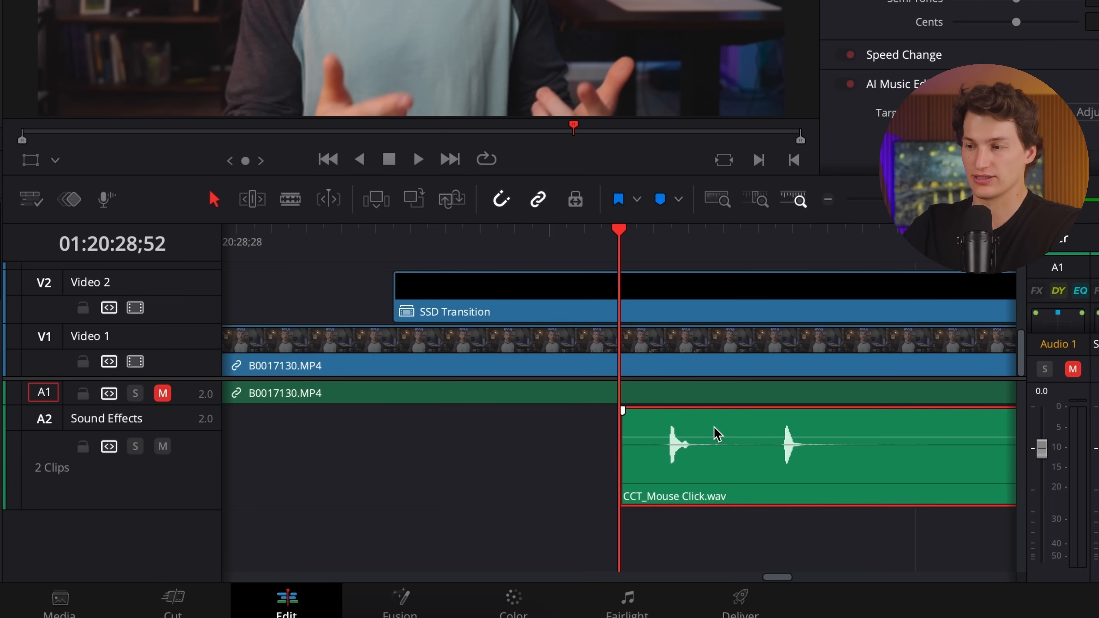
drag(719, 424, 664, 428)
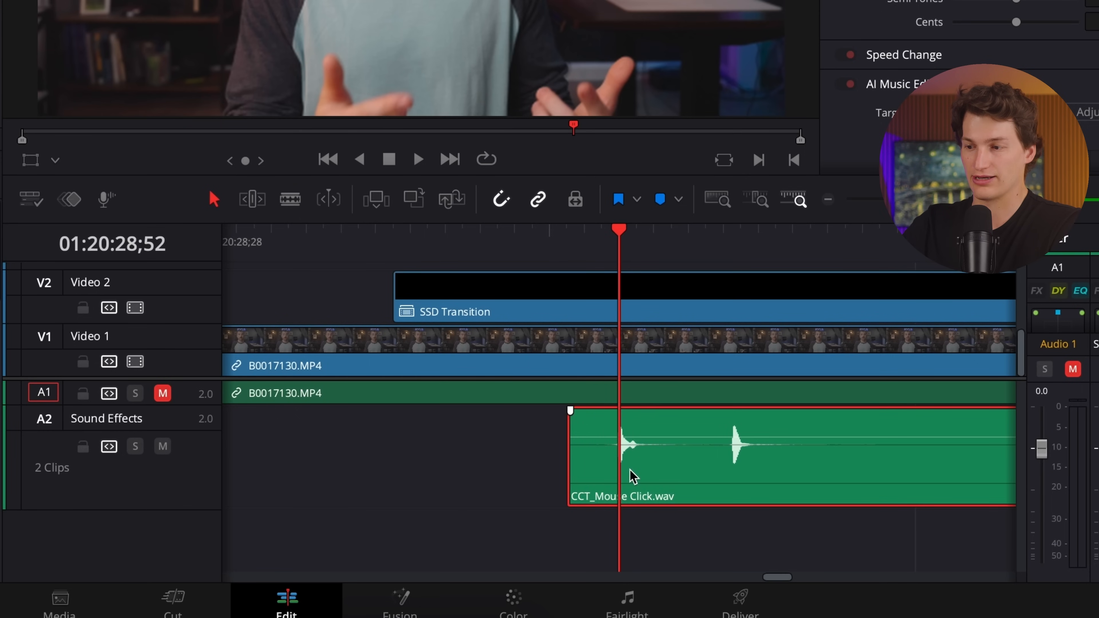
Play back the mouse click sound from 01:20:28;34 and locate the SSD Transition graphic's entrance near 01:20:29;00.
click(308, 236)
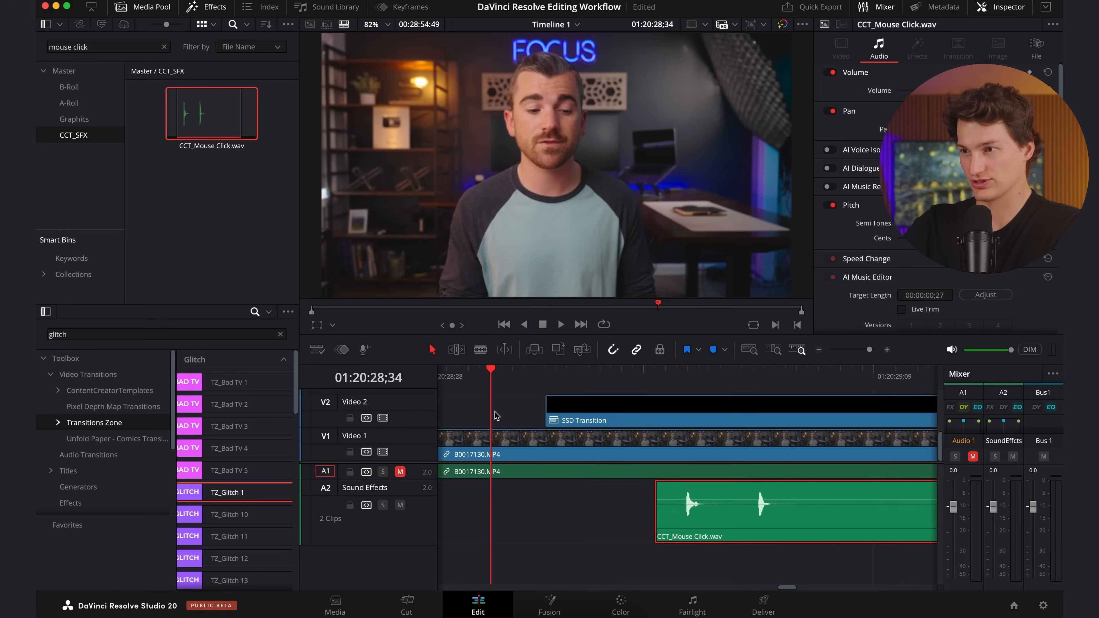
key(space)
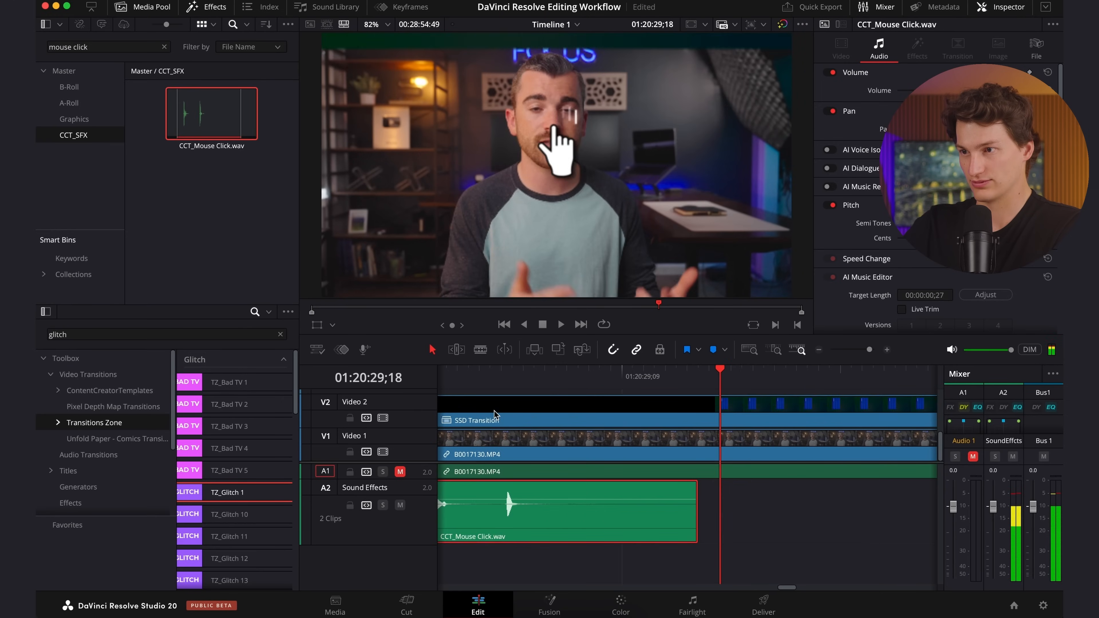
click(483, 404)
drag(483, 402, 513, 403)
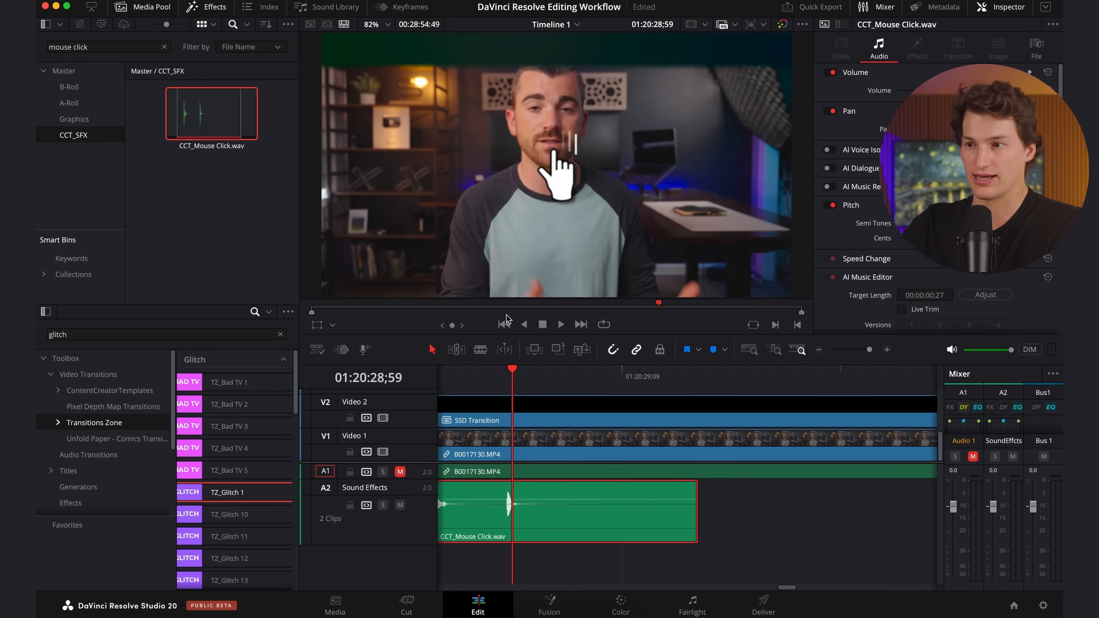
click(524, 374)
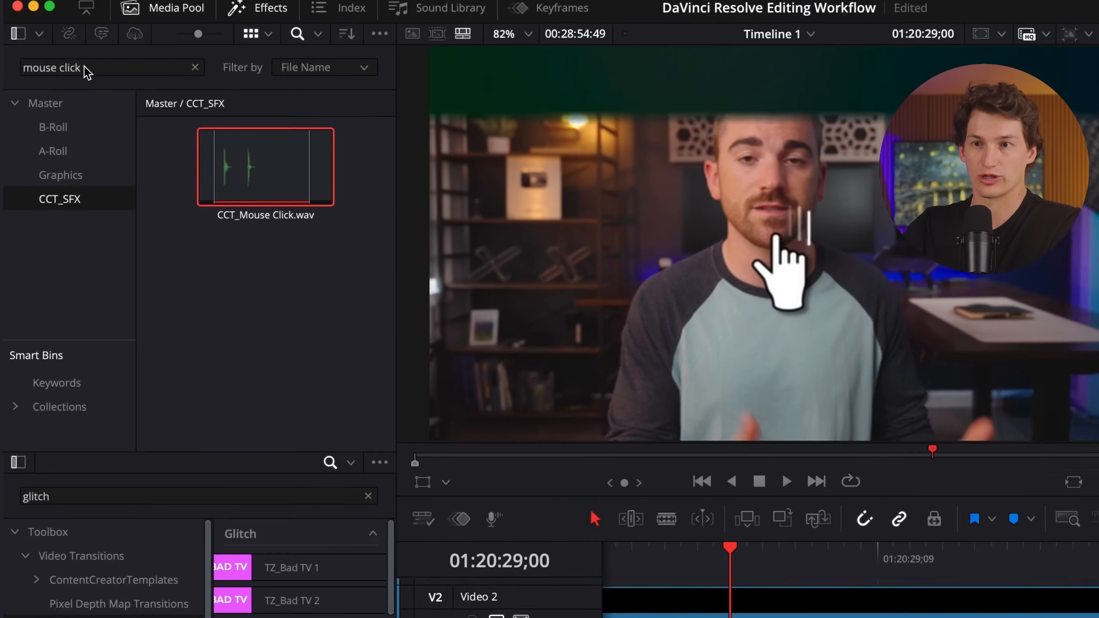
Search the CCT_SFX bin for "whoosh" and preview CCT_Whoosh_2.wav from its beginning in the source viewer.
triple_click(89, 46)
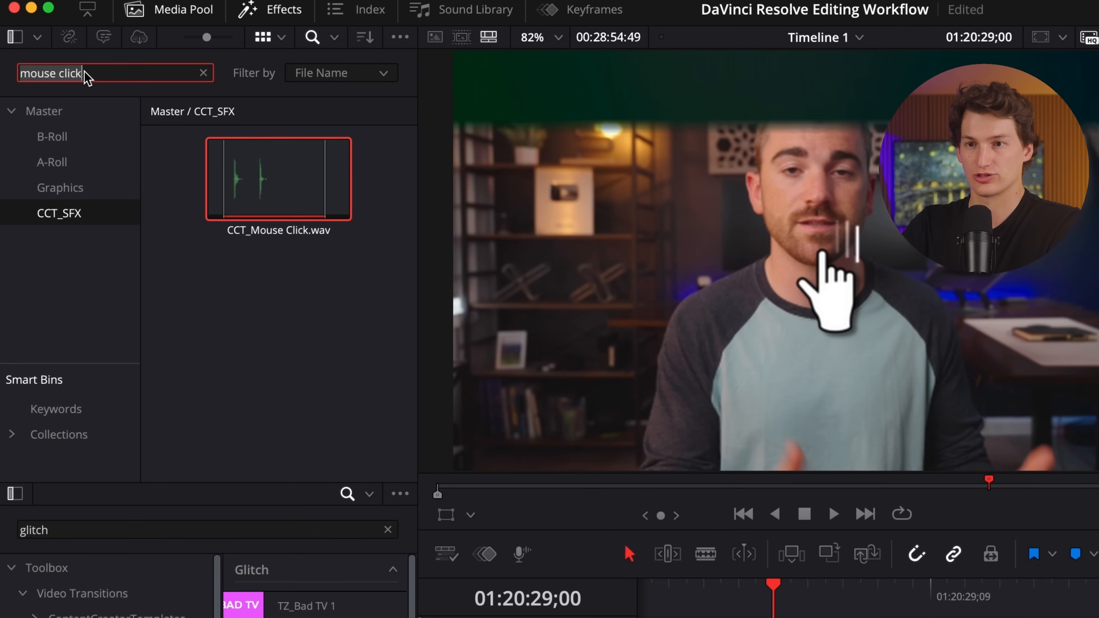
text(whoosh)
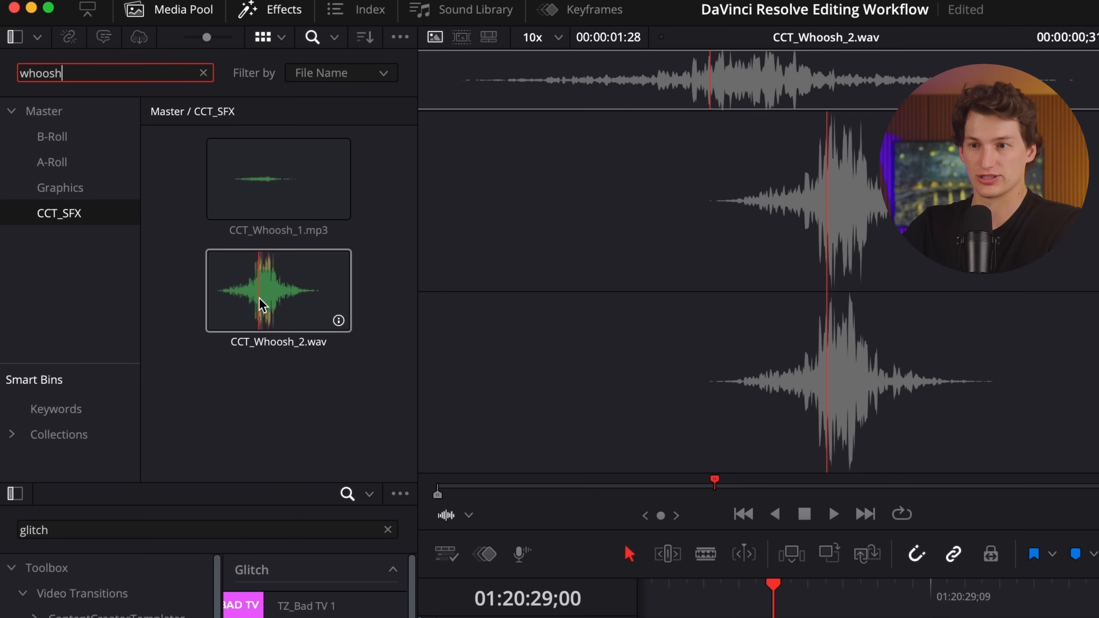
click(278, 299)
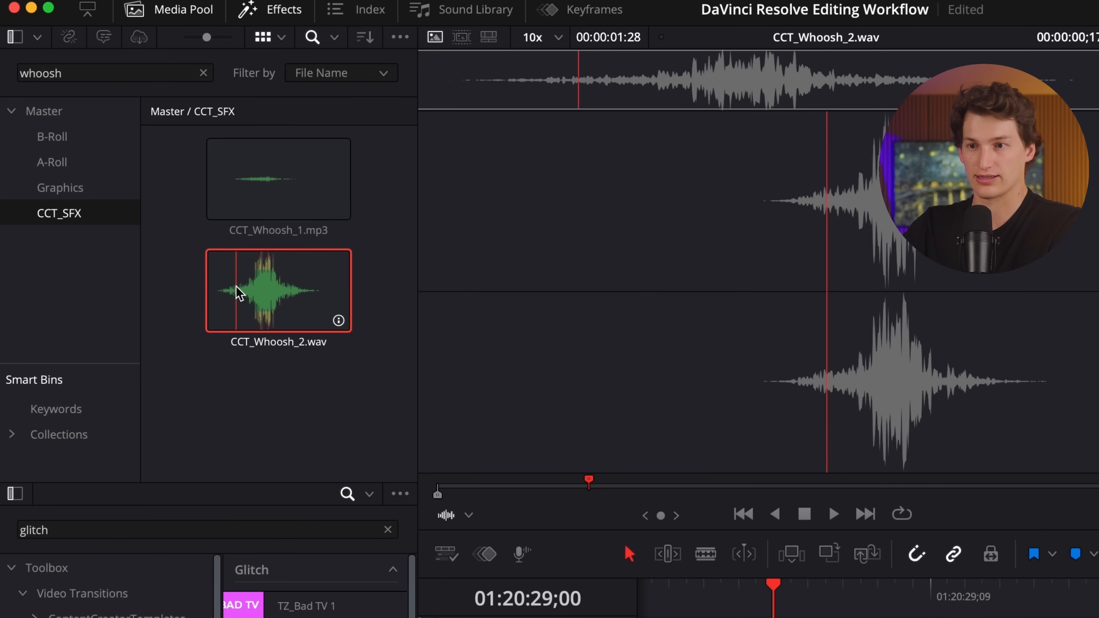
click(604, 488)
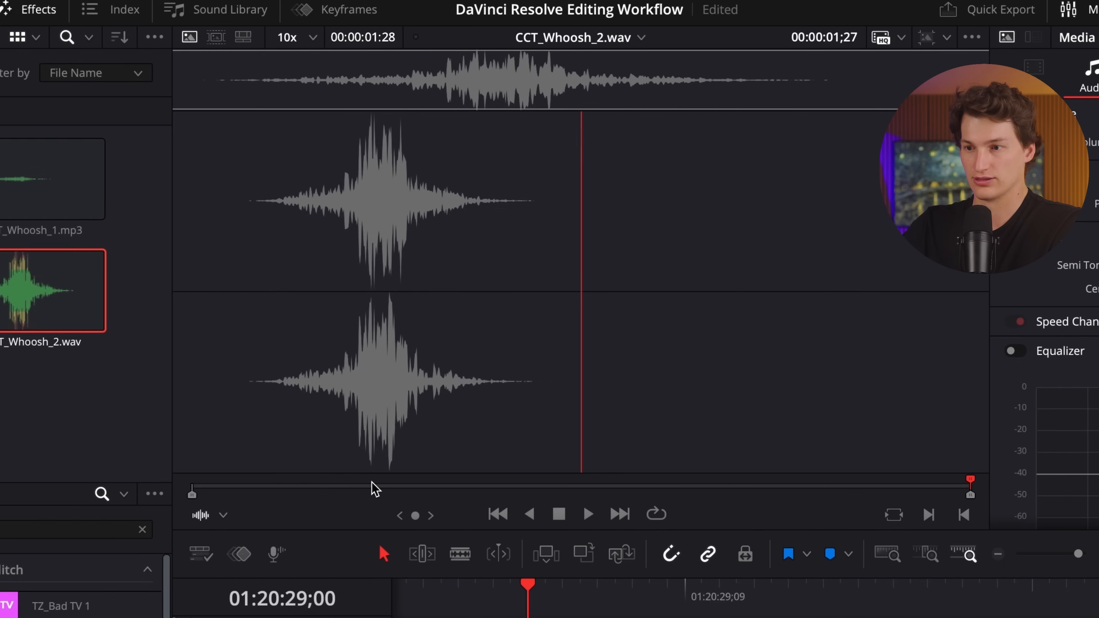
drag(325, 490, 159, 489)
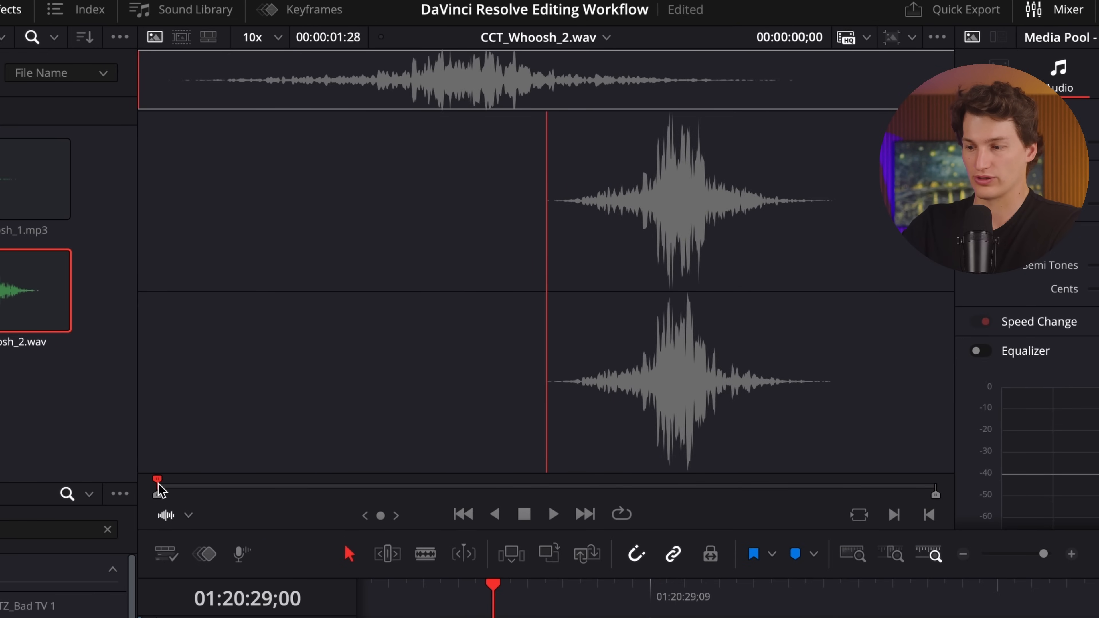
key(space)
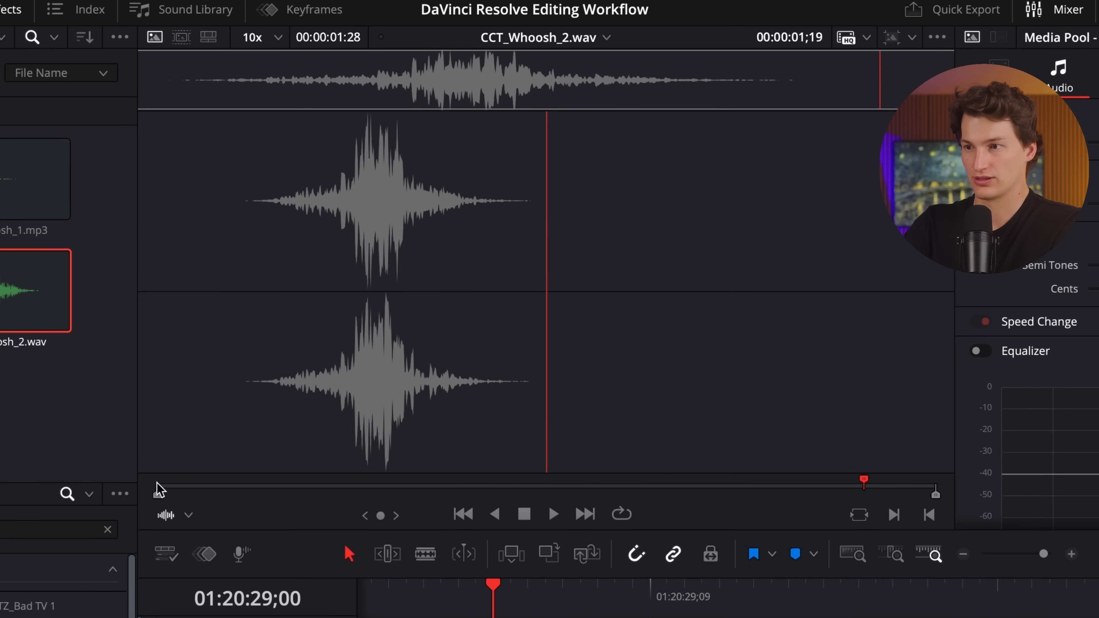
Place CCT_Whoosh_2.wav on a new audio track below Sound Effects and increase that track's height to show the waveform.
drag(284, 342, 513, 617)
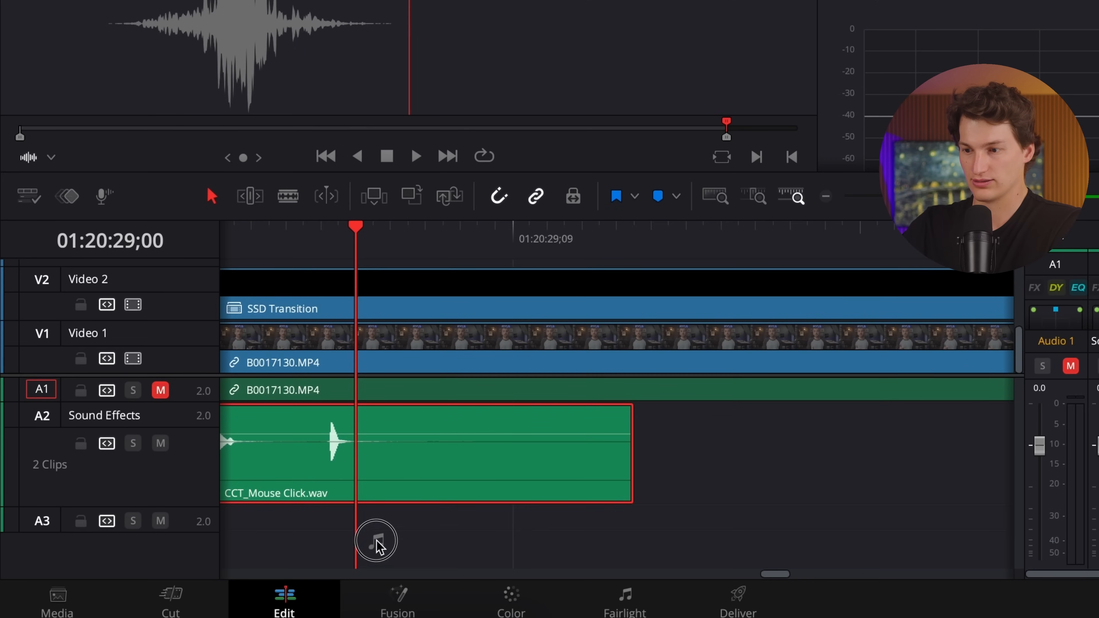
drag(375, 544, 354, 524)
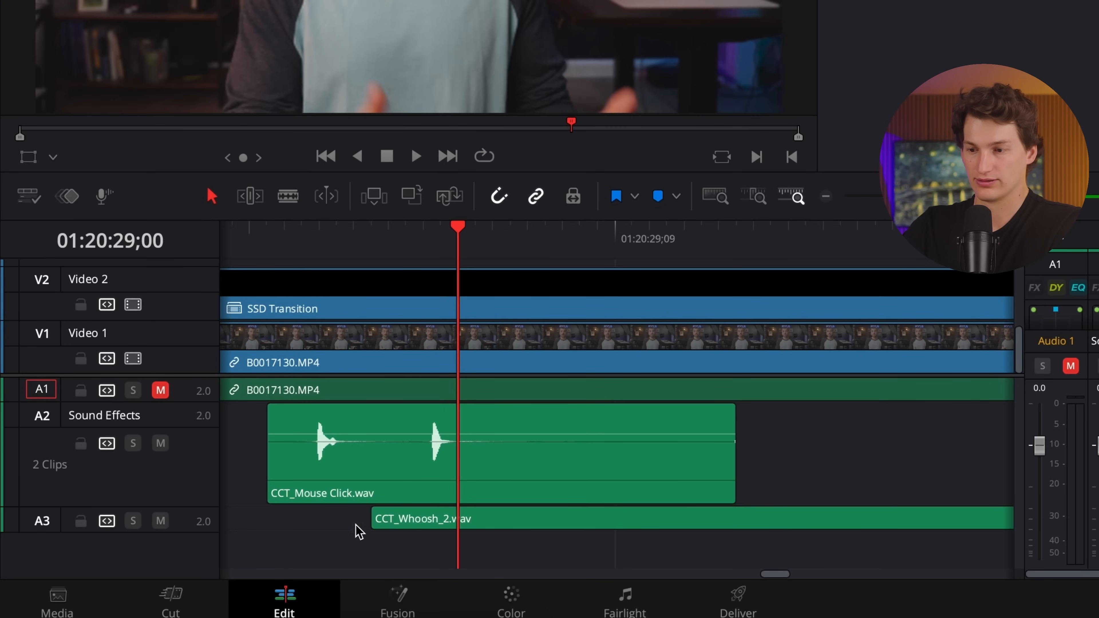
drag(201, 531, 220, 603)
scroll(398, 533, down, 1)
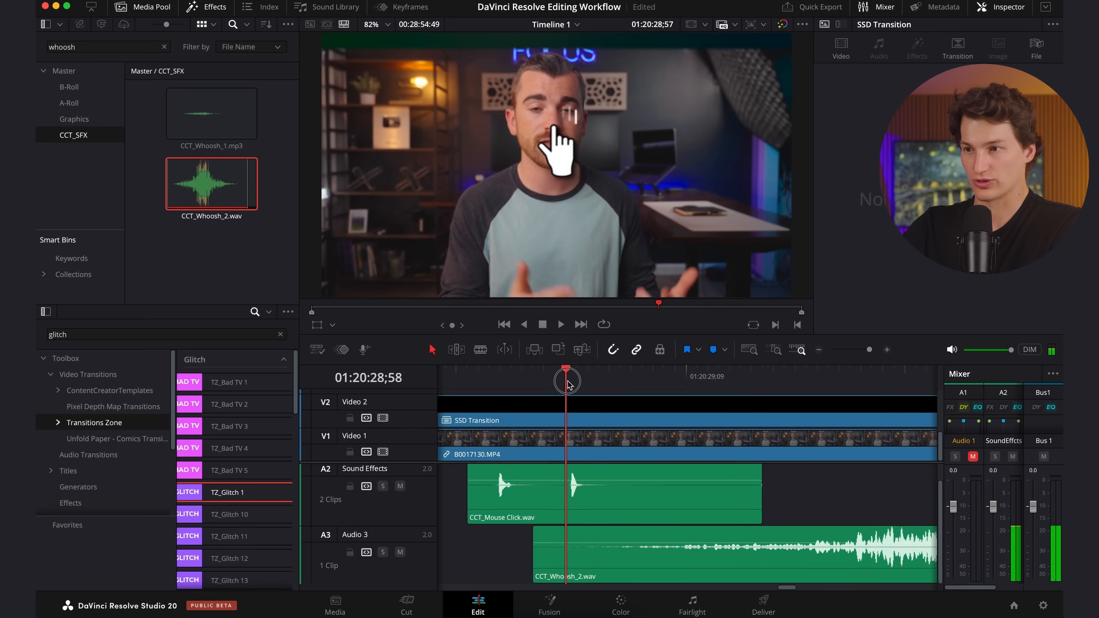
Move the CCT_Whoosh_2.wav clip earlier so its loudest section falls near the graphic's entrance at 01:20:28;59.
click(580, 382)
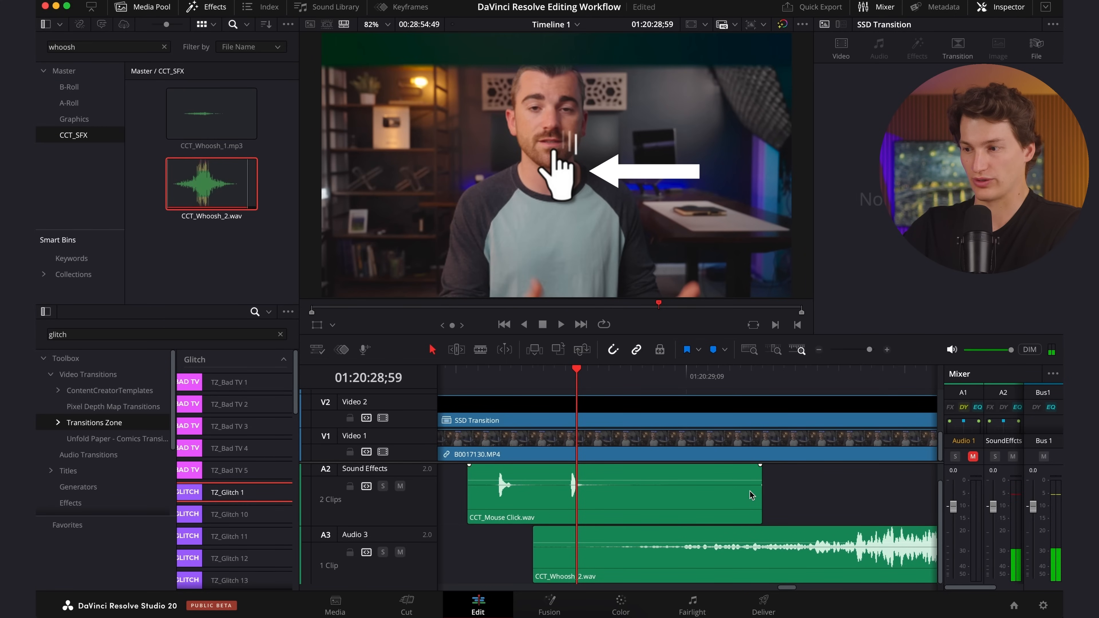
drag(713, 544, 538, 543)
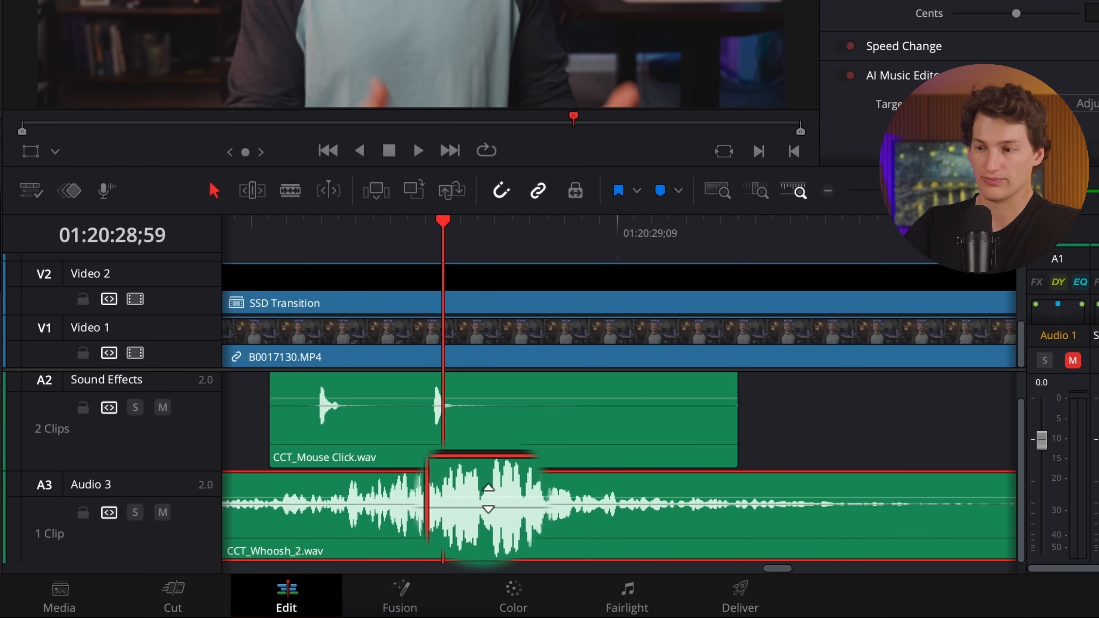
Try raising the CCT_Whoosh_2.wav clip's volume to 7.39 dB on the timeline, and undo the volume change.
mouse_move(488, 499)
mouse_down()
mouse_move(487, 532)
mouse_move(486, 488)
mouse_up()
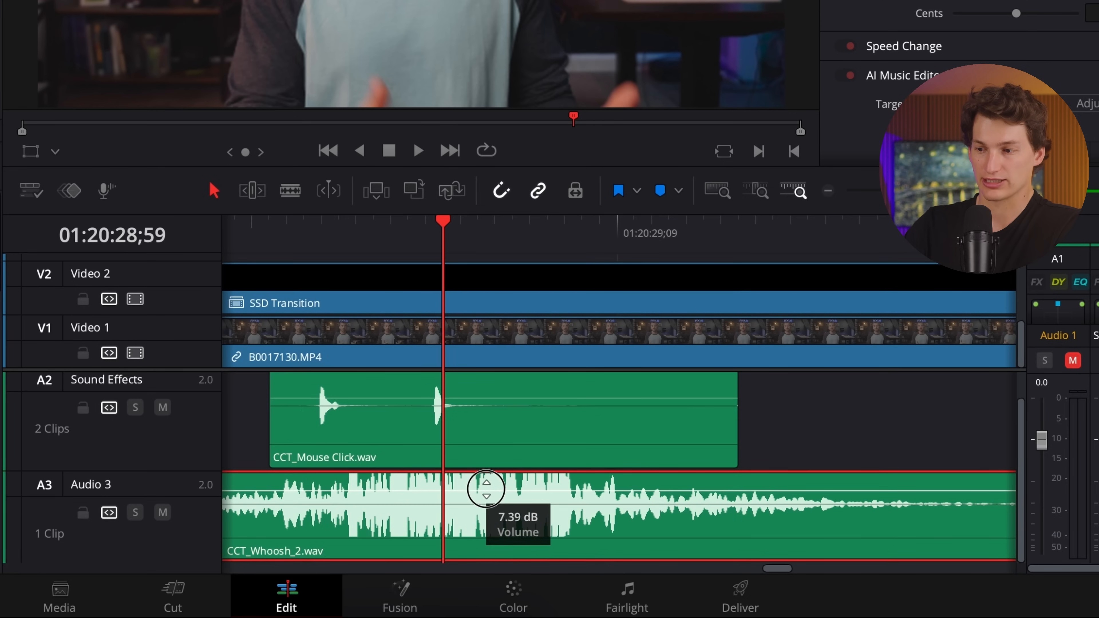
key(super+z)
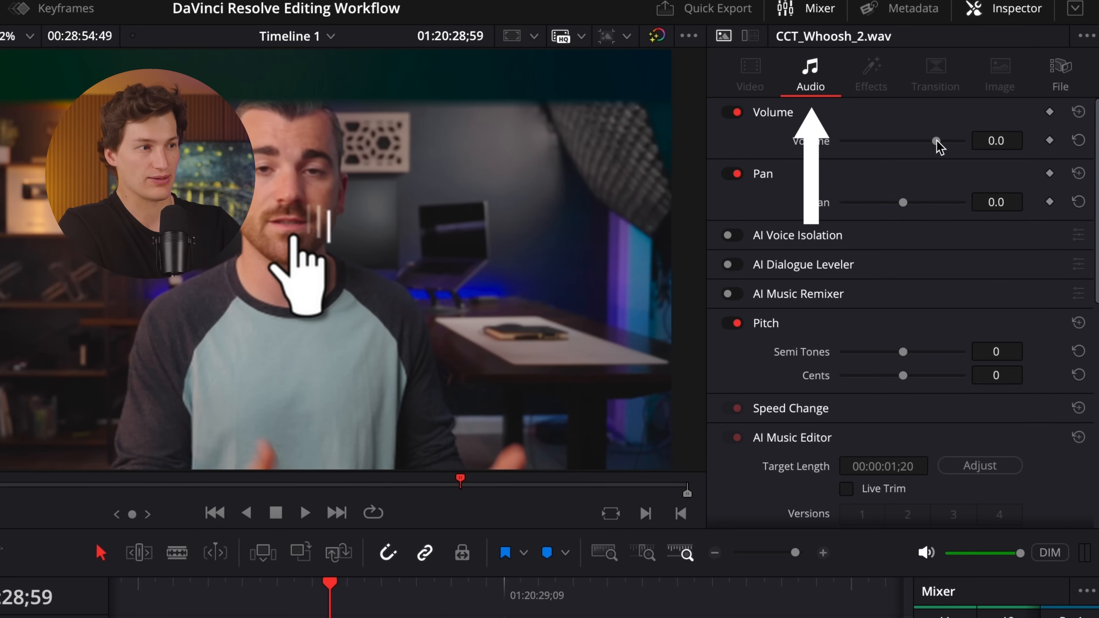
Set the CCT_Whoosh_2.wav clip's volume to -15 dB and play back the cursor graphic's entrance from about 01:20:28;49.
mouse_move(936, 140)
mouse_down()
mouse_move(864, 140)
mouse_move(993, 132)
mouse_move(922, 143)
mouse_up()
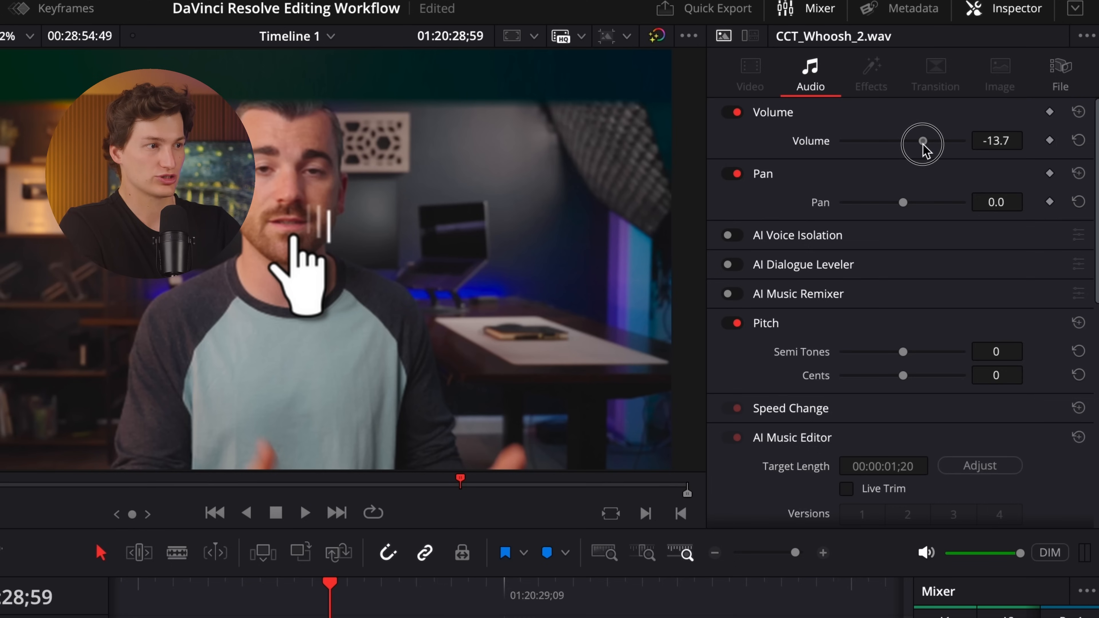
click(991, 142)
text(-15)
key(Return)
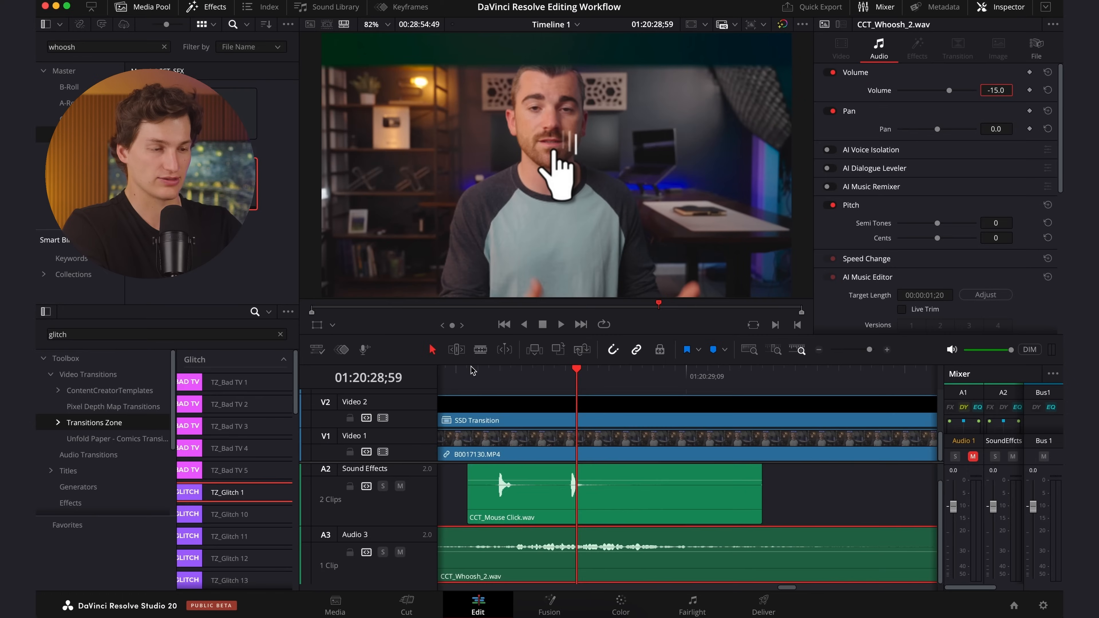
click(144, 583)
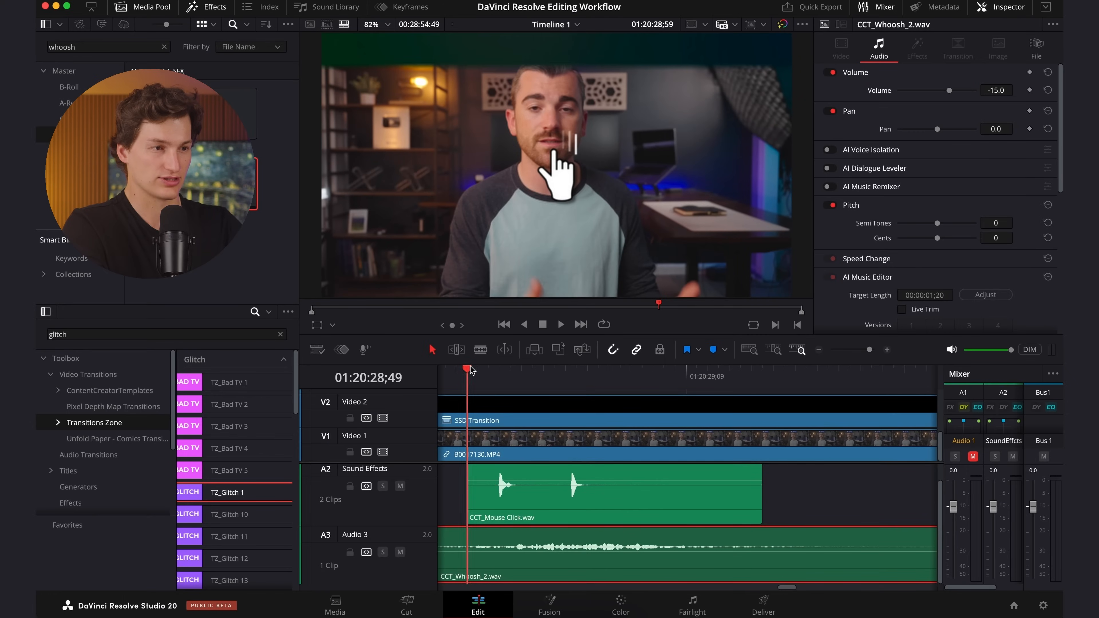
key(space)
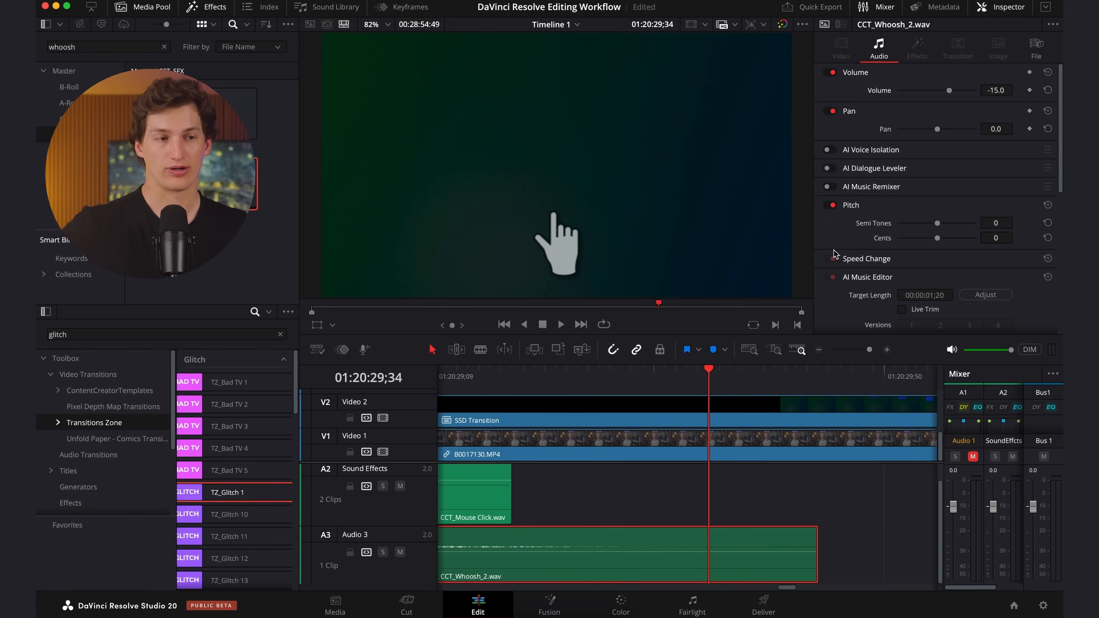
Place CCT_Whoosh_1.mp3 on the Sound Effects track, with its loudest section at the blue SSD's entrance at 01:20:29;56.
drag(669, 379, 698, 383)
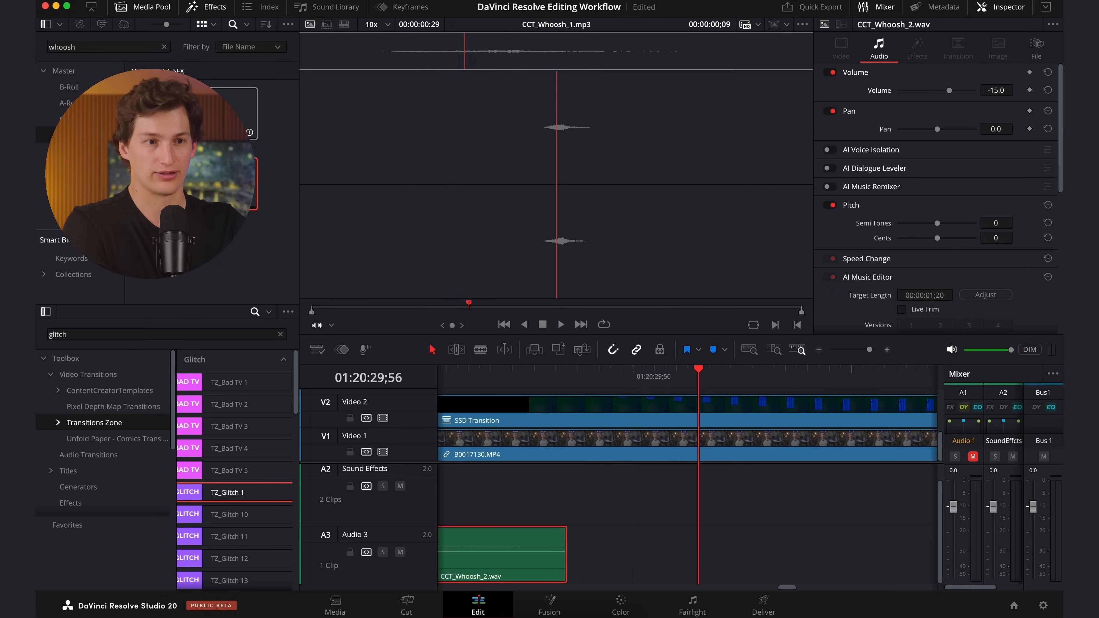
drag(233, 113, 572, 476)
click(706, 504)
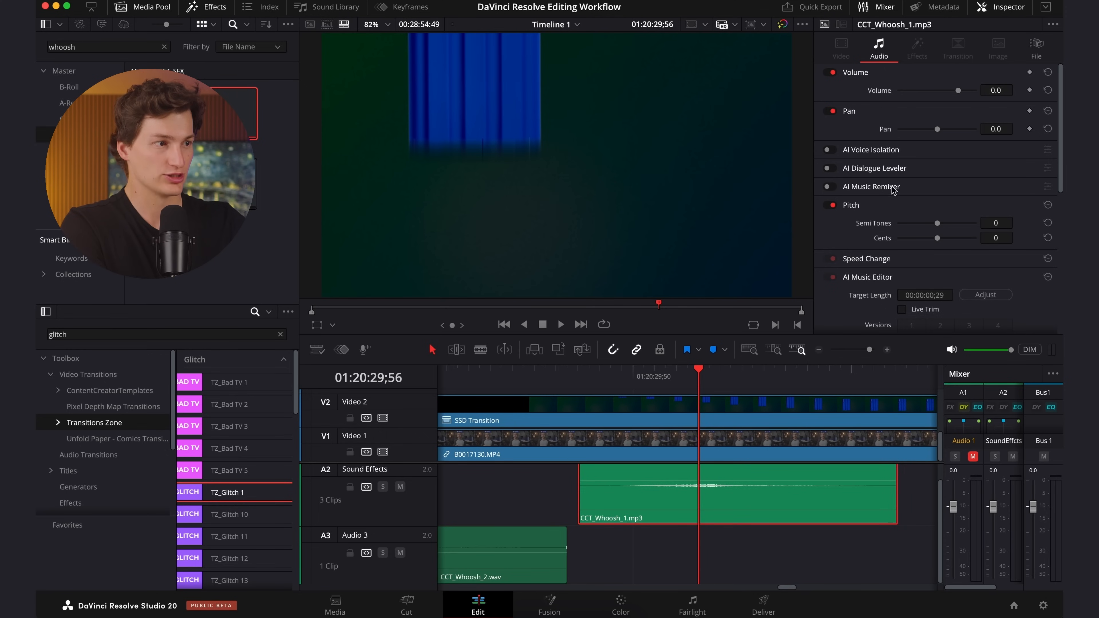
Try raising the CCT_Whoosh_1.mp3 clip's volume to 16.1 dB and play back the blue SSD's entrance.
drag(958, 93, 967, 101)
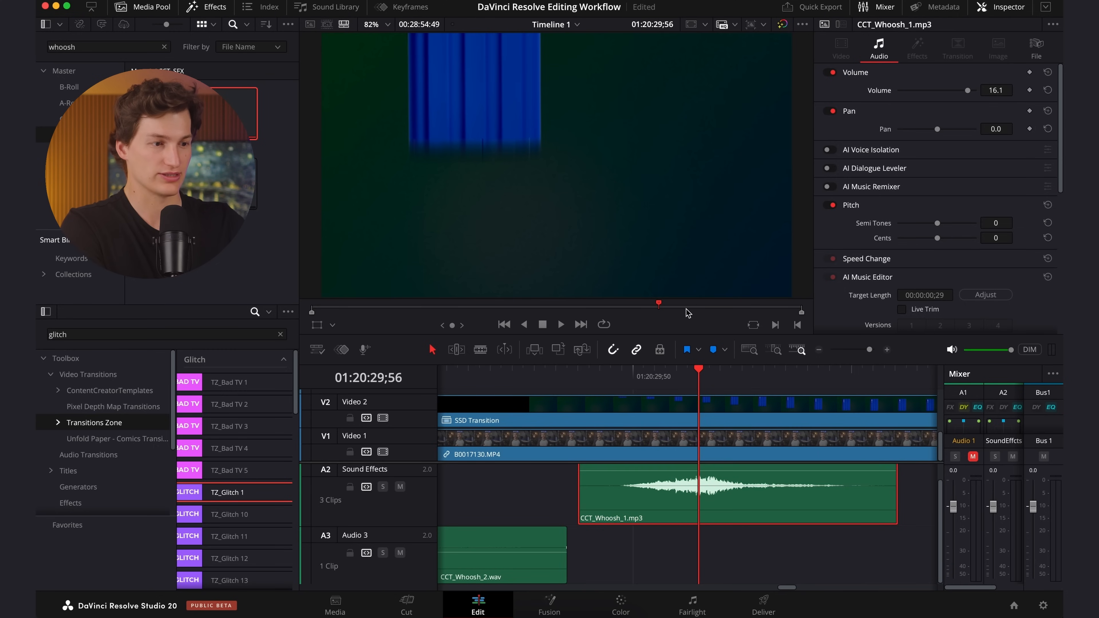
click(600, 372)
key(space)
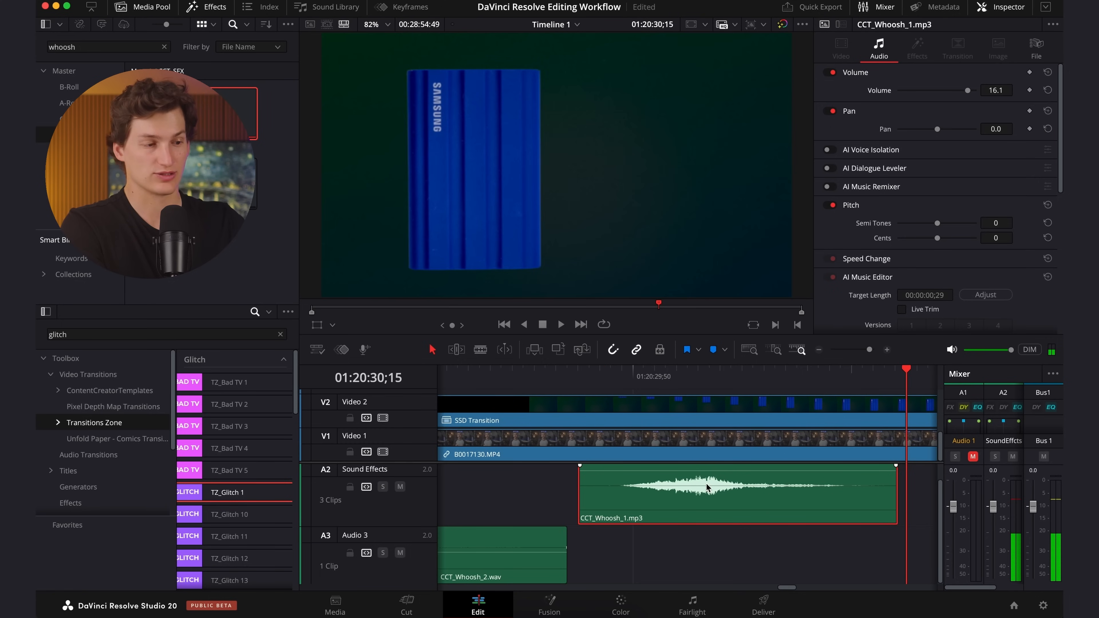
Set the CCT_Whoosh_1.mp3 clip's volume to 4.2 dB and play it back from before the clip.
drag(968, 90, 960, 98)
click(516, 371)
key(space)
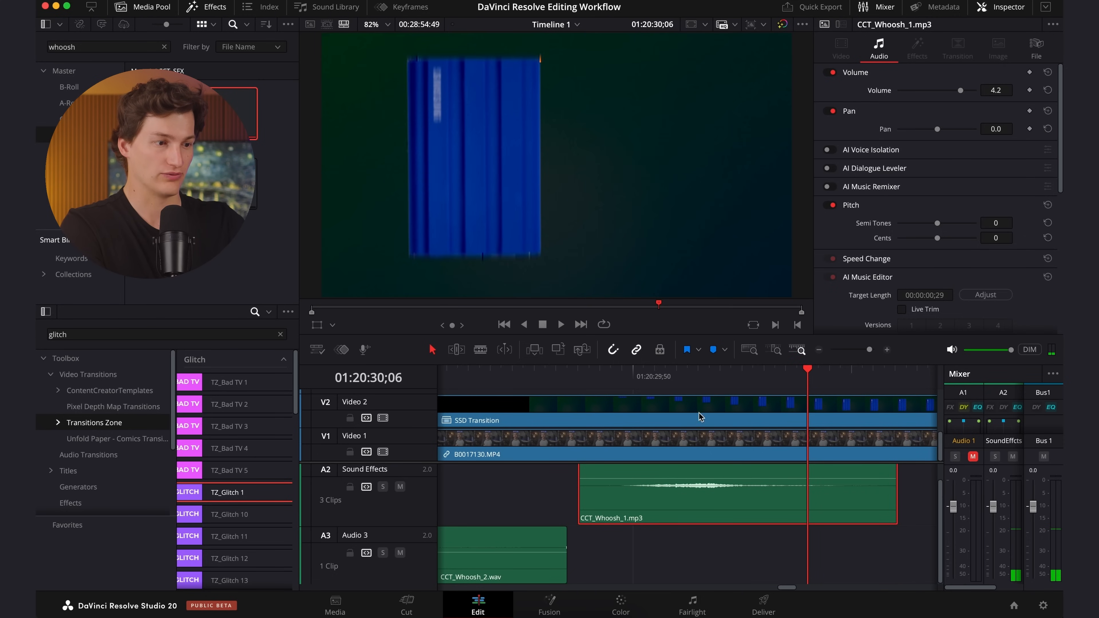
Locate the SanDisk SSD's entrance at 01:20:31;19 and duplicate the CCT_Whoosh_1.mp3 clip there on the Sound Effects track.
drag(694, 381, 710, 383)
key(space)
drag(869, 350, 863, 357)
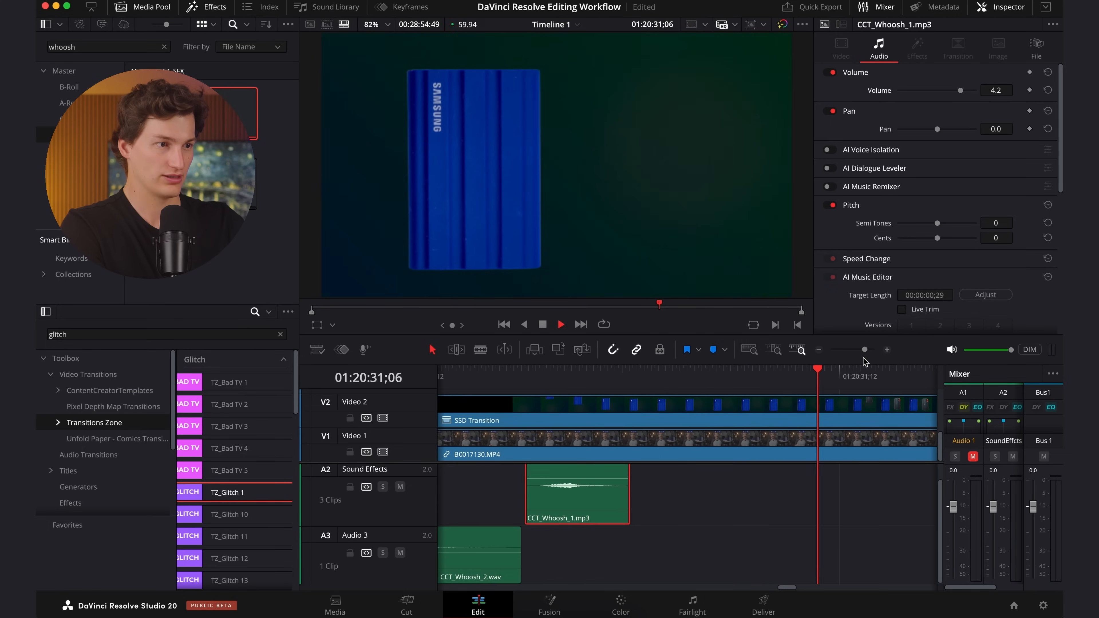
key(space)
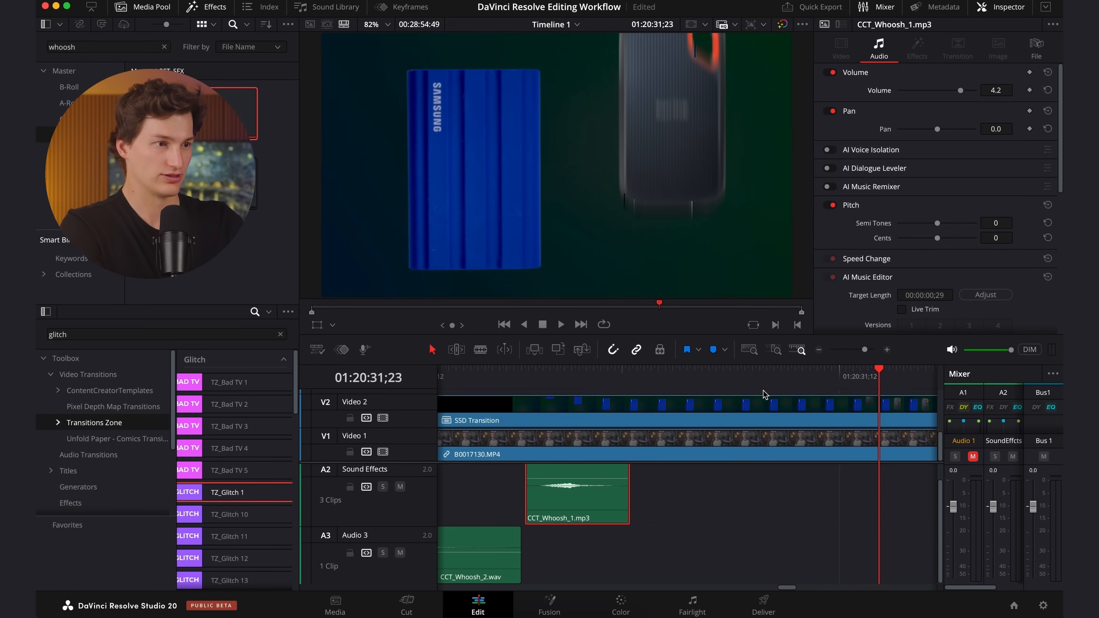
key(Left)
key(Left)
key(Left)
key(Left)
key(Left)
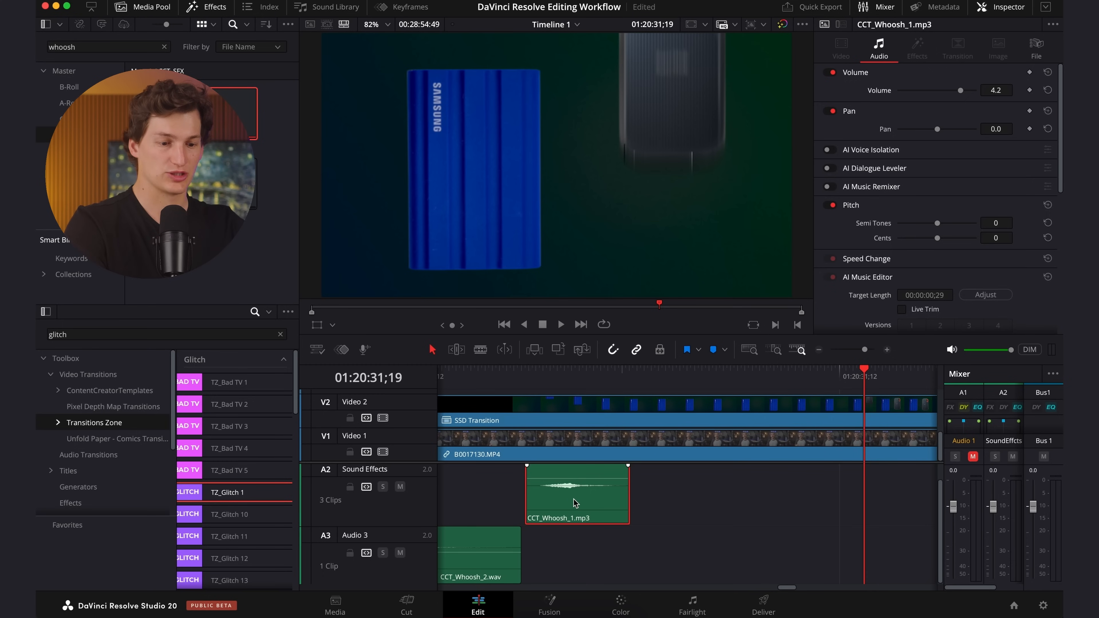
drag(575, 503, 873, 507)
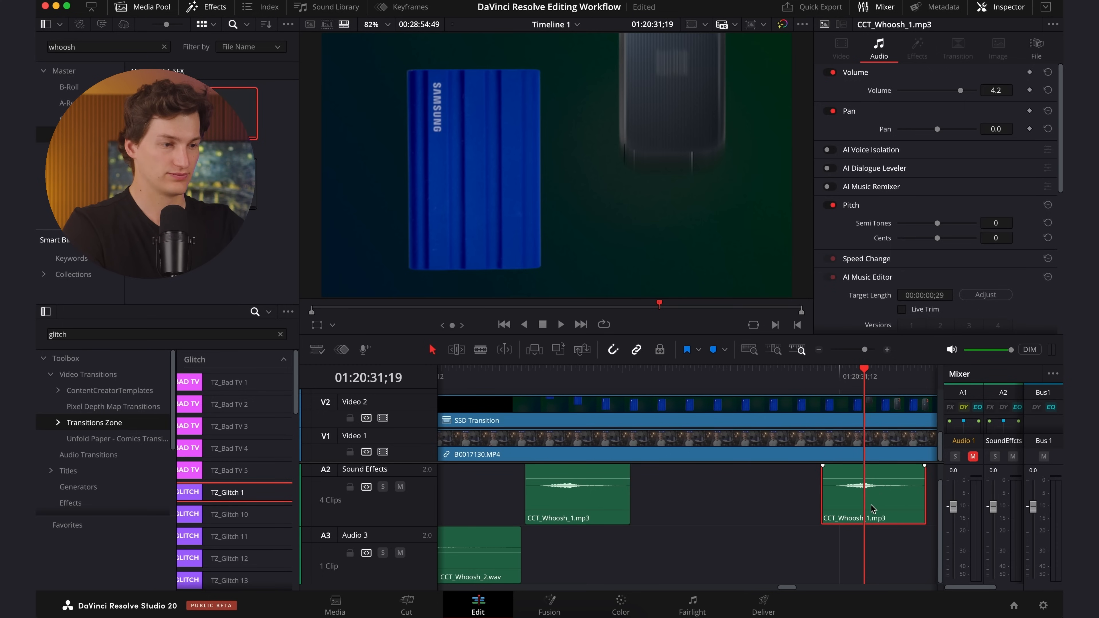
Play back both SSD entrances with their whoosh sounds and deselect the second whoosh clip.
click(478, 370)
key(space)
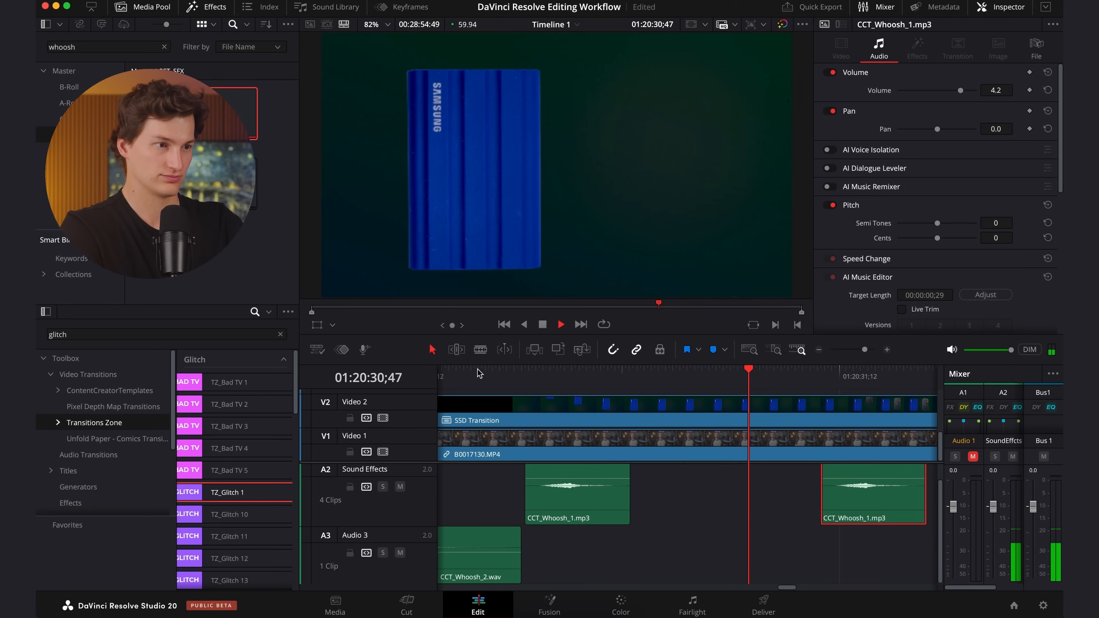
key(space)
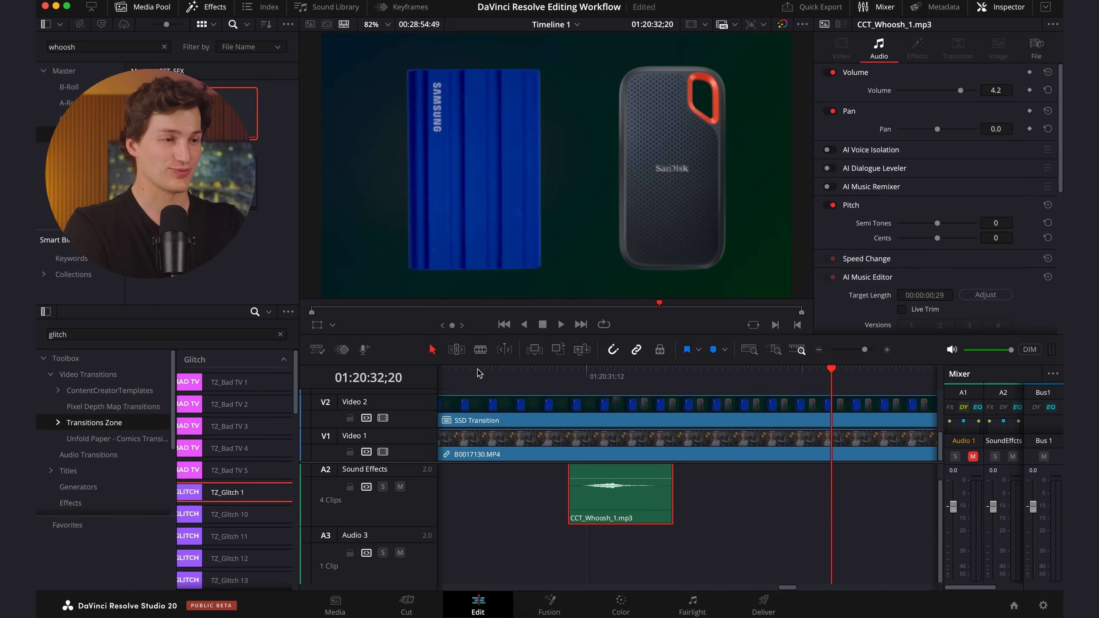
click(630, 568)
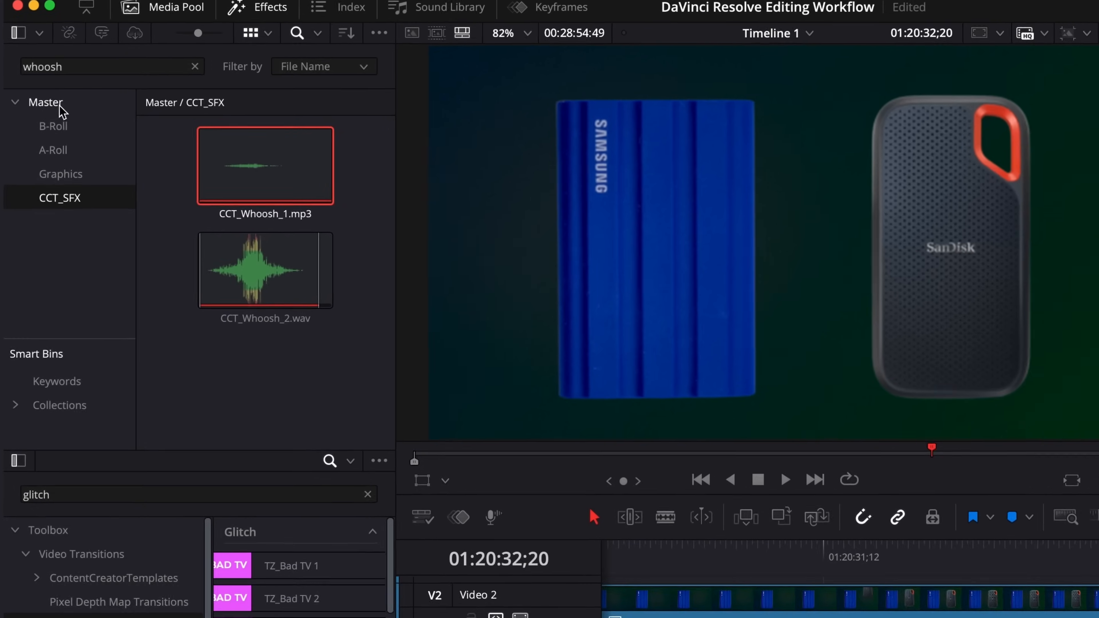
Create a bin named Music under Master and import Waimea - Kellin.wav from the Finder into it.
click(73, 73)
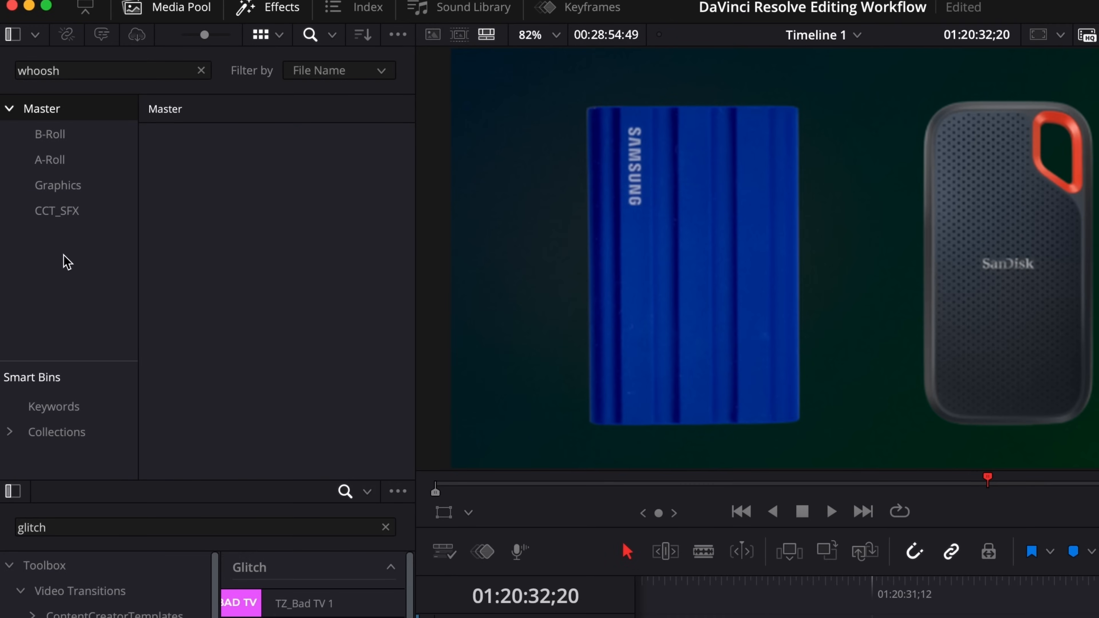
right_click(63, 270)
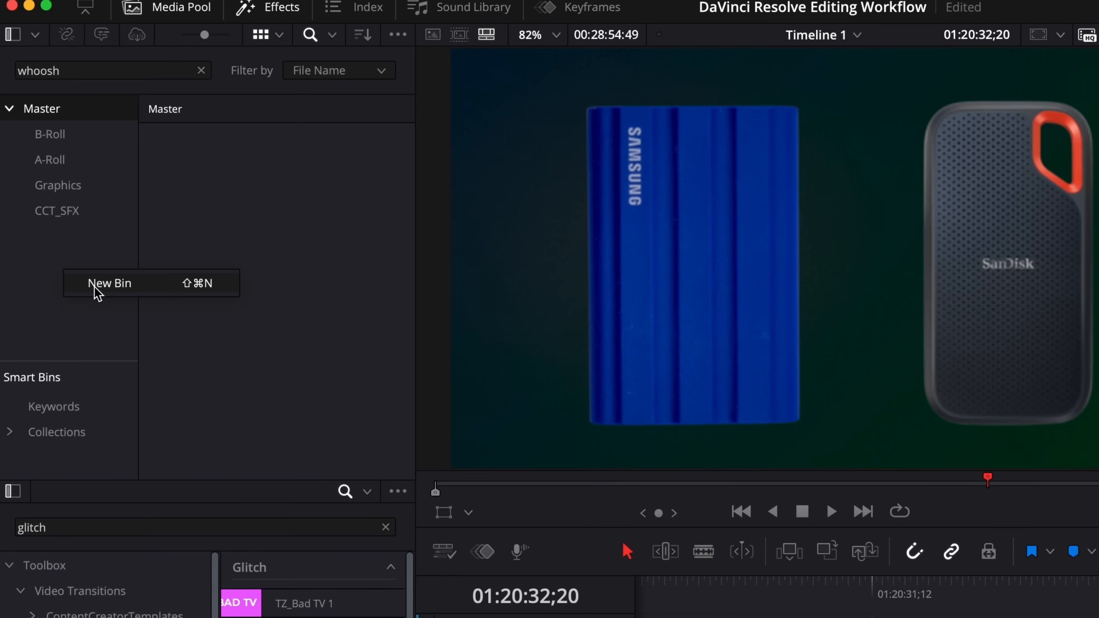
click(103, 287)
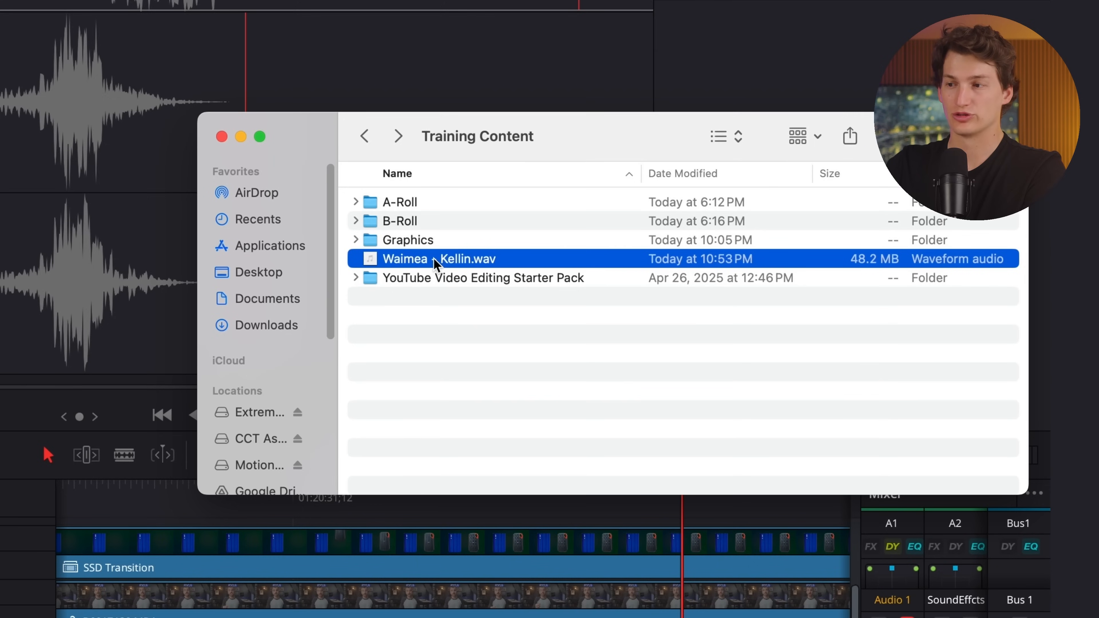
drag(441, 263, 301, 268)
drag(422, 292, 0, 175)
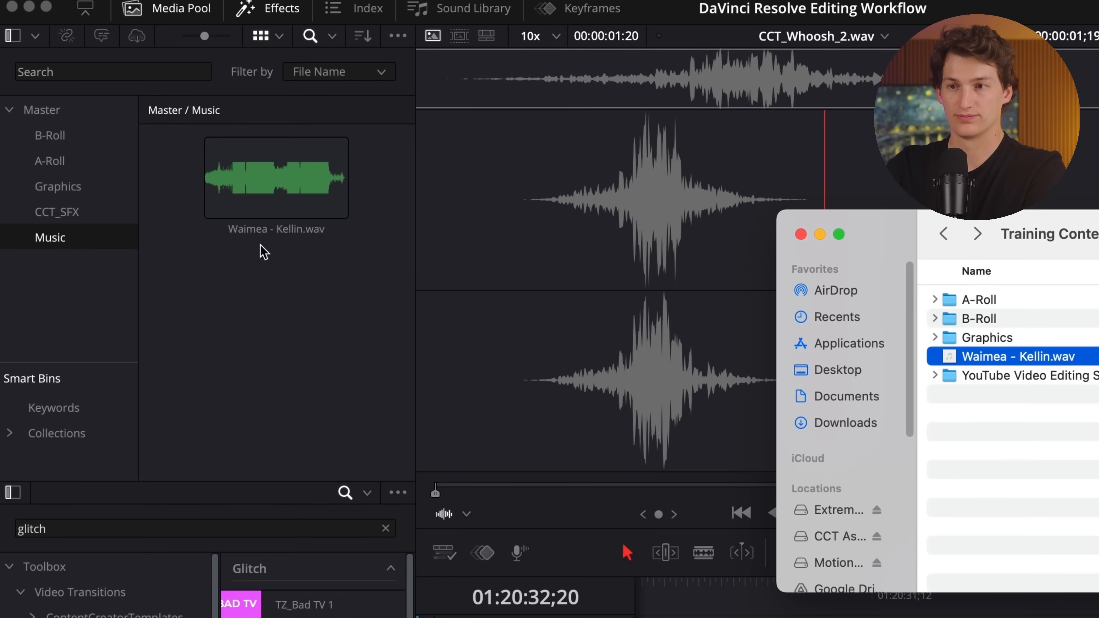
click(260, 245)
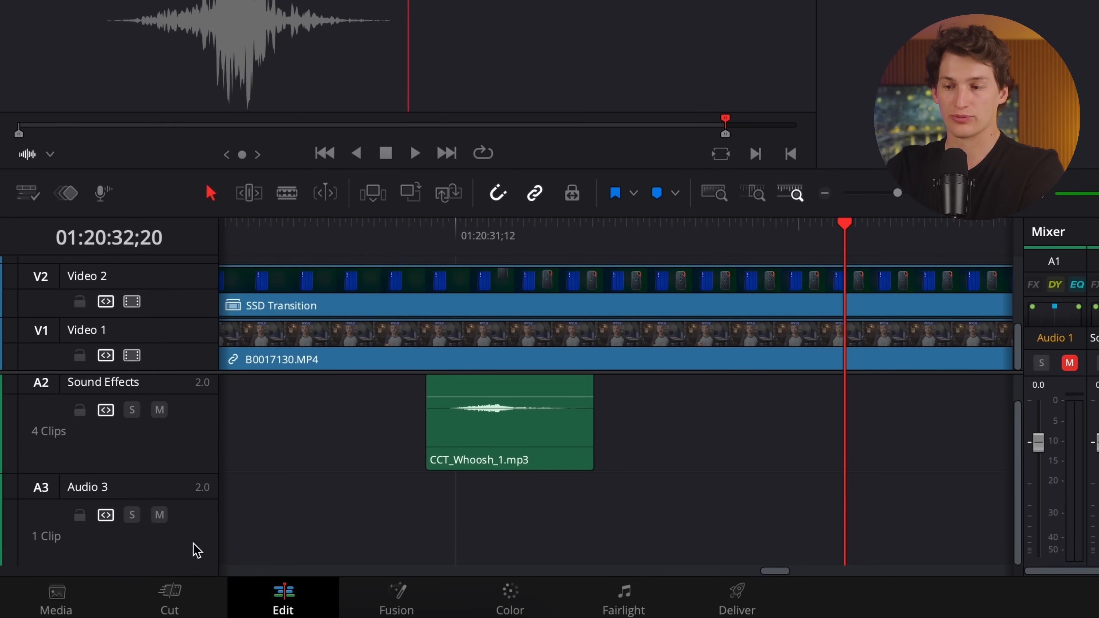
Add one stereo audio track below Audio 3, with the number of new video tracks set to 0.
right_click(197, 550)
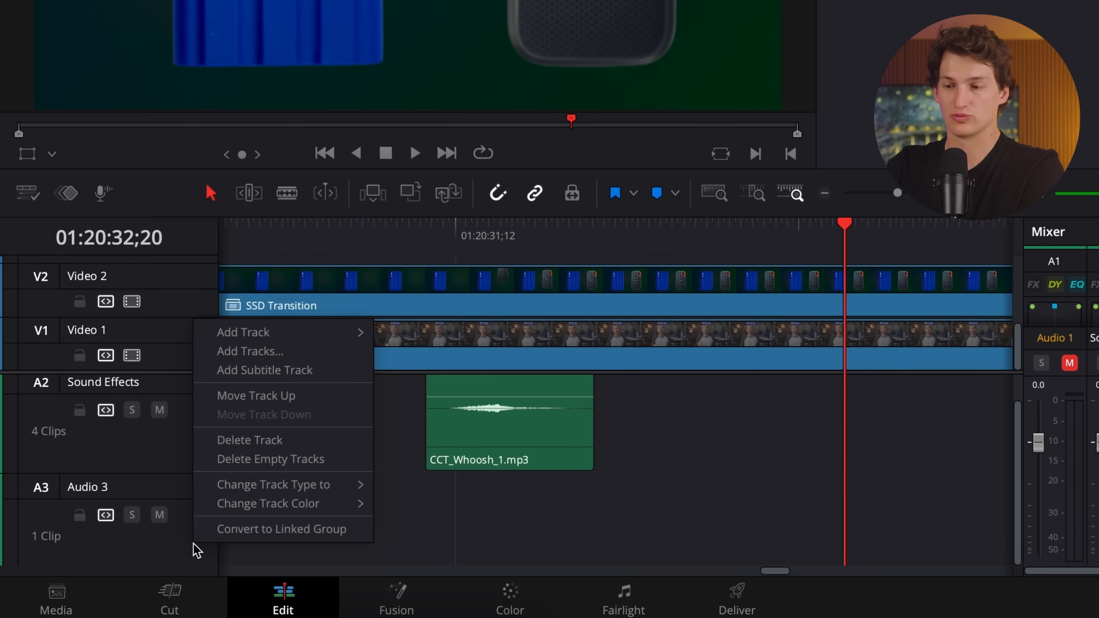
click(241, 354)
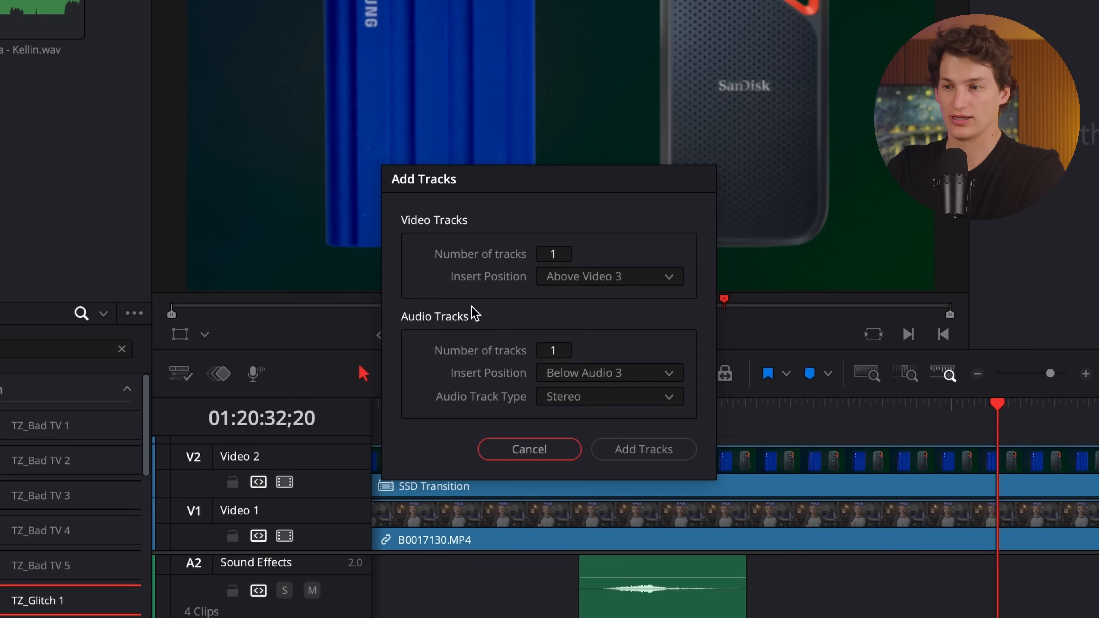
click(562, 254)
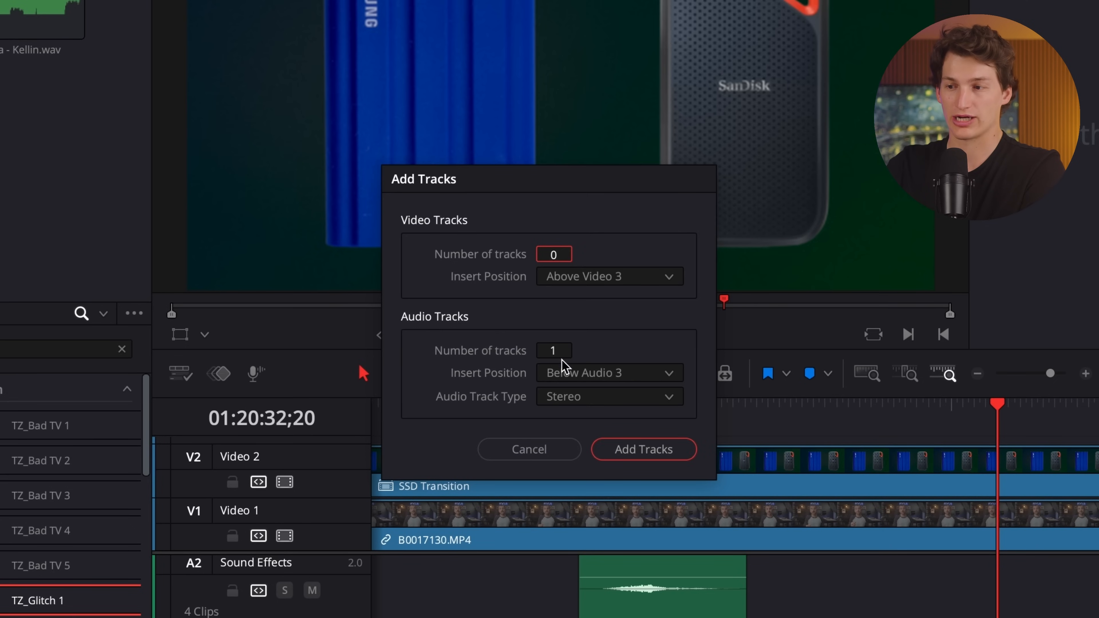
click(566, 350)
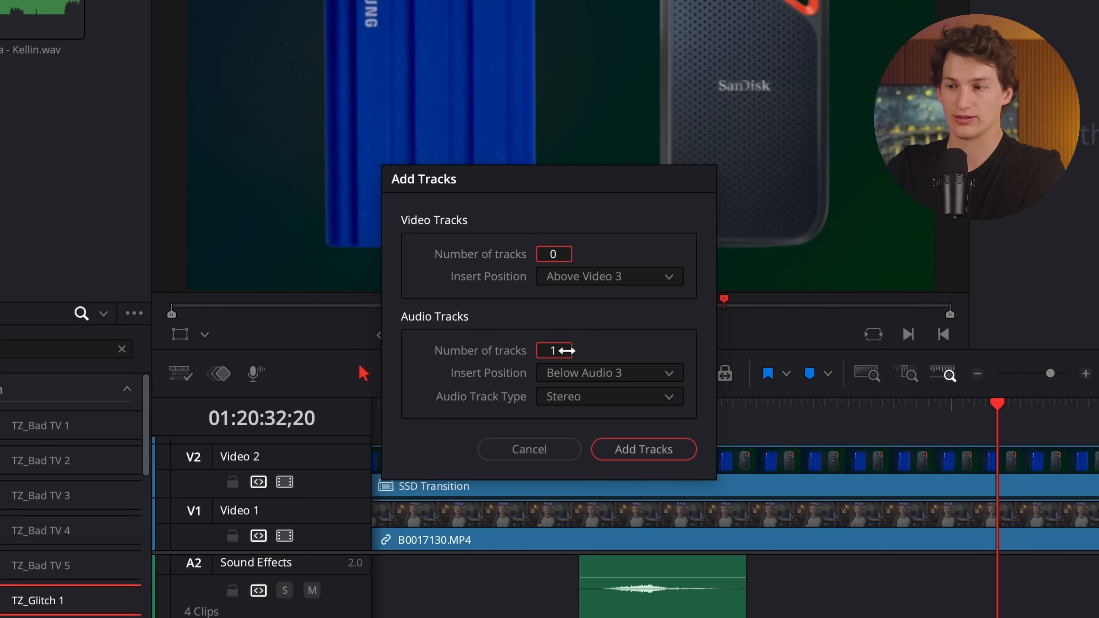
click(666, 452)
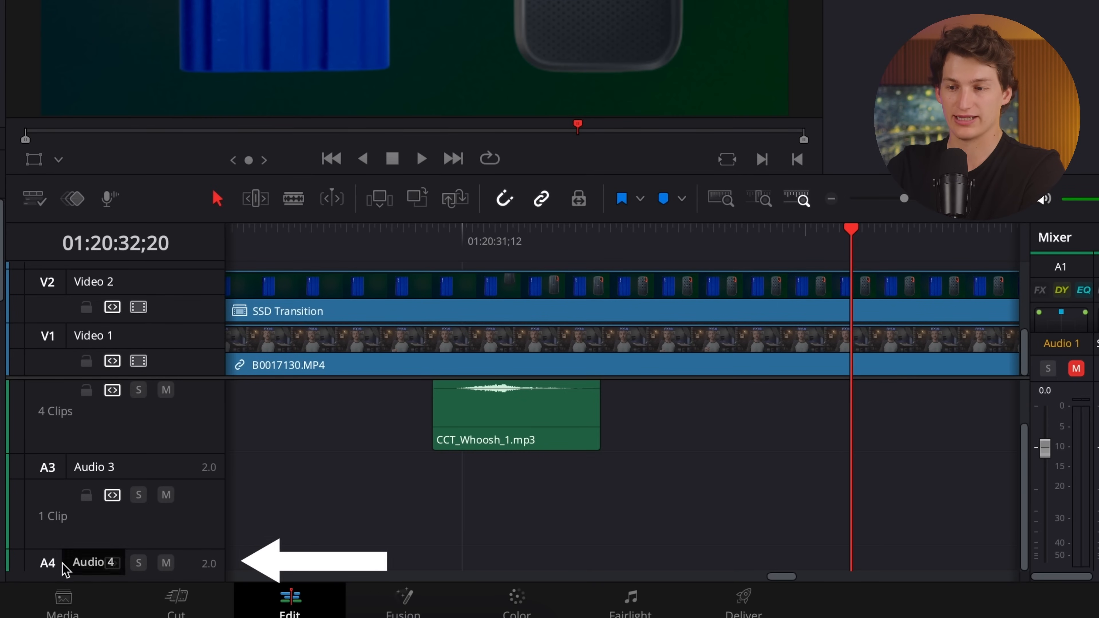
Collapse the heights of audio tracks A3 and A2, and increase the height of track A4.
drag(184, 552, 201, 469)
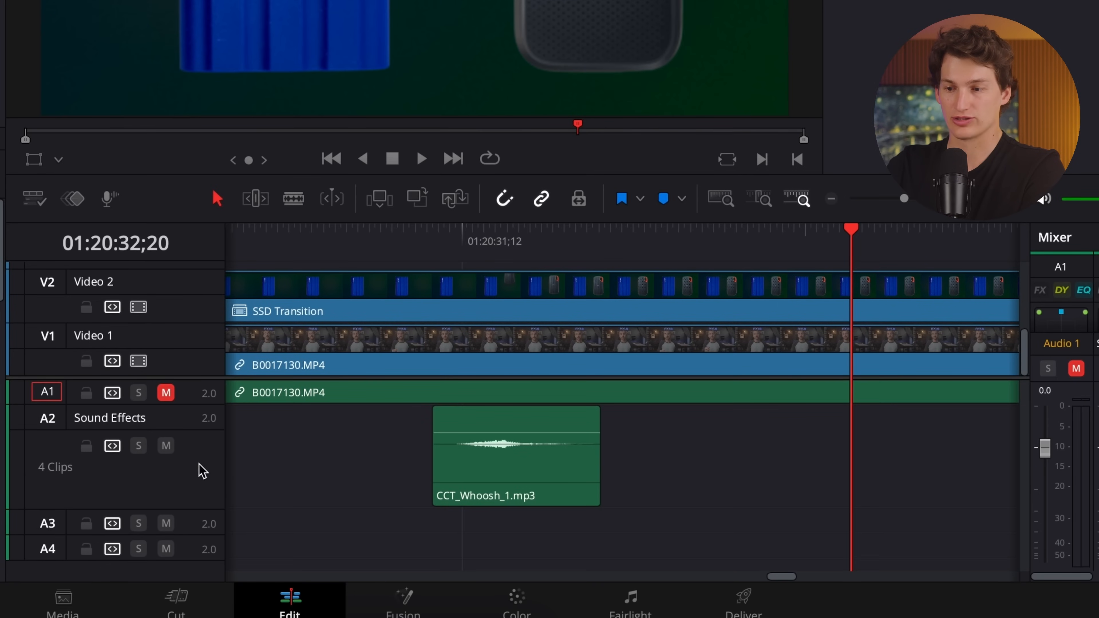
drag(196, 508, 196, 397)
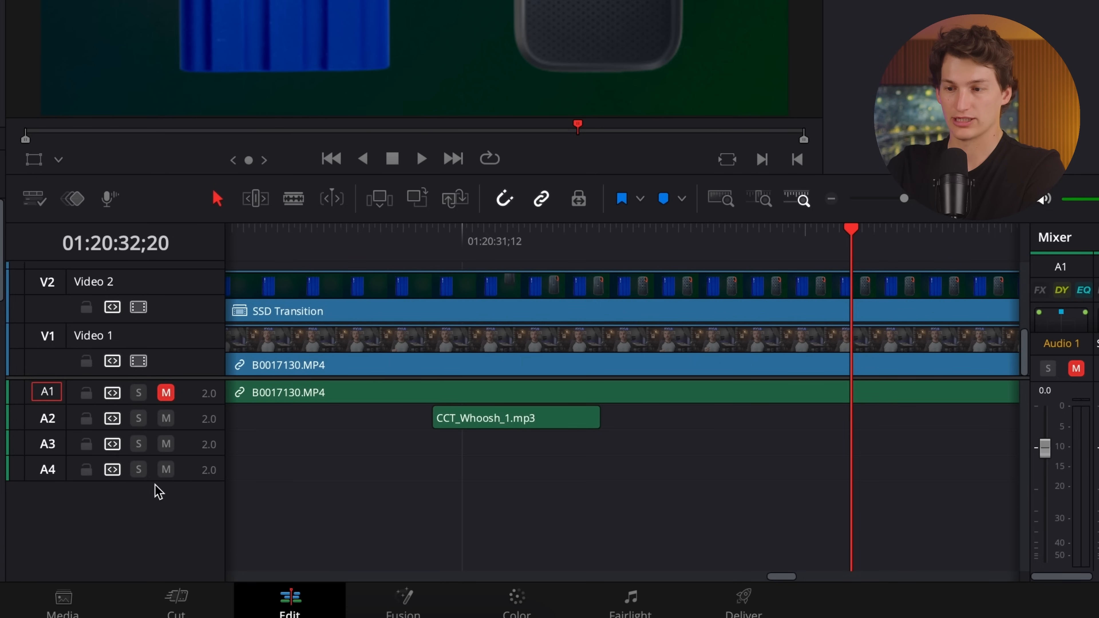
drag(183, 479, 172, 558)
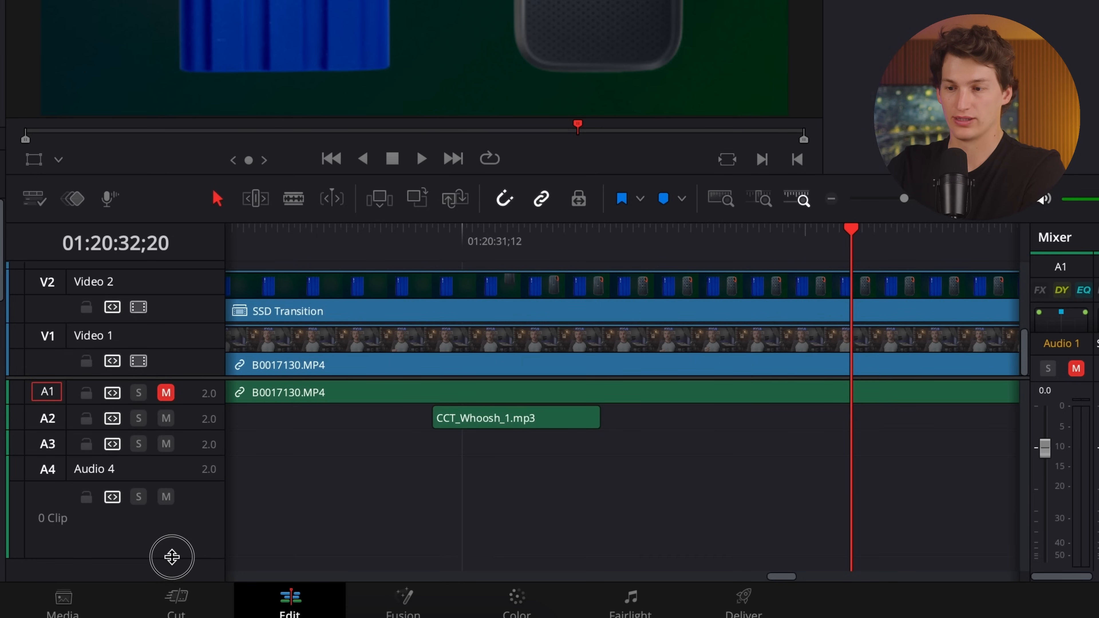
Rename the Audio 4 track as Music.
double_click(94, 472)
click(95, 471)
double_click(93, 471)
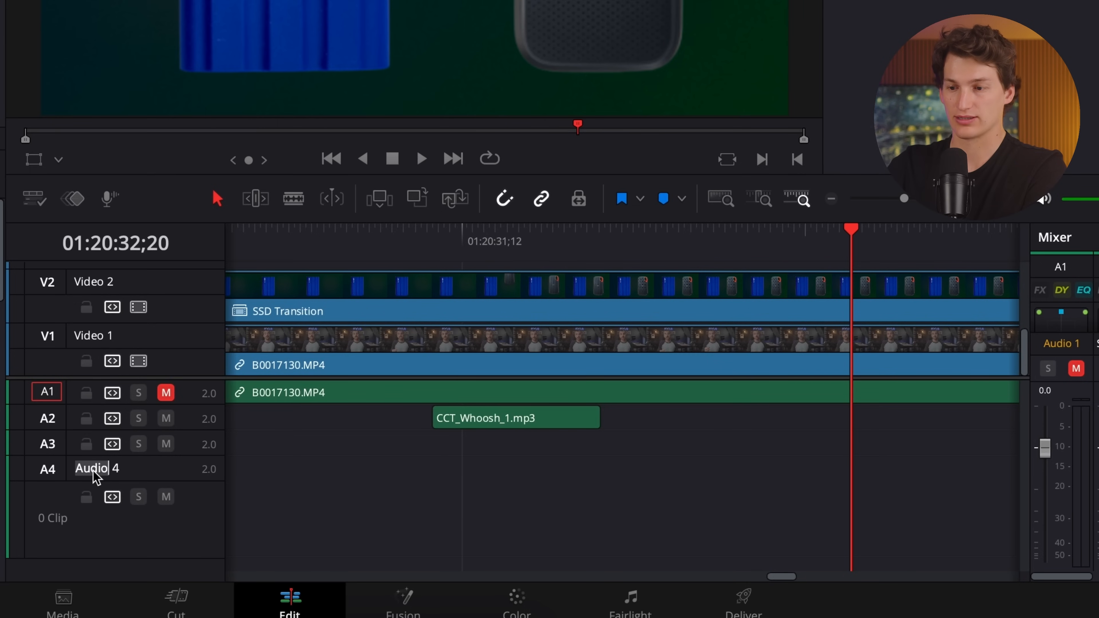
text(Music)
key(Return)
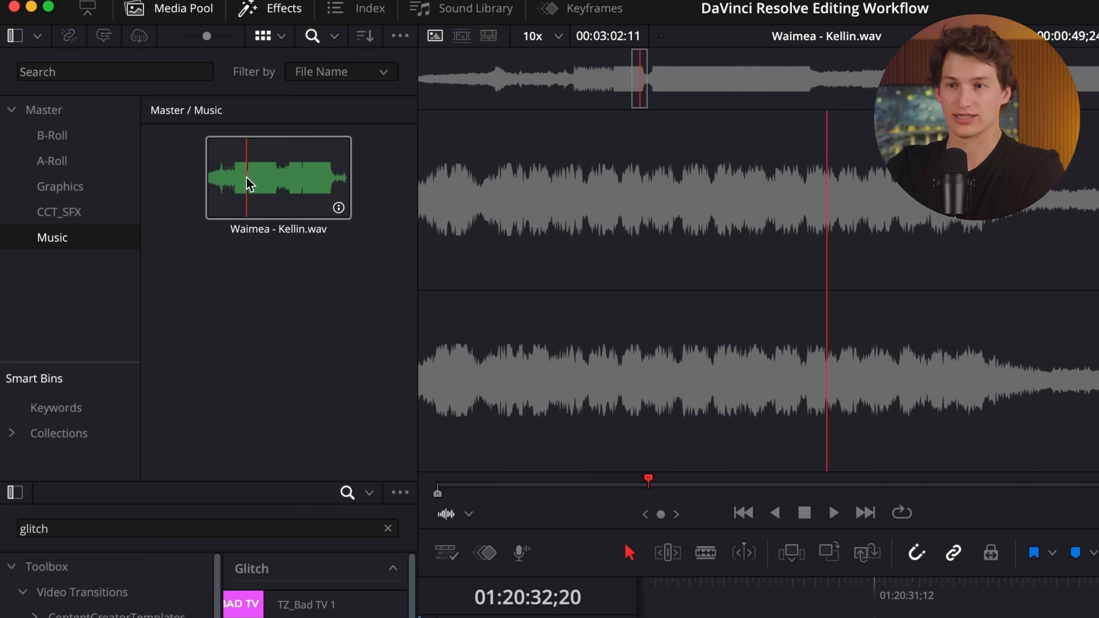
Place Waimea - Kellin.wav on the Music track at 01:00:00;00, set its volume to -25 dB, and play back the intro.
drag(246, 181, 672, 607)
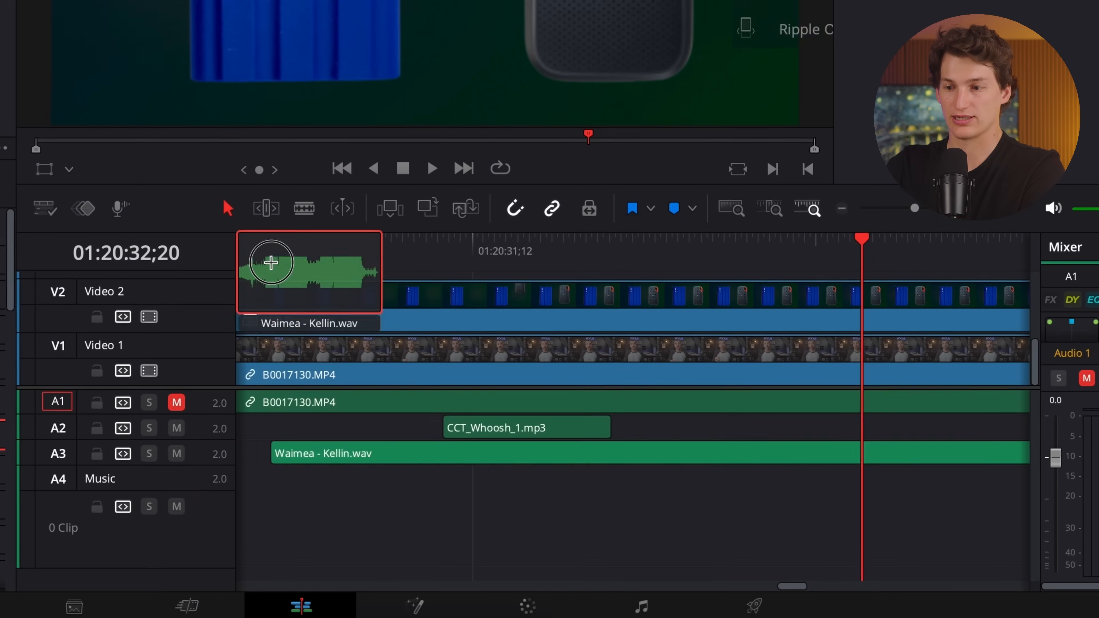
drag(270, 263, 287, 515)
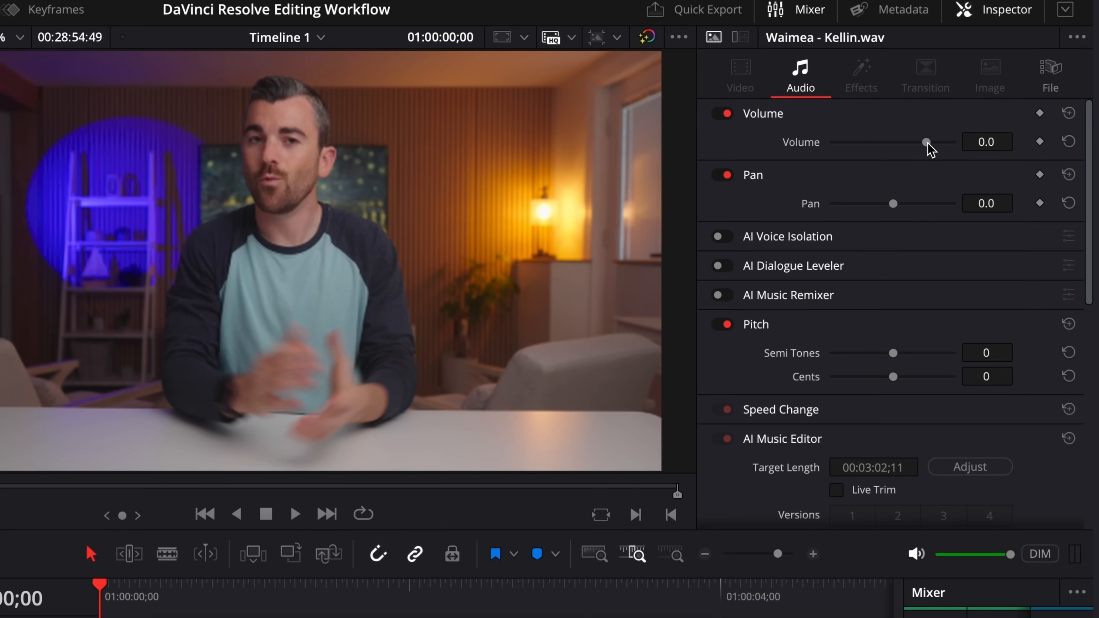
drag(927, 143, 898, 157)
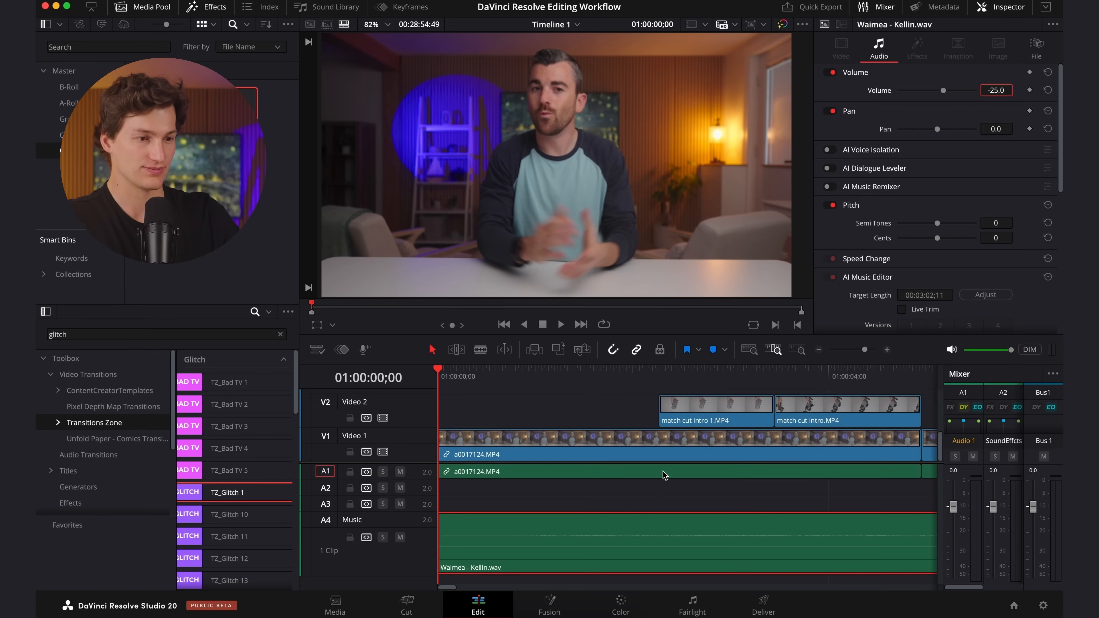
click(665, 474)
key(space)
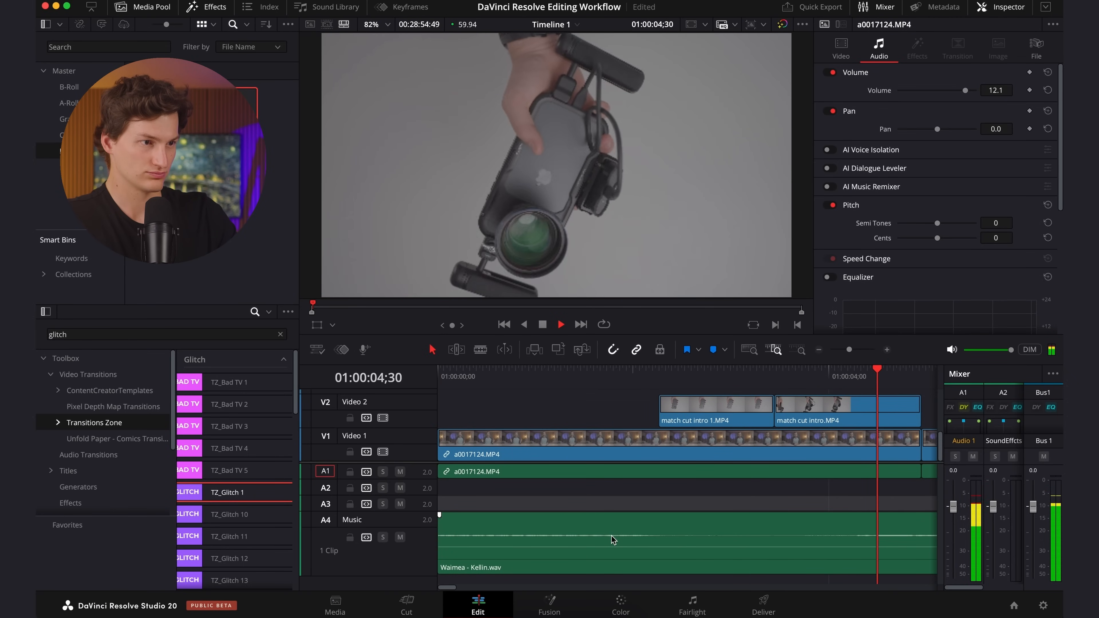
Set the Waimea - Kellin.wav clip's volume to -20 dB and play back the intro to judge it against the speech.
click(628, 523)
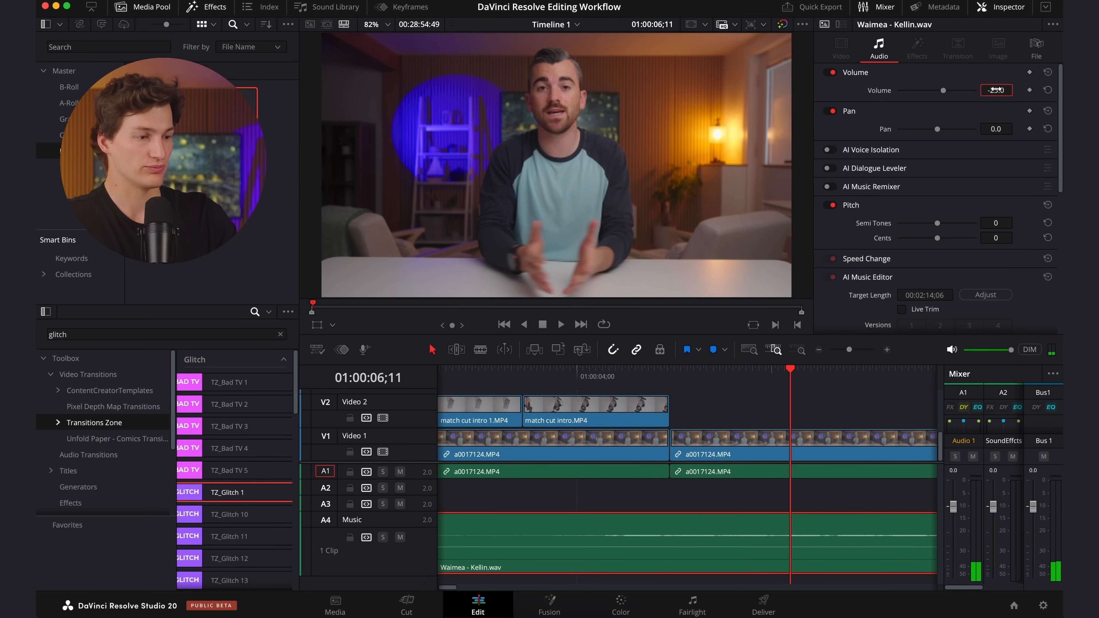
key(Return)
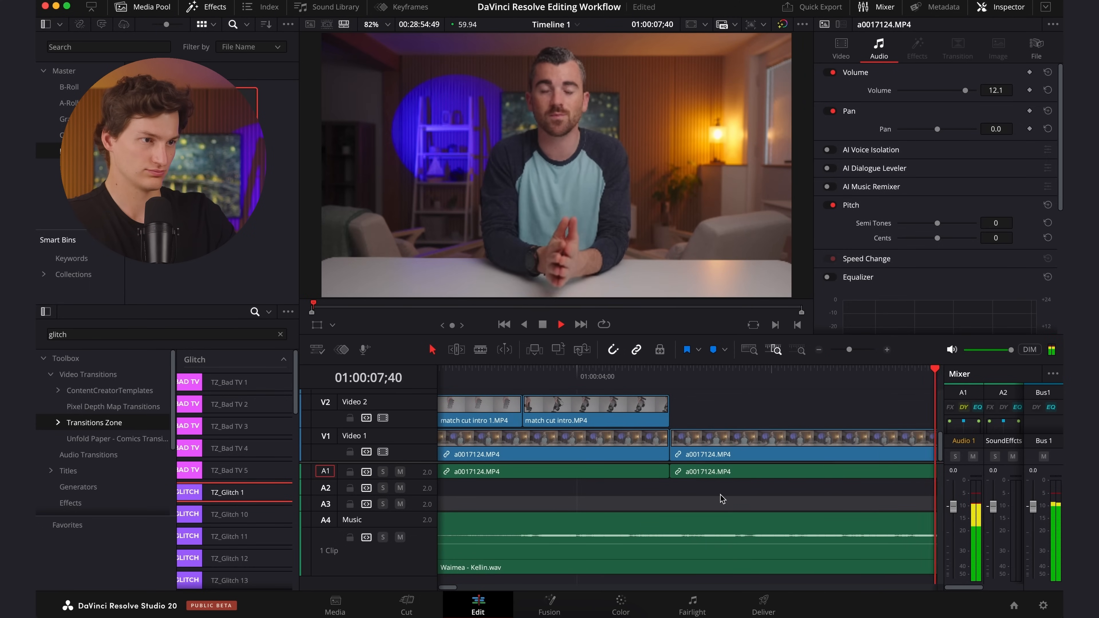
key(space)
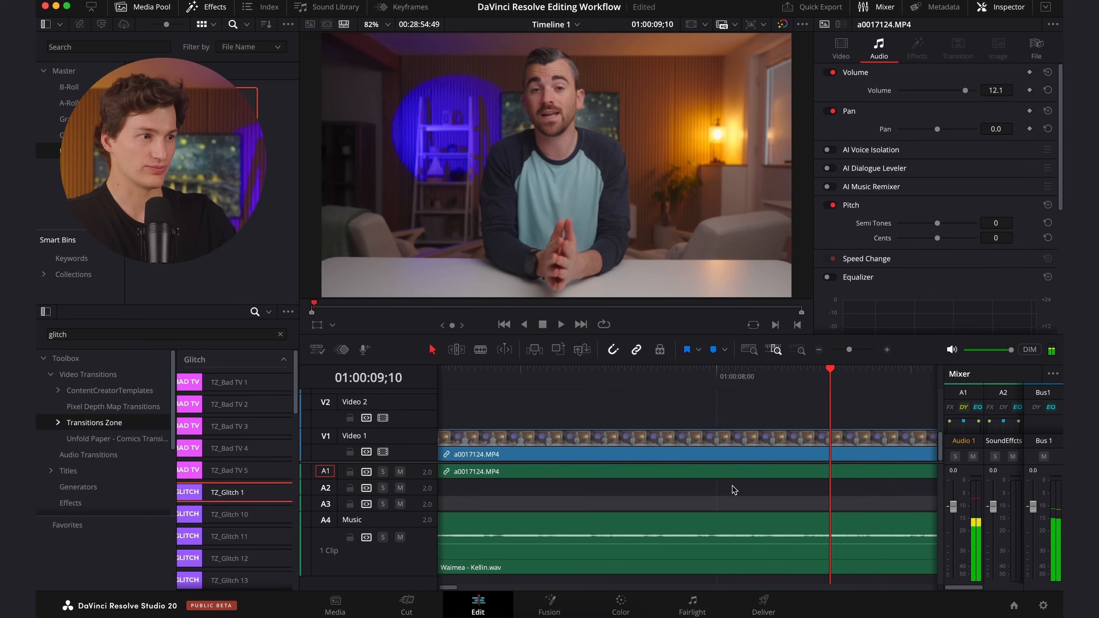
click(730, 526)
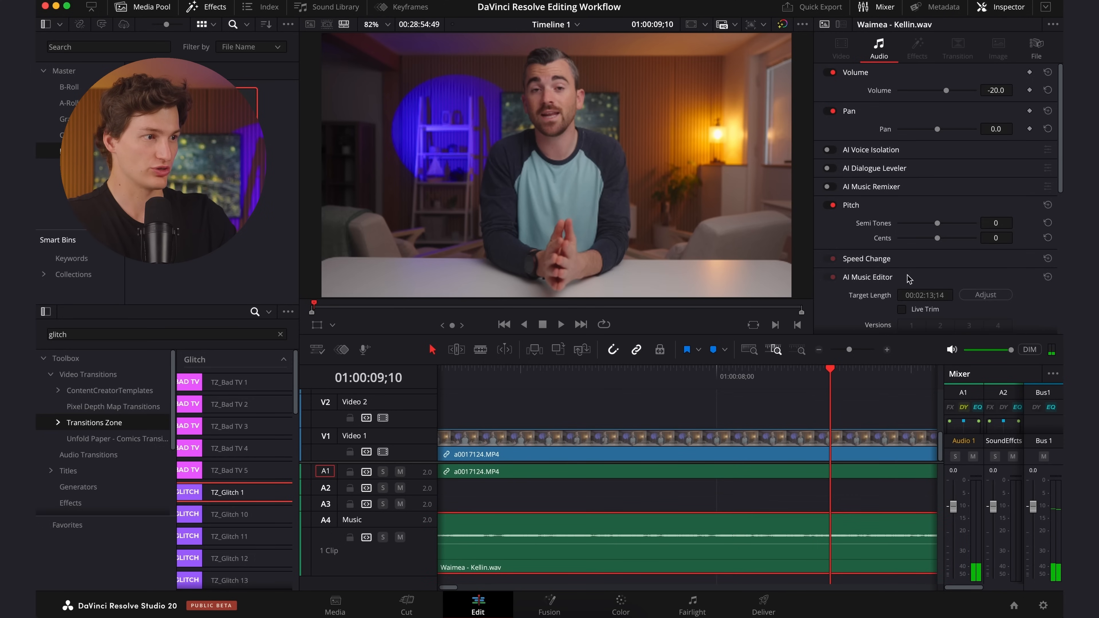